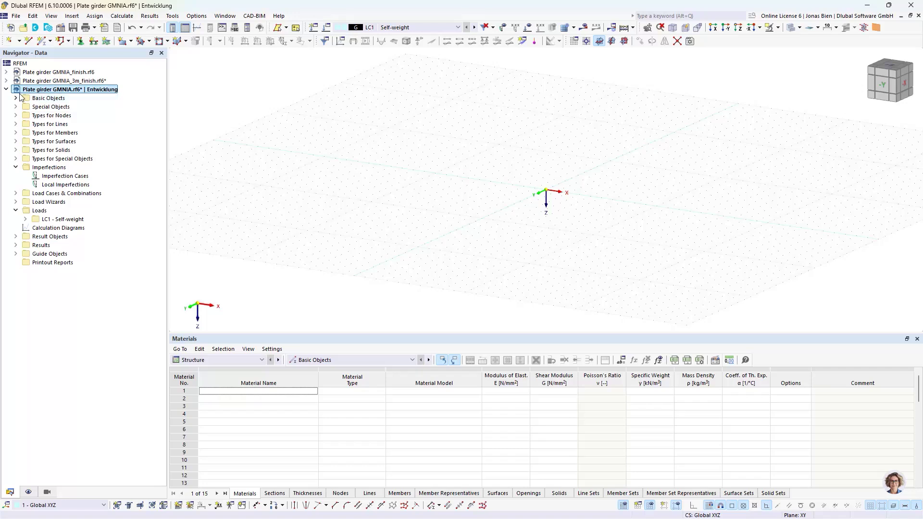
pyautogui.doubleClick(48, 98)
pyautogui.click(15, 236)
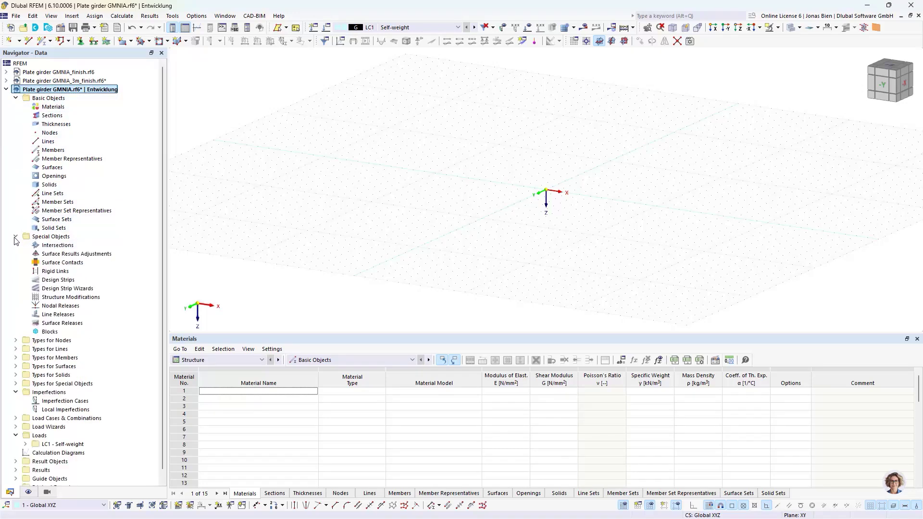
pyautogui.click(16, 237)
# - Review the Plate girder GMNIA model's base data, including its add-ons, standards, settings and options, and main model type
pyautogui.rightClick(21, 97)
pyautogui.click(36, 103)
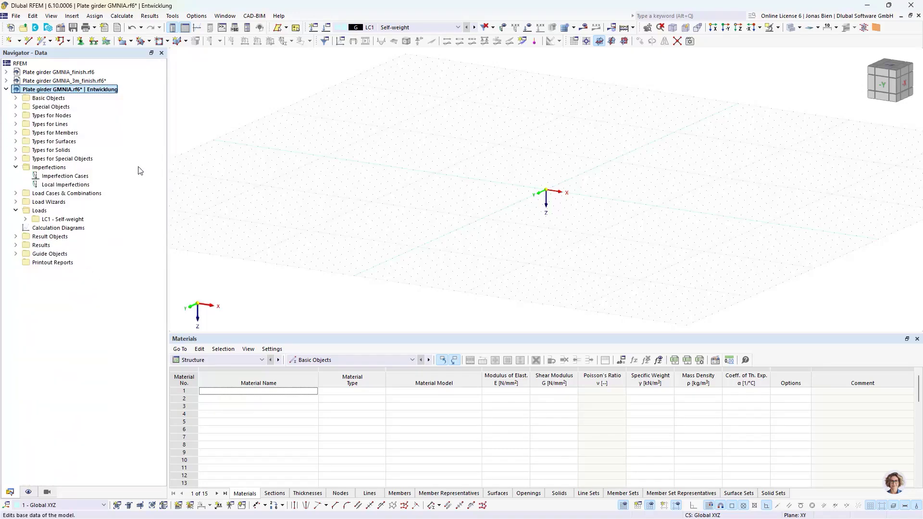
pyautogui.click(246, 62)
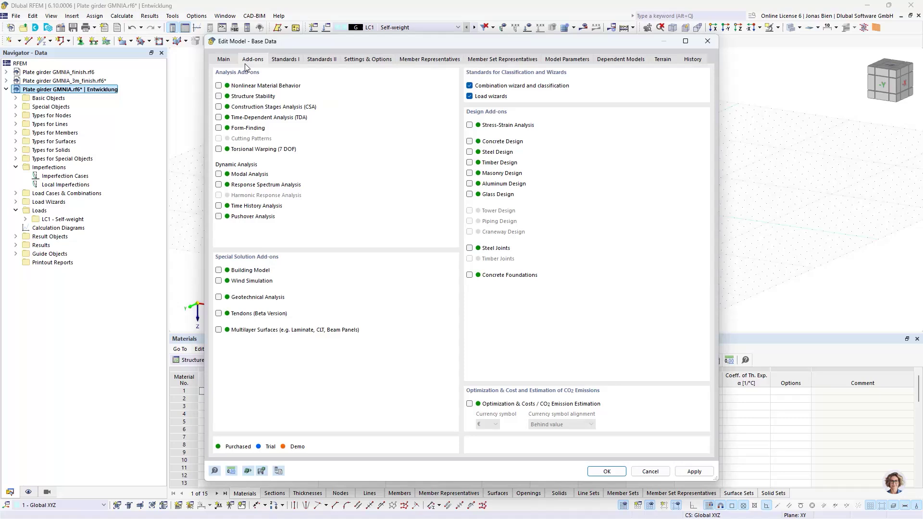
pyautogui.click(286, 60)
pyautogui.click(319, 59)
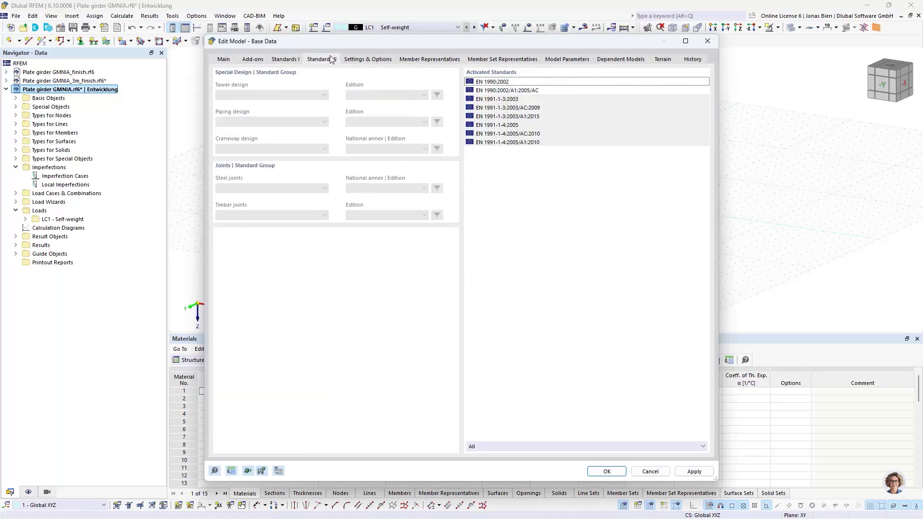
pyautogui.click(357, 59)
pyautogui.click(224, 60)
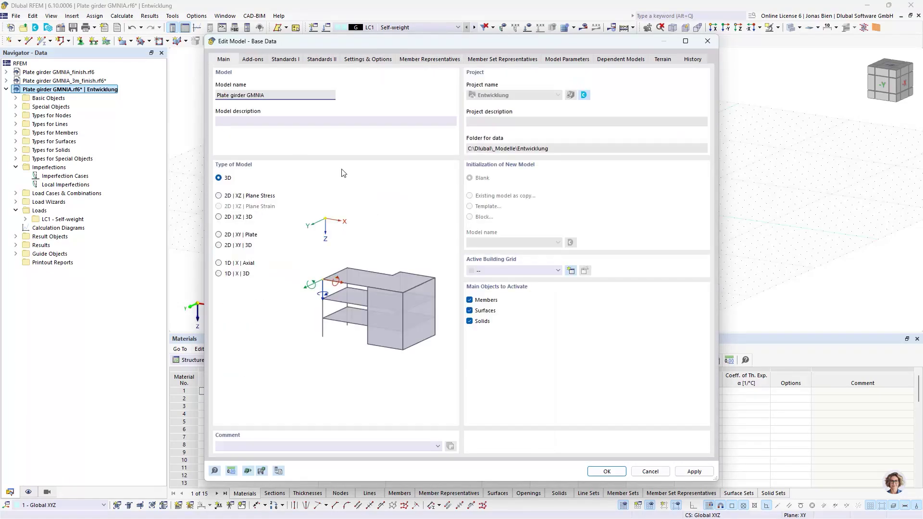
pyautogui.click(650, 471)
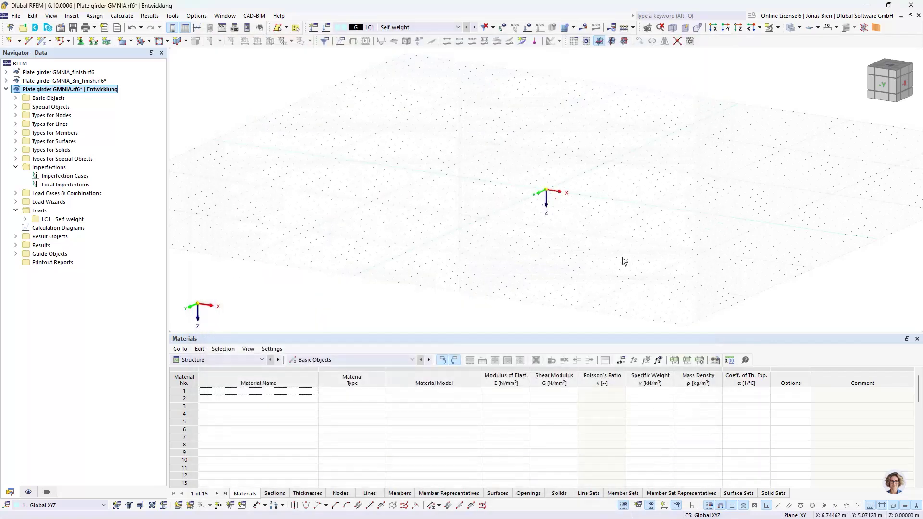
# - Create a new material from the library: steel S235 according to EN 1993-1-1:2005-05
pyautogui.click(16, 98)
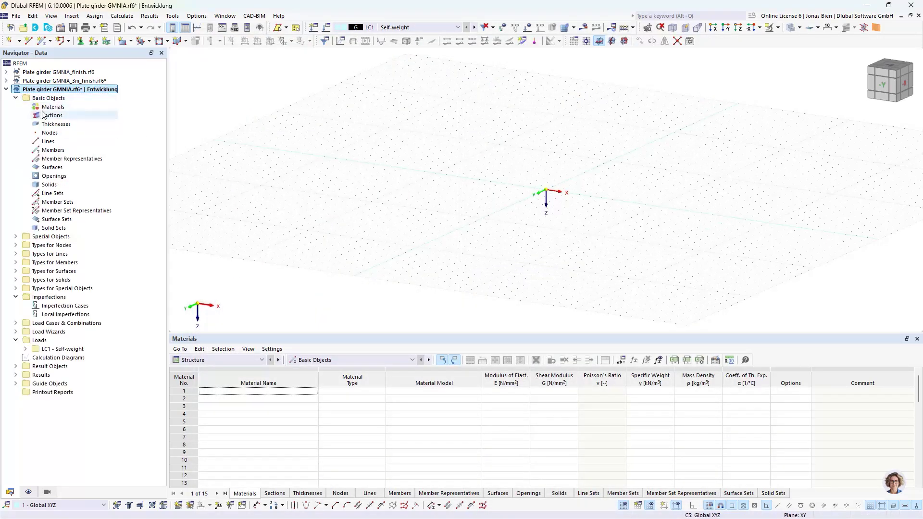
pyautogui.click(45, 108)
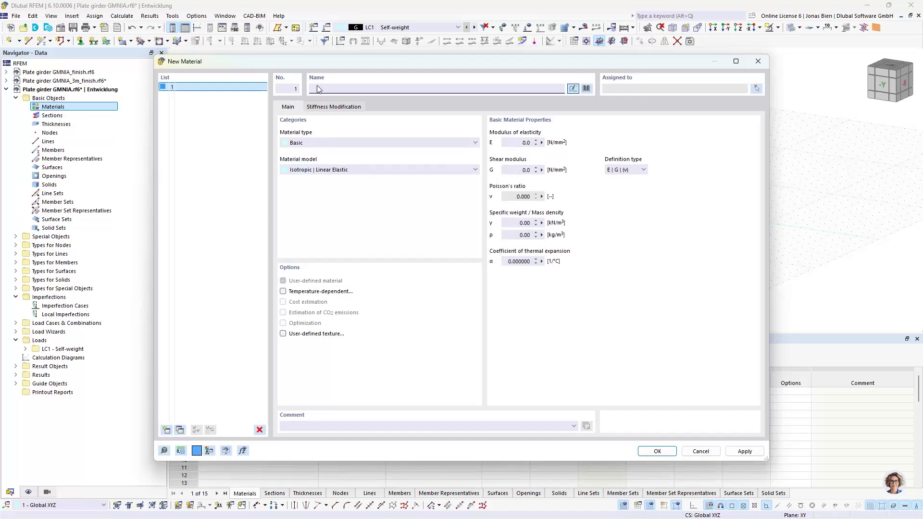
pyautogui.click(587, 89)
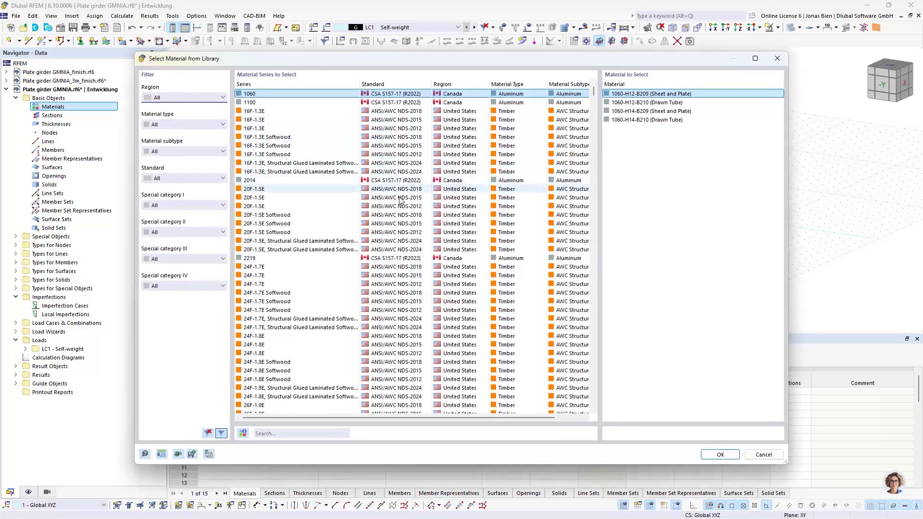
pyautogui.click(288, 431)
pyautogui.write('S')
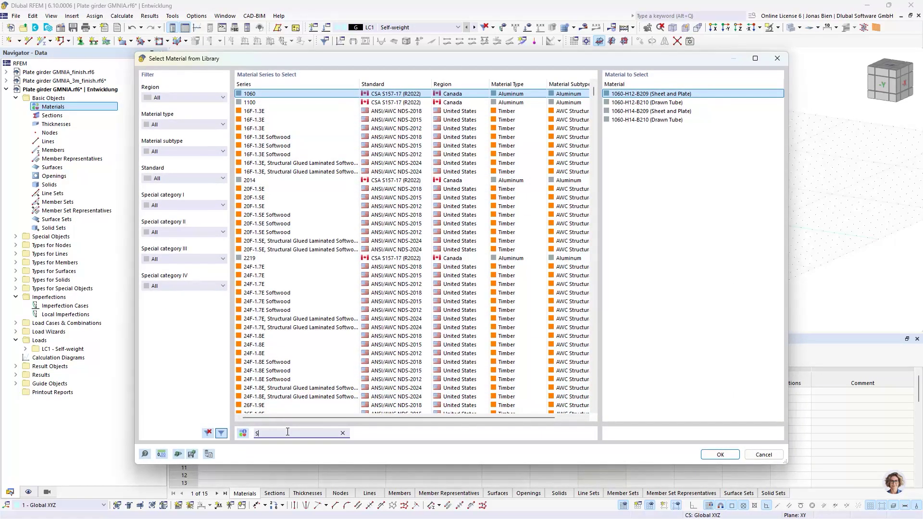
pyautogui.write('235')
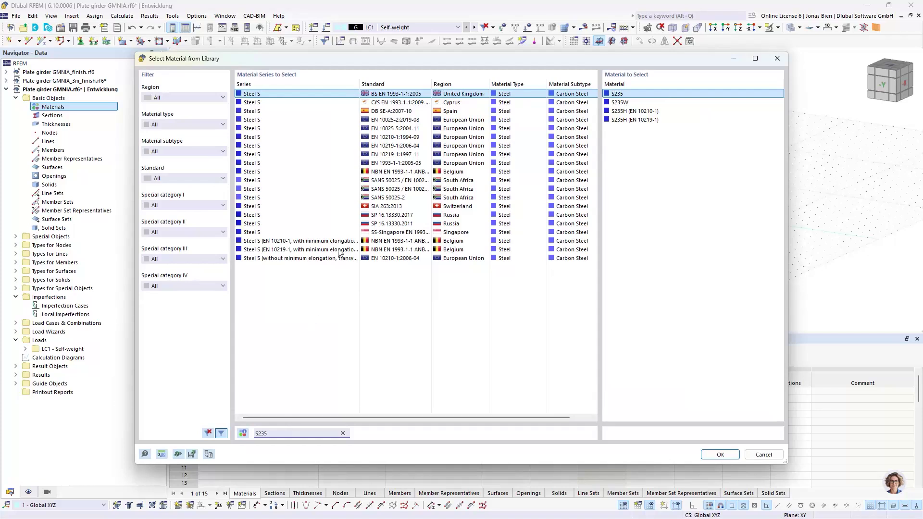
pyautogui.click(332, 163)
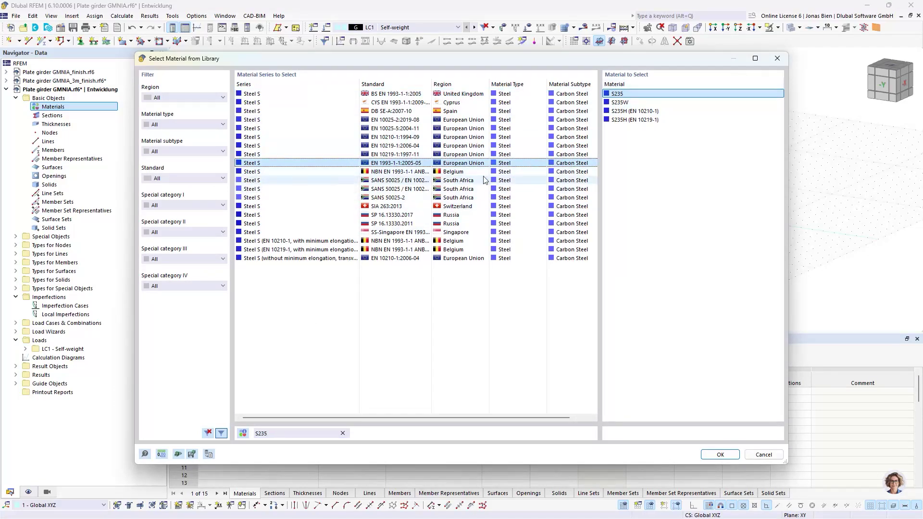
pyautogui.doubleClick(618, 94)
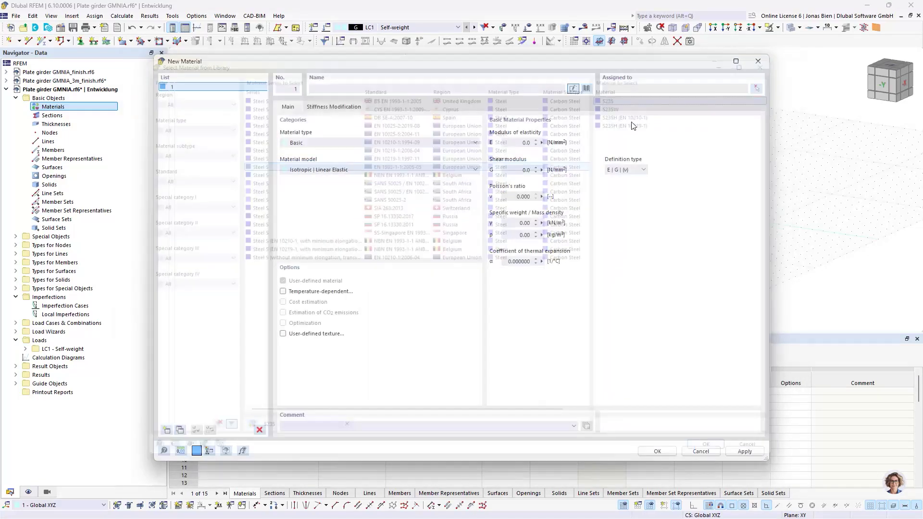
pyautogui.click(658, 450)
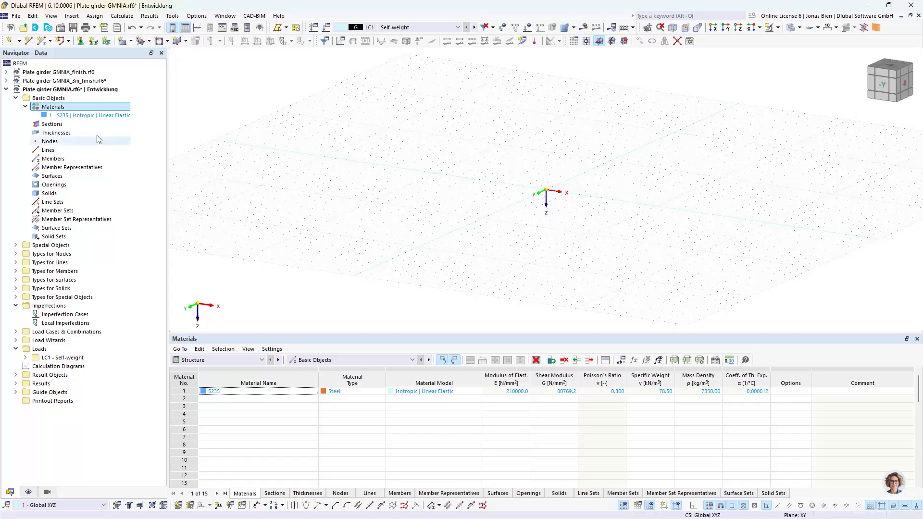
# - Start a new parametric thin-walled I-section from the library and set its manufacturing type to Welded
pyautogui.click(58, 124)
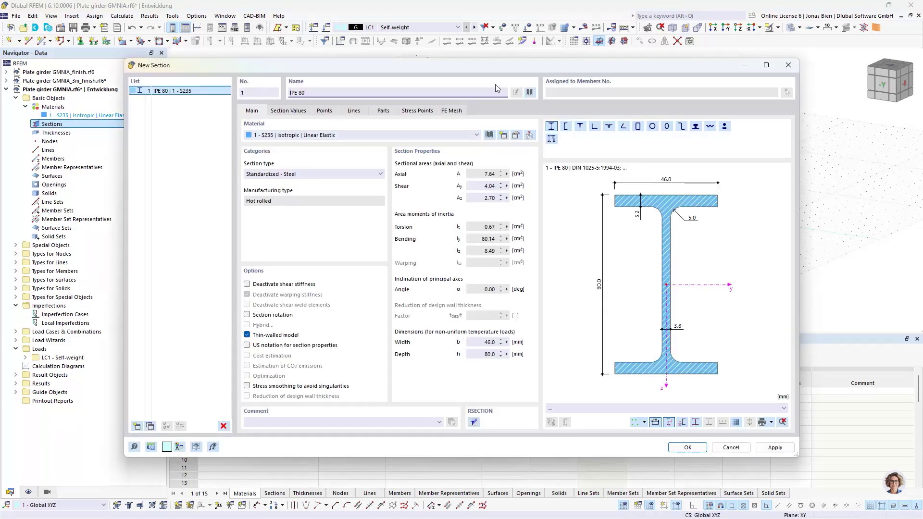
pyautogui.click(529, 92)
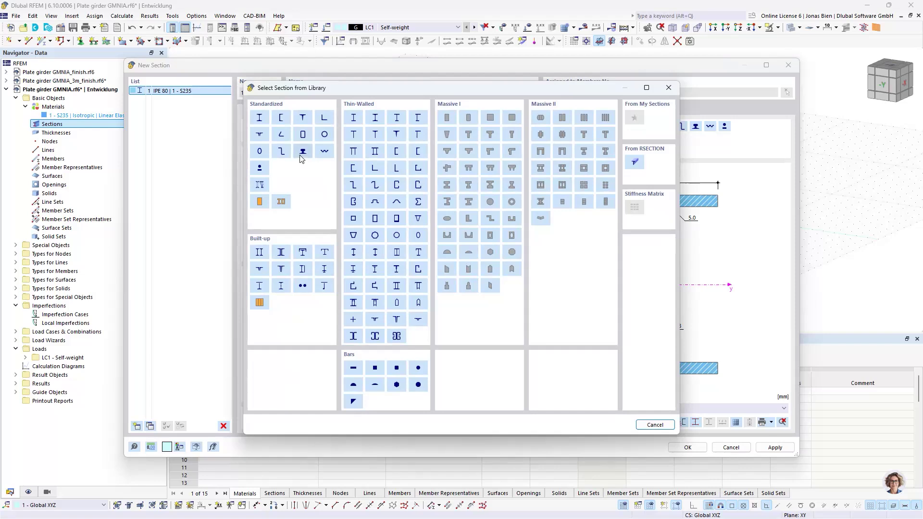
pyautogui.click(353, 117)
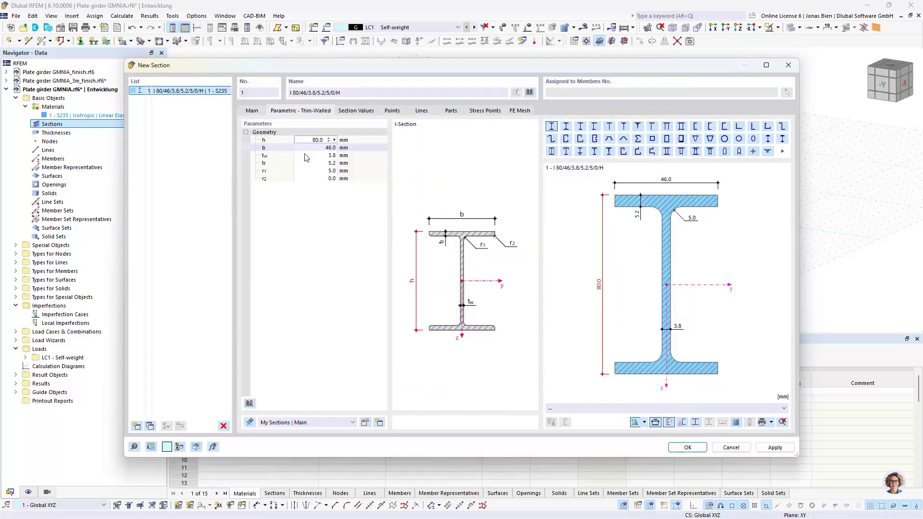
pyautogui.click(314, 139)
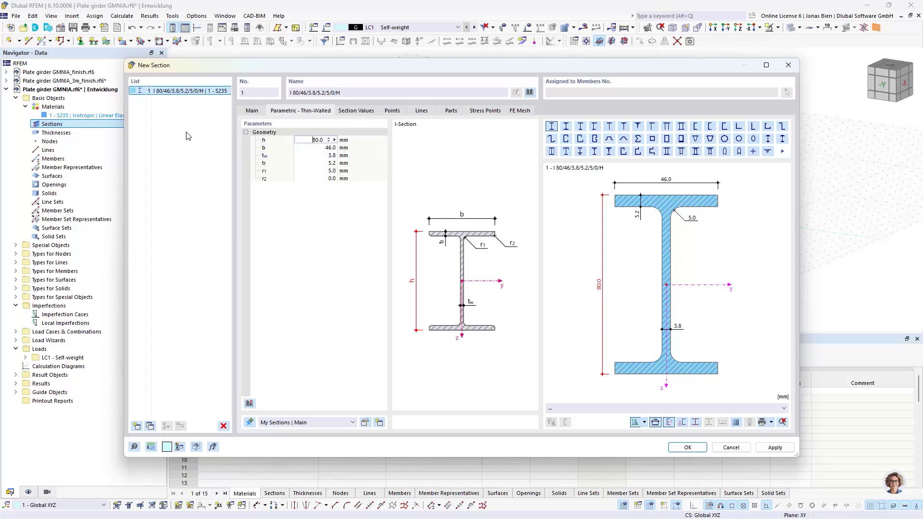
pyautogui.click(257, 110)
pyautogui.click(284, 200)
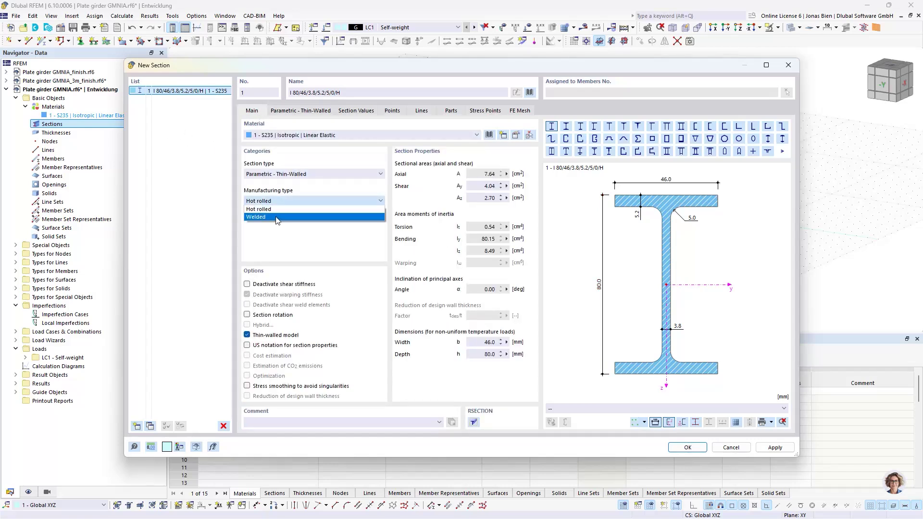
pyautogui.click(278, 219)
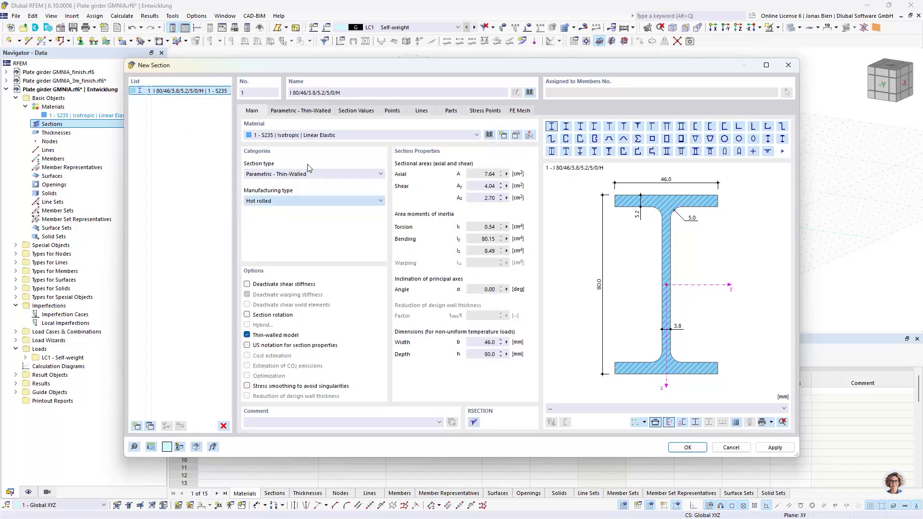
# - Define the I-section with height 1020 mm, width 360 mm, web thickness 5 mm and flange thickness 20 mm, and save it
pyautogui.click(290, 112)
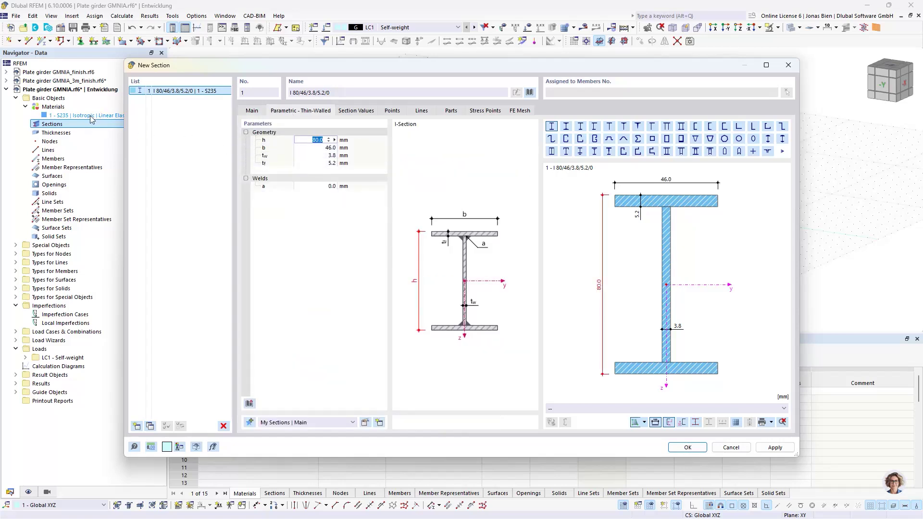
pyautogui.doubleClick(307, 142)
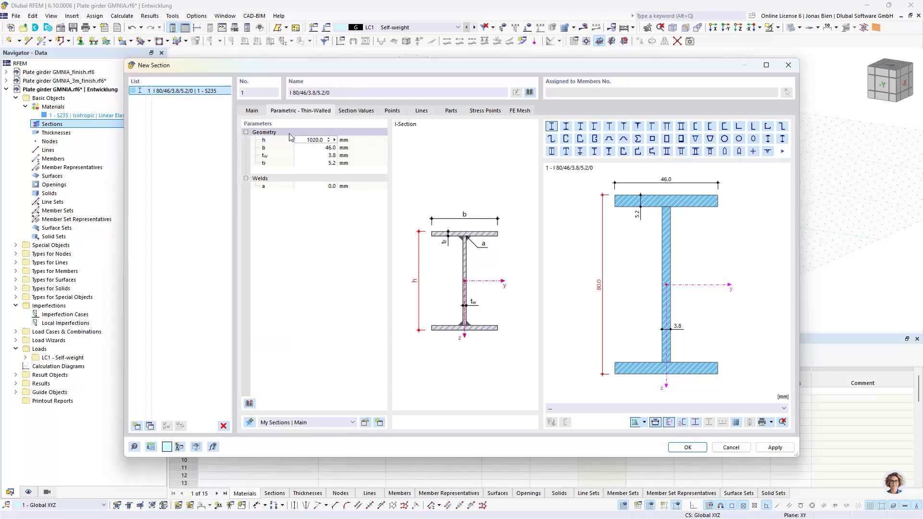
pyautogui.click(321, 149)
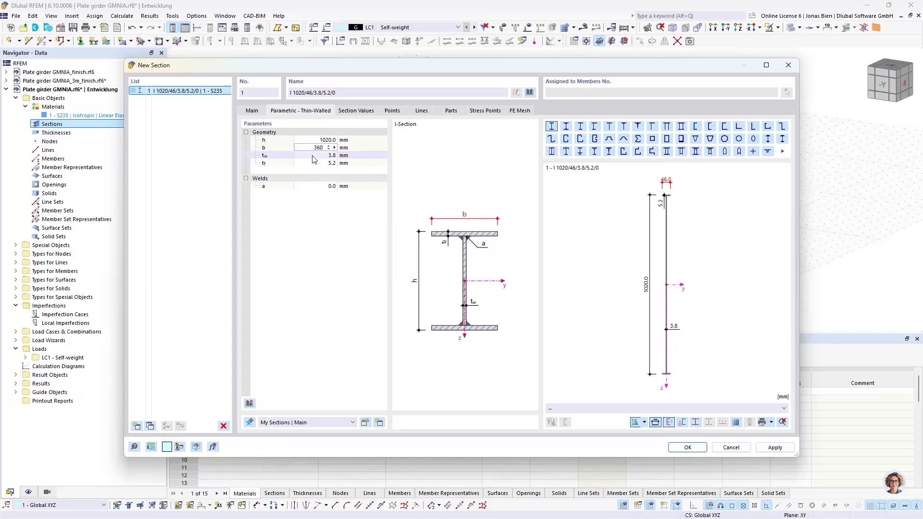
pyautogui.press('Return')
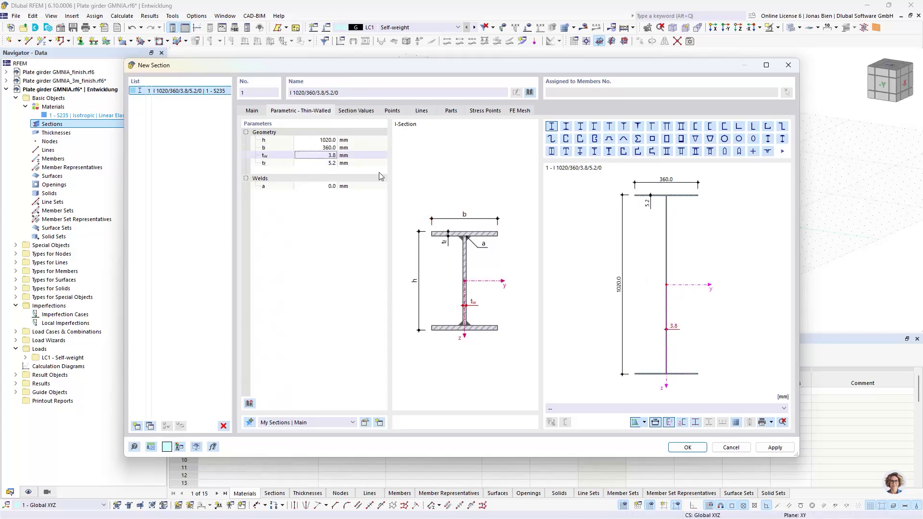
pyautogui.write('5')
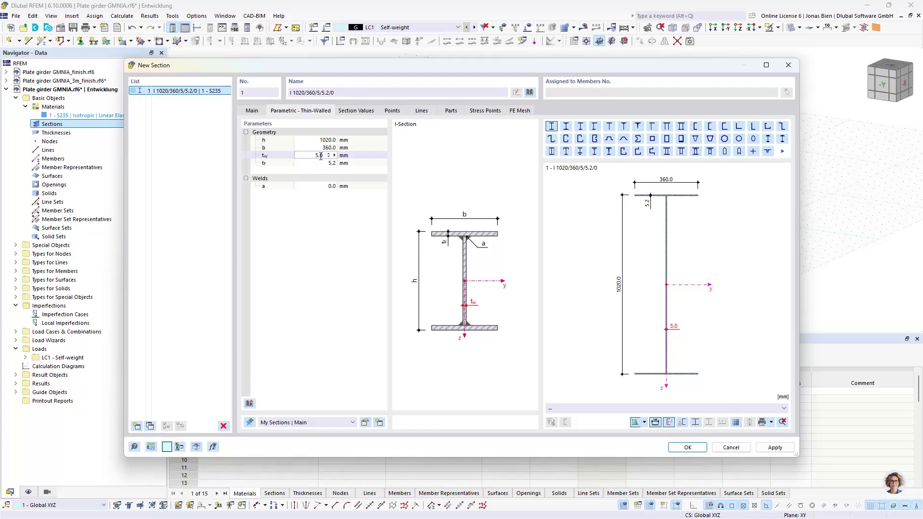
pyautogui.click(321, 163)
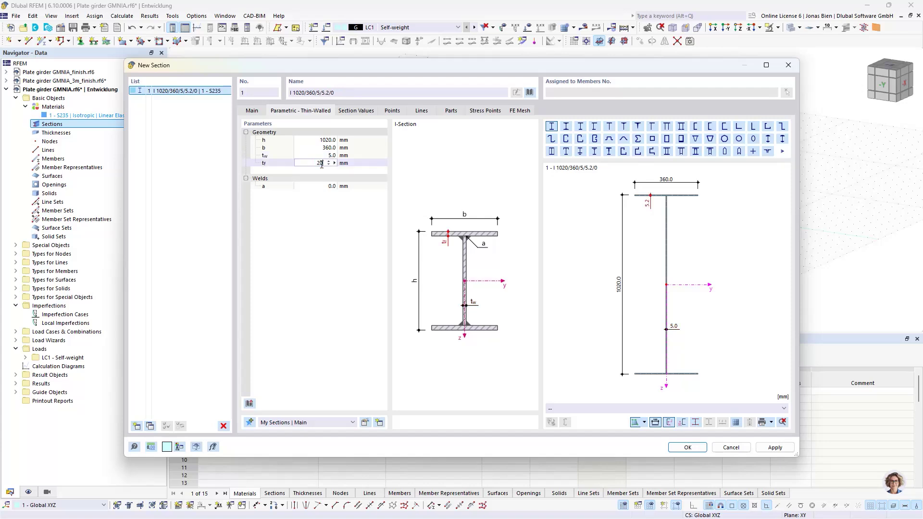
pyautogui.press('Up')
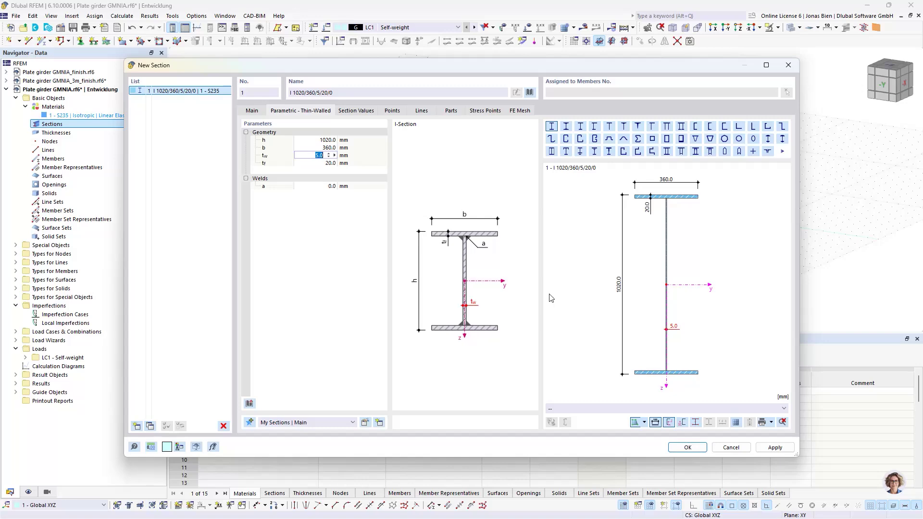
pyautogui.click(688, 447)
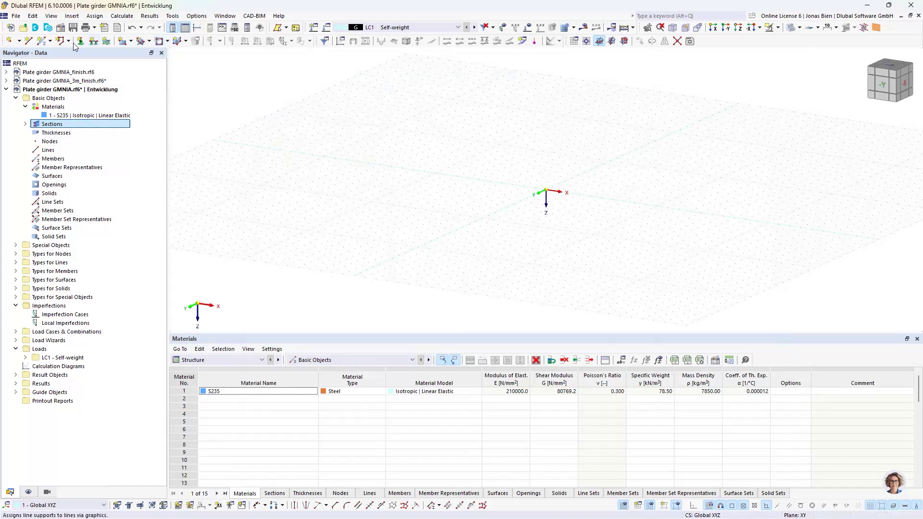
# - Draw a single beam member 9 m long along the X-axis, starting at the origin
pyautogui.click(44, 42)
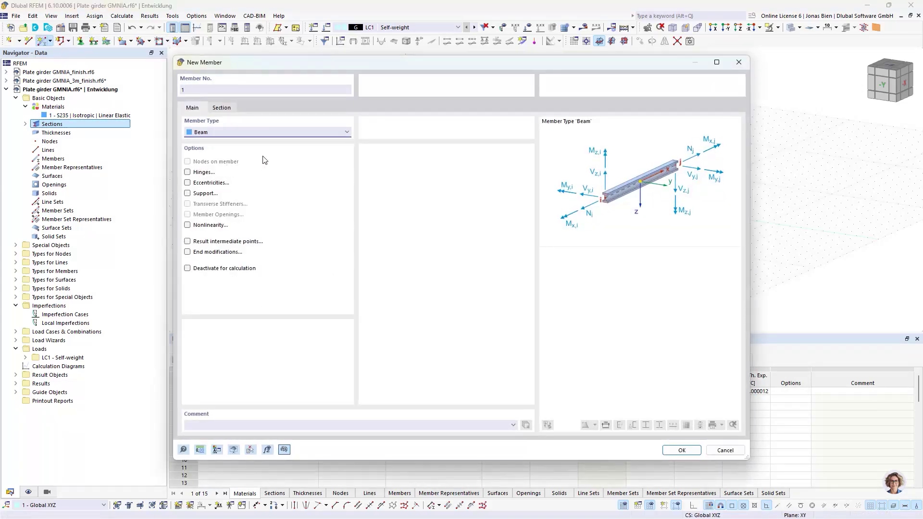
pyautogui.click(675, 450)
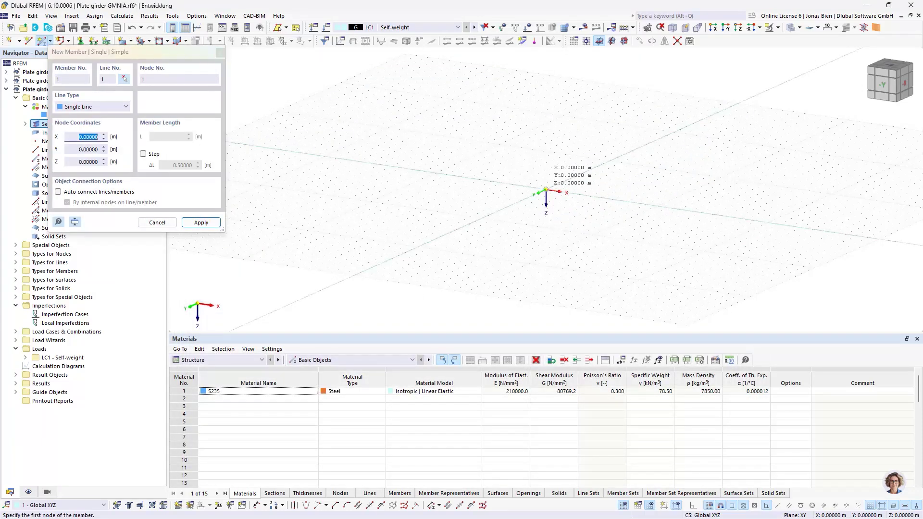
pyautogui.click(546, 191)
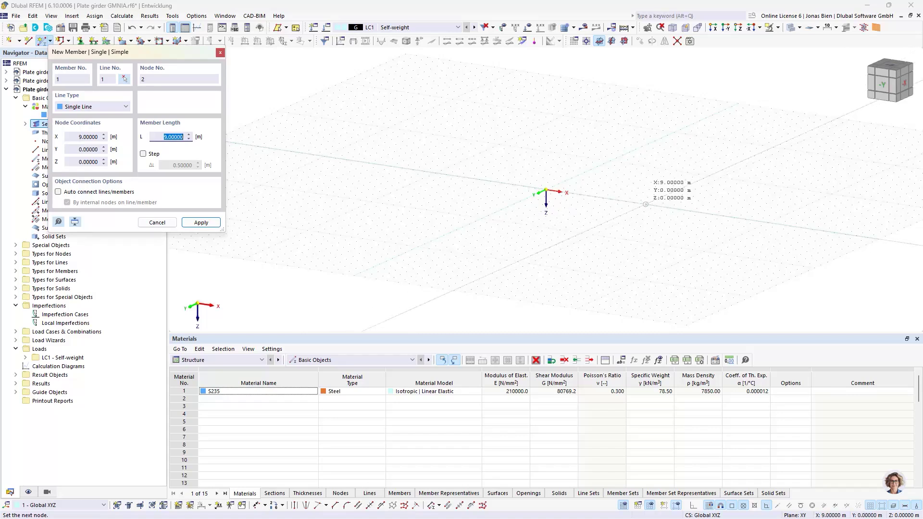
pyautogui.click(645, 205)
pyautogui.scroll(3, 614, 216)
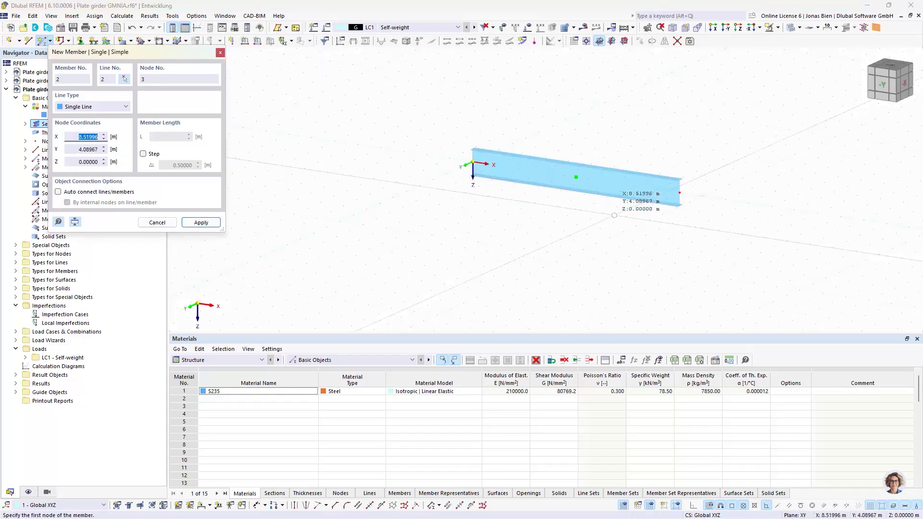
pyautogui.press('Escape')
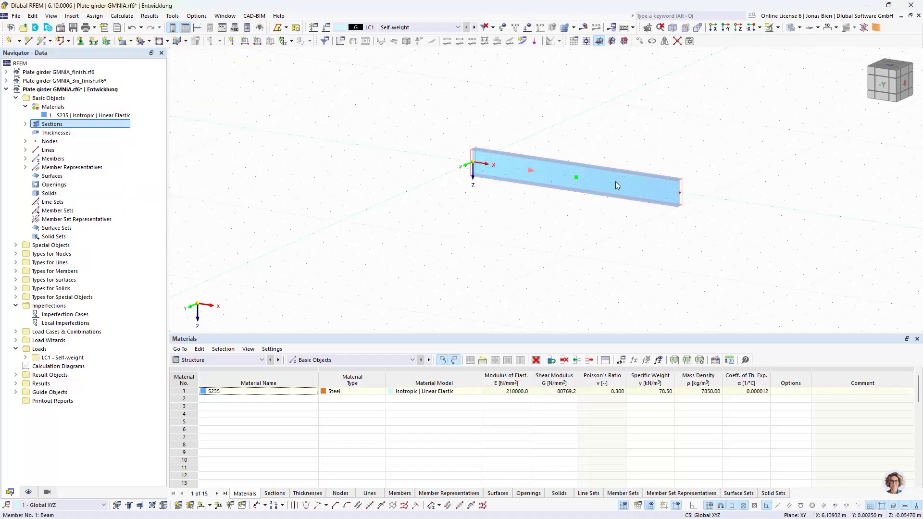
# - Divide the 9 m beam member into two equal parts with one intermediate node
pyautogui.click(615, 181)
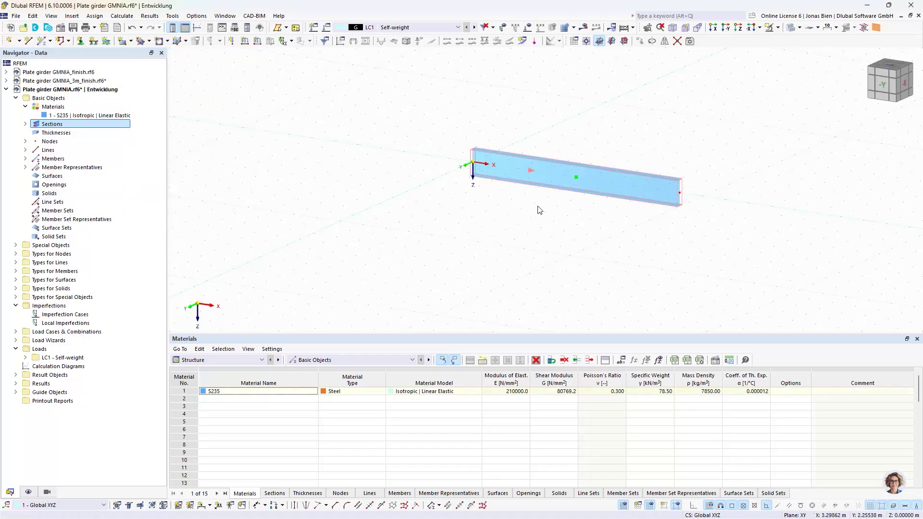
pyautogui.rightClick(613, 181)
pyautogui.moveTo(654, 214)
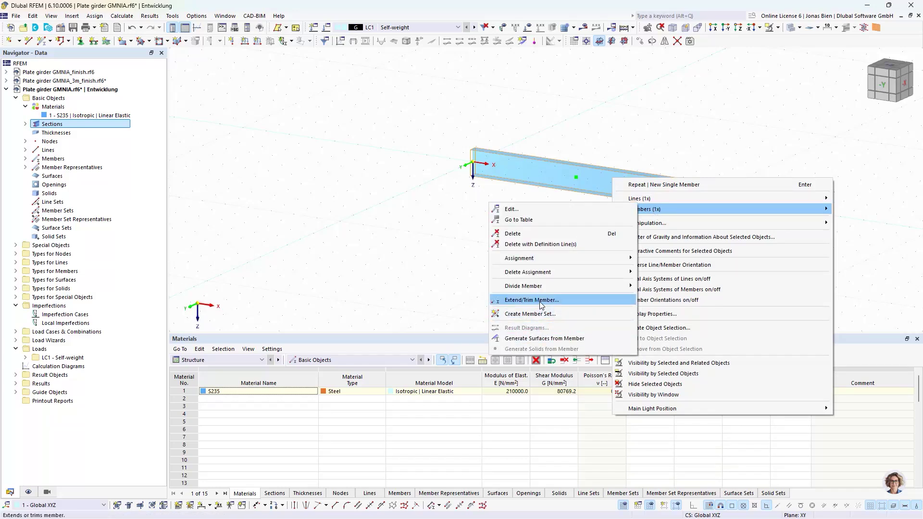
pyautogui.moveTo(545, 288)
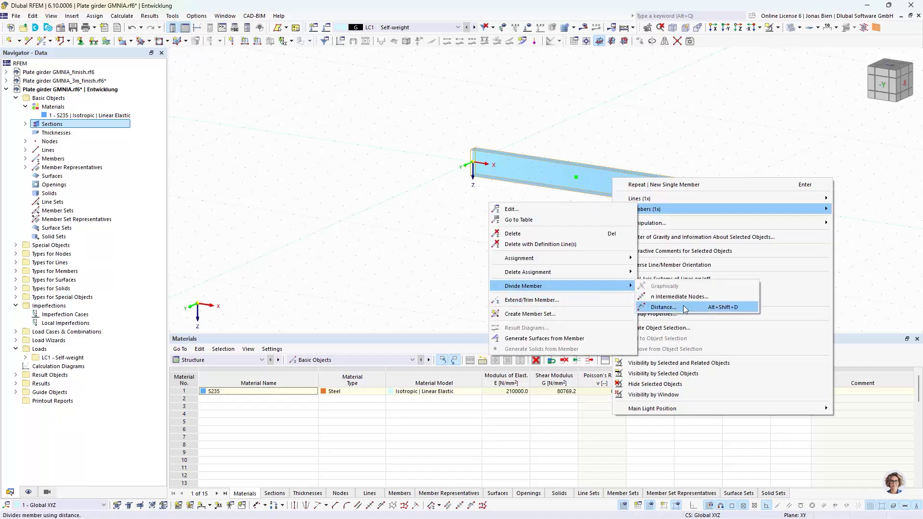
pyautogui.click(680, 297)
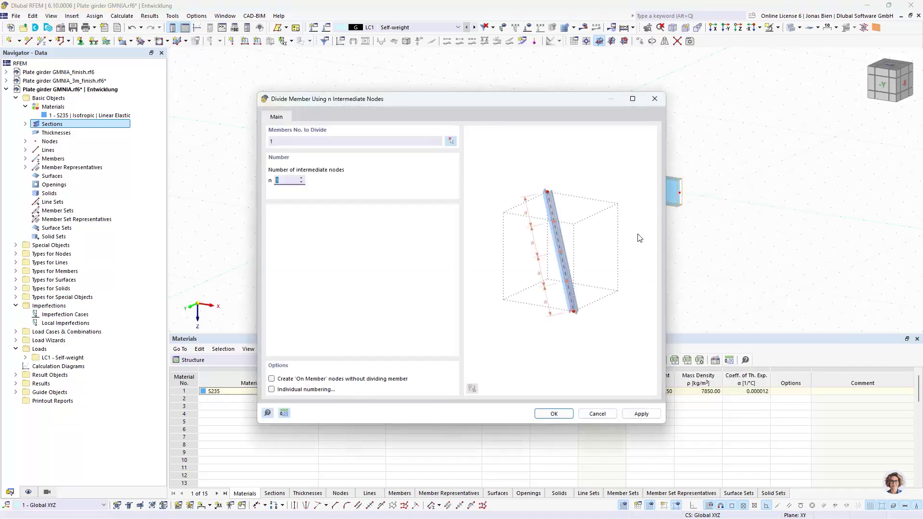
pyautogui.click(566, 416)
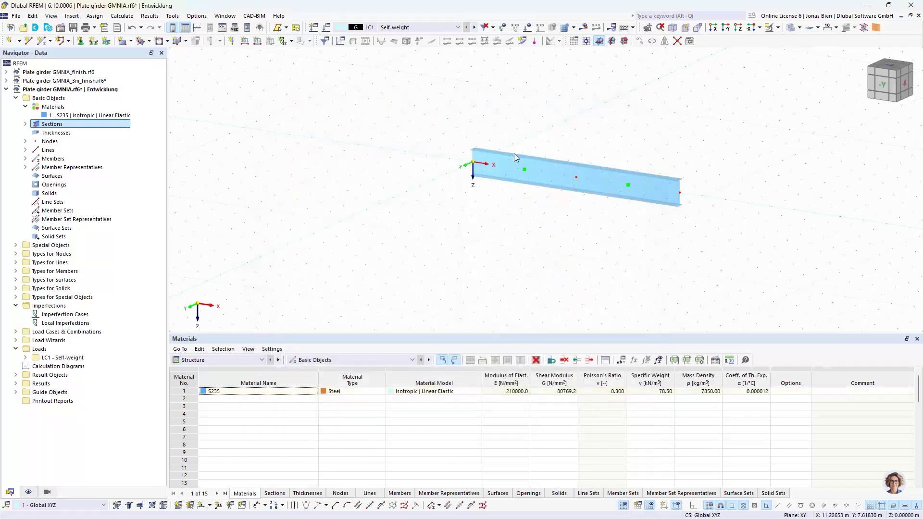
# - Generate surfaces from both halves of the divided beam member
pyautogui.rightClick(607, 195)
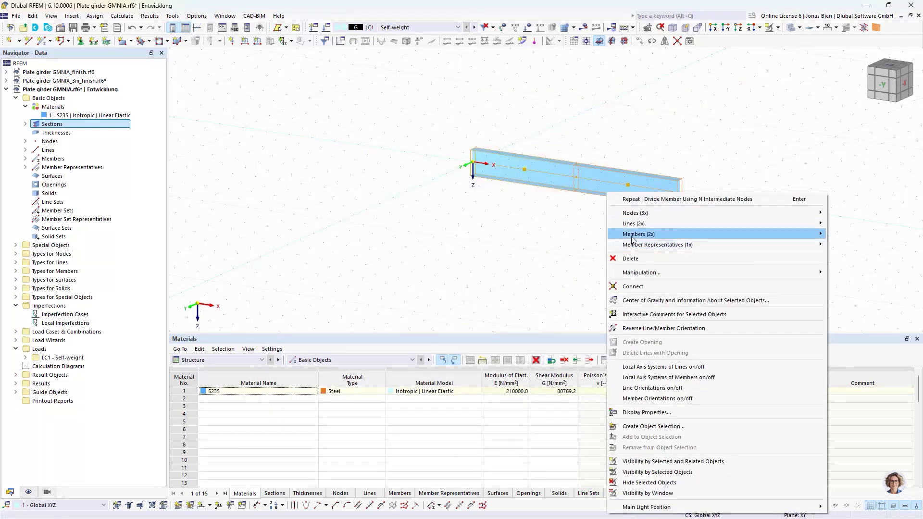
pyautogui.moveTo(644, 234)
pyautogui.click(525, 363)
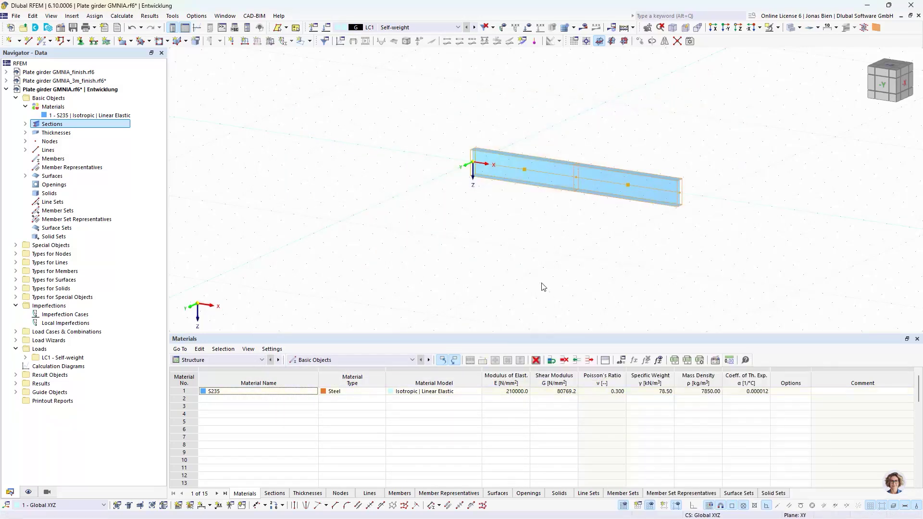
# - Examine the thicknesses, nodes, lines and surfaces generated from the members, highlighting the plates that use the 20 mm thickness
pyautogui.click(25, 133)
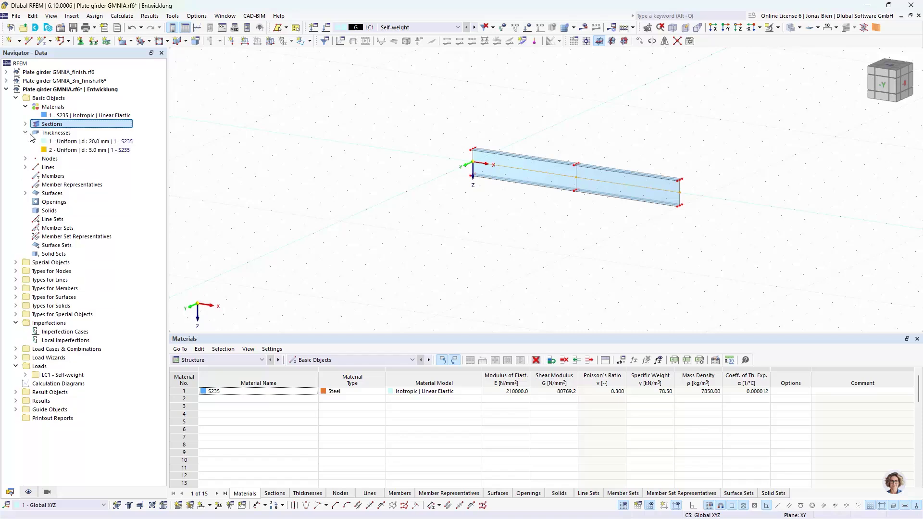
pyautogui.click(66, 142)
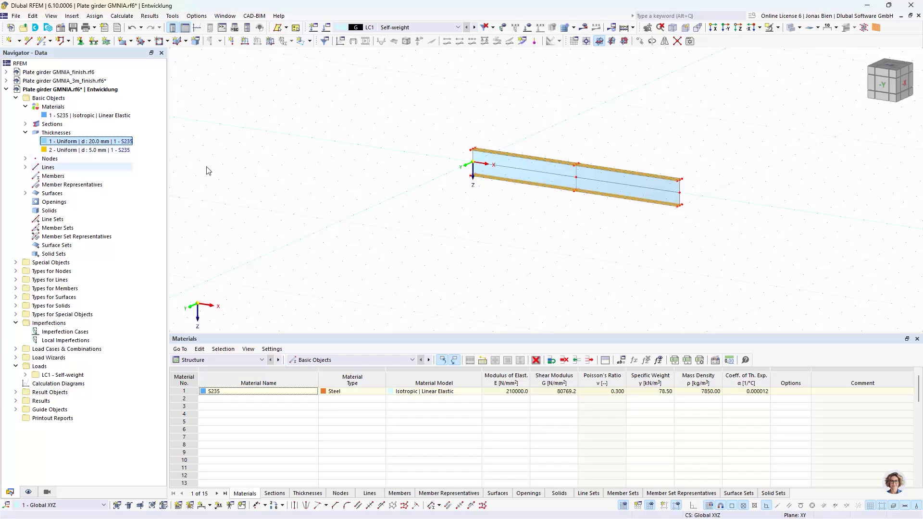
pyautogui.keyDown('ctrl'); pyautogui.moveTo(571, 220); pyautogui.dragTo(610, 214, button='middle'); pyautogui.keyUp('ctrl')
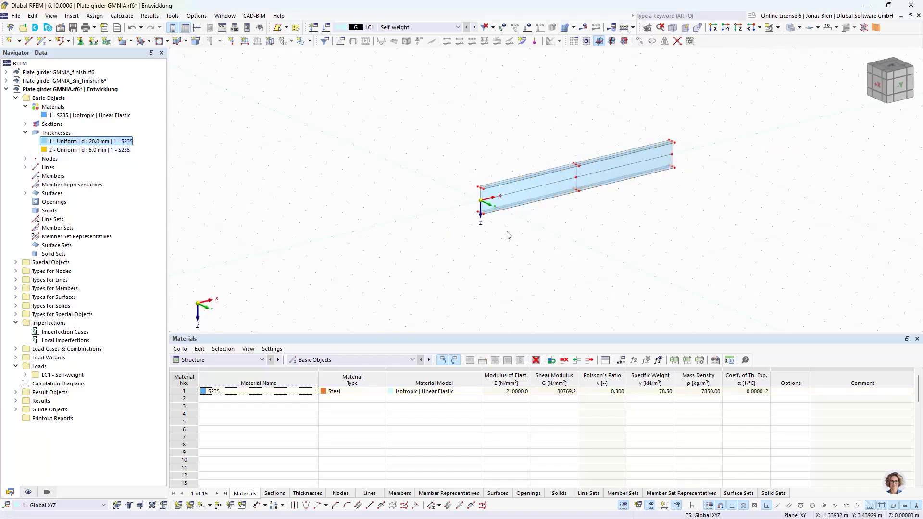
pyautogui.click(26, 158)
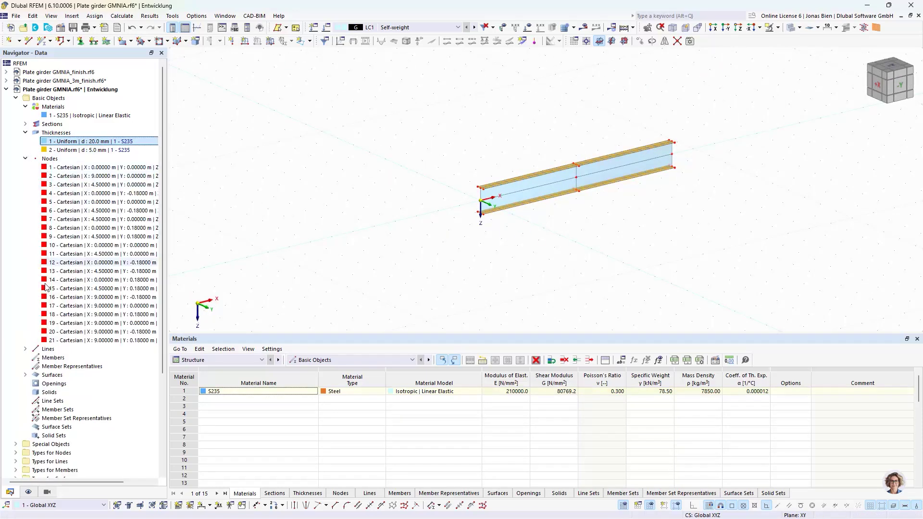
pyautogui.click(25, 349)
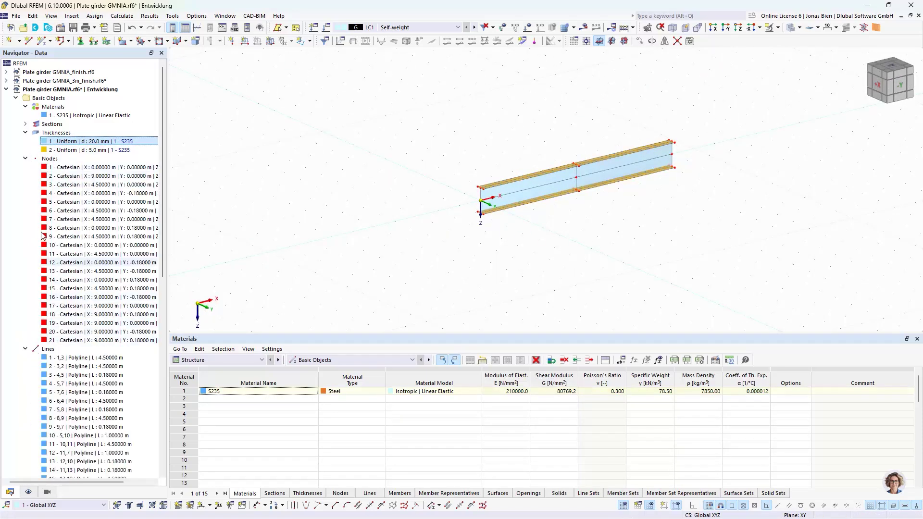
pyautogui.click(26, 159)
pyautogui.click(26, 193)
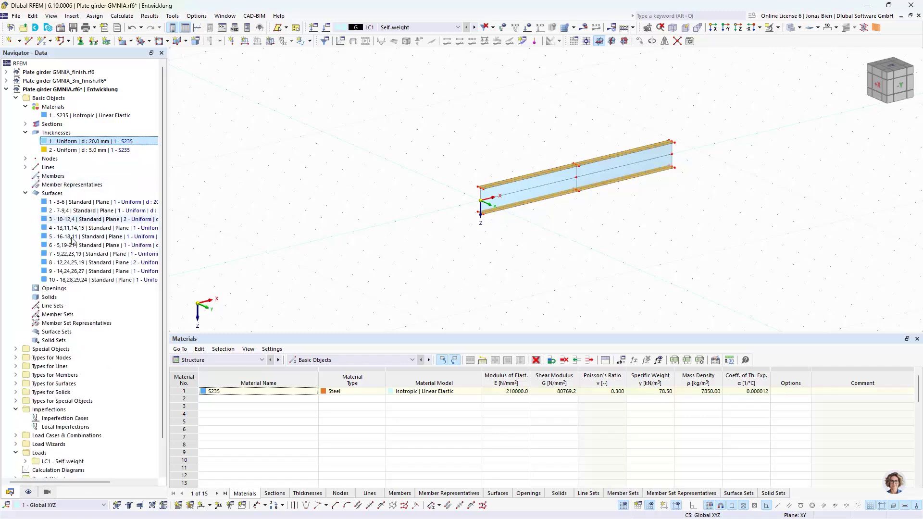
pyautogui.click(26, 194)
# - Start a new rectangular surface and create a uniform 12 mm S235 thickness for it with the comment Stiffener
pyautogui.keyDown('ctrl'); pyautogui.moveTo(556, 260); pyautogui.dragTo(663, 229, button='middle'); pyautogui.keyUp('ctrl')
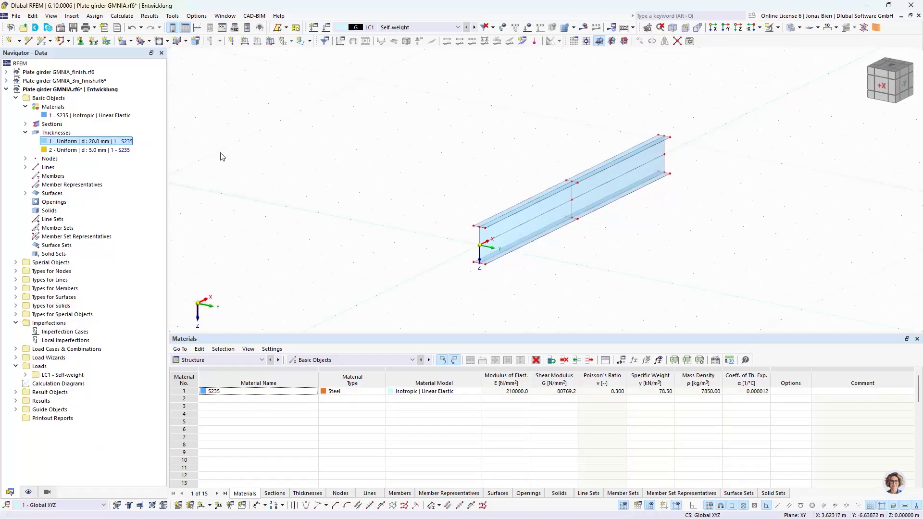
pyautogui.click(123, 42)
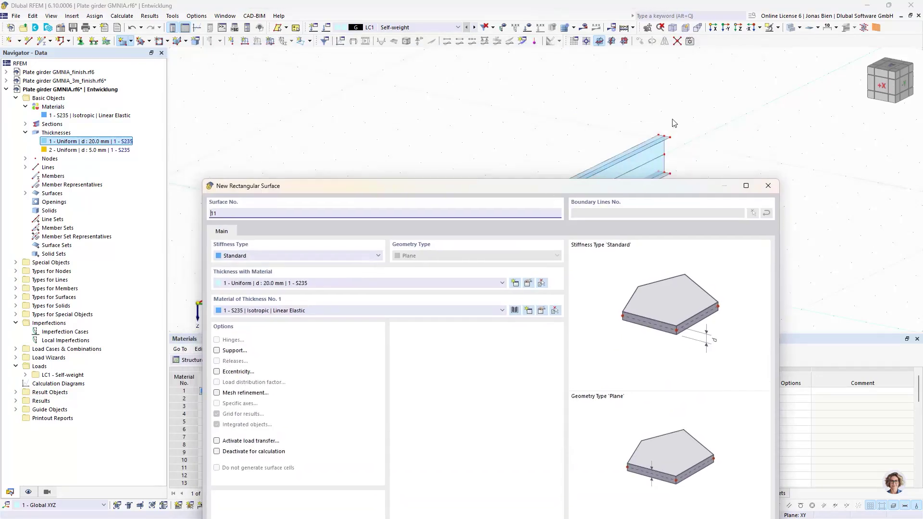
pyautogui.moveTo(557, 187); pyautogui.dragTo(531, 75)
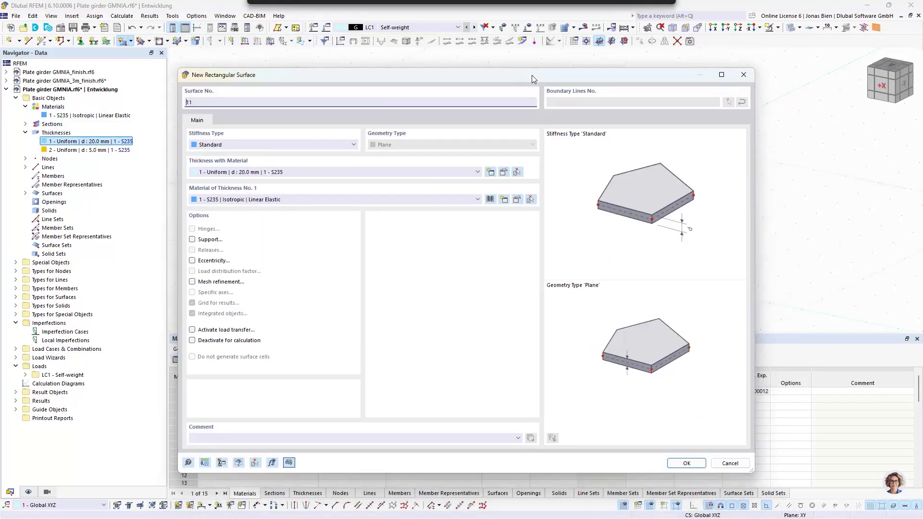
pyautogui.click(490, 171)
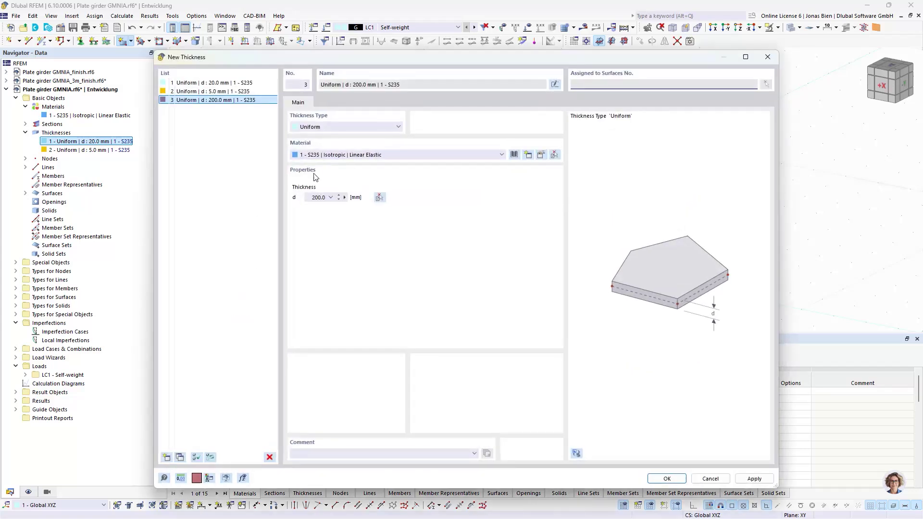
pyautogui.click(316, 197)
pyautogui.keyDown('shift'); pyautogui.click(316, 197); pyautogui.keyUp('shift')
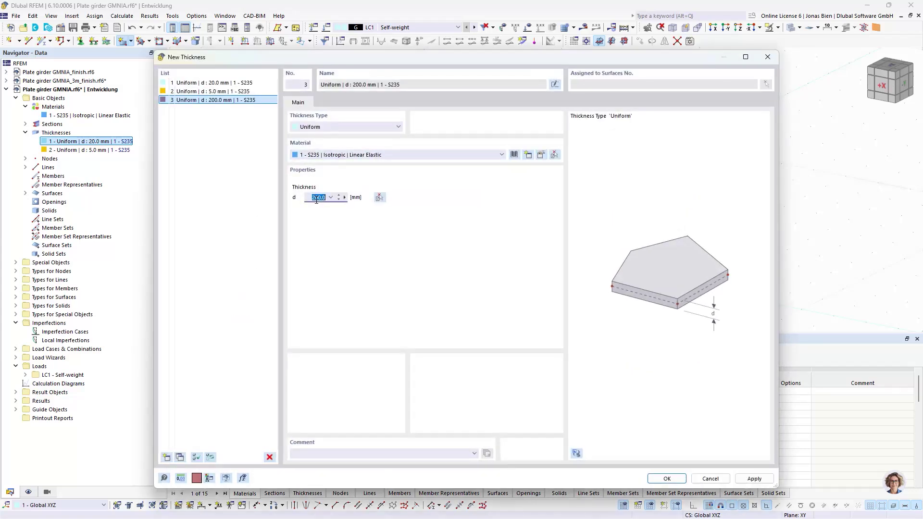
pyautogui.write('12')
pyautogui.click(245, 202)
pyautogui.click(368, 456)
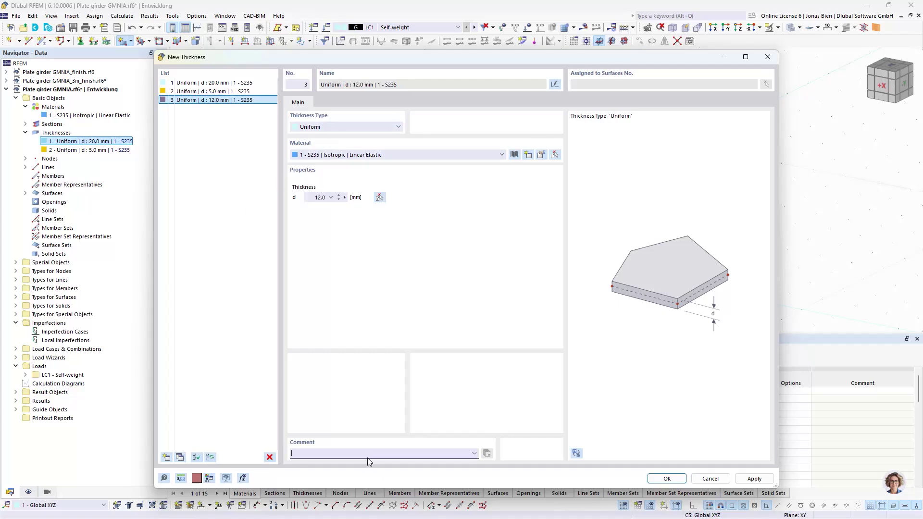
pyautogui.write('Stiffener')
# - Comment the 5 mm thickness as Web plate and the 20 mm one as Flange plates, and assign the Stiffener thickness to the new surface
pyautogui.click(212, 91)
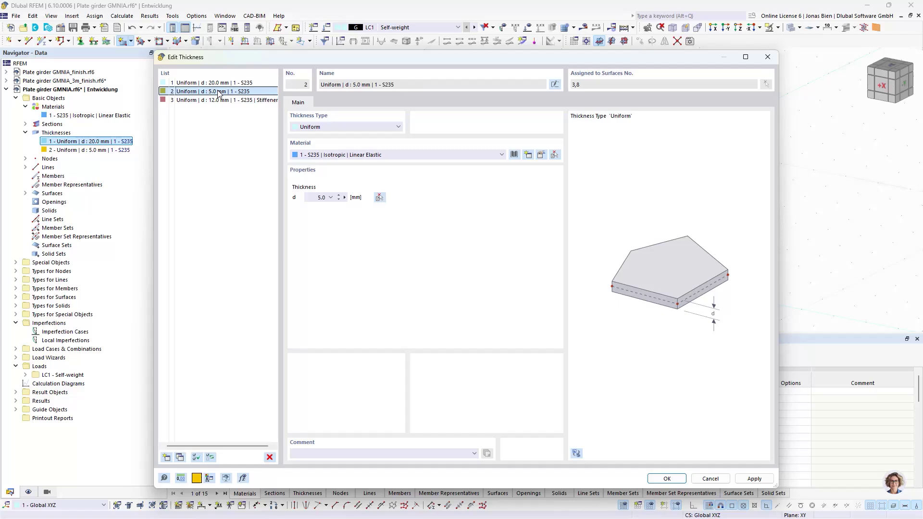
pyautogui.click(333, 454)
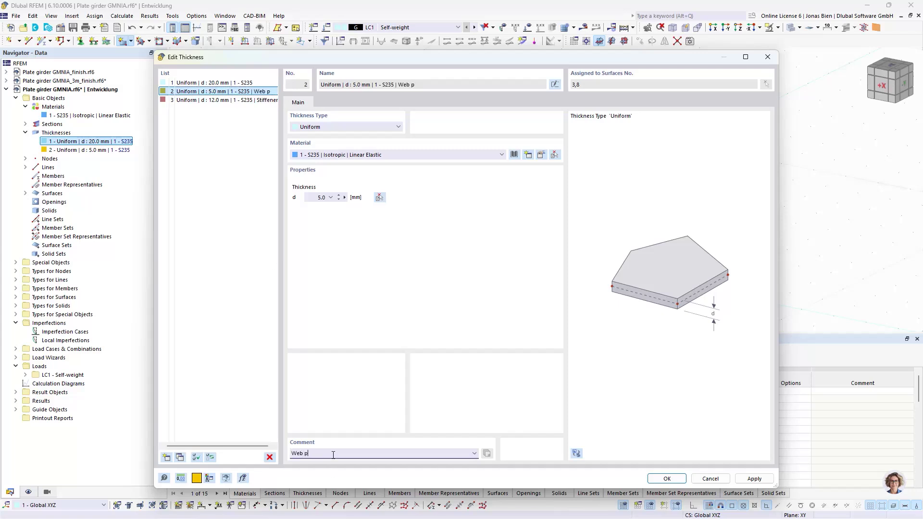
pyautogui.click(212, 82)
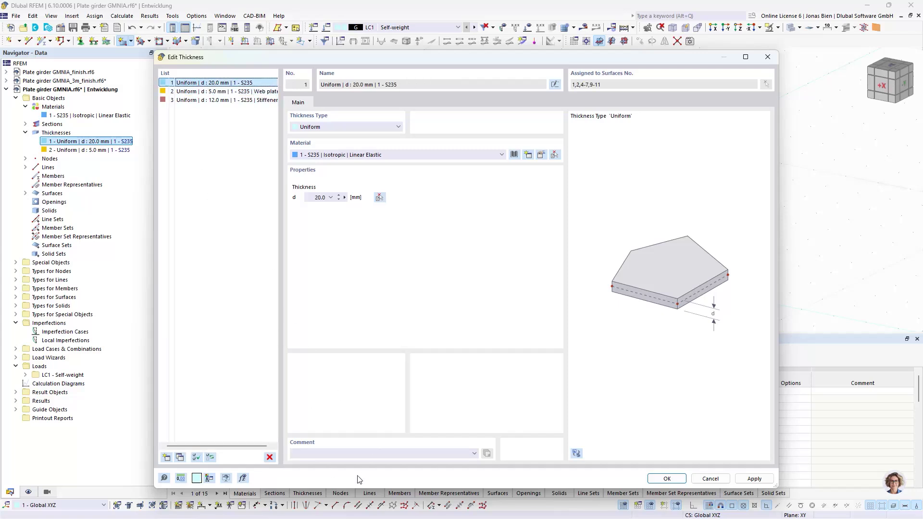
pyautogui.click(352, 452)
pyautogui.write('Fla')
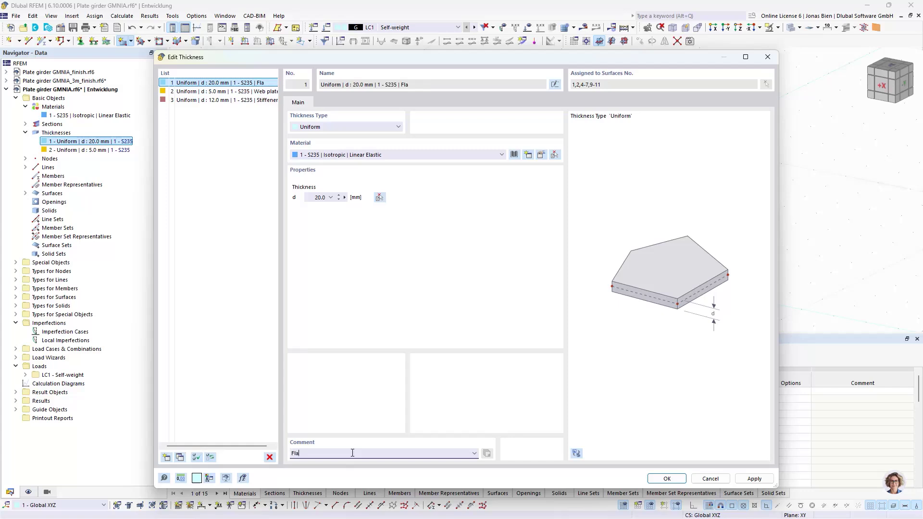
pyautogui.write('nge plates')
pyautogui.click(221, 99)
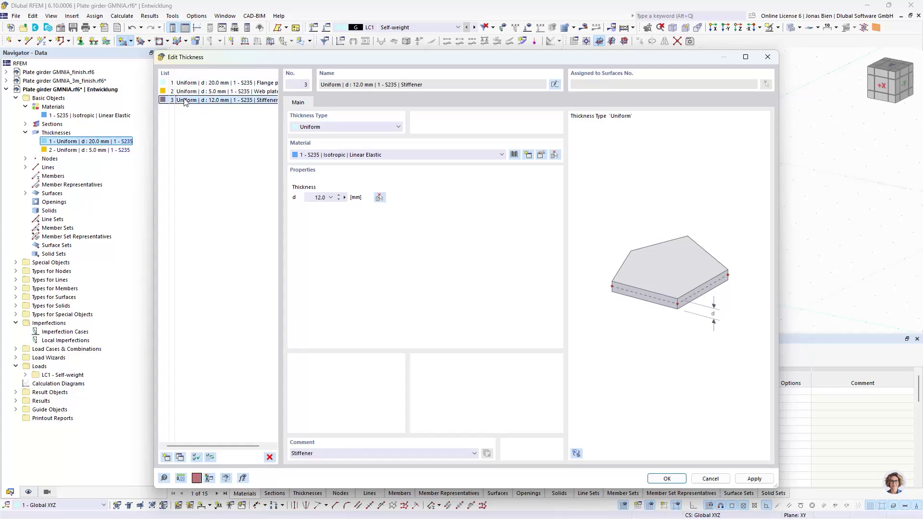
pyautogui.click(667, 478)
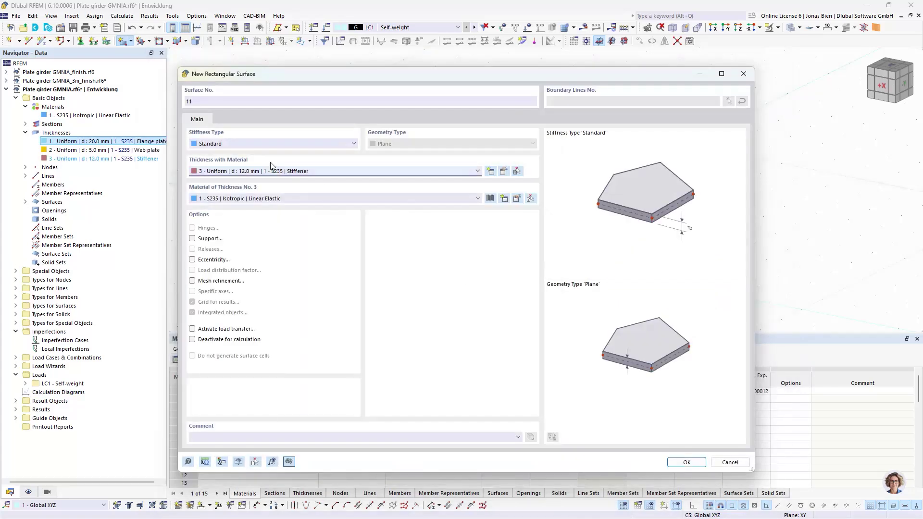
# - Draw full-height rectangular stiffener surfaces between opposite flange corners at the girder's start, middle and end
pyautogui.click(686, 462)
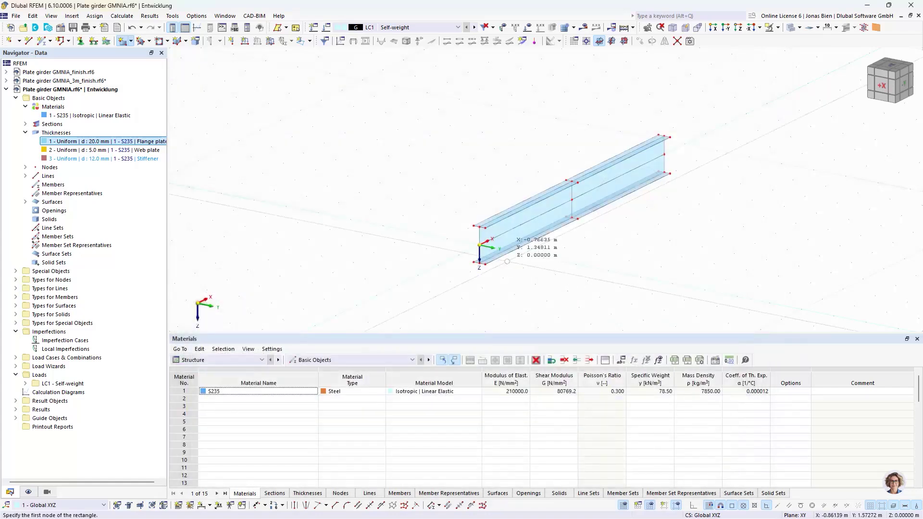
pyautogui.click(473, 226)
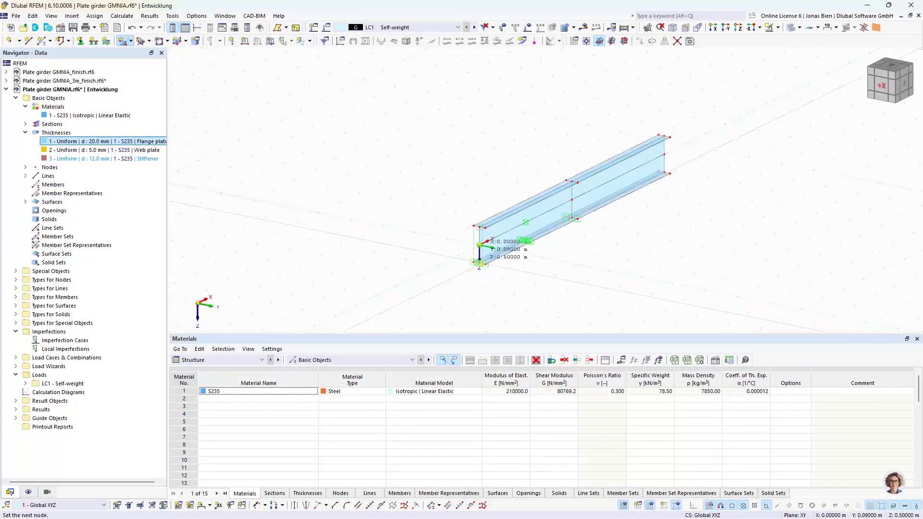
pyautogui.click(481, 263)
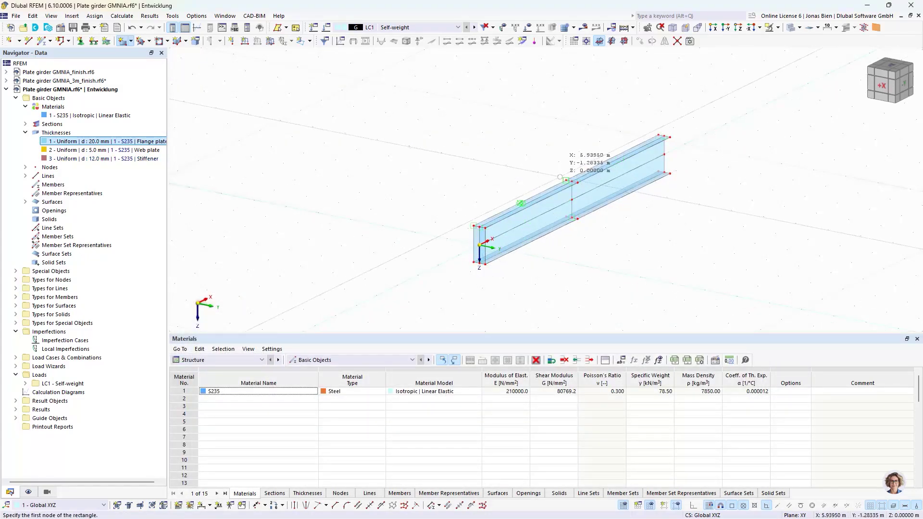
pyautogui.click(578, 219)
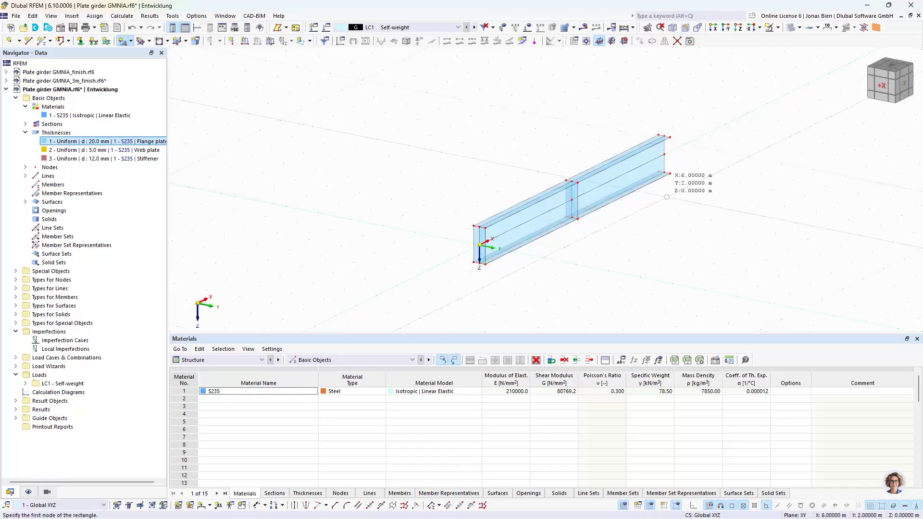
pyautogui.click(659, 135)
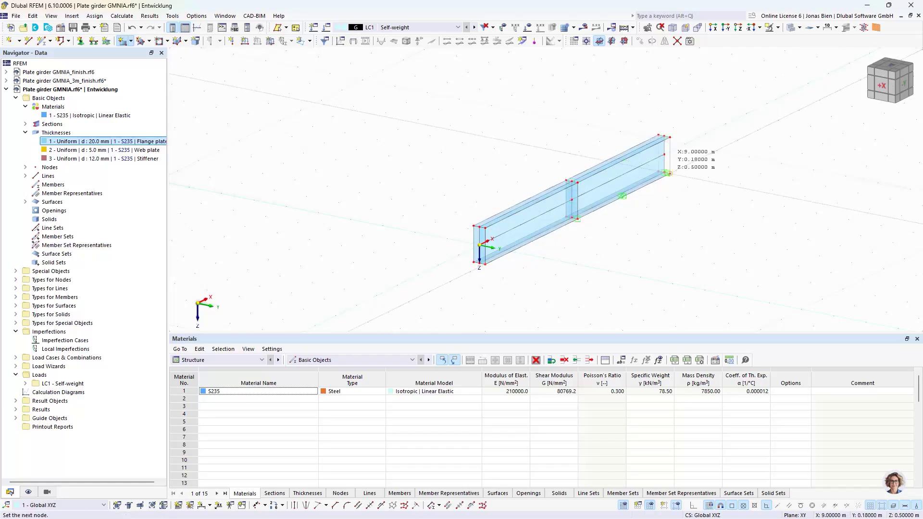
pyautogui.click(668, 173)
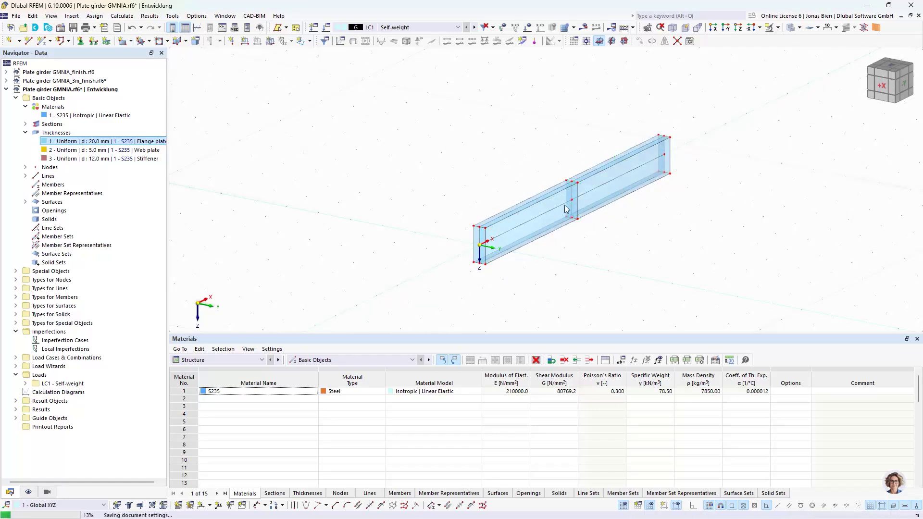
# - Copy the girder's first half, including its web, flanges and stiffeners, so it extends the girder beyond the origin in negative X
pyautogui.keyDown('ctrl'); pyautogui.moveTo(588, 234); pyautogui.dragTo(601, 238, button='middle'); pyautogui.keyUp('ctrl')
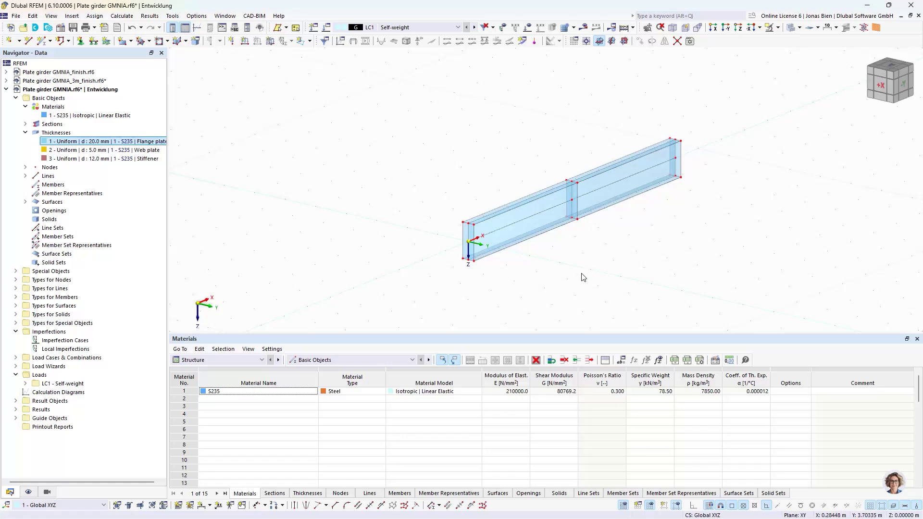
pyautogui.keyDown('ctrl'); pyautogui.moveTo(581, 277); pyautogui.dragTo(534, 274, button='middle'); pyautogui.keyUp('ctrl')
pyautogui.scroll(2, 486, 288)
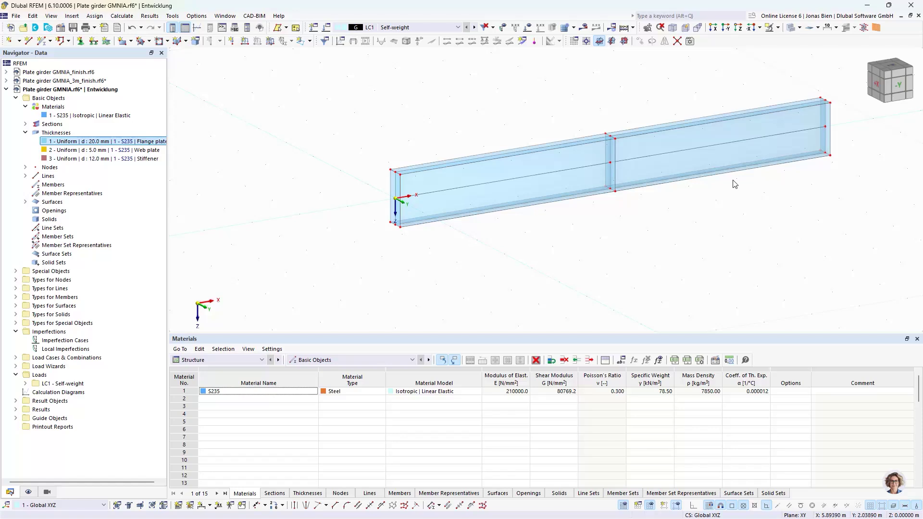
pyautogui.scroll(-2, 583, 240)
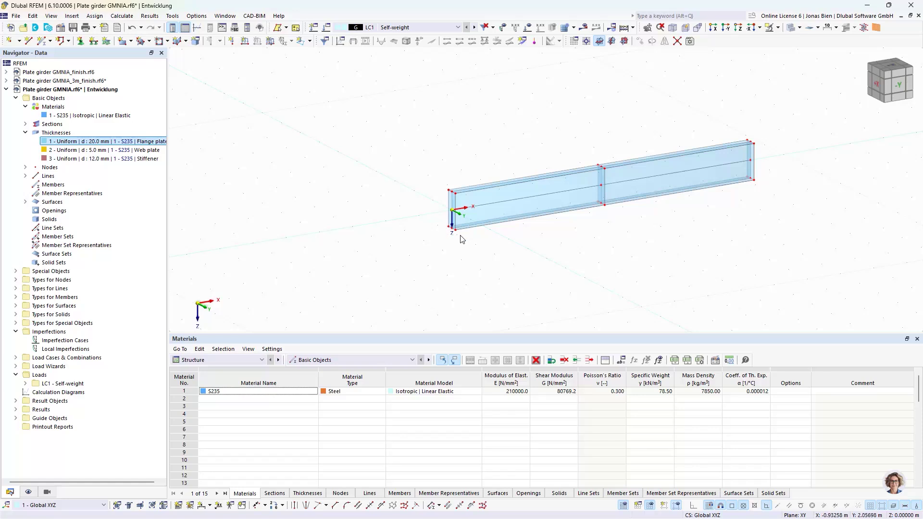
pyautogui.click(497, 212)
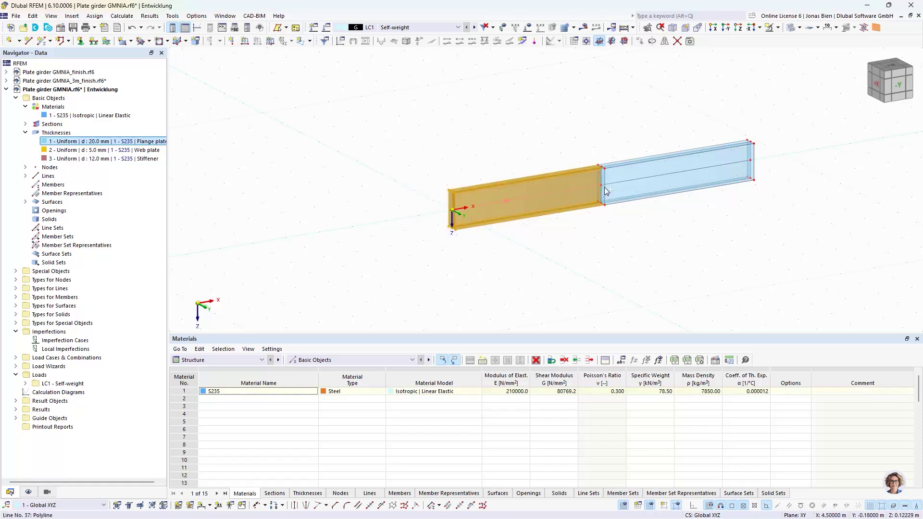
pyautogui.moveTo(552, 236); pyautogui.dragTo(494, 263)
pyautogui.click(509, 192)
pyautogui.moveTo(602, 189); pyautogui.dragTo(453, 217)
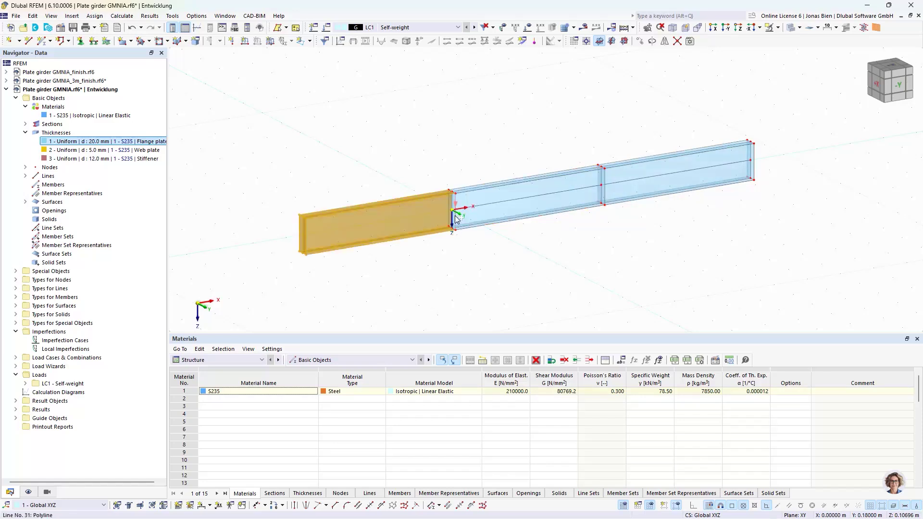
pyautogui.scroll(6, 472, 195)
pyautogui.scroll(-5, 472, 194)
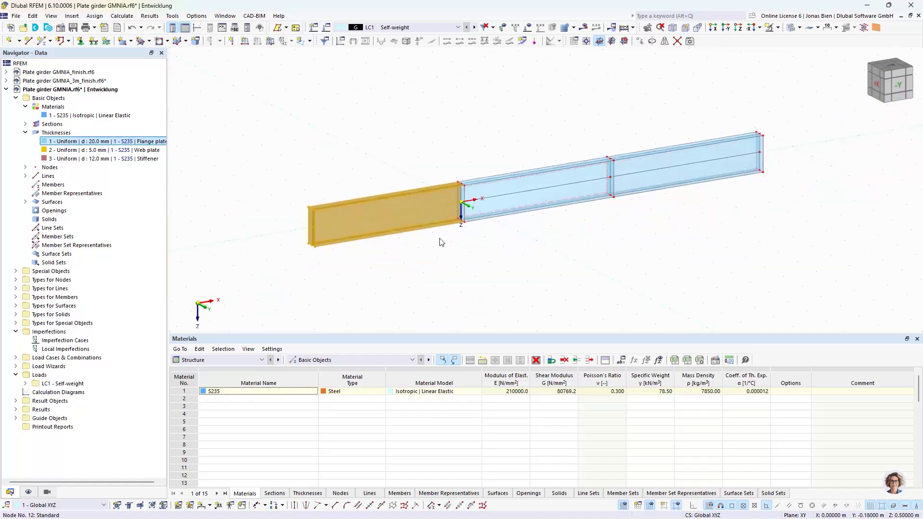
pyautogui.press('Escape')
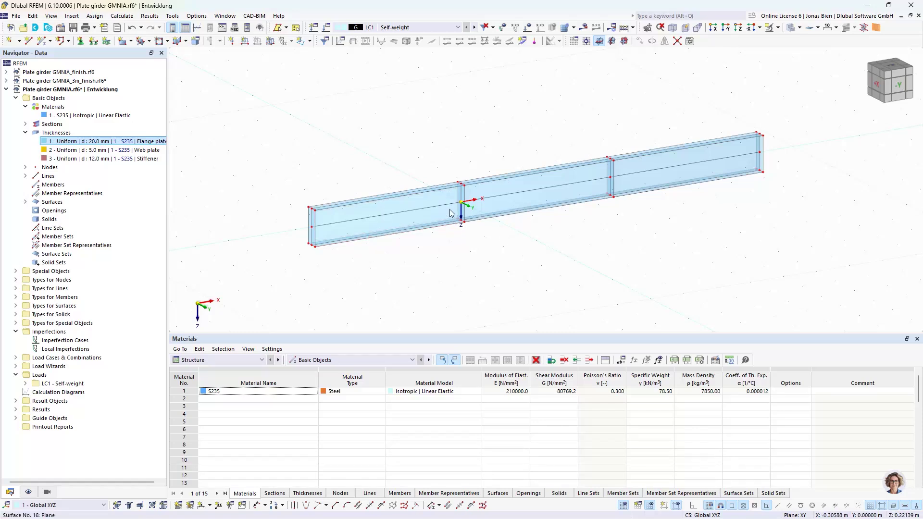
# - Move the outer end of the copied segment, including its stiffener, 4.2 m along global X toward the origin
pyautogui.moveTo(341, 273)
pyautogui.mouseDown()
pyautogui.moveTo(298, 208)
pyautogui.moveTo(330, 268)
pyautogui.mouseUp()
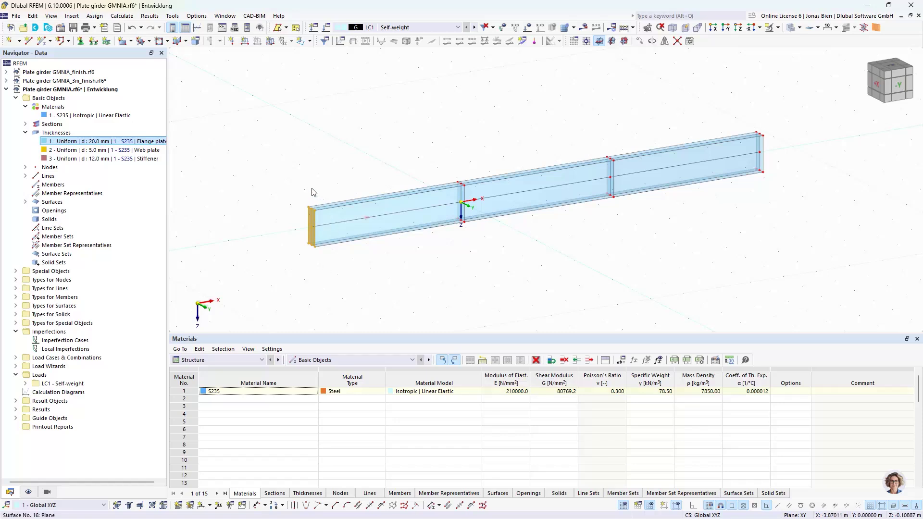
pyautogui.scroll(4, 312, 242)
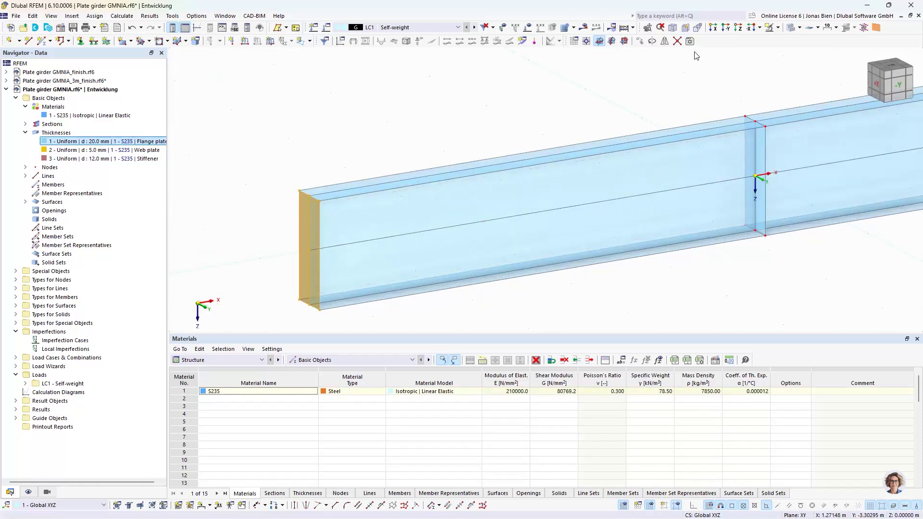
pyautogui.click(641, 41)
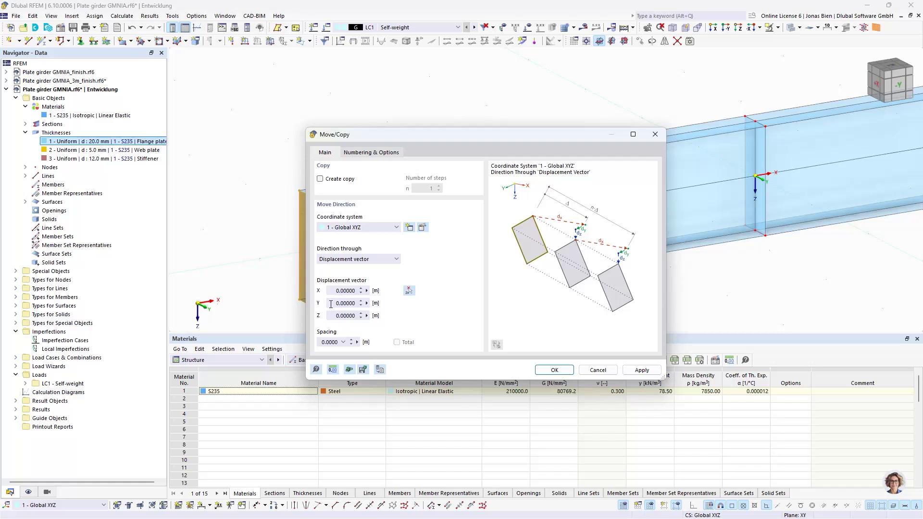
pyautogui.press('Tab')
pyautogui.write('4.2')
pyautogui.click(559, 369)
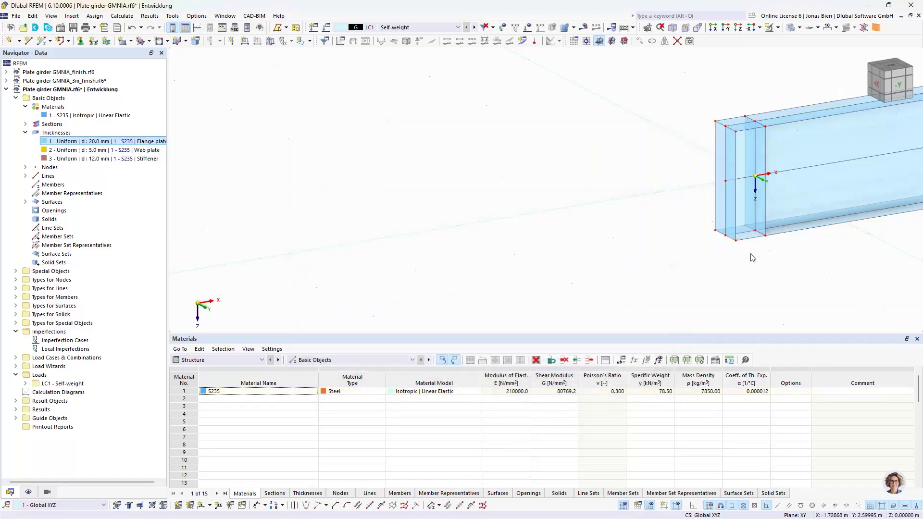
# - Color the rendered surfaces by their thickness
pyautogui.moveTo(821, 290); pyautogui.dragTo(602, 271, button='middle')
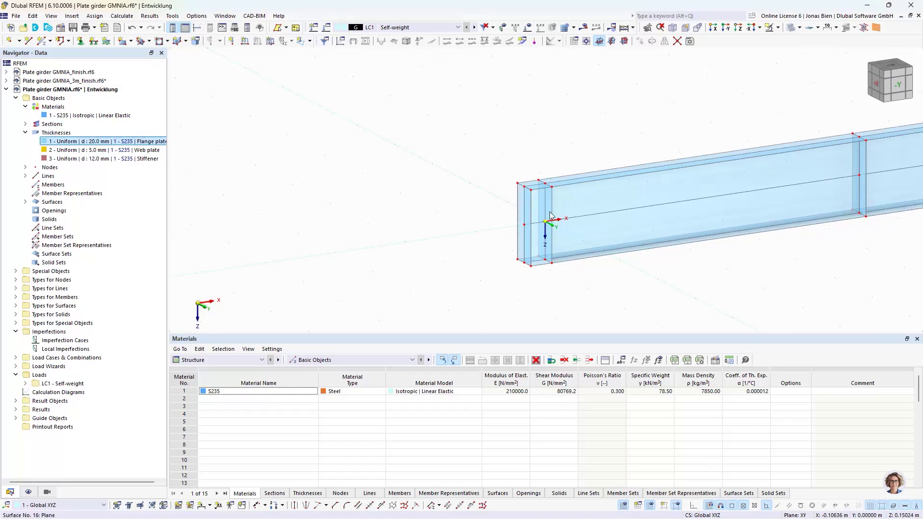
pyautogui.scroll(-2, 672, 267)
pyautogui.moveTo(746, 262); pyautogui.dragTo(538, 252, button='middle')
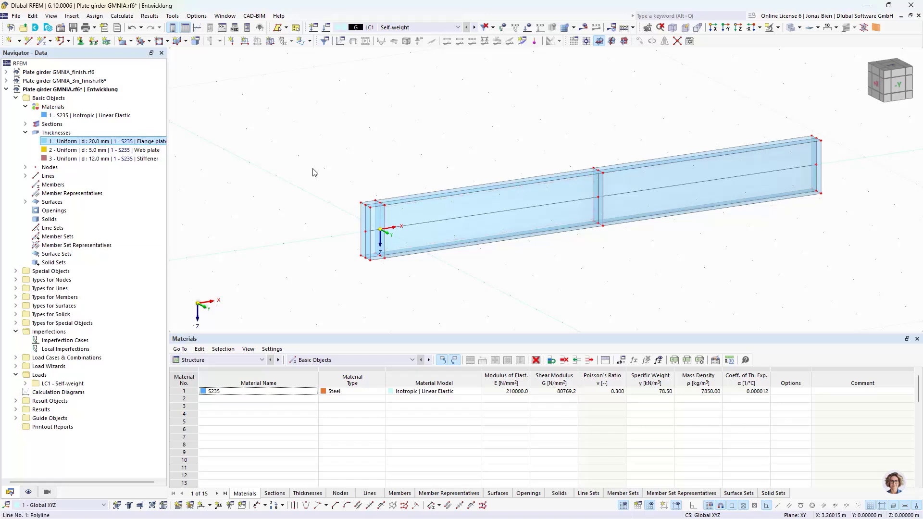
pyautogui.click(28, 492)
pyautogui.scroll(-10, 121, 325)
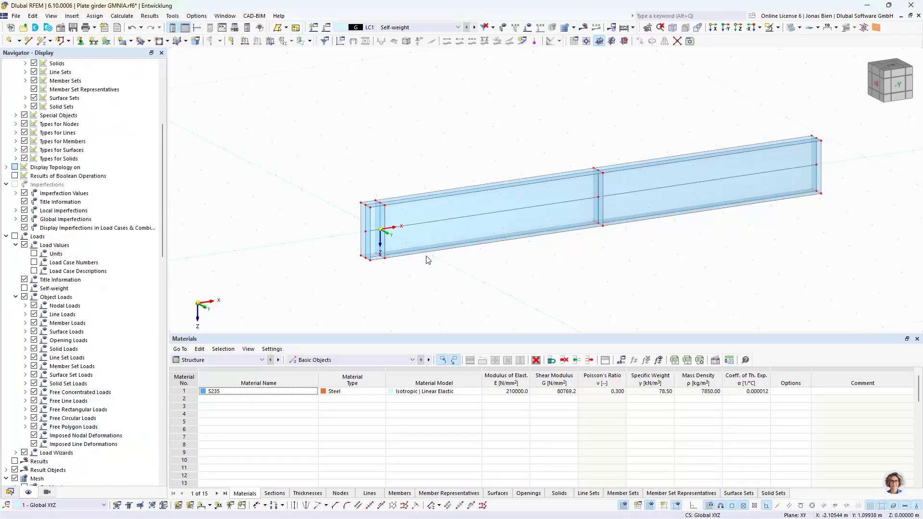
pyautogui.scroll(-12, 122, 326)
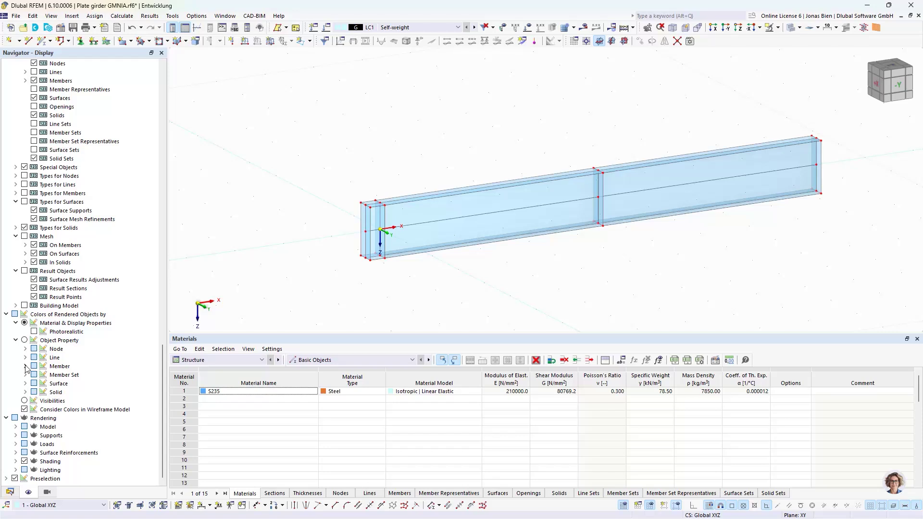
pyautogui.click(25, 383)
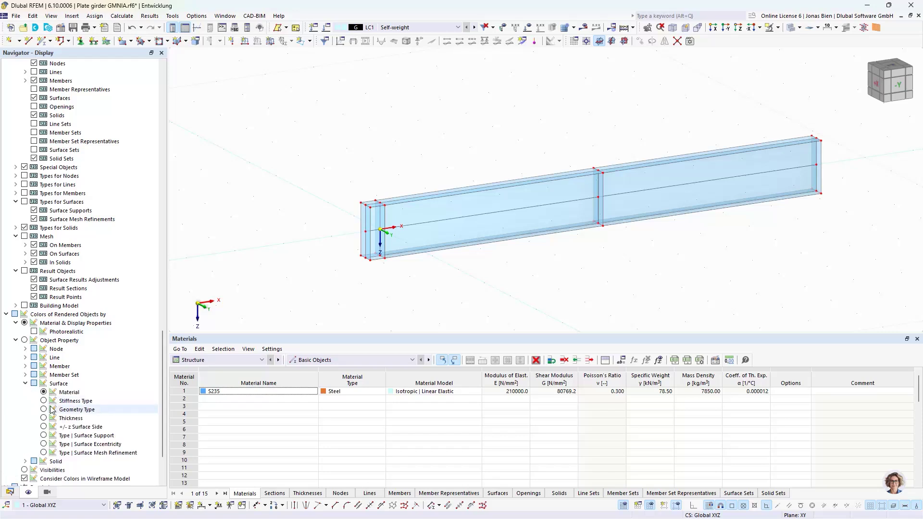
pyautogui.click(43, 417)
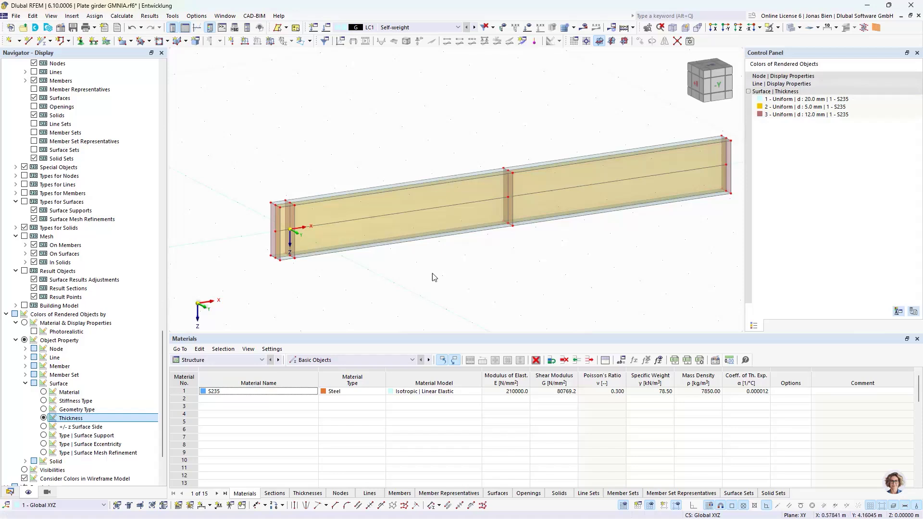
# - Edit the Hinged line support to release uX and uY so that only uZ remains fixed
pyautogui.keyDown('ctrl'); pyautogui.moveTo(431, 273); pyautogui.dragTo(460, 292, button='middle'); pyautogui.keyUp('ctrl')
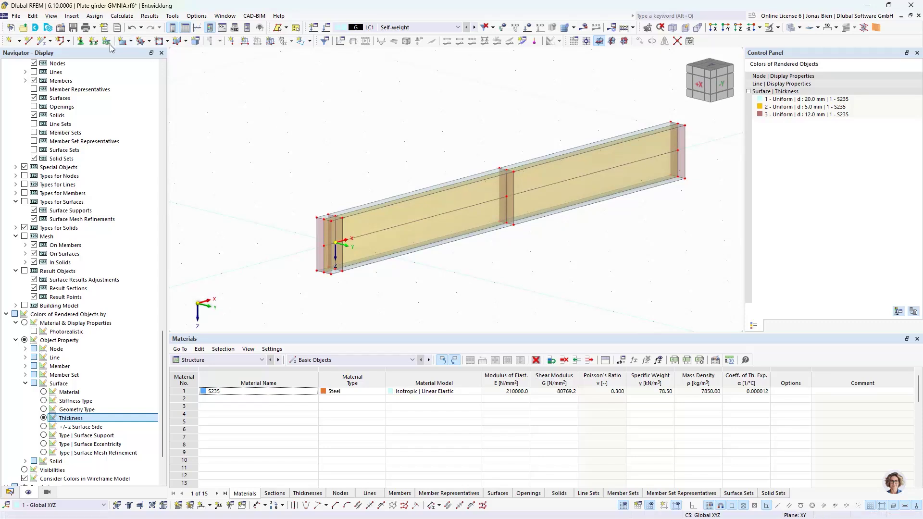
pyautogui.click(94, 40)
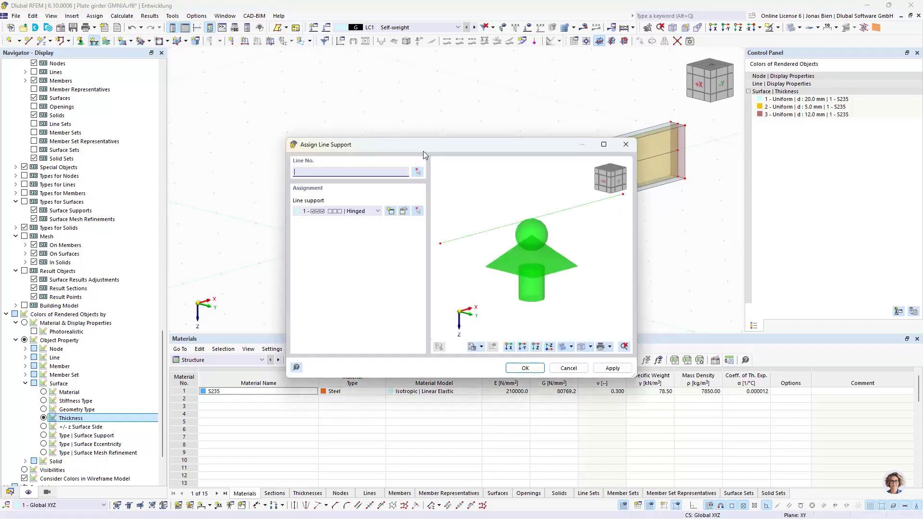
pyautogui.moveTo(421, 151); pyautogui.dragTo(537, 244)
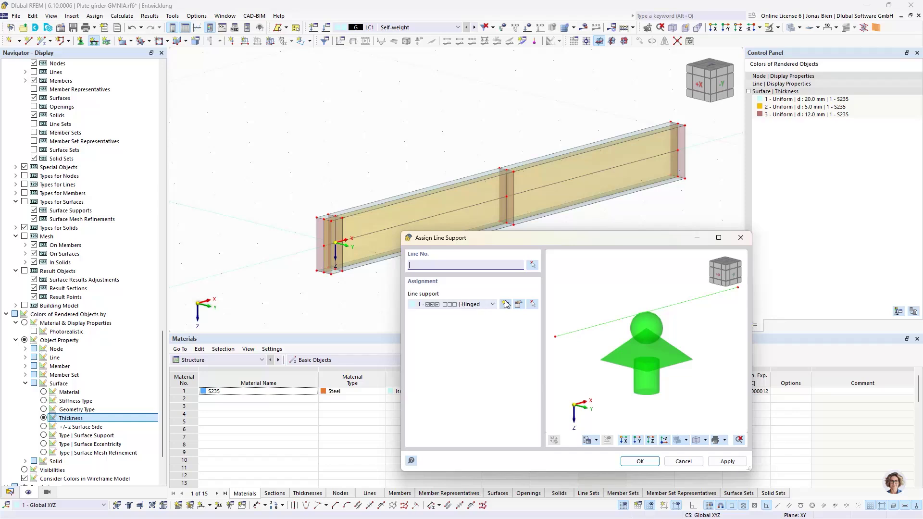
pyautogui.click(518, 305)
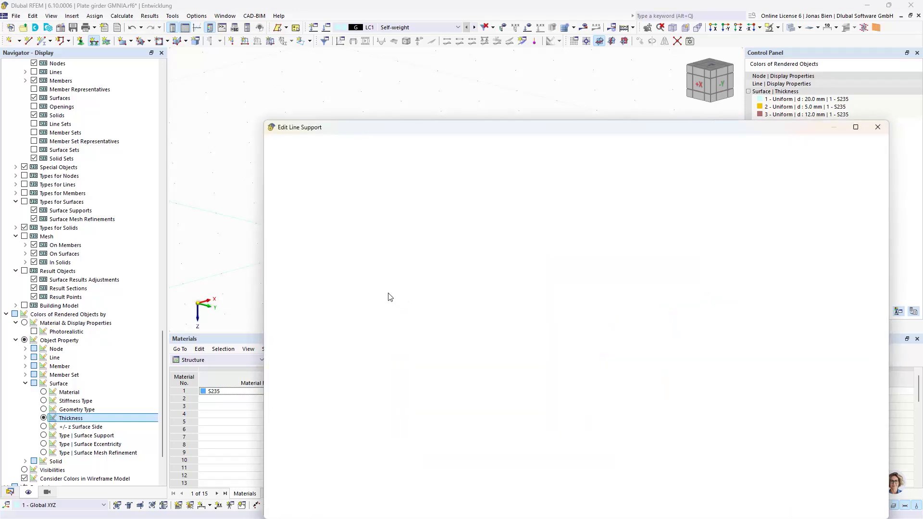
pyautogui.click(383, 235)
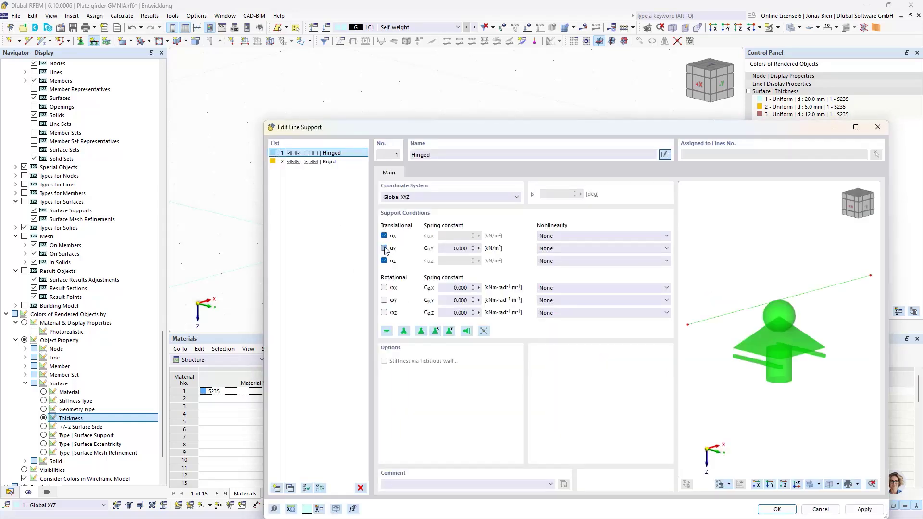
pyautogui.click(383, 248)
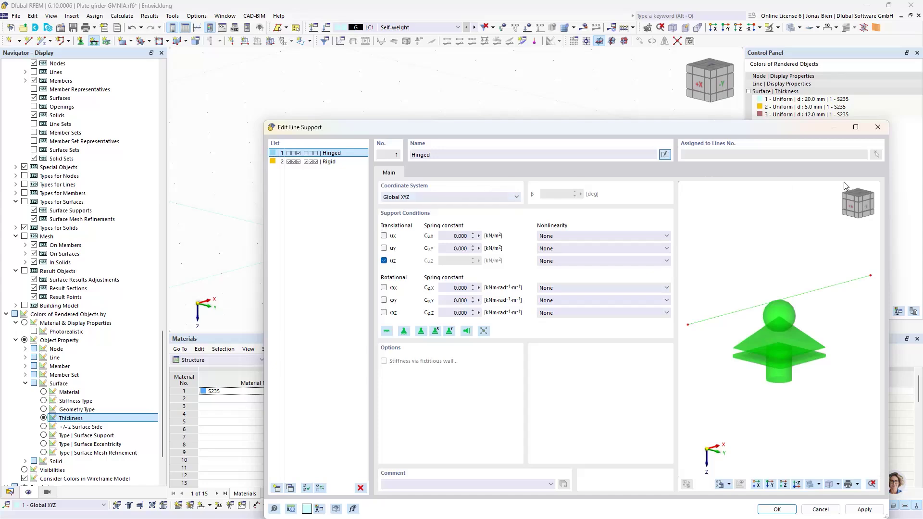
pyautogui.click(775, 509)
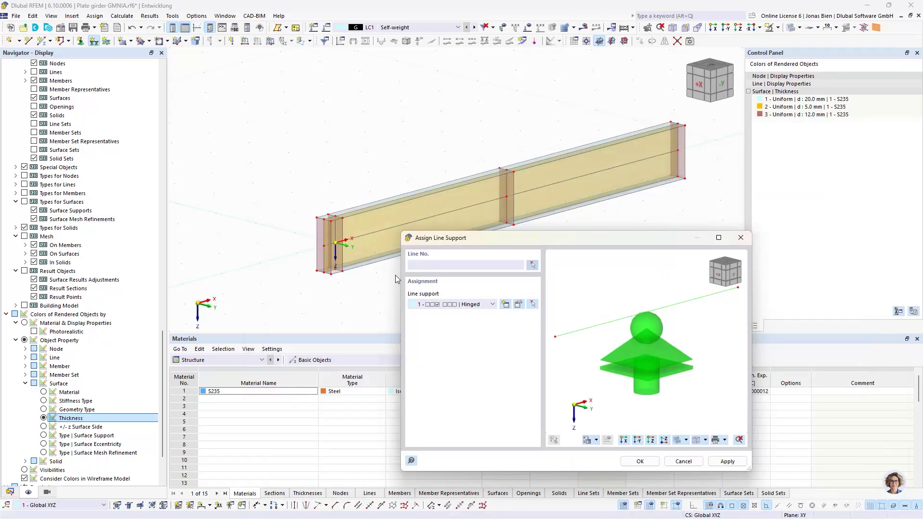
pyautogui.click(533, 265)
pyautogui.click(320, 263)
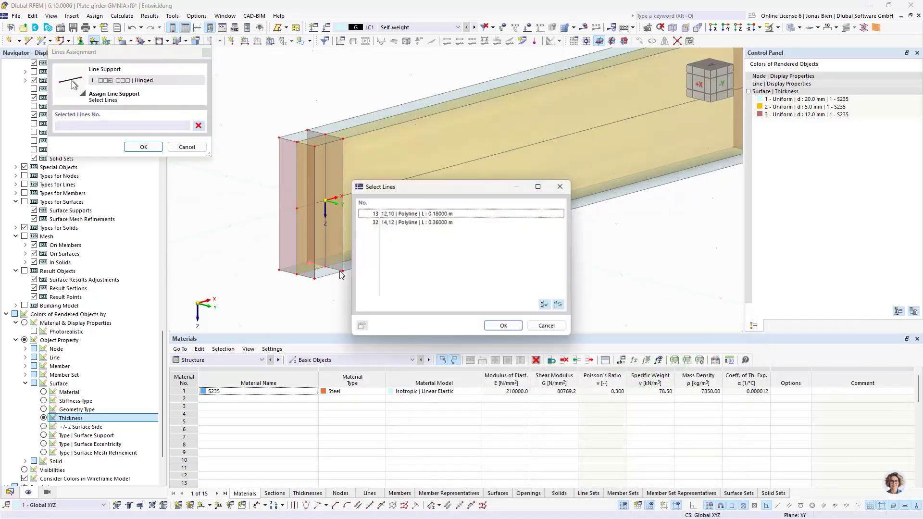
pyautogui.click(402, 214)
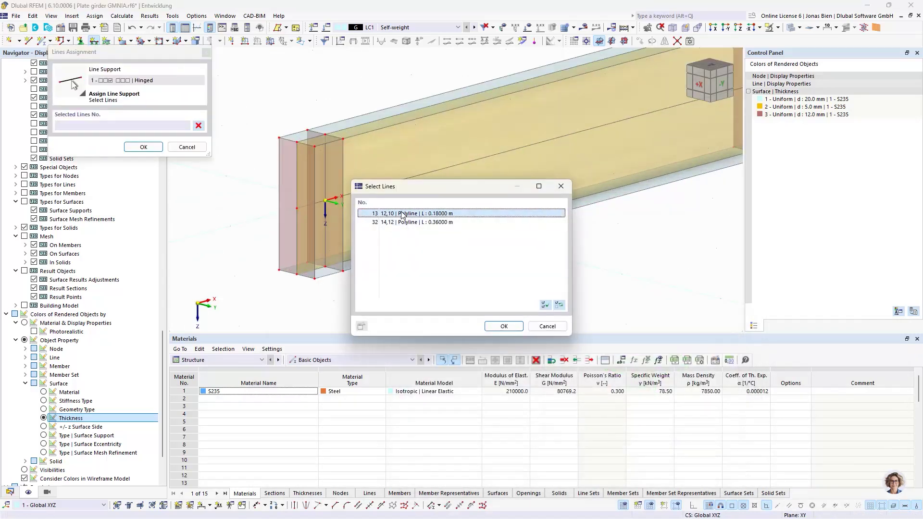
pyautogui.click(503, 326)
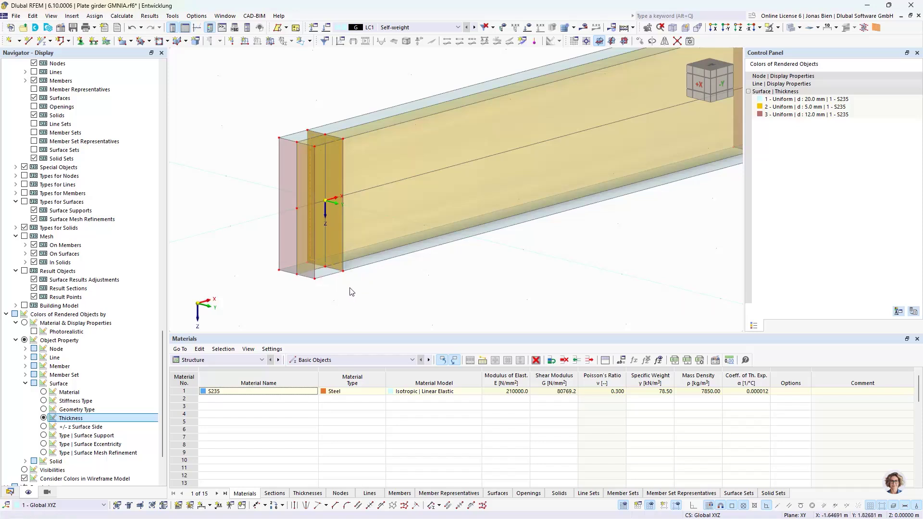
# - Connect all lines and surfaces of the whole girder at their intersections
pyautogui.scroll(-2, 332, 274)
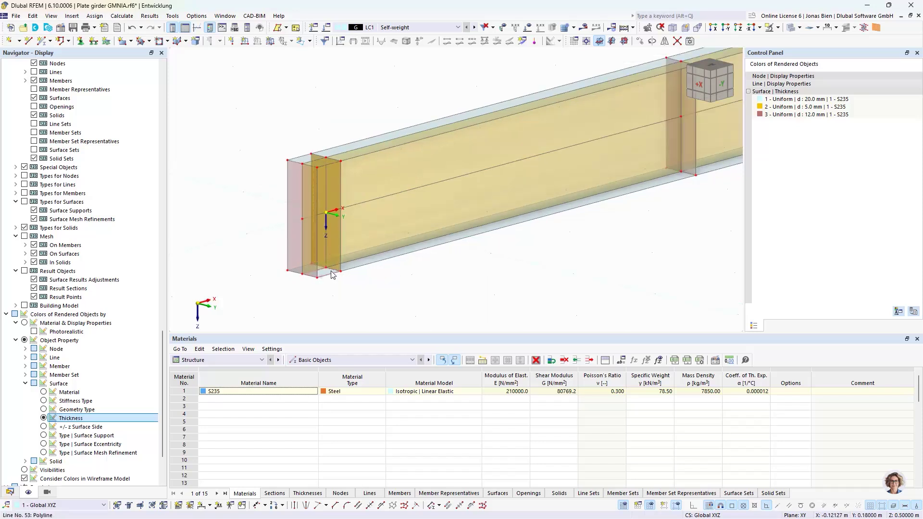
pyautogui.scroll(-1, 470, 278)
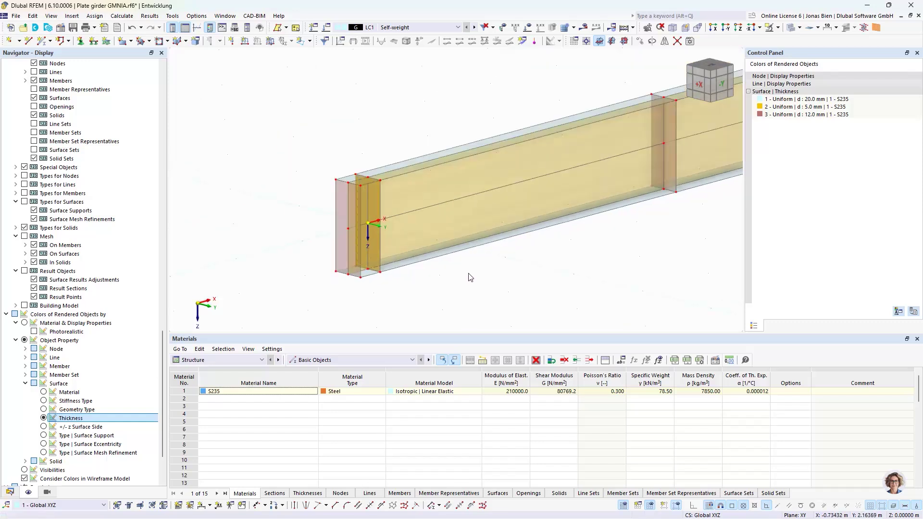
pyautogui.scroll(-4, 470, 277)
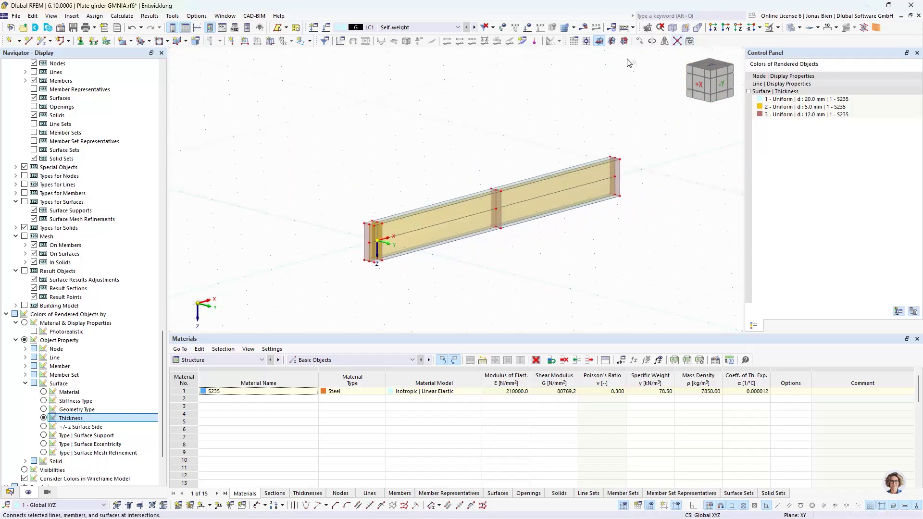
pyautogui.moveTo(297, 131); pyautogui.dragTo(711, 300)
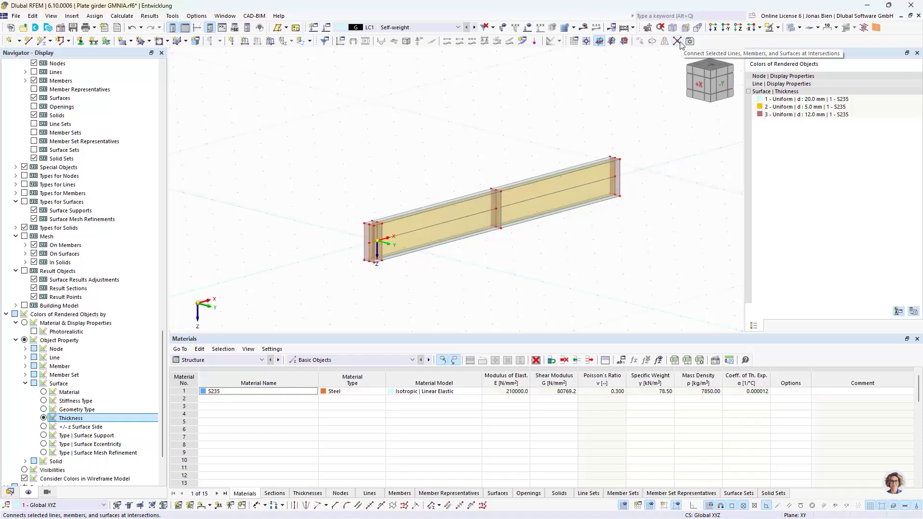
# - Assign the Hinged line support to both bottom flange lines under the stiffener at the origin
pyautogui.scroll(5, 385, 265)
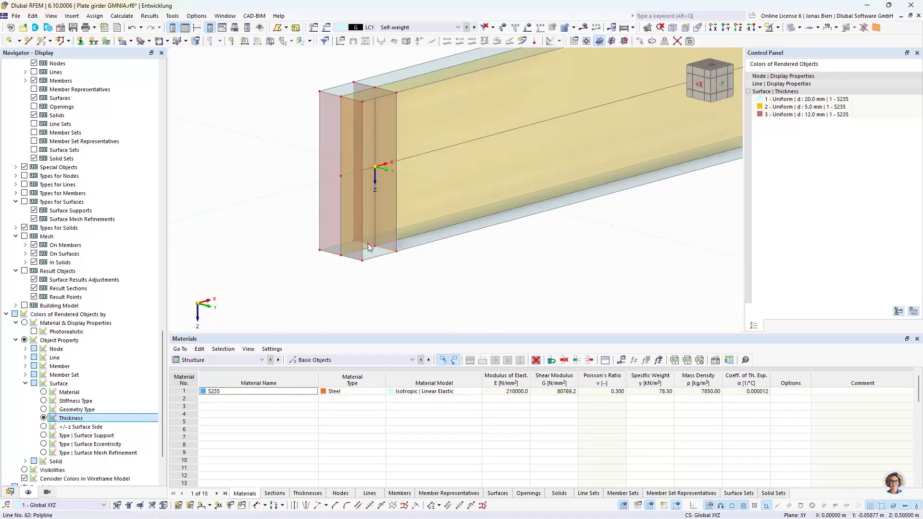
pyautogui.click(94, 41)
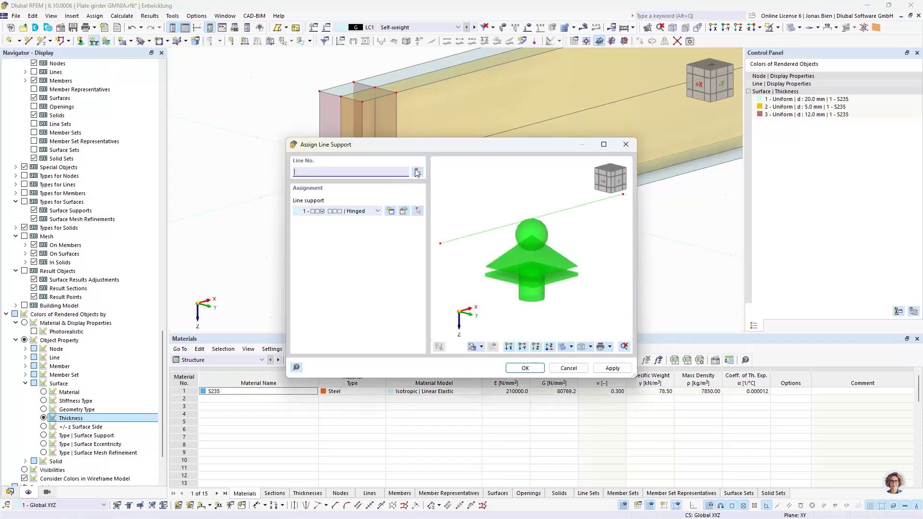
pyautogui.click(416, 172)
pyautogui.scroll(2, 392, 242)
pyautogui.click(390, 250)
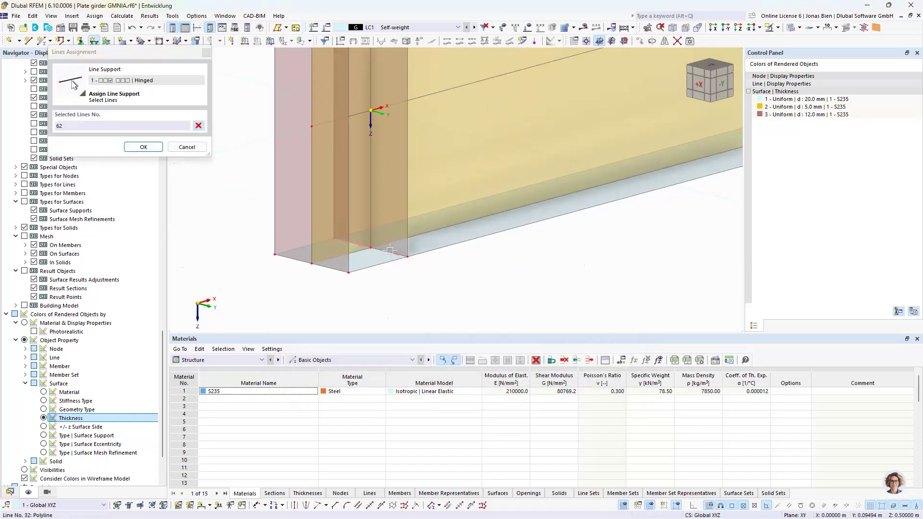
pyautogui.click(390, 250)
pyautogui.click(144, 147)
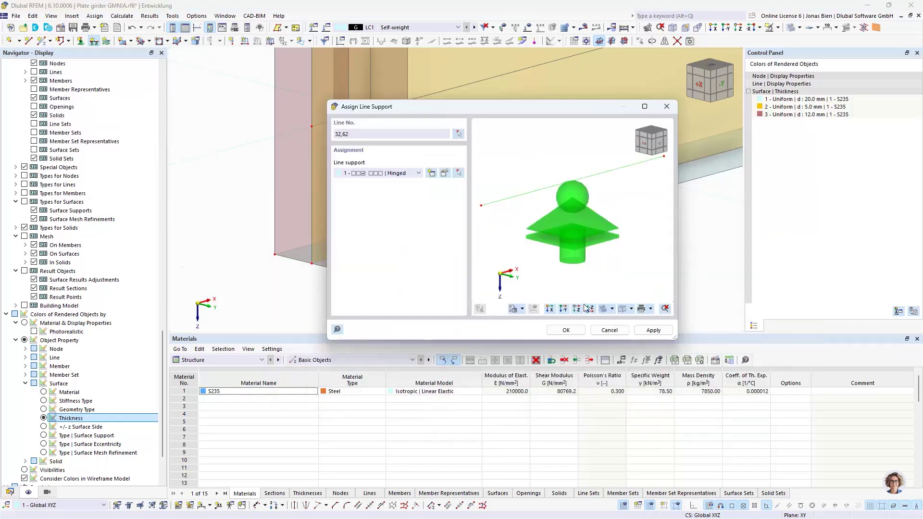
pyautogui.click(558, 332)
# - Edit the Hinged nodal support to release uX, uZ and φZ so that only uY stays fixed
pyautogui.scroll(-4, 462, 279)
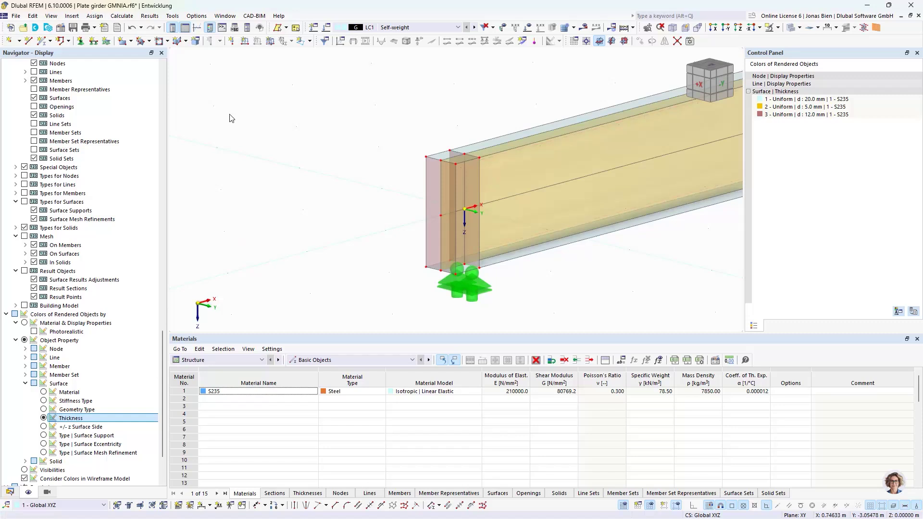
pyautogui.click(80, 41)
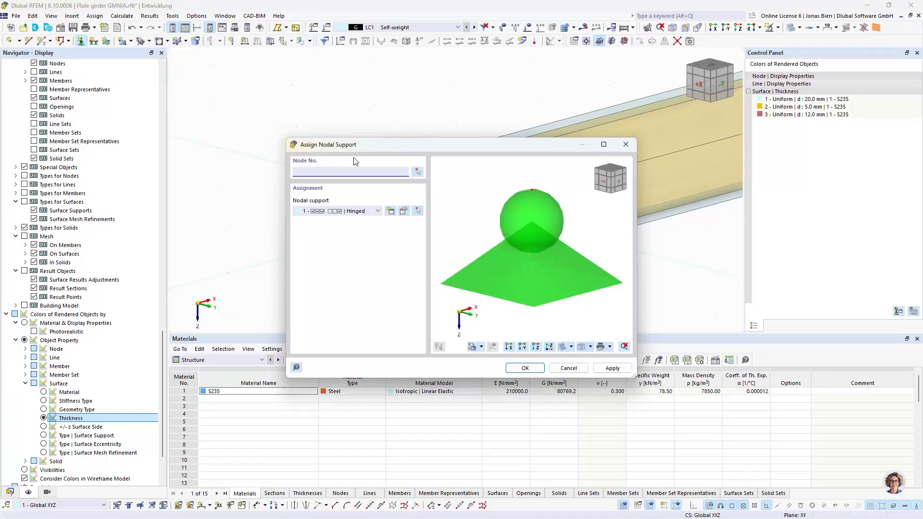
pyautogui.click(404, 212)
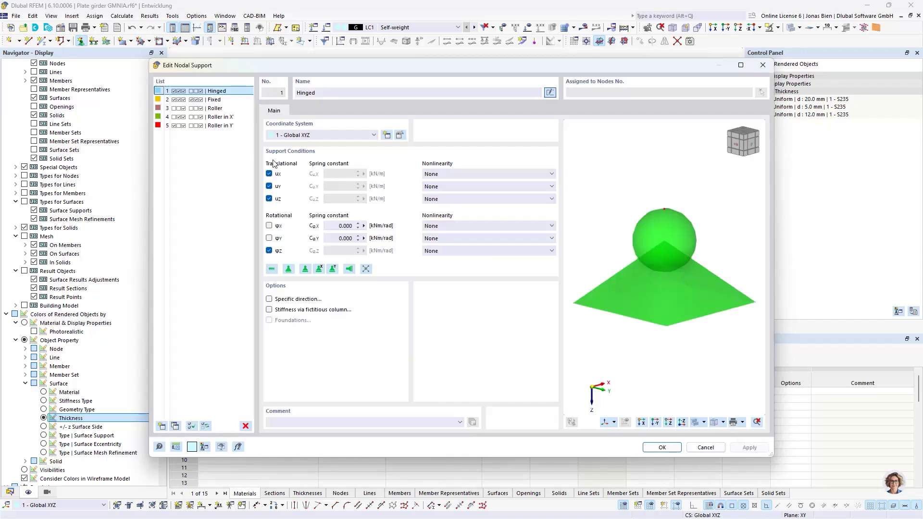
pyautogui.click(269, 174)
pyautogui.click(269, 198)
pyautogui.click(268, 251)
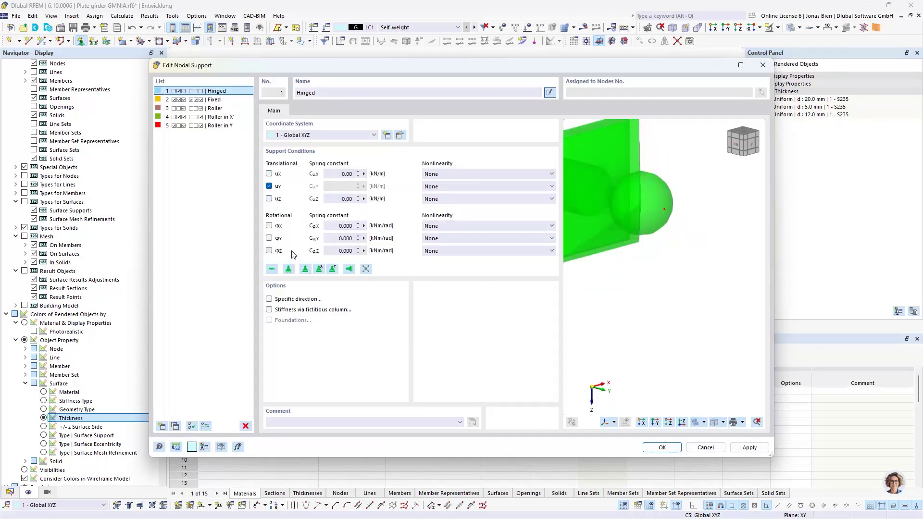
pyautogui.click(662, 448)
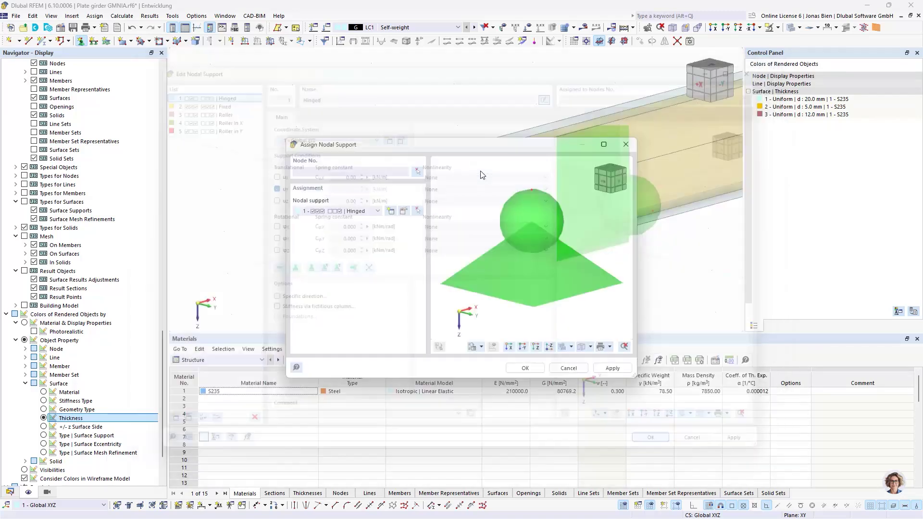
# - Assign the Hinged nodal support to the upper web nodes at the origin, middle and far-end stiffeners (nodes 5, 7 and 17)
pyautogui.click(417, 171)
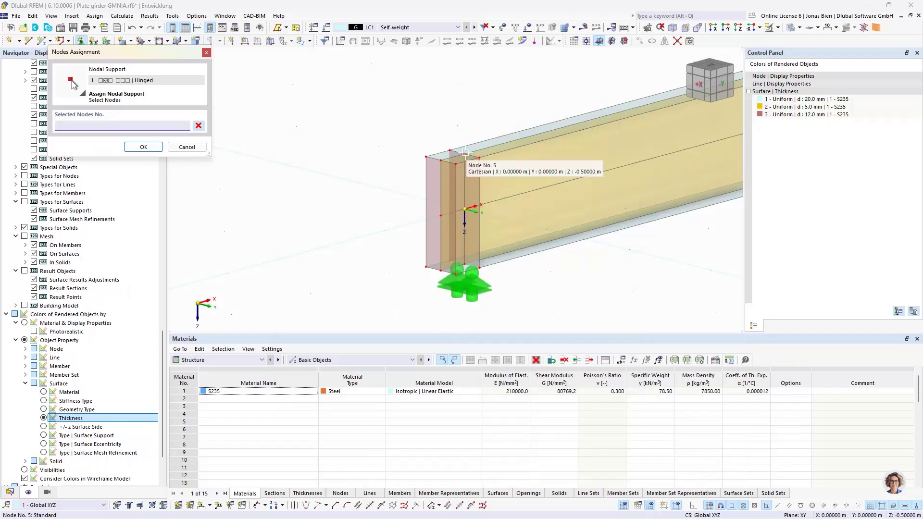
pyautogui.scroll(-4, 584, 224)
pyautogui.scroll(5, 468, 180)
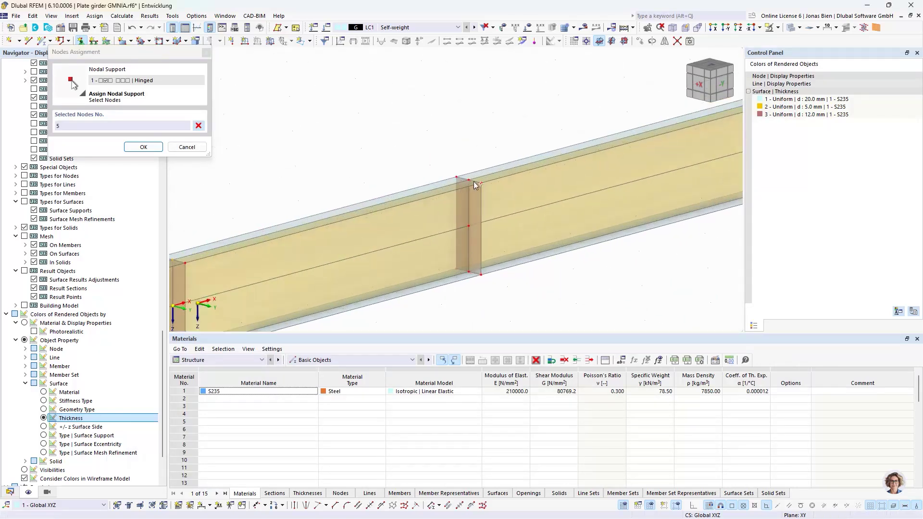
pyautogui.click(468, 179)
pyautogui.scroll(-4, 609, 215)
pyautogui.scroll(5, 622, 155)
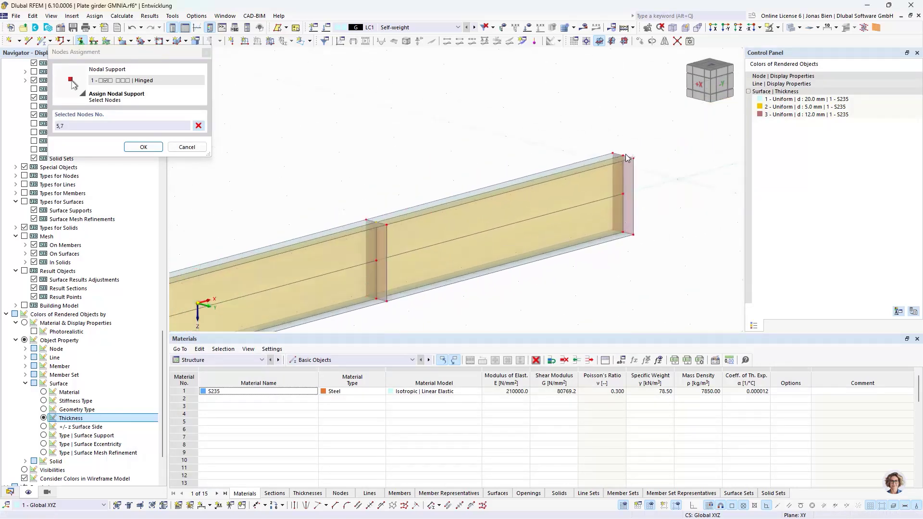
pyautogui.click(621, 155)
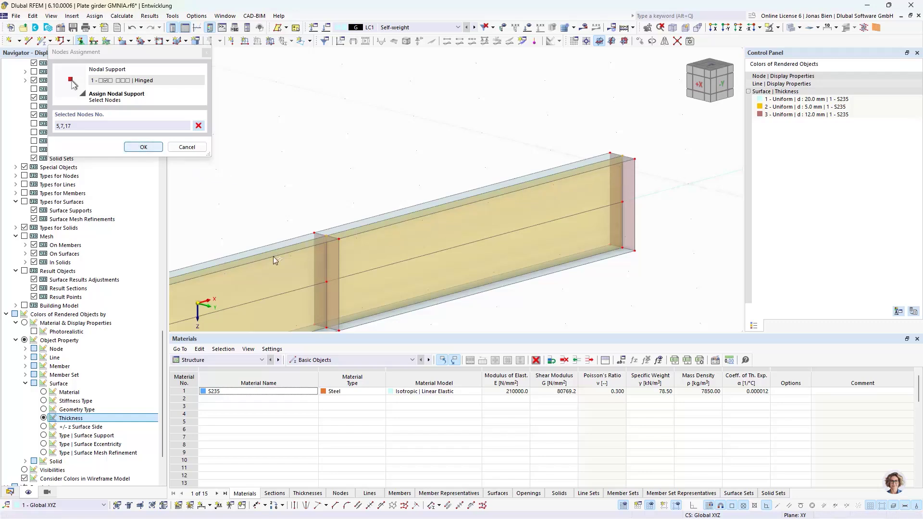
pyautogui.click(144, 147)
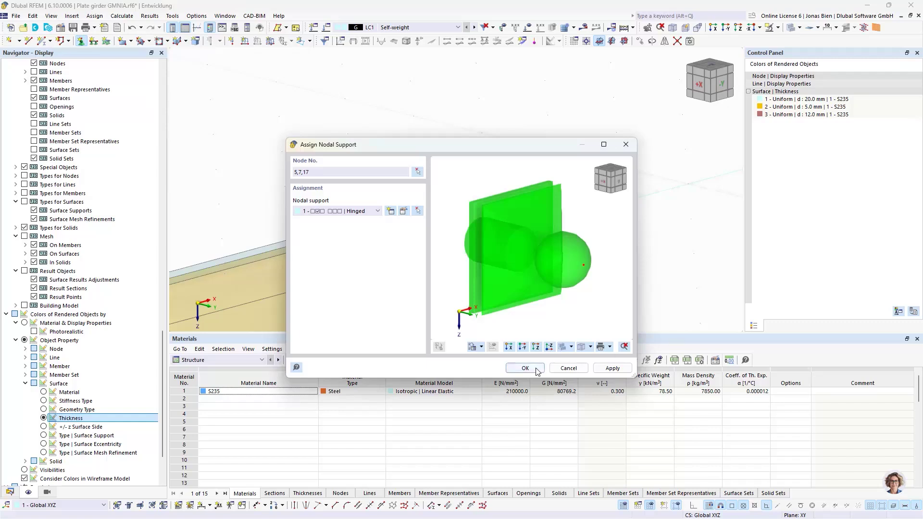
pyautogui.click(525, 369)
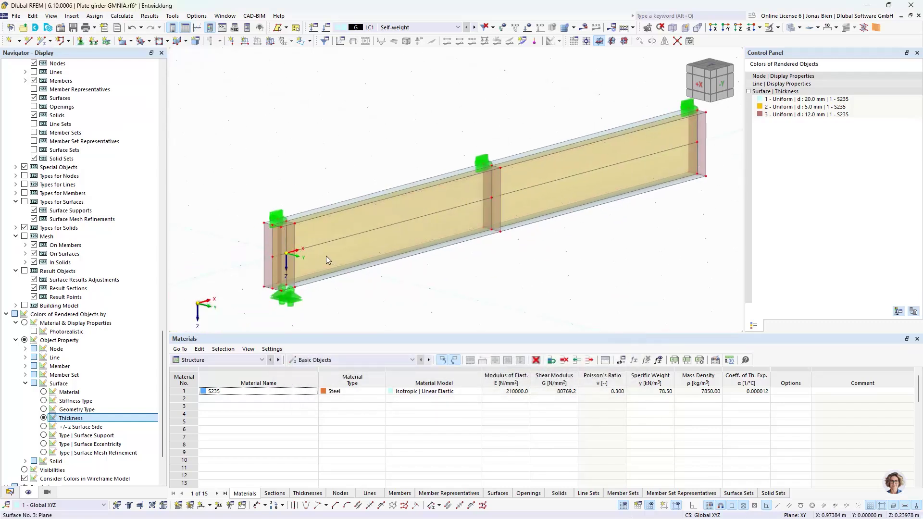
# - Choose the Fixed nodal support and release uZ, φX, φY and φZ, keeping only uX and uY fixed
pyautogui.scroll(1, 287, 285)
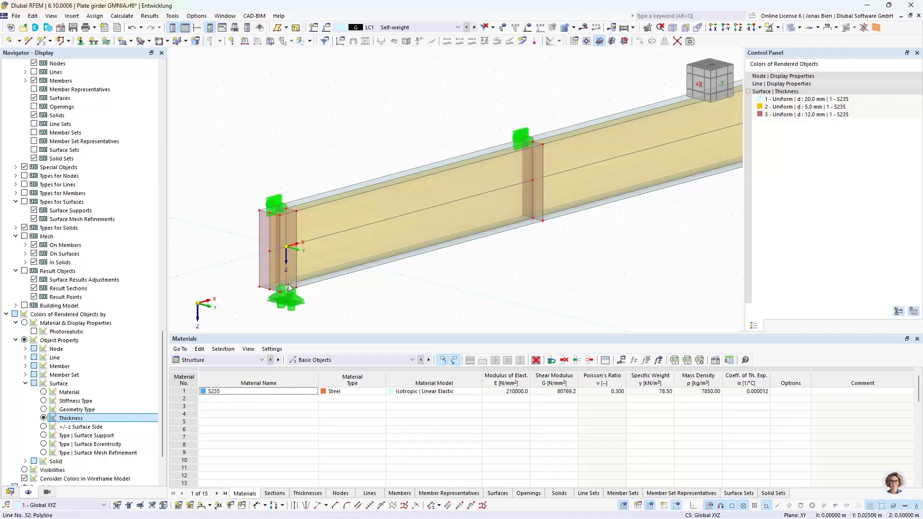
pyautogui.scroll(-2, 343, 284)
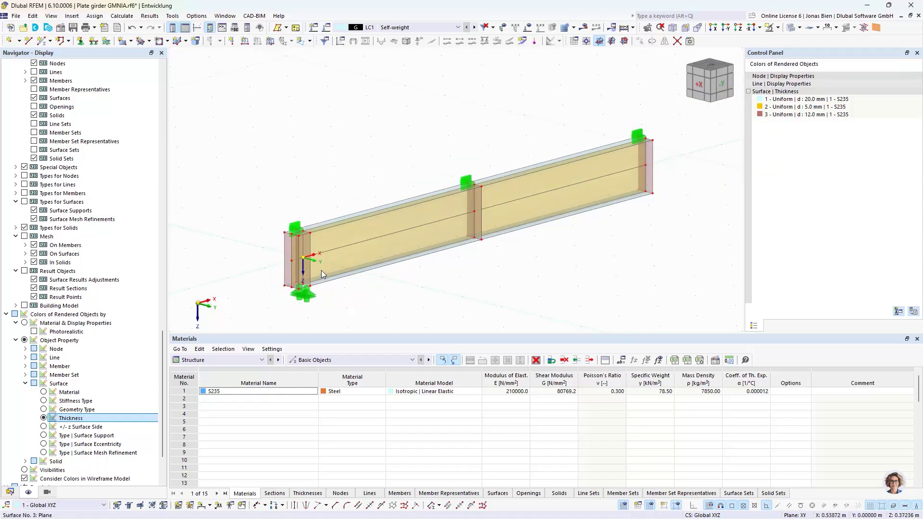
pyautogui.click(80, 41)
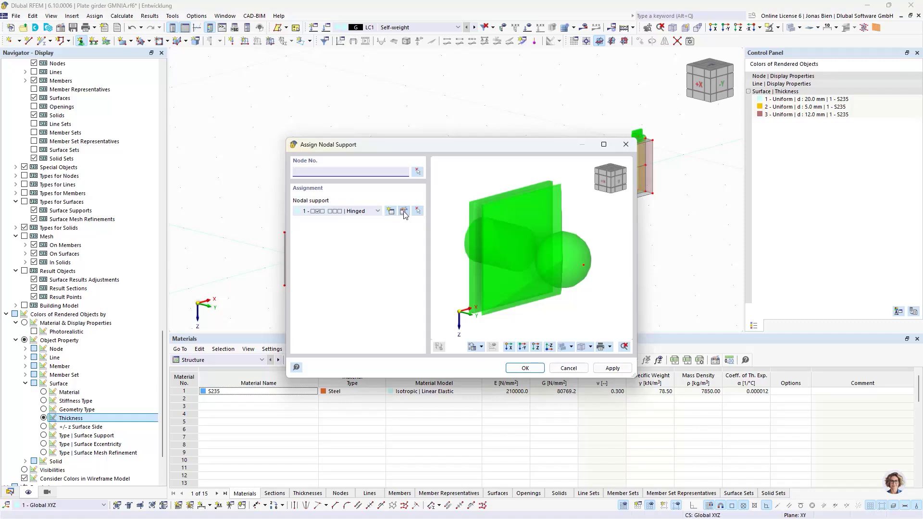
pyautogui.click(363, 212)
pyautogui.click(330, 235)
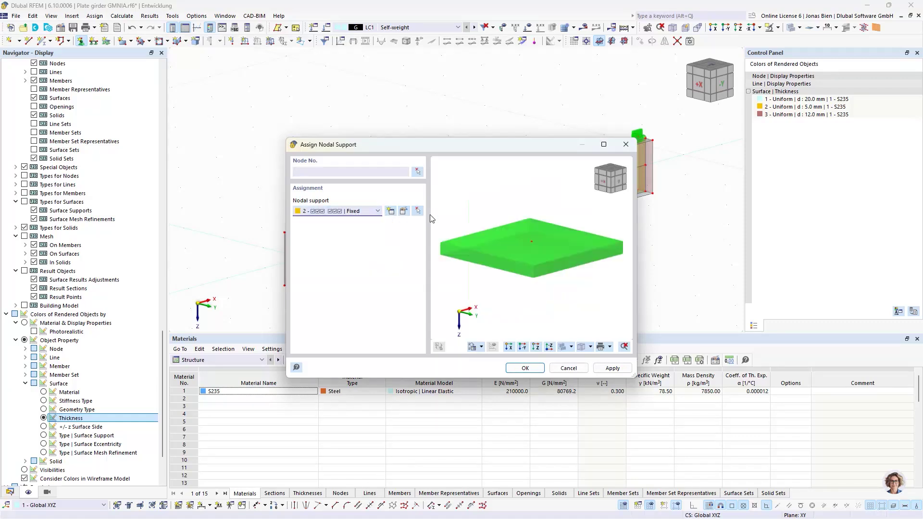
pyautogui.click(403, 211)
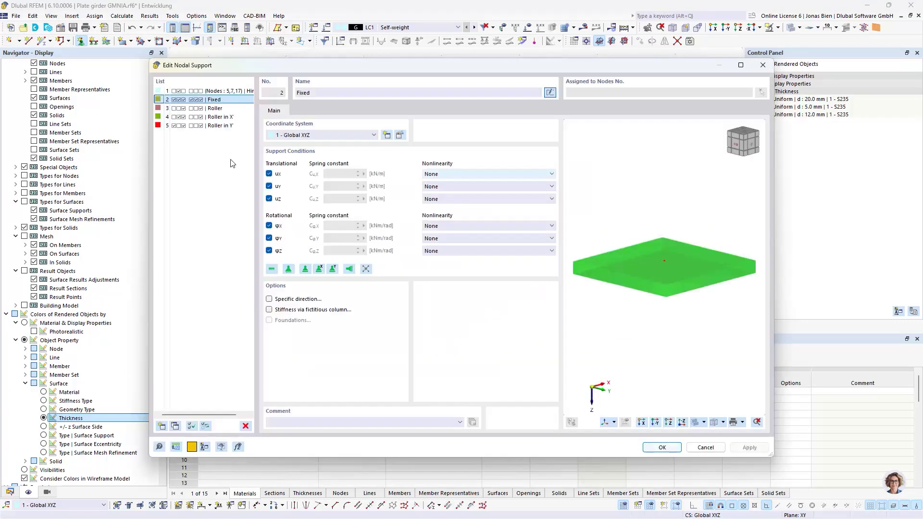
pyautogui.click(270, 199)
pyautogui.click(269, 225)
pyautogui.click(269, 238)
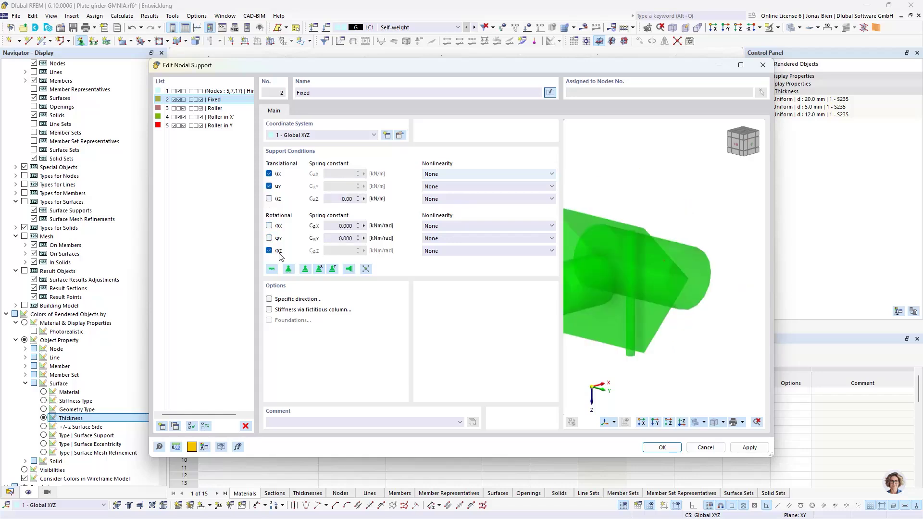
pyautogui.click(269, 250)
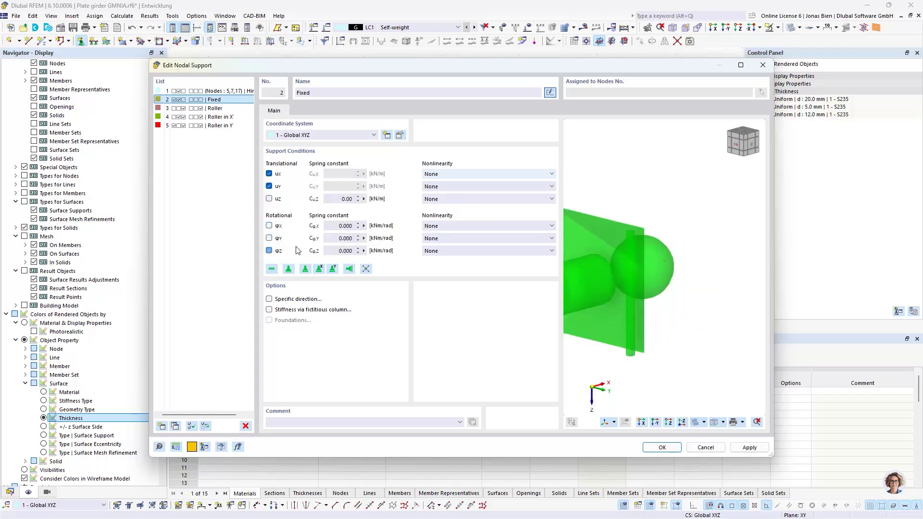
pyautogui.click(657, 448)
# - Assign the modified Fixed nodal support to the bottom web node at the origin stiffener (node 10)
pyautogui.click(421, 175)
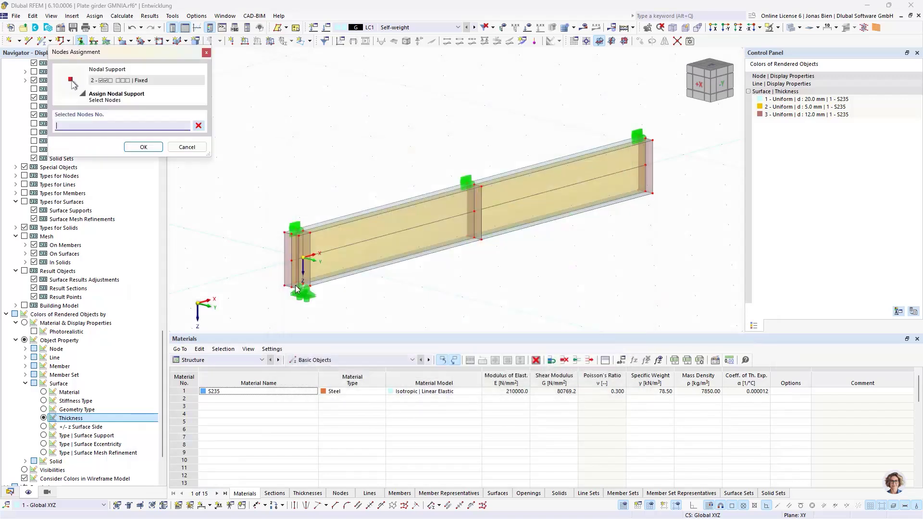
pyautogui.click(303, 280)
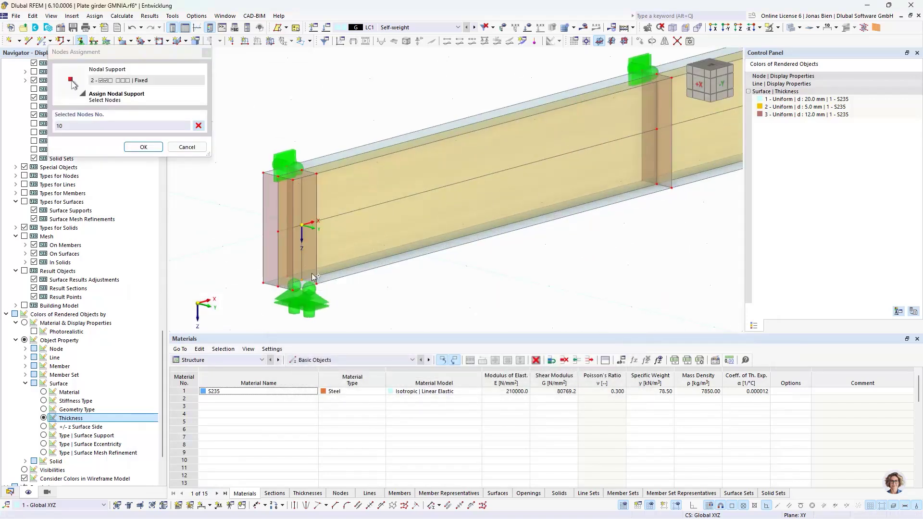
pyautogui.click(140, 151)
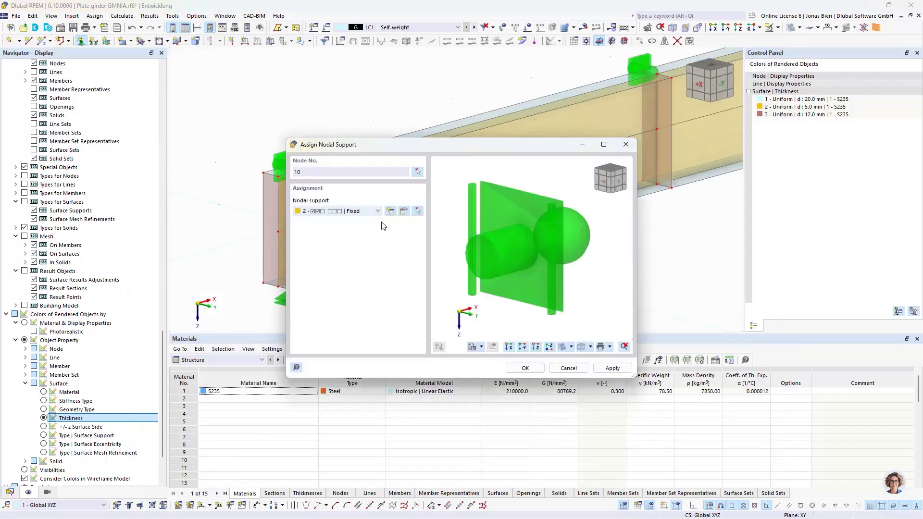
pyautogui.click(525, 368)
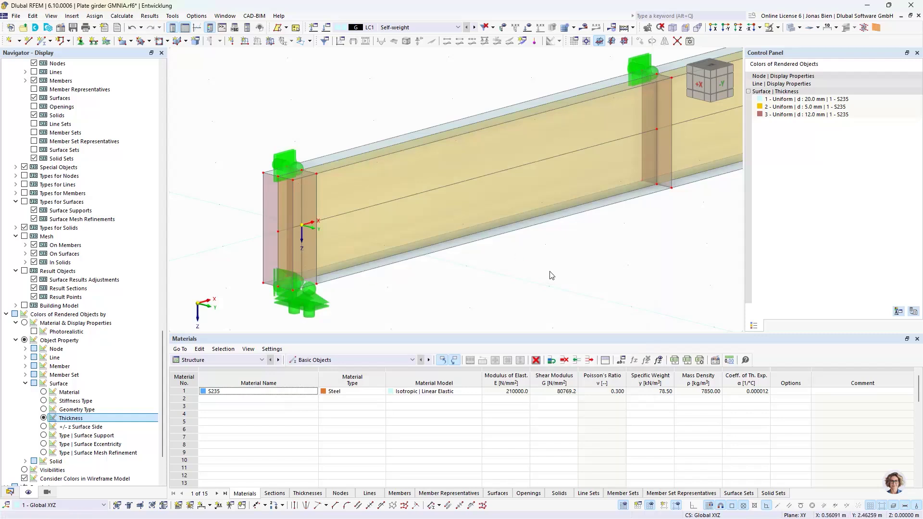
pyautogui.keyDown('ctrl'); pyautogui.moveTo(434, 294); pyautogui.dragTo(501, 265, button='middle'); pyautogui.keyUp('ctrl')
pyautogui.scroll(-5, 495, 268)
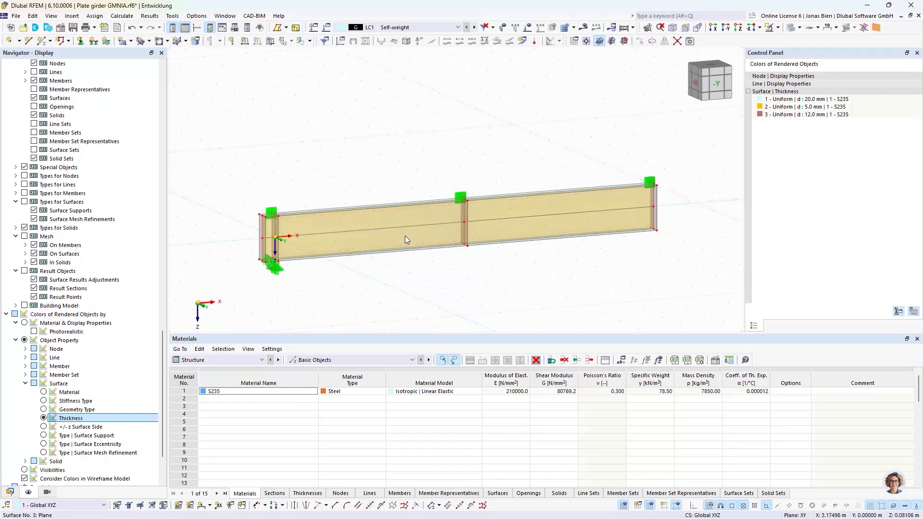
pyautogui.keyDown('ctrl'); pyautogui.moveTo(356, 291); pyautogui.dragTo(344, 257, button='middle'); pyautogui.keyUp('ctrl')
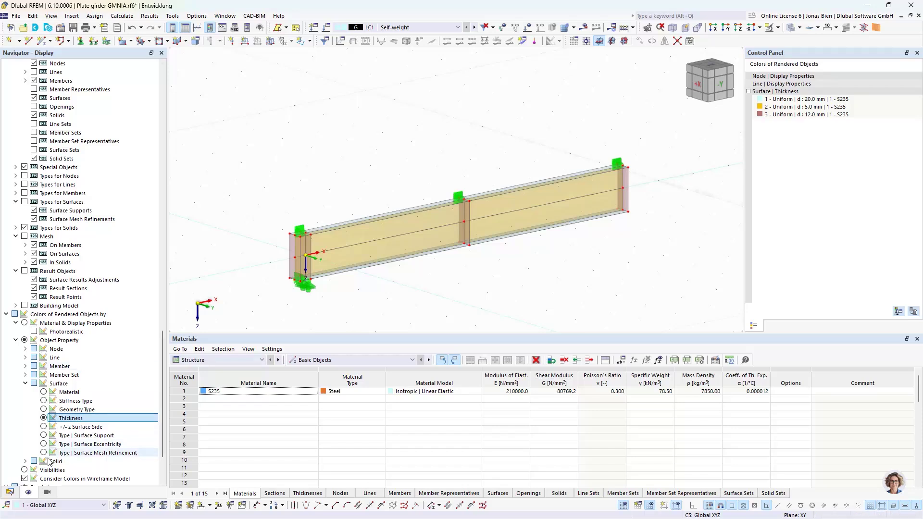
# - Show the model data tree in the navigator and return from the plate girder specifications slide to RFEM
pyautogui.click(9, 492)
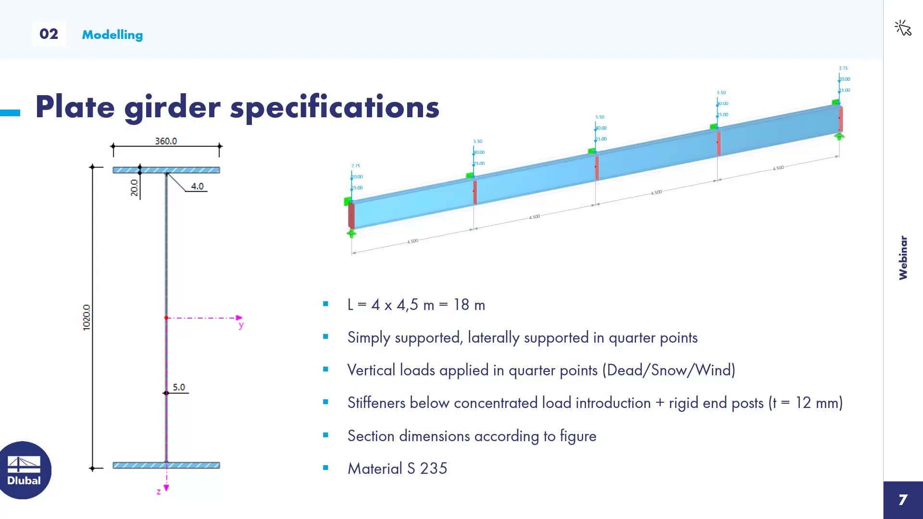
pyautogui.hotkey('alt', 'Tab')
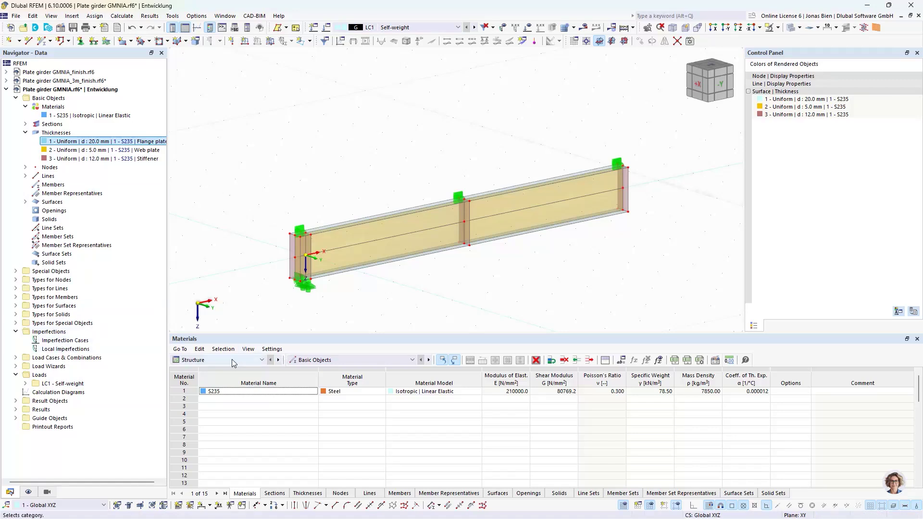
# - Create a new line load in LC1 with Uniform - Total distribution and a magnitude of 7.5 kN
pyautogui.scroll(1, 299, 206)
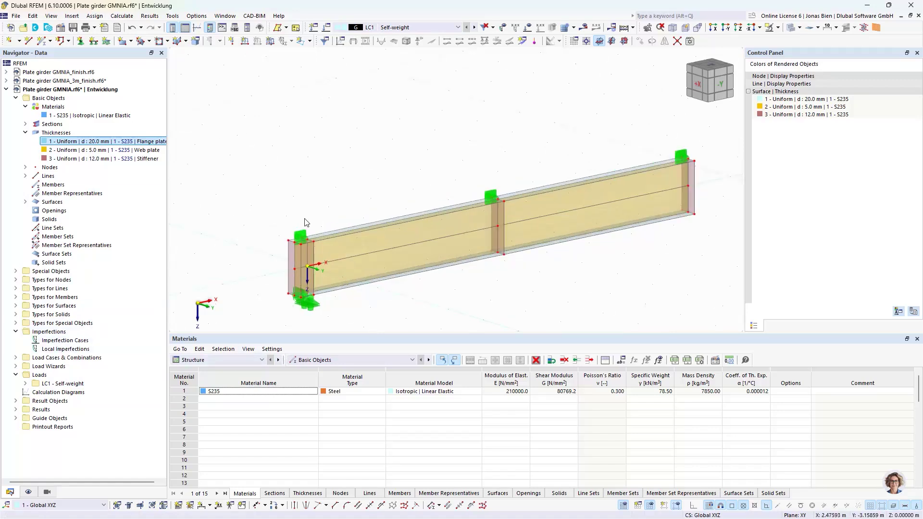
pyautogui.click(272, 76)
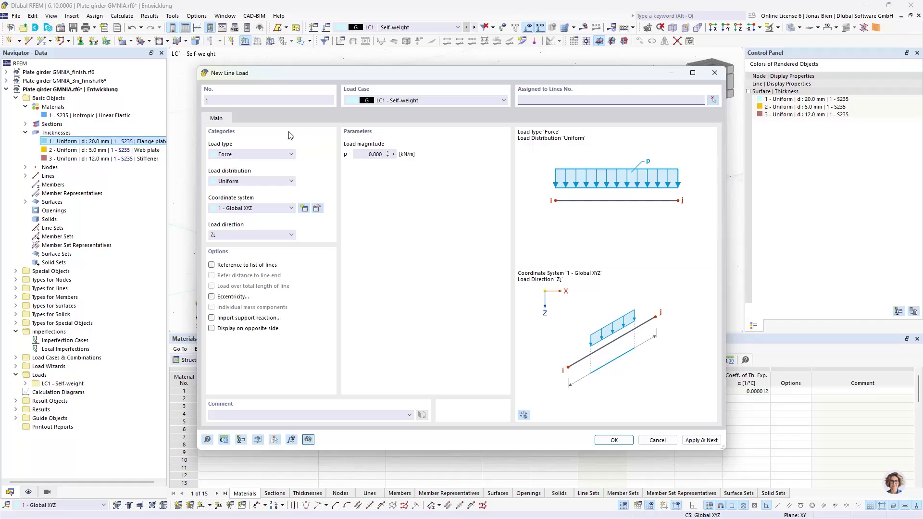
pyautogui.click(380, 153)
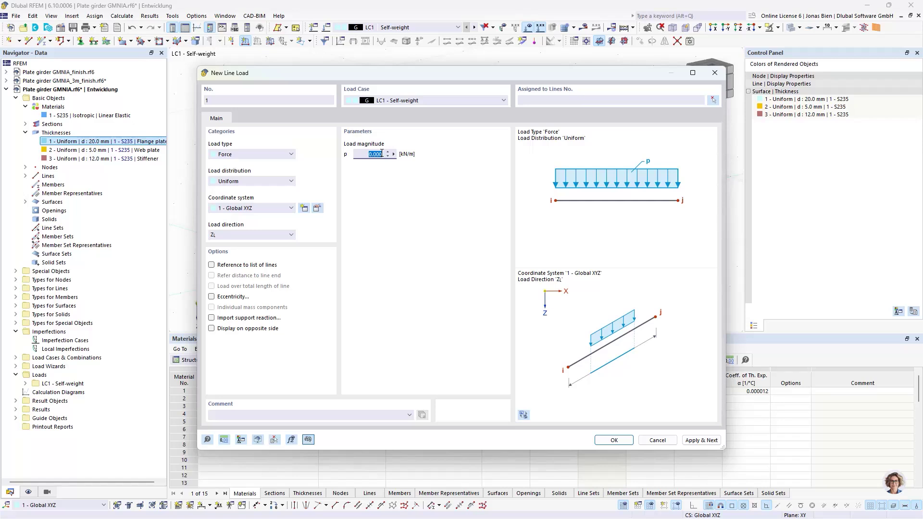
pyautogui.click(249, 180)
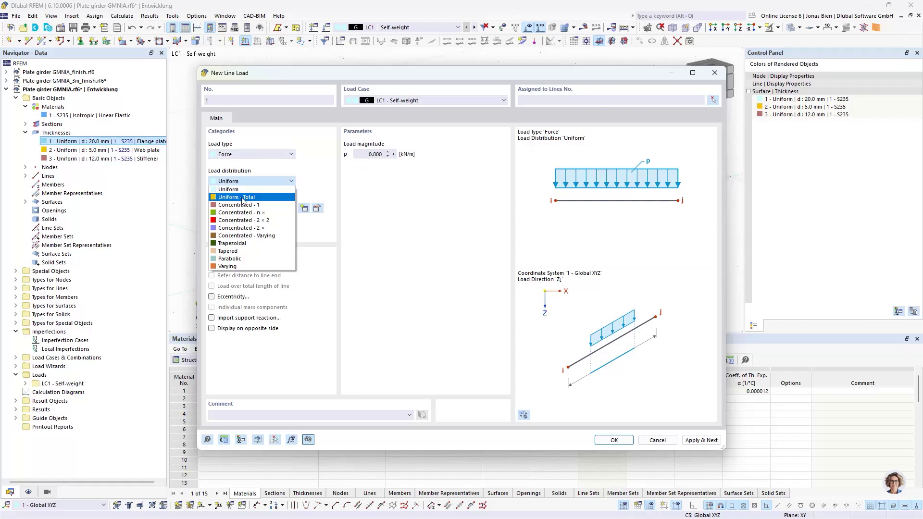
pyautogui.click(231, 197)
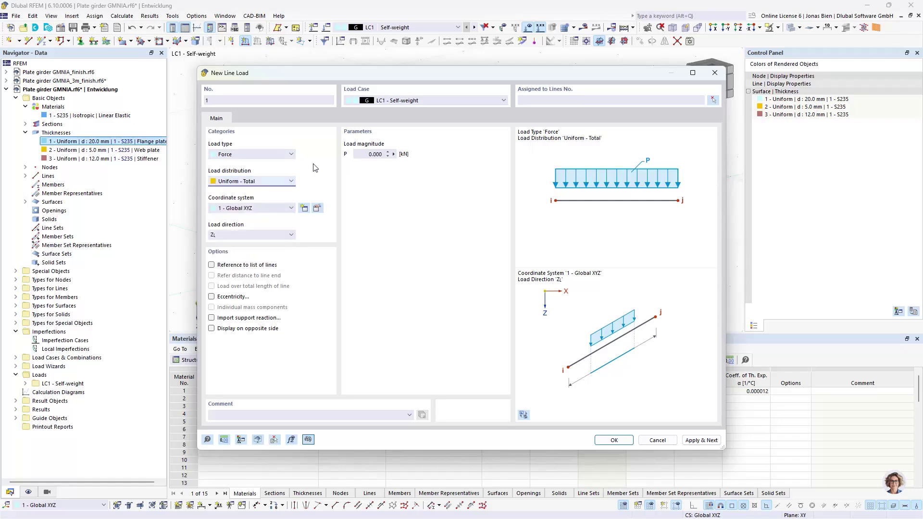
pyautogui.click(368, 153)
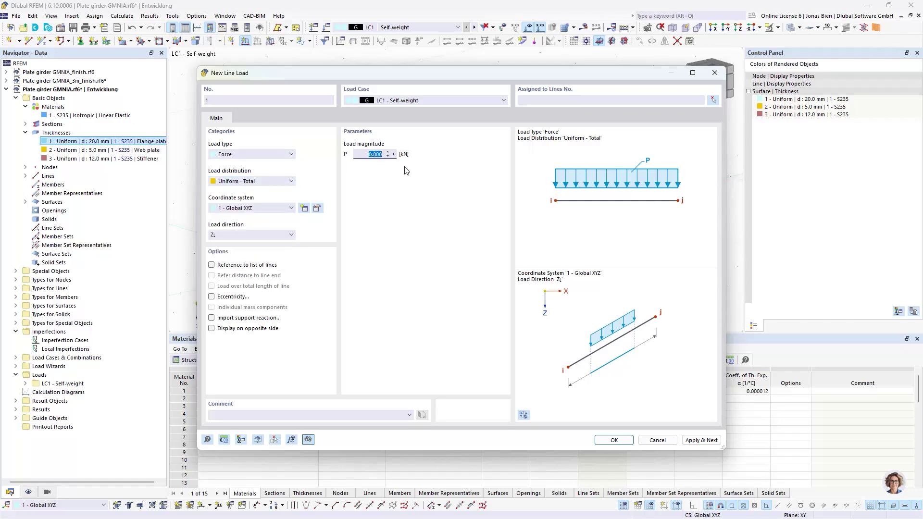
pyautogui.write('7')
pyautogui.moveTo(382, 75); pyautogui.dragTo(523, 95)
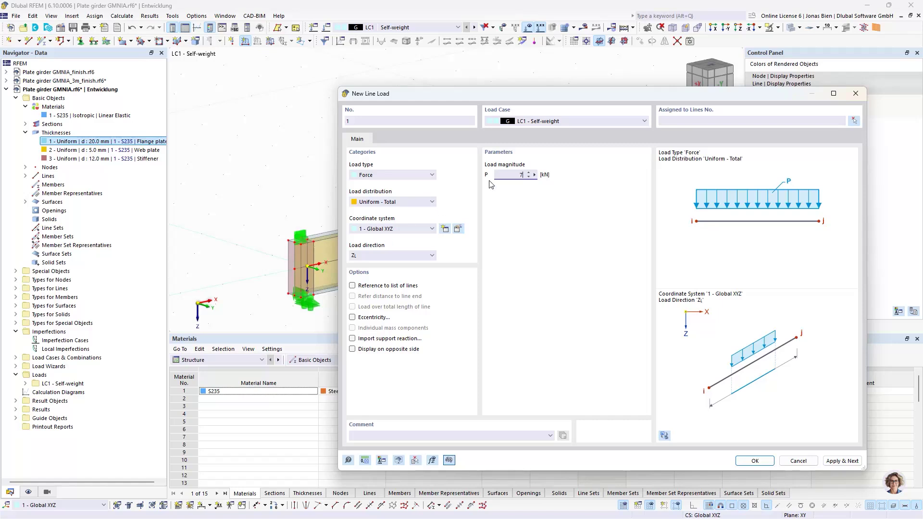
pyautogui.doubleClick(520, 175)
pyautogui.click(427, 202)
pyautogui.click(423, 211)
# - Assign the 7.5 kN line load to the two upper lines of the origin stiffener (lines 30 and 61)
pyautogui.click(853, 121)
pyautogui.scroll(5, 337, 245)
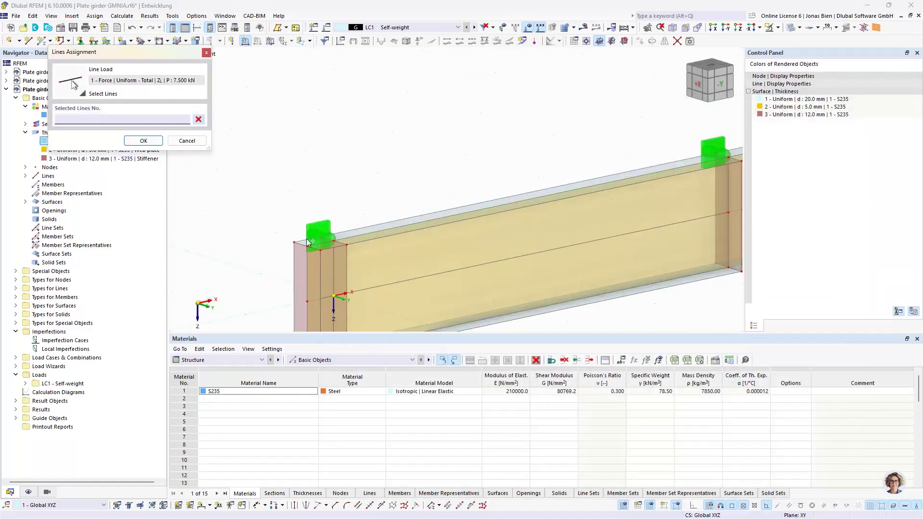
pyautogui.click(345, 242)
pyautogui.click(344, 242)
pyautogui.click(143, 140)
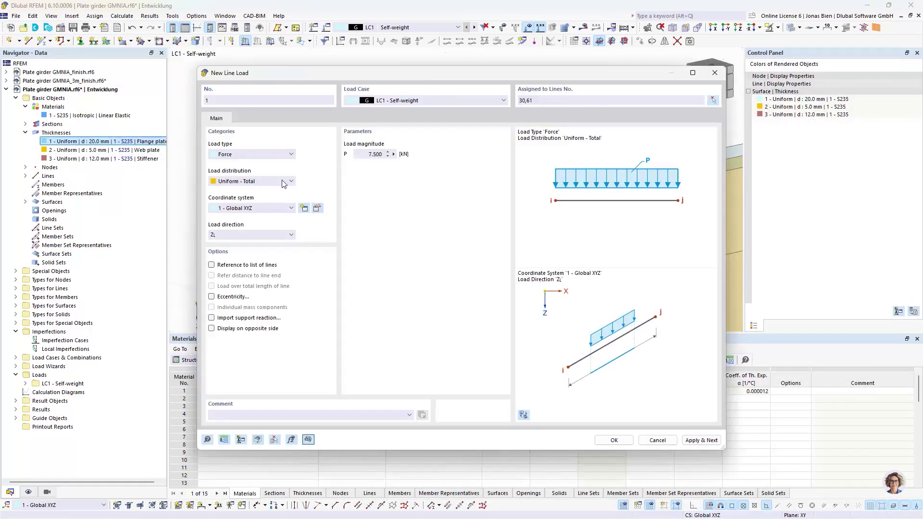
pyautogui.click(614, 440)
# - Copy the line load from the origin stiffener to the upper edge of the middle stiffener
pyautogui.scroll(-3, 409, 134)
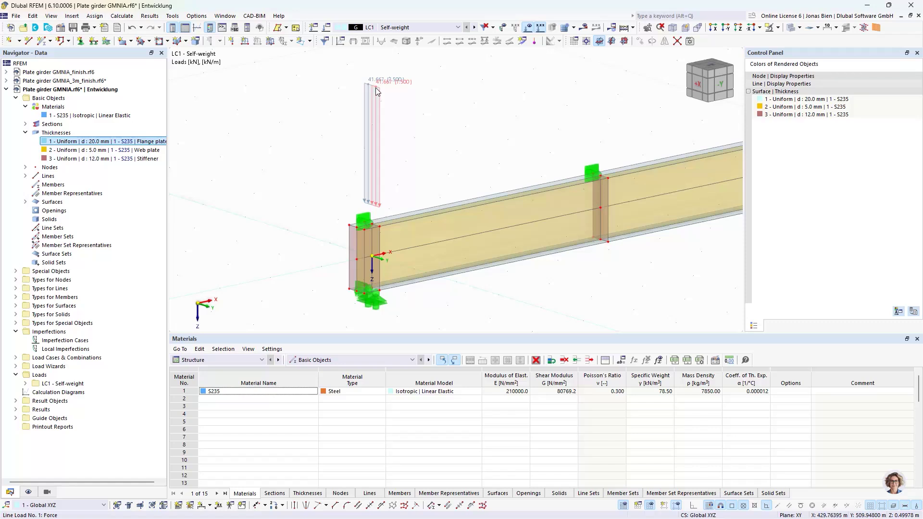
pyautogui.moveTo(377, 92)
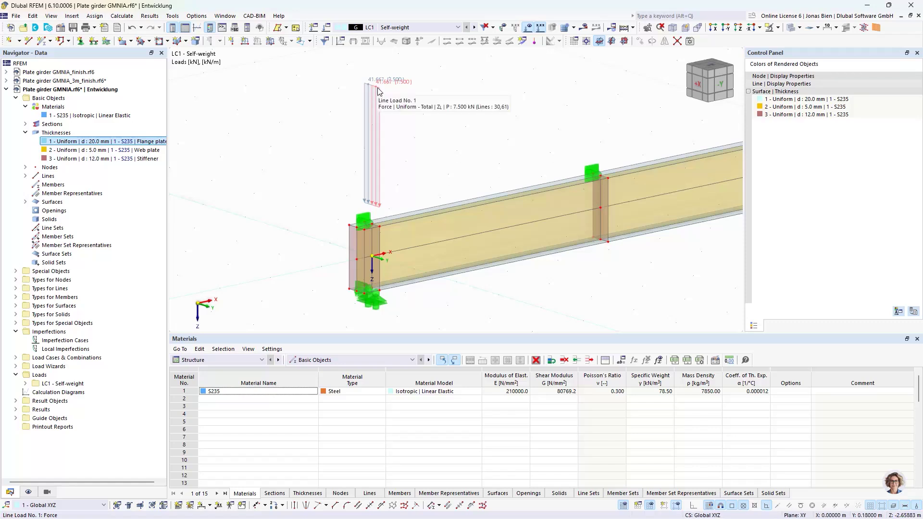
pyautogui.scroll(1, 378, 91)
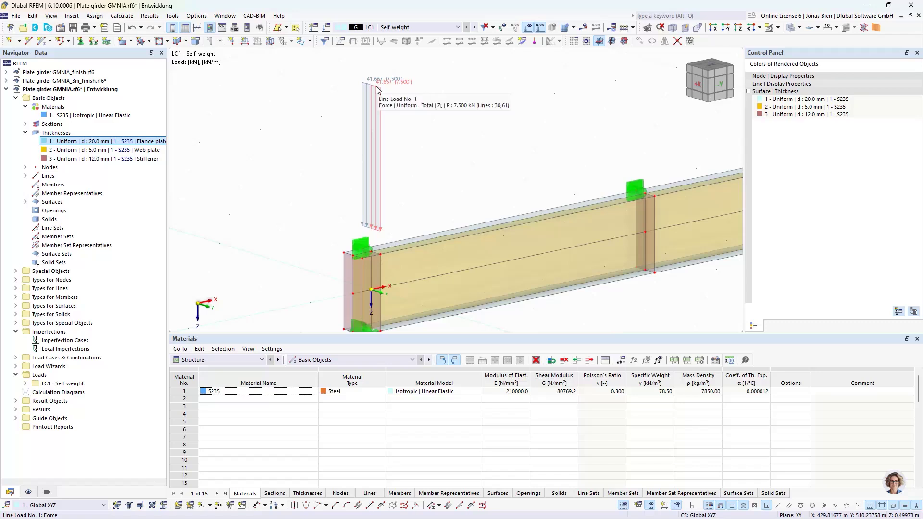
pyautogui.moveTo(422, 245)
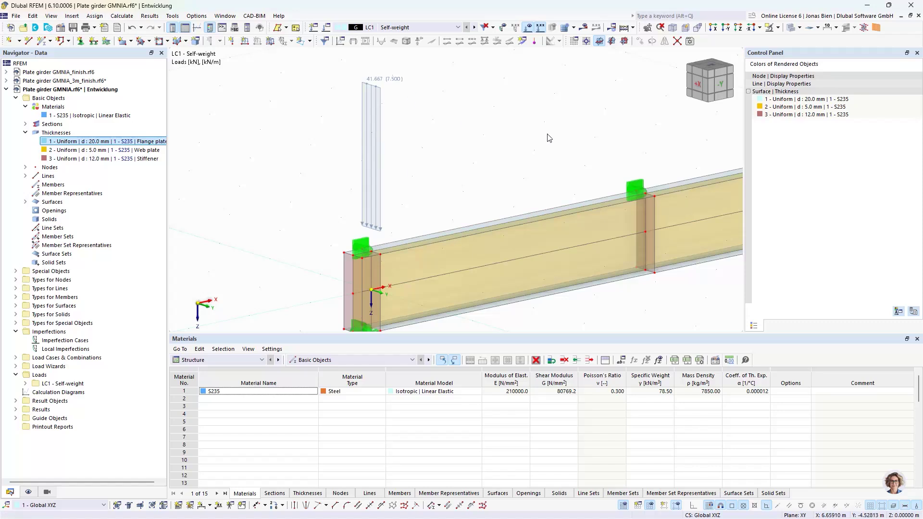
pyautogui.moveTo(477, 161); pyautogui.dragTo(476, 171, button='middle')
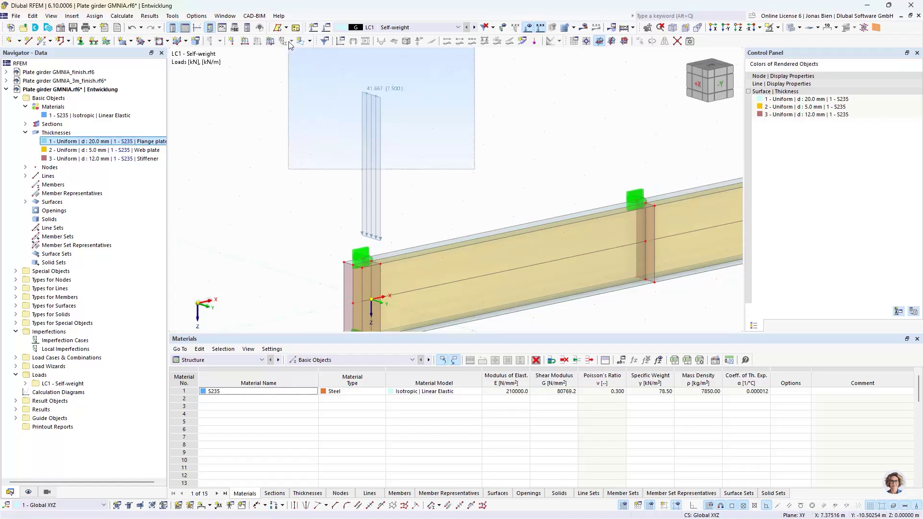
pyautogui.moveTo(383, 241); pyautogui.dragTo(662, 213)
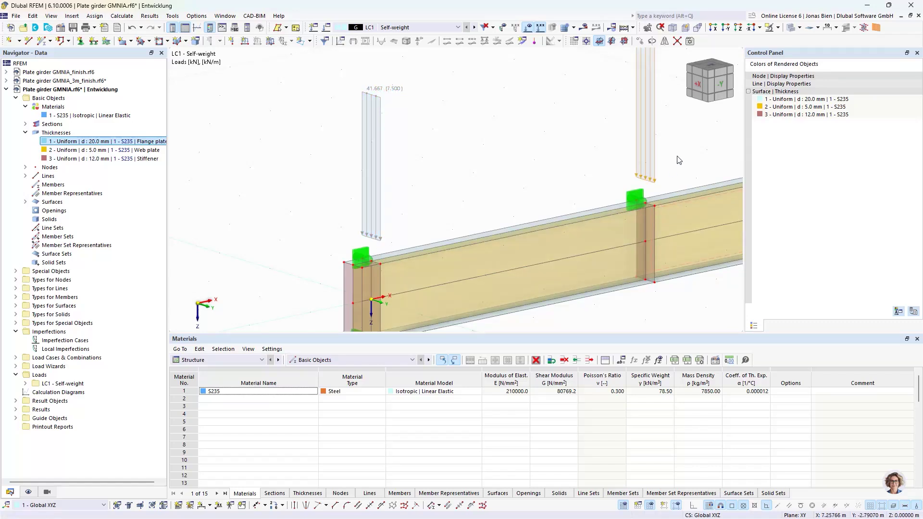
pyautogui.moveTo(662, 213); pyautogui.dragTo(534, 184, button='middle')
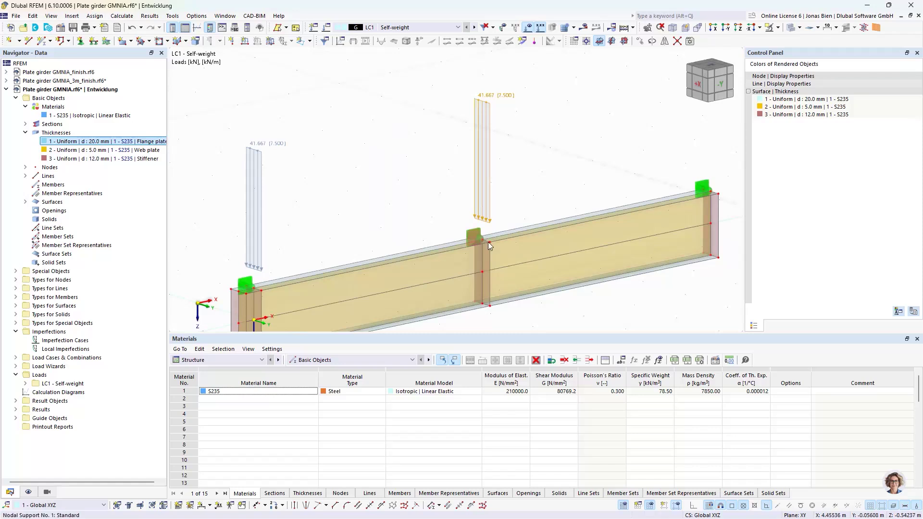
pyautogui.click(519, 186)
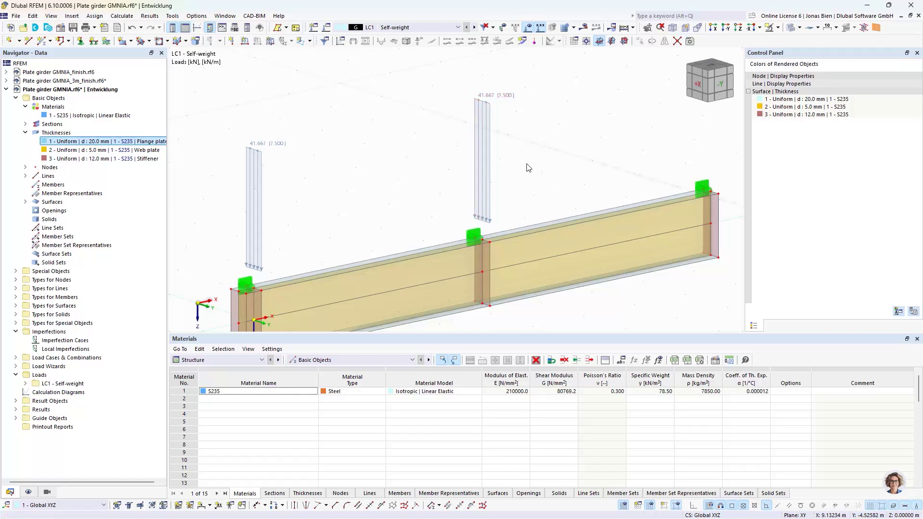
# - Set the total magnitude of the line load on the middle stiffener (lines 34 and 63) to 12.5 kN
pyautogui.click(483, 156)
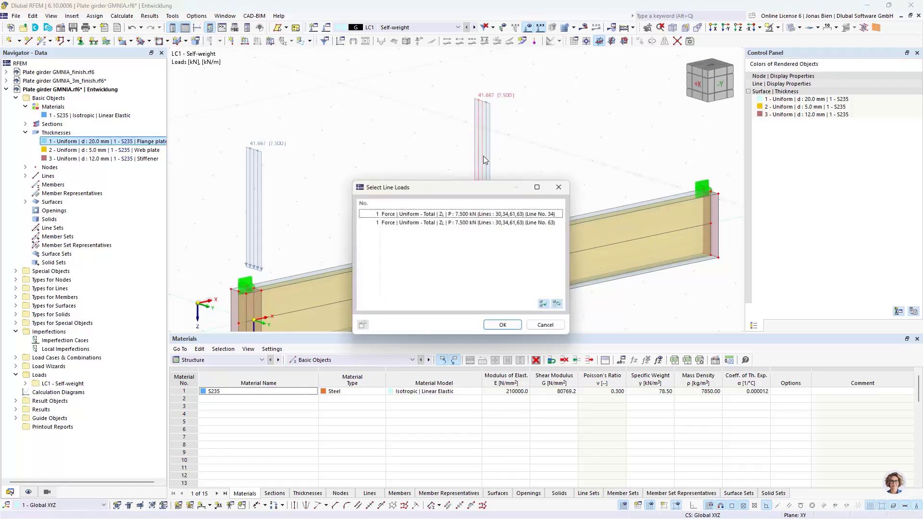
pyautogui.click(504, 326)
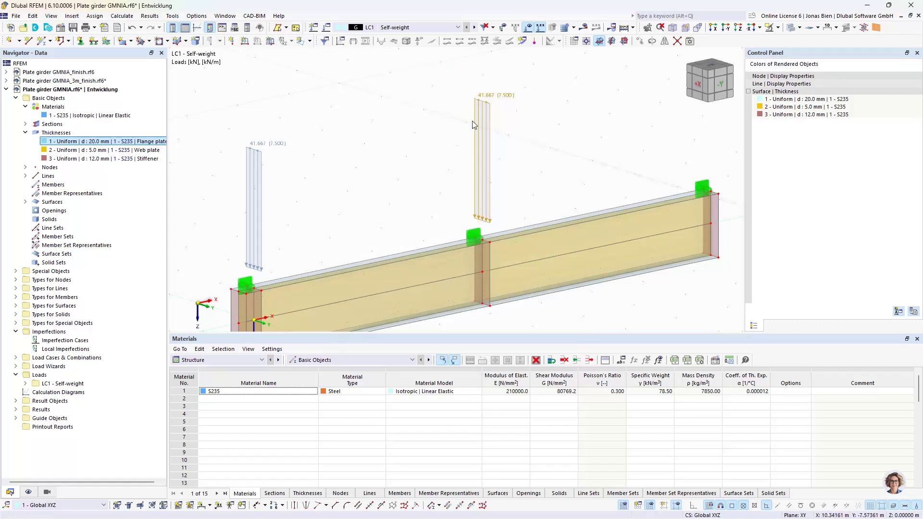
pyautogui.doubleClick(484, 123)
pyautogui.click(379, 154)
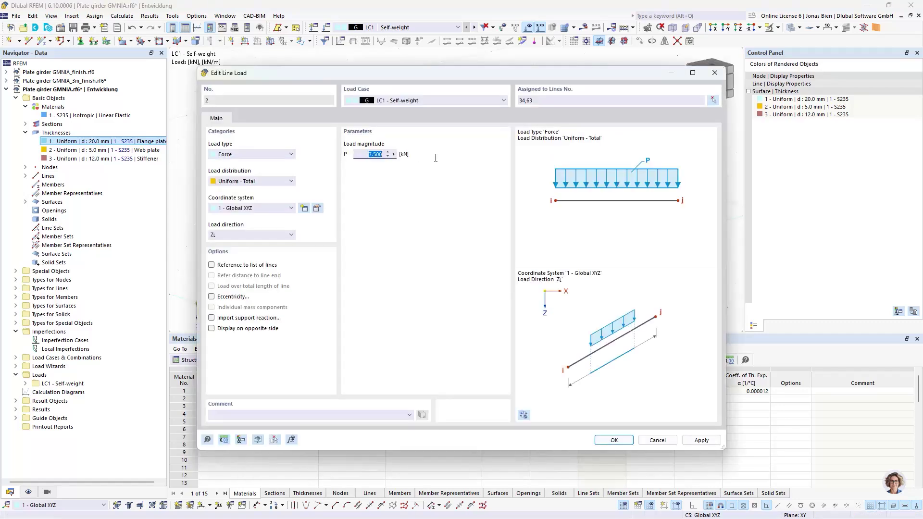
pyautogui.write('2')
pyautogui.click(614, 440)
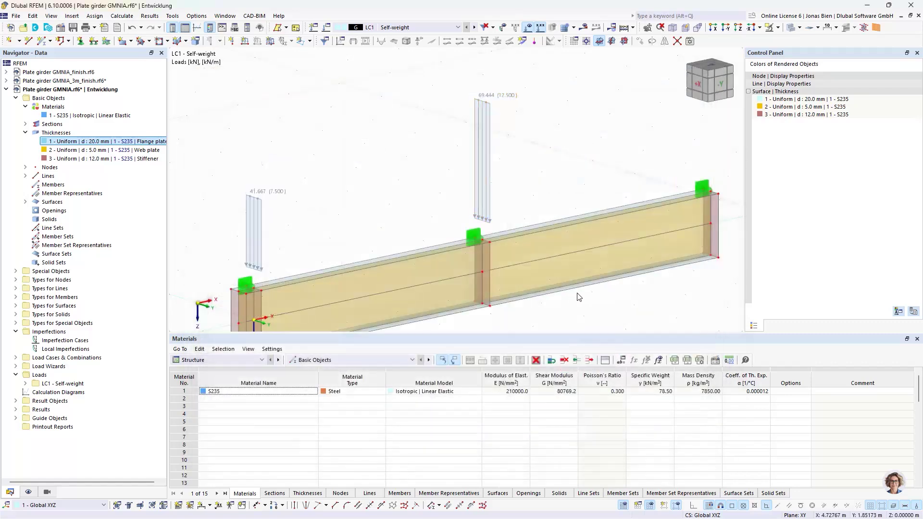
# - Copy the 12.5 kN line load from the middle stiffener to the upper edge of the far-end stiffener
pyautogui.moveTo(486, 212); pyautogui.dragTo(718, 197)
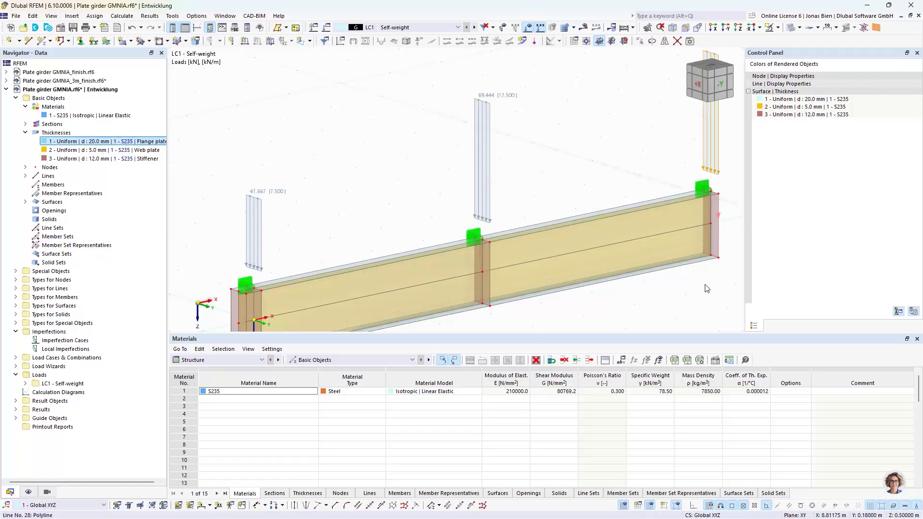
pyautogui.scroll(-2, 697, 312)
pyautogui.scroll(-1, 697, 312)
pyautogui.moveTo(697, 311); pyautogui.dragTo(655, 268, button='middle')
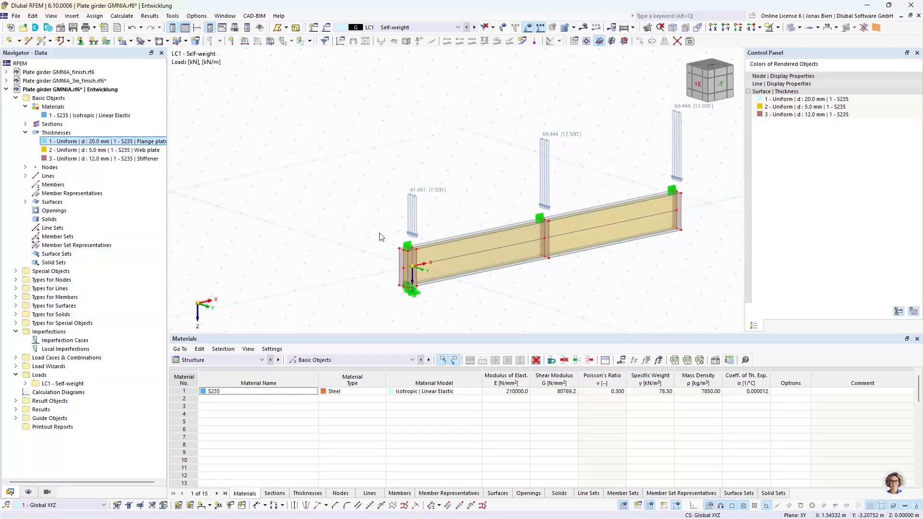
pyautogui.moveTo(671, 259); pyautogui.dragTo(633, 266, button='middle')
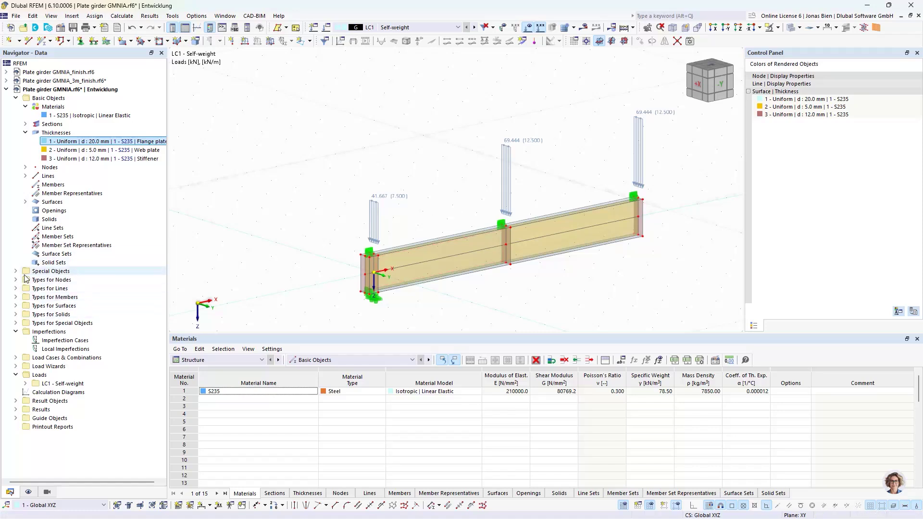
# - Expand the LC1 loads in the model data tree and copy load case LC1 Self-weight as LC2
pyautogui.click(24, 384)
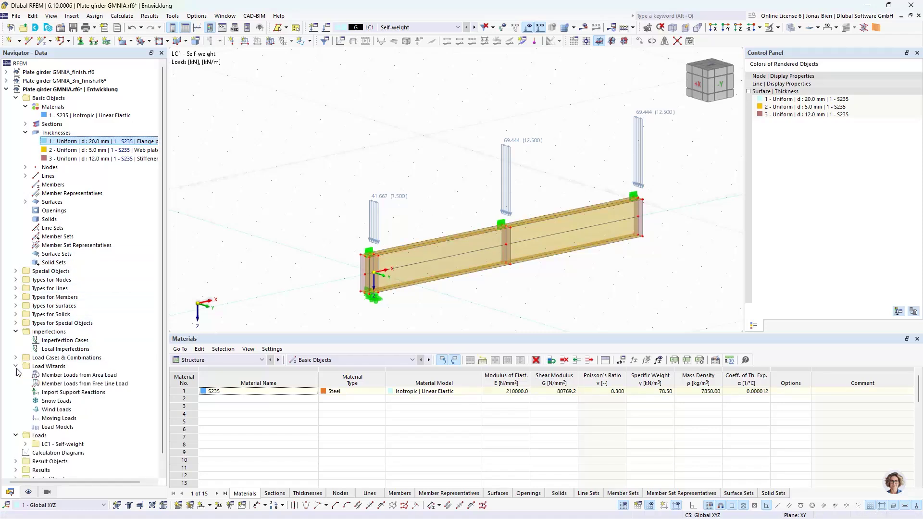
pyautogui.click(22, 385)
pyautogui.click(24, 383)
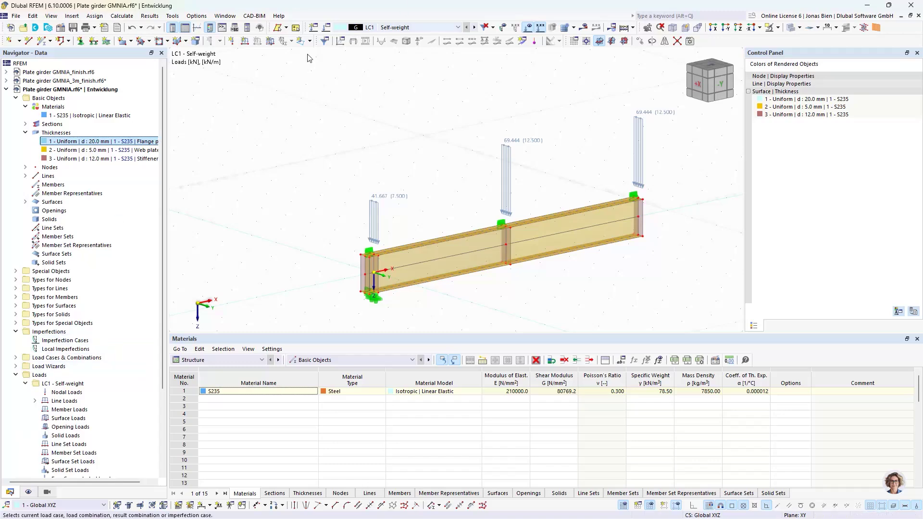
pyautogui.doubleClick(408, 189)
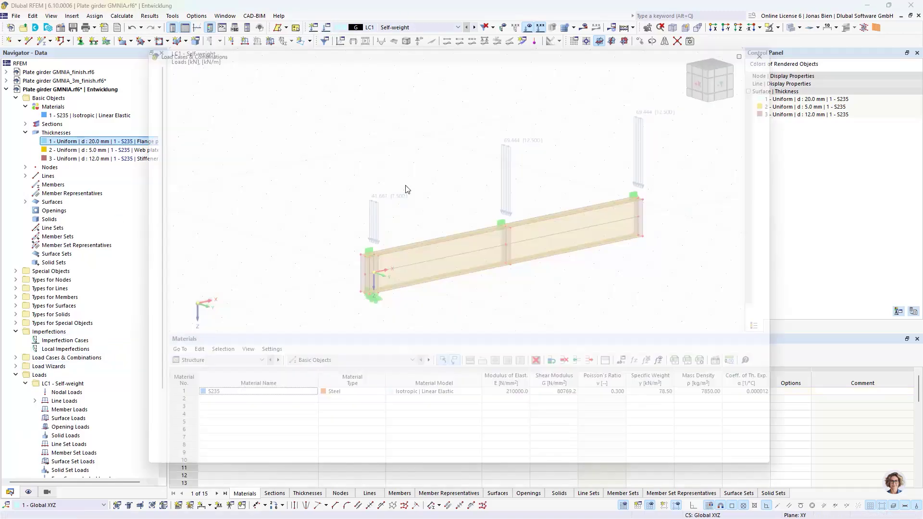
pyautogui.click(159, 431)
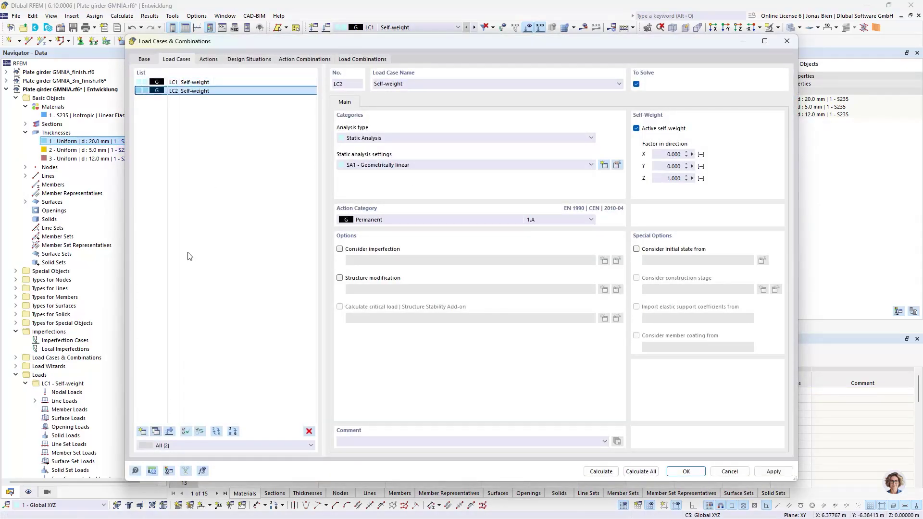
pyautogui.moveTo(364, 43); pyautogui.dragTo(389, 194)
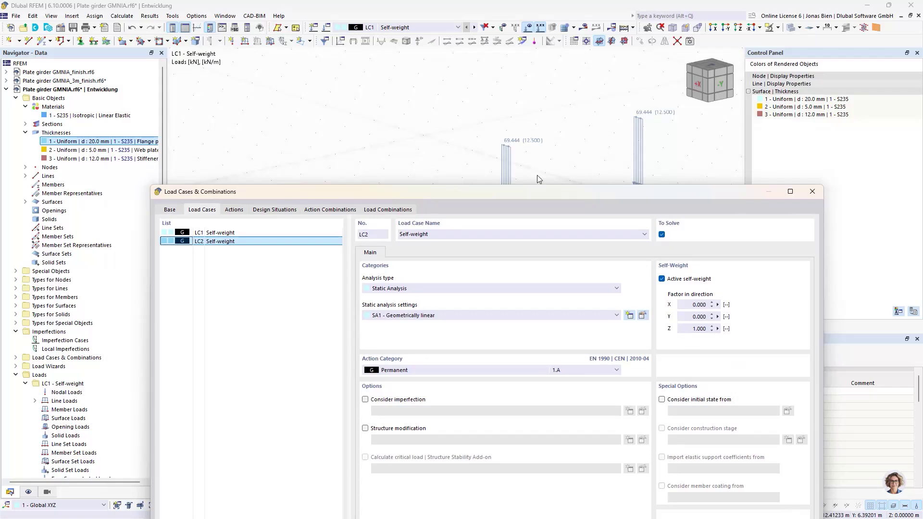
pyautogui.moveTo(445, 196); pyautogui.dragTo(431, 67)
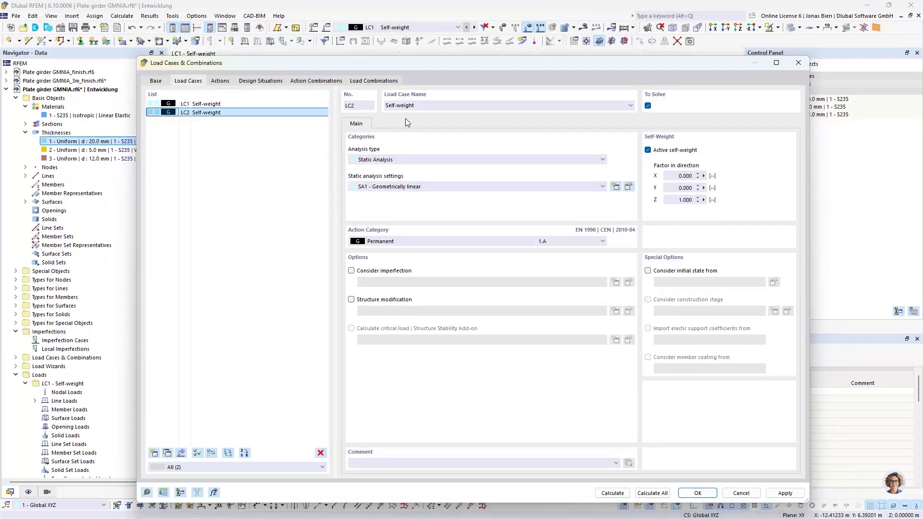
# - Set the action category of LC2 to Snow/Ice loads - H <= 1000 m and deactivate its active self-weight
pyautogui.click(403, 240)
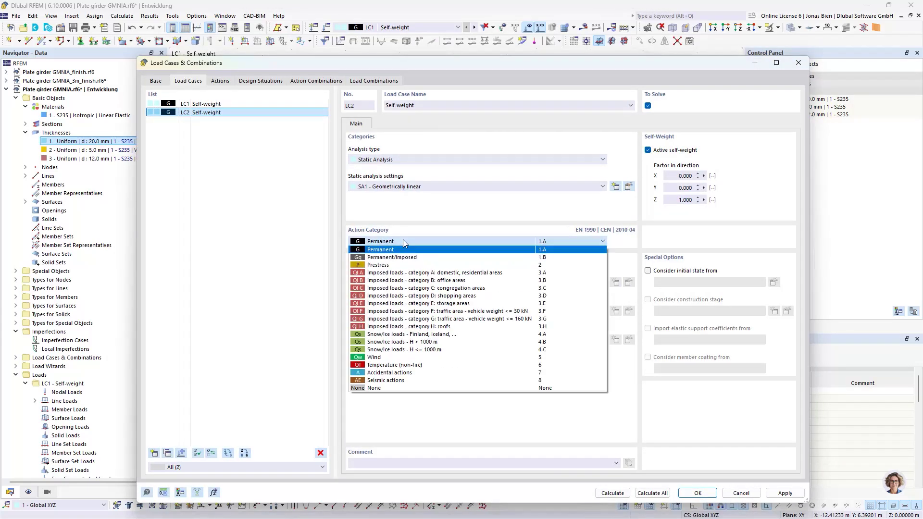
pyautogui.click(393, 350)
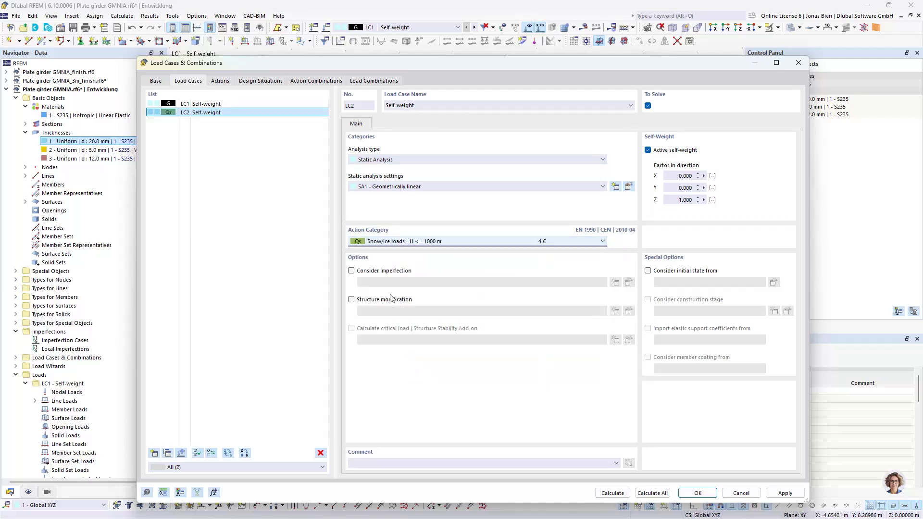
pyautogui.click(648, 151)
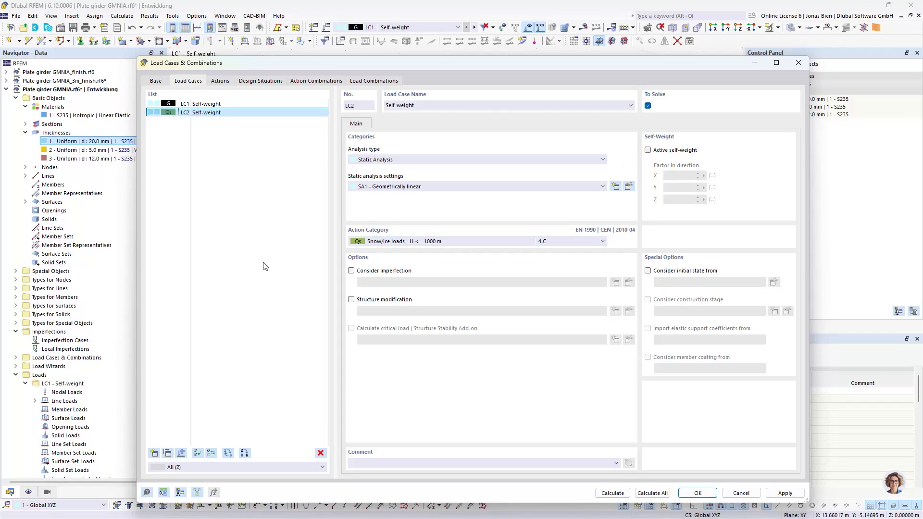
# - Rename load case LC2 as Snow
pyautogui.click(207, 112)
pyautogui.click(443, 103)
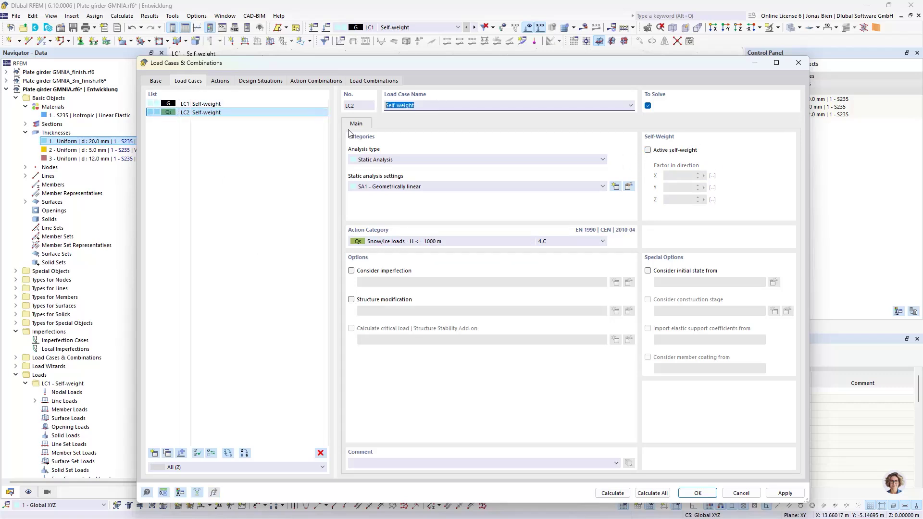
pyautogui.write('Snow')
pyautogui.press('Return')
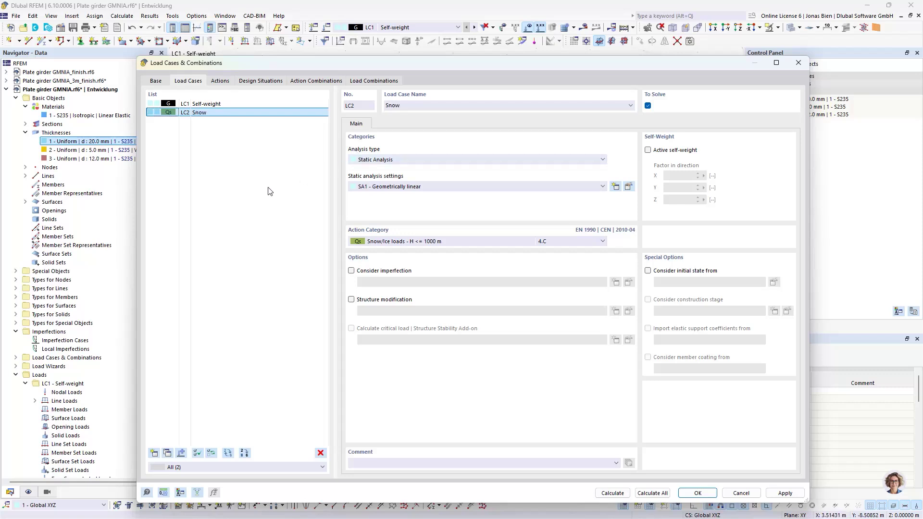
# - Copy load case LC2 Snow as LC3, rename it Wind, and set its action category to Wind
pyautogui.click(167, 453)
pyautogui.click(418, 103)
pyautogui.write('Wind')
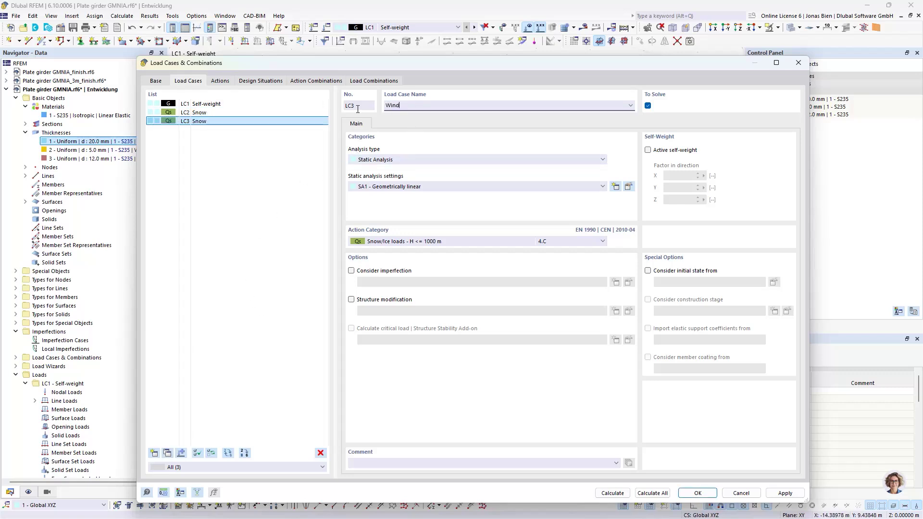
pyautogui.click(412, 241)
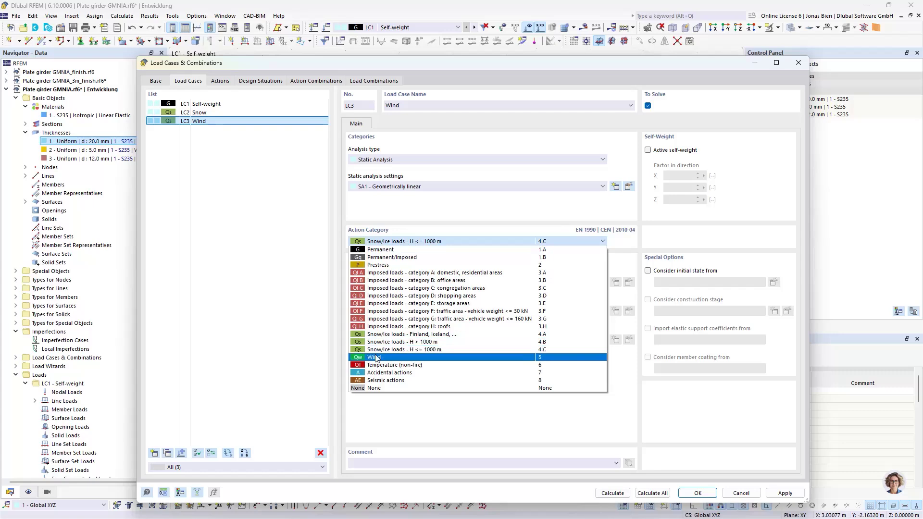
pyautogui.click(413, 354)
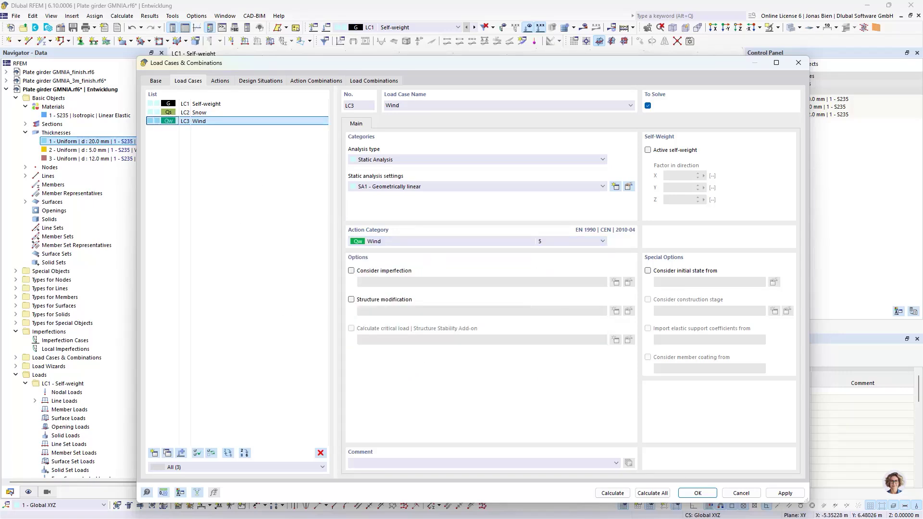
pyautogui.click(697, 493)
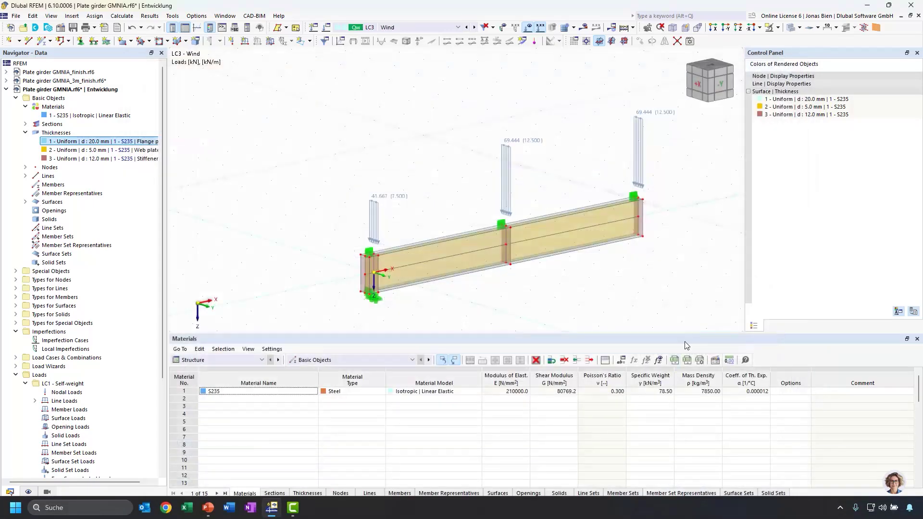
# - Display the line loads of load case LC1 Self-weight in the table
pyautogui.click(261, 360)
pyautogui.click(207, 401)
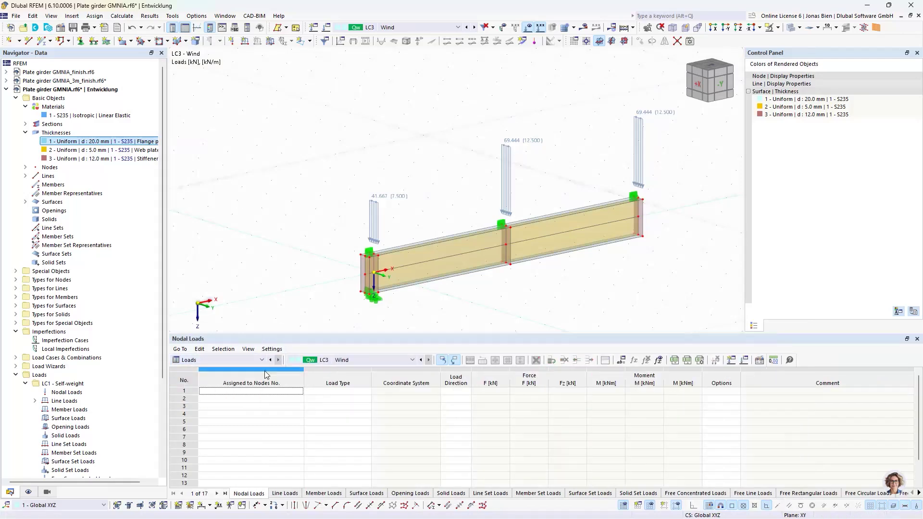
pyautogui.rightClick(374, 223)
pyautogui.click(486, 264)
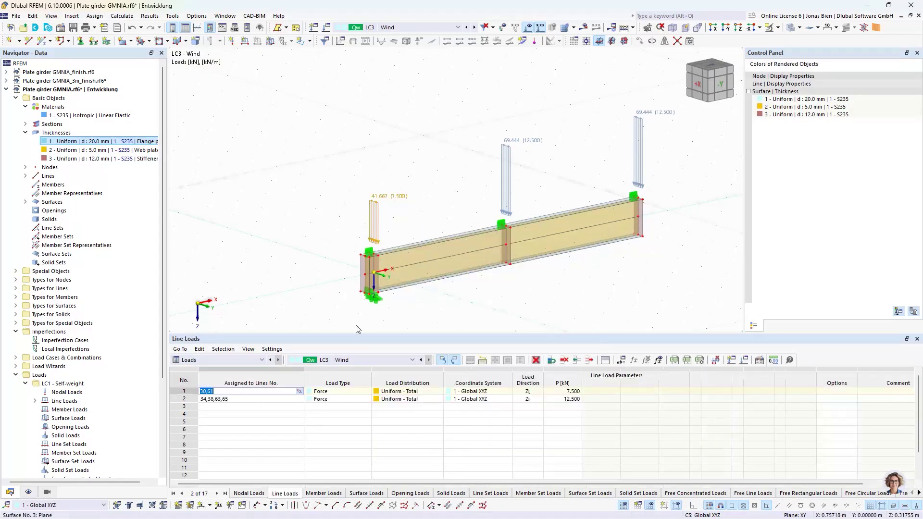
pyautogui.click(350, 366)
pyautogui.click(347, 373)
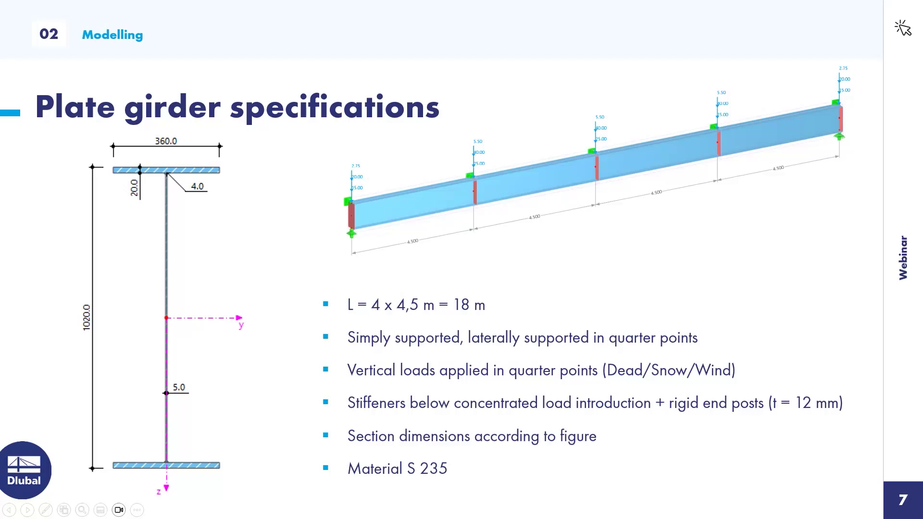
# - Switch back to RFEM and set the LC2 Snow line loads to 20/2 kN on lines 30,61 and 40/2 kN on lines 34,38,63,65
pyautogui.hotkey('alt', 'Tab')
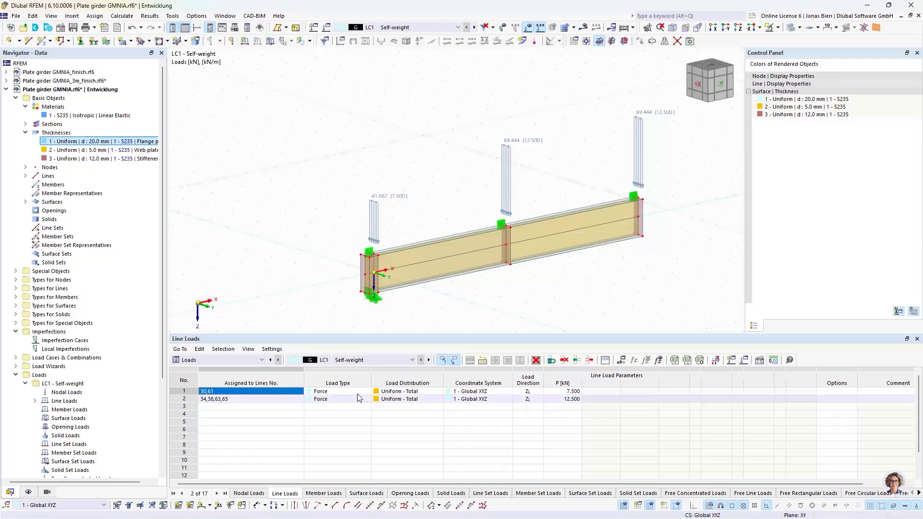
pyautogui.click(428, 360)
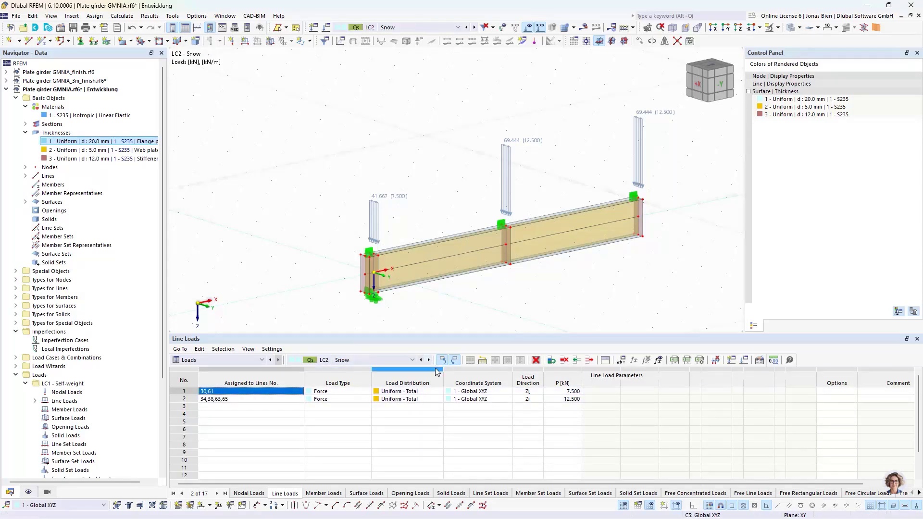
pyautogui.click(570, 392)
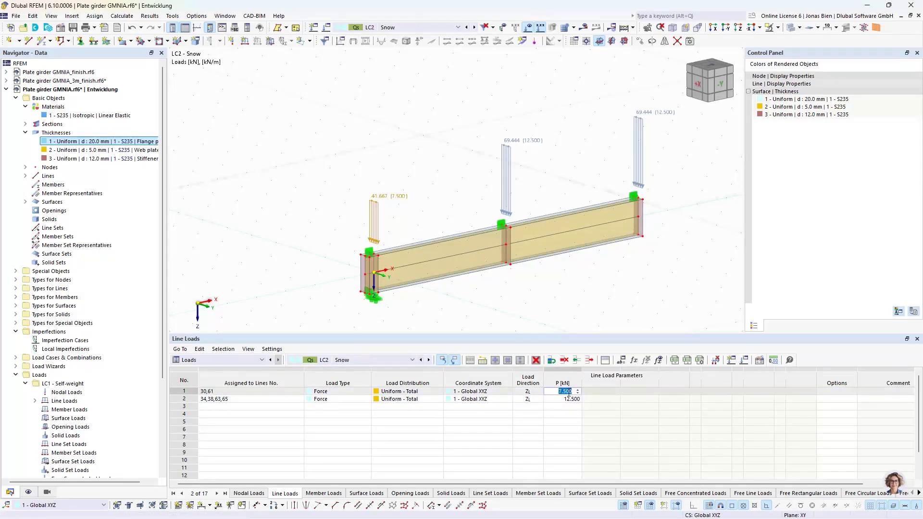
pyautogui.write('20/2')
pyautogui.press('Return')
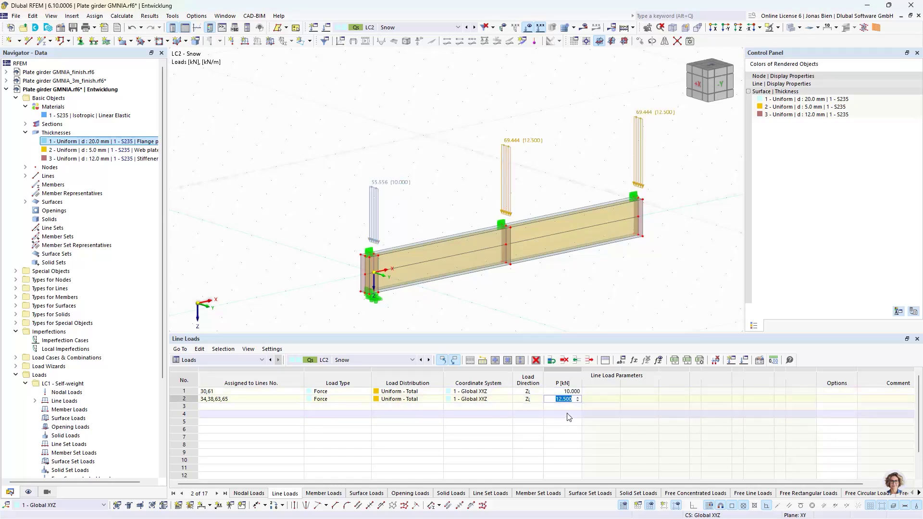
pyautogui.write('40')
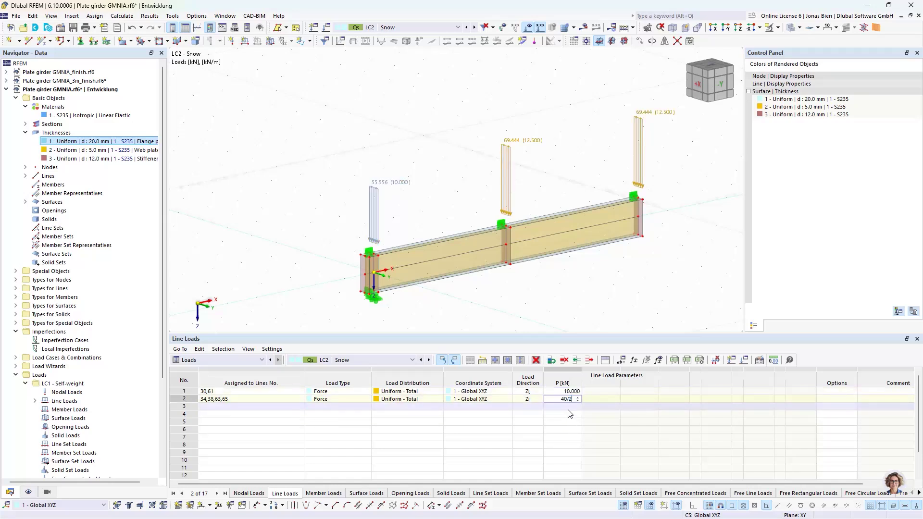
pyautogui.write('/2')
pyautogui.press('Return')
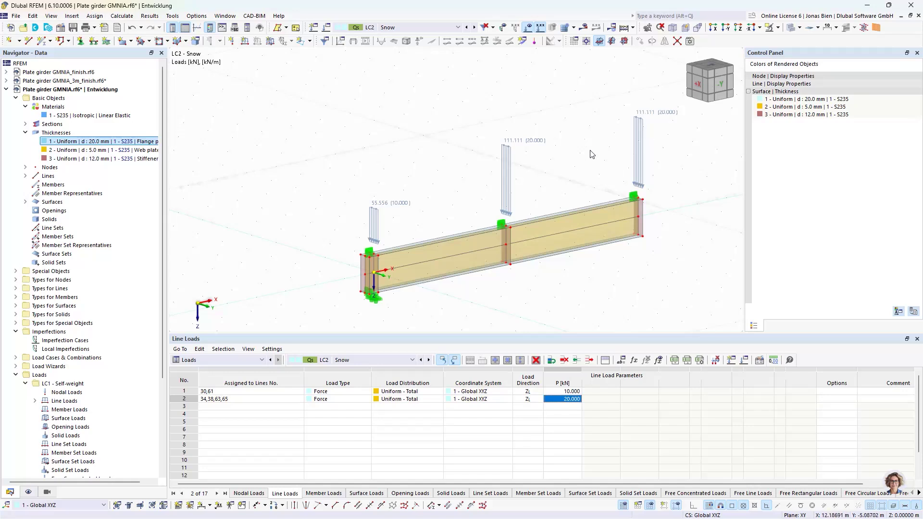
# - Set the LC3 Wind line loads to 2.75/2 kN on lines 30,61 and 5.5/2 kN on lines 34,38,63,65
pyautogui.click(428, 361)
pyautogui.click(542, 392)
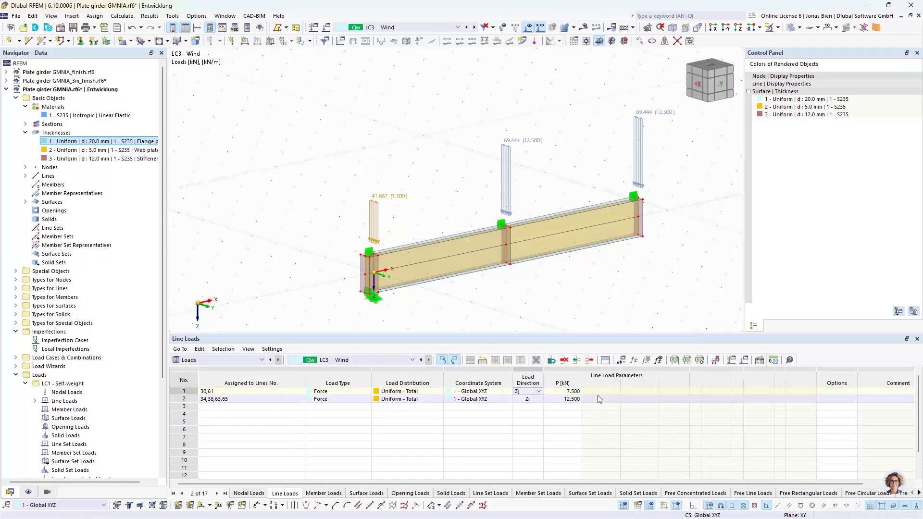
pyautogui.click(572, 391)
pyautogui.write('2,75/2')
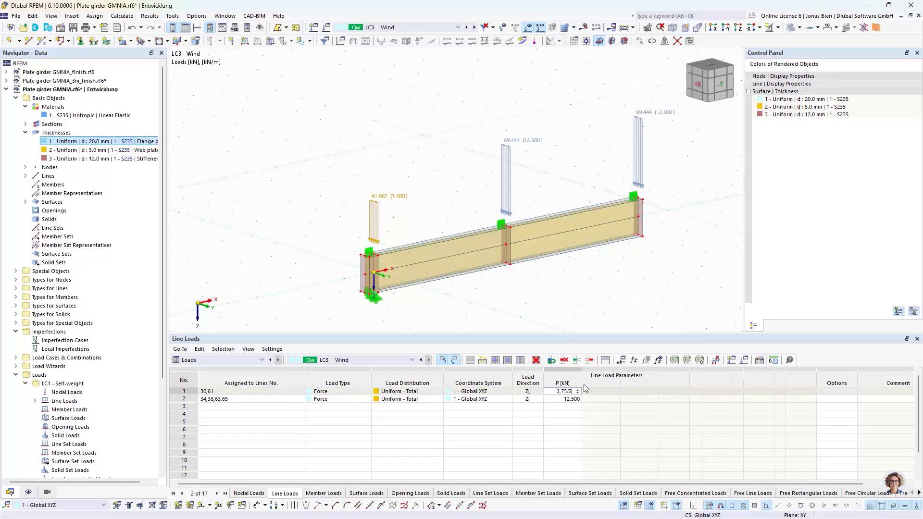
pyautogui.press('Return')
pyautogui.click(566, 399)
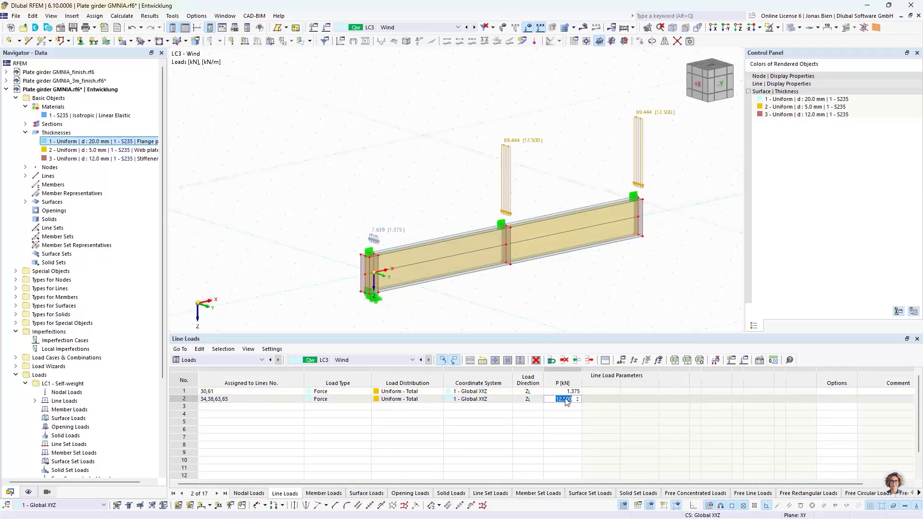
pyautogui.write('5.5/2')
pyautogui.press('Return')
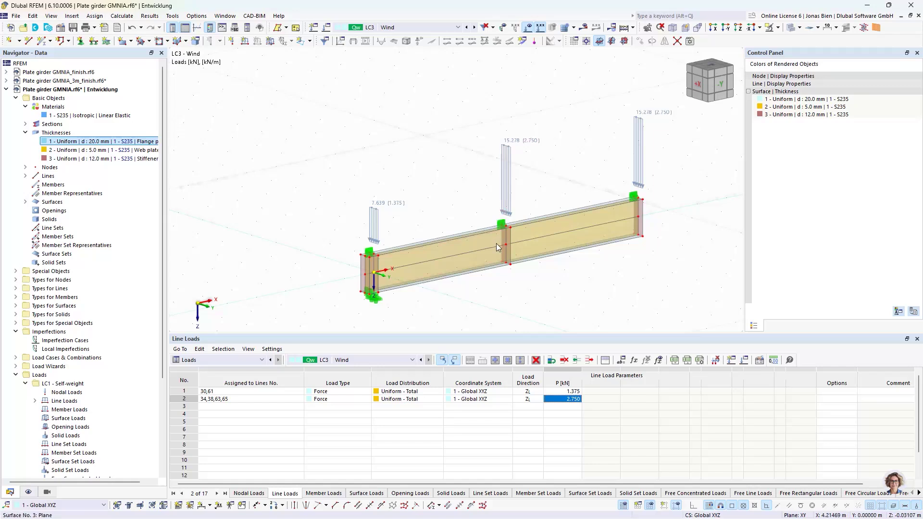
# - Mirror a copy of the whole girder half, including loading, about the YZ plane through the far-end node at X = 9 m
pyautogui.moveTo(291, 71); pyautogui.dragTo(691, 310)
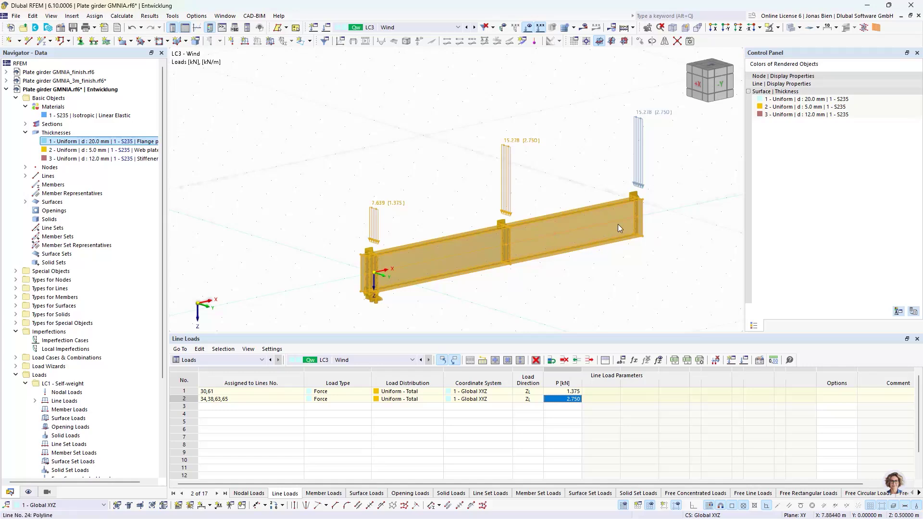
pyautogui.click(664, 42)
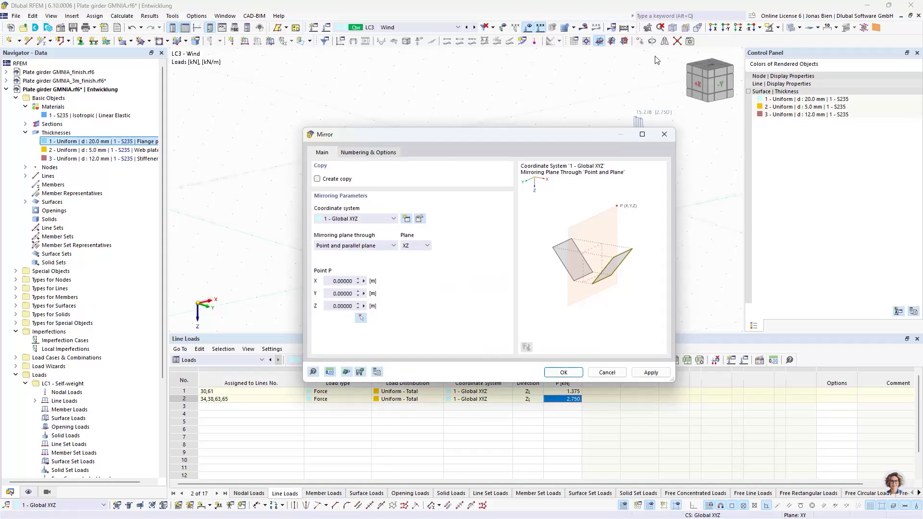
pyautogui.click(333, 180)
pyautogui.click(415, 246)
pyautogui.click(408, 269)
pyautogui.click(360, 318)
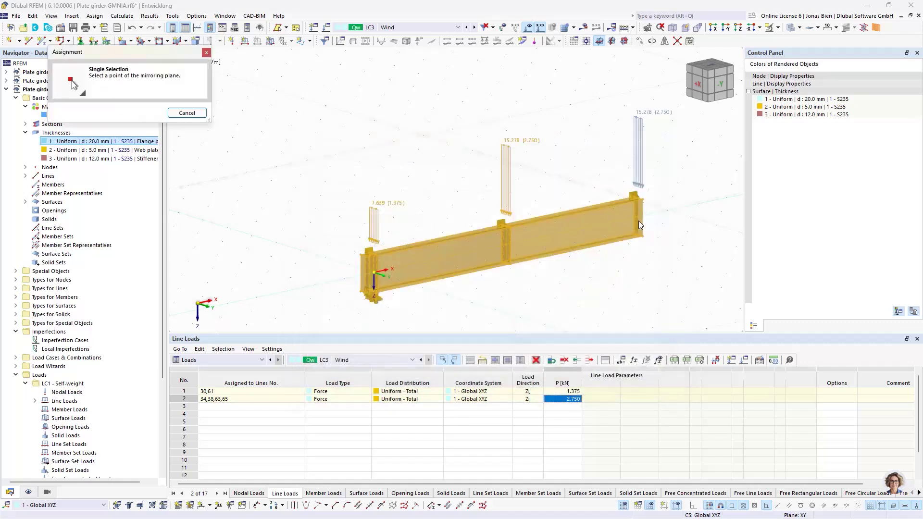
pyautogui.scroll(5, 619, 224)
pyautogui.click(618, 224)
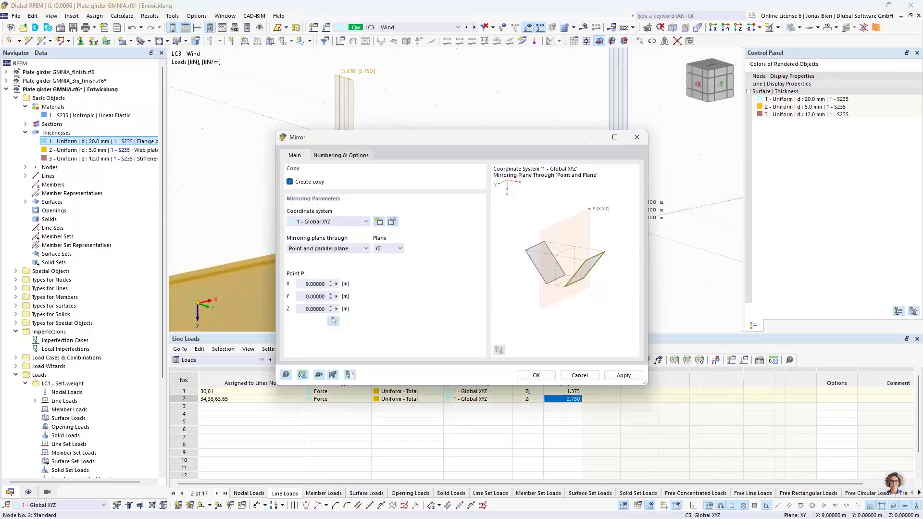
pyautogui.click(347, 156)
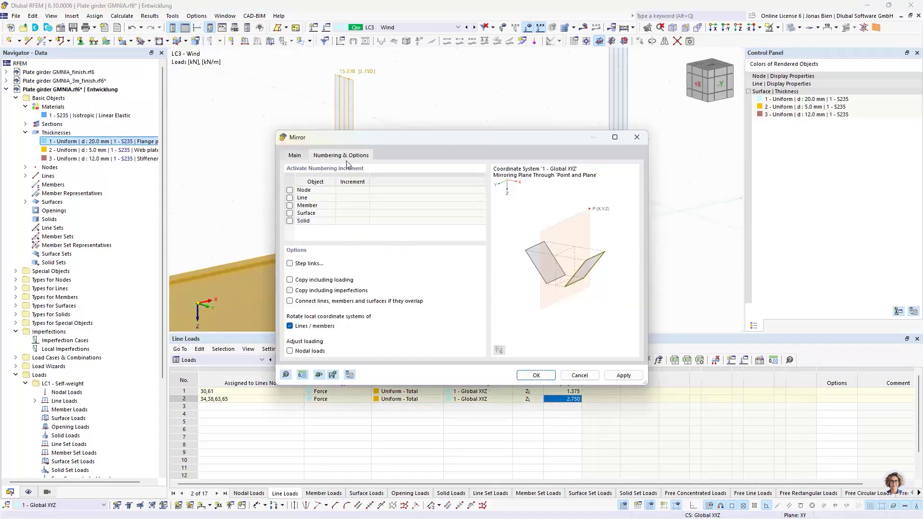
pyautogui.click(311, 281)
pyautogui.click(535, 375)
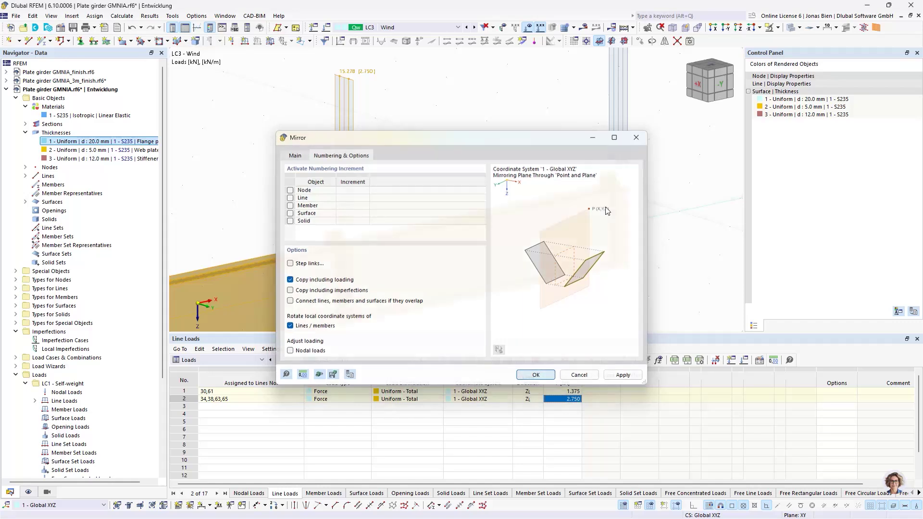
pyautogui.press('Escape')
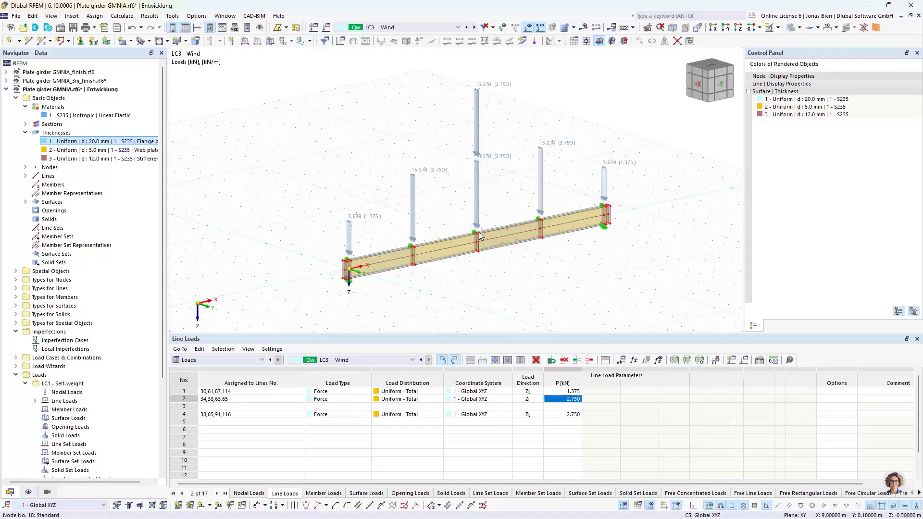
# - Go back to load case LC1 Self-weight and delete the duplicated line load at the midspan stiffener
pyautogui.scroll(5, 480, 236)
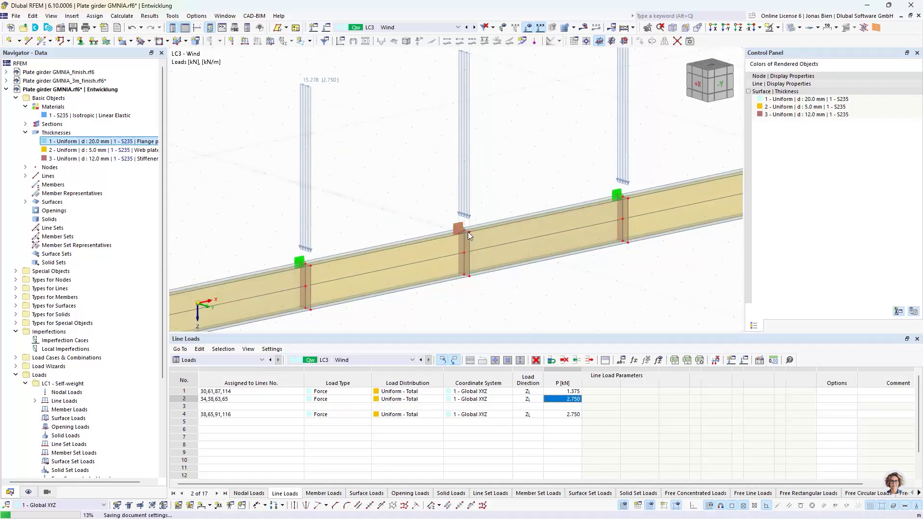
pyautogui.scroll(-5, 509, 199)
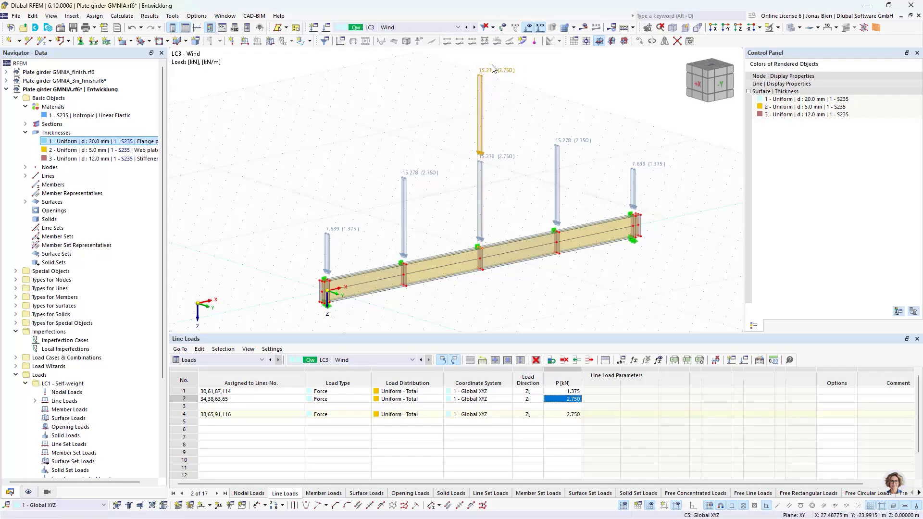
pyautogui.click(466, 28)
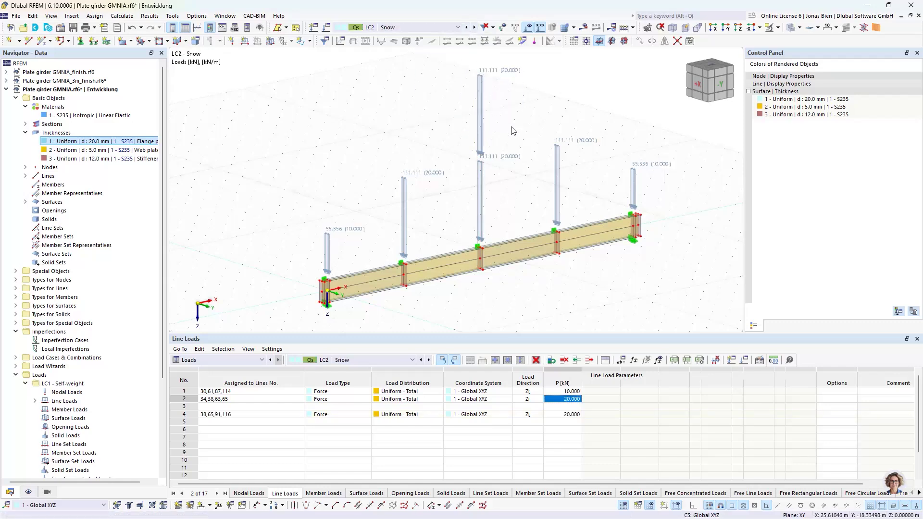
pyautogui.click(467, 27)
pyautogui.click(456, 123)
pyautogui.press('Delete')
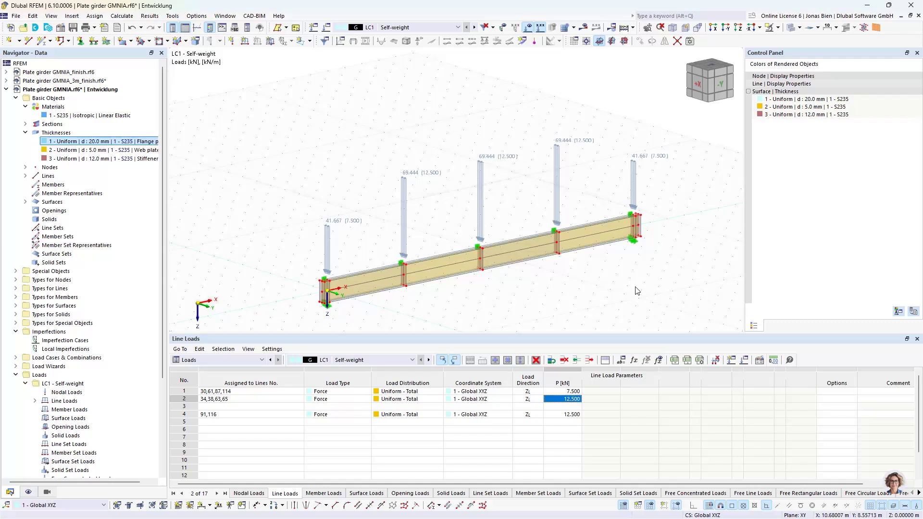
# - Examine the bottom lateral and nodal supports at the far end of the girder and compare them with those at the near end
pyautogui.scroll(3, 636, 288)
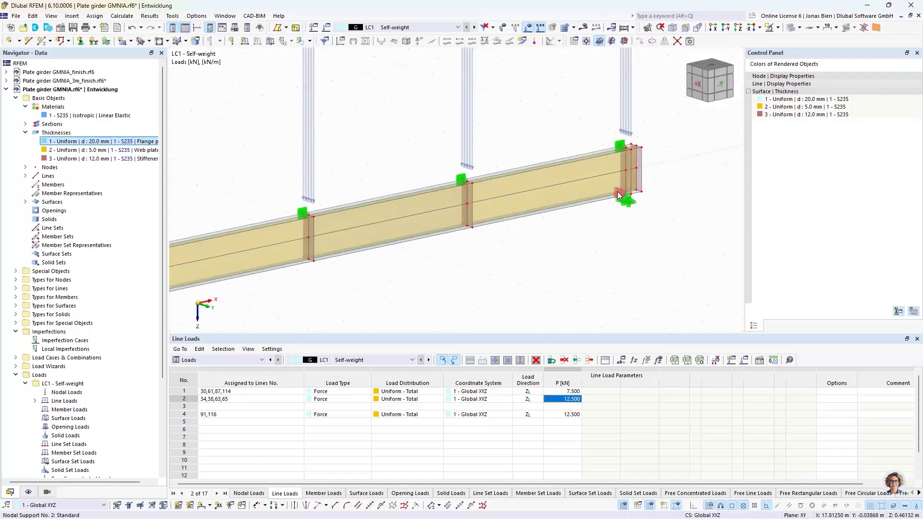
pyautogui.moveTo(618, 195)
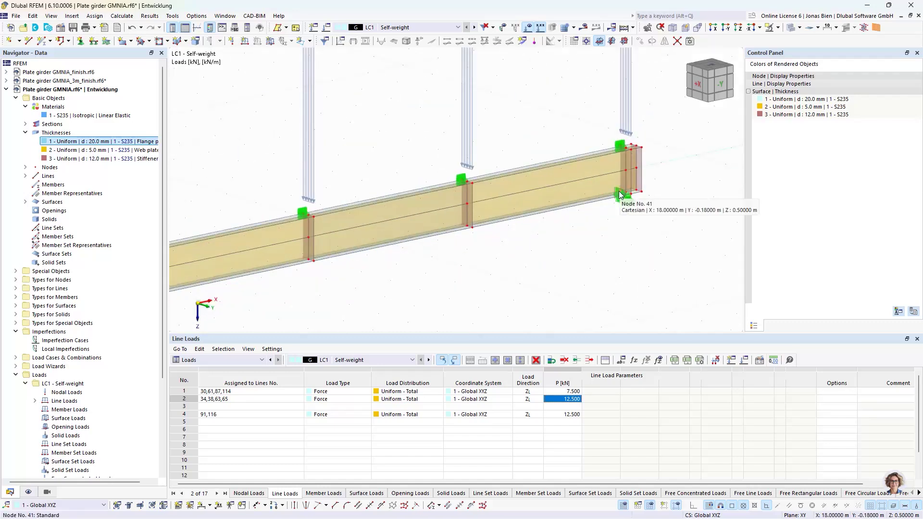
pyautogui.click(620, 194)
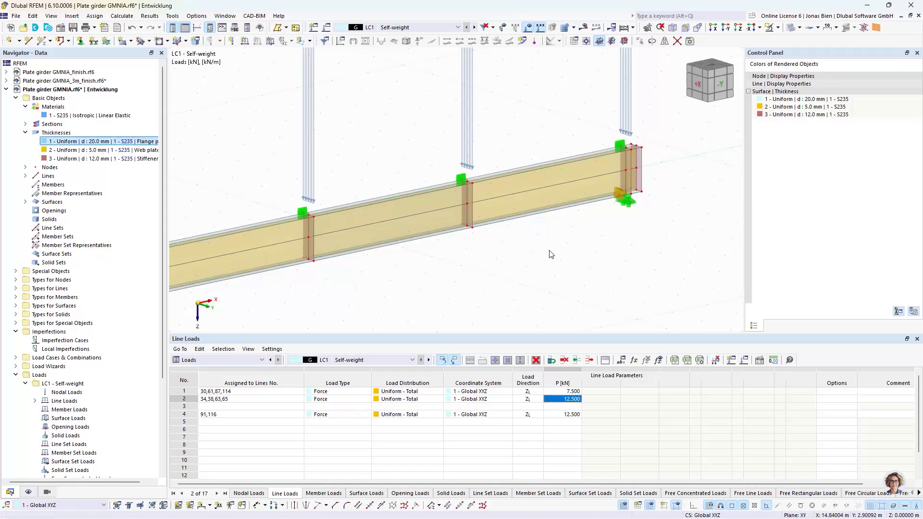
pyautogui.scroll(-2, 512, 251)
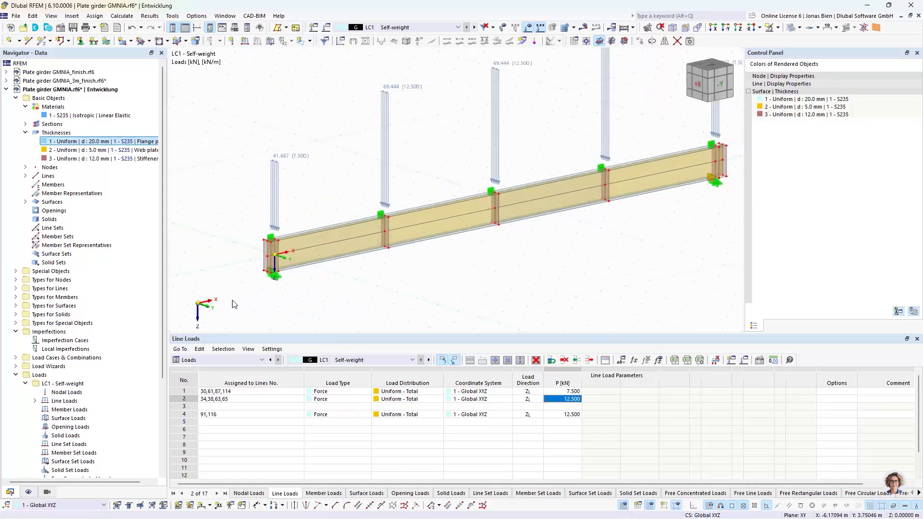
pyautogui.moveTo(682, 225); pyautogui.dragTo(530, 255, button='middle')
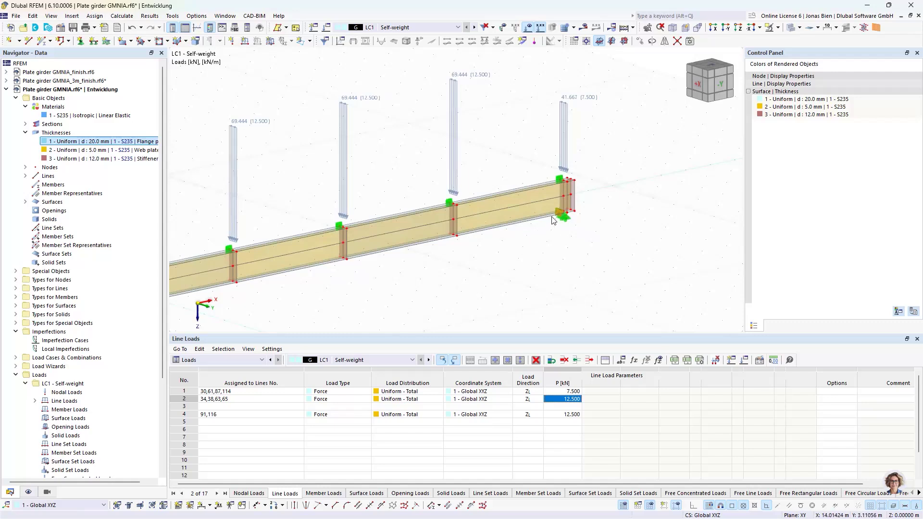
pyautogui.moveTo(470, 257); pyautogui.dragTo(533, 245, button='middle')
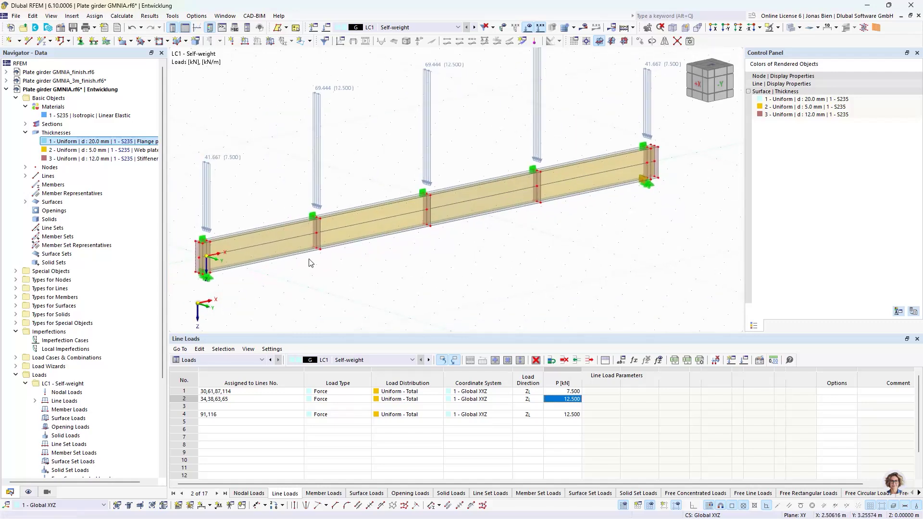
pyautogui.scroll(1, 600, 202)
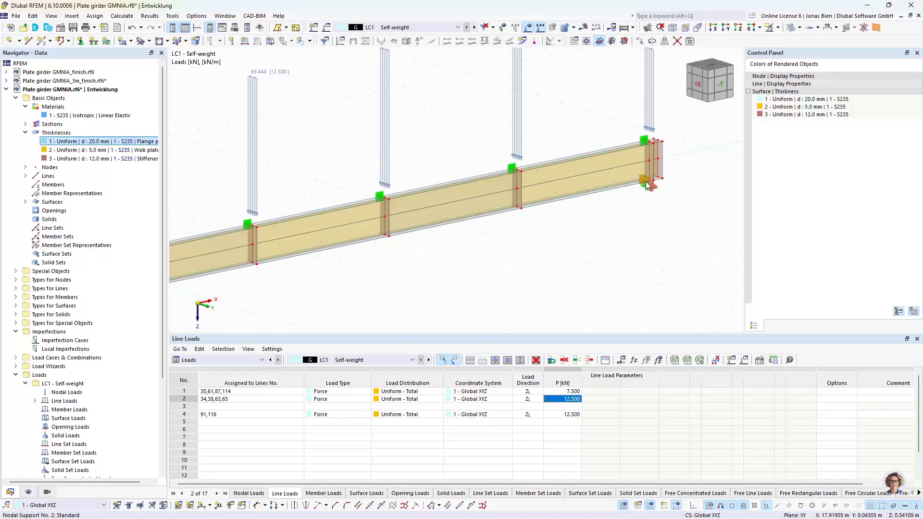
pyautogui.scroll(3, 641, 178)
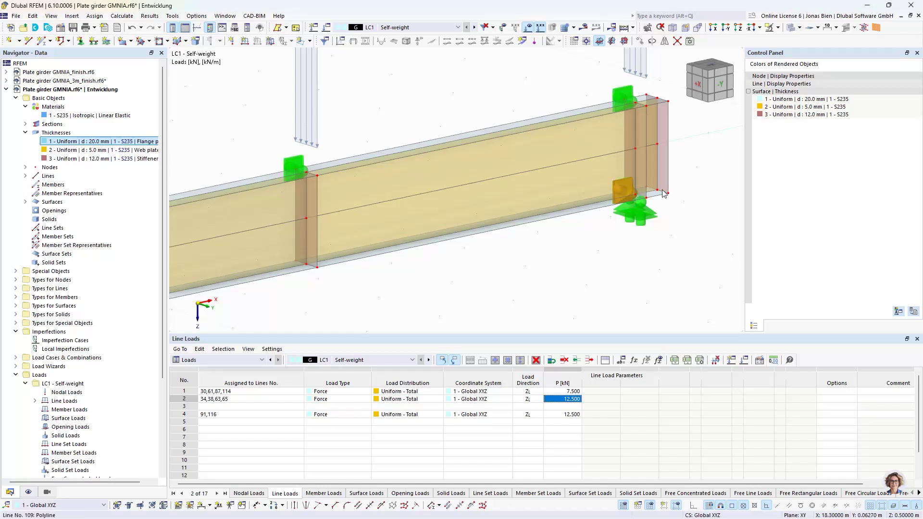
pyautogui.scroll(-3, 592, 246)
pyautogui.scroll(-1, 593, 246)
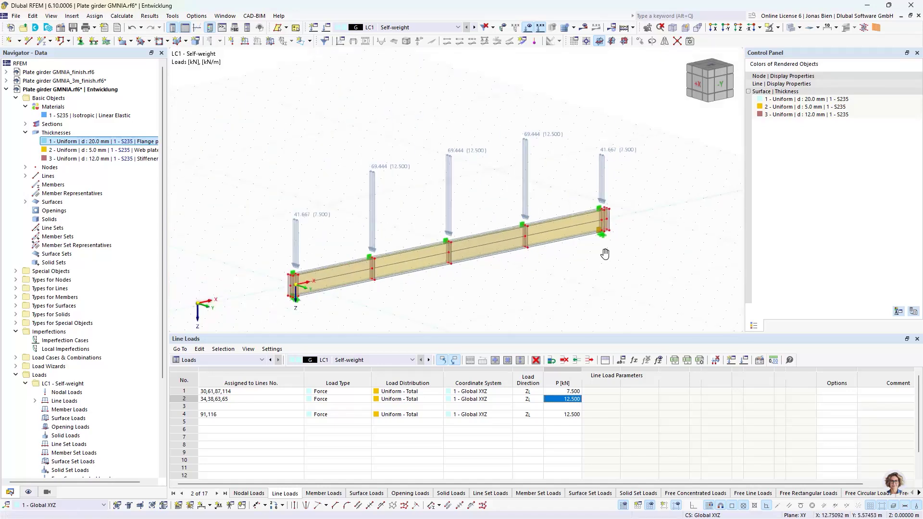
pyautogui.scroll(-1, 604, 254)
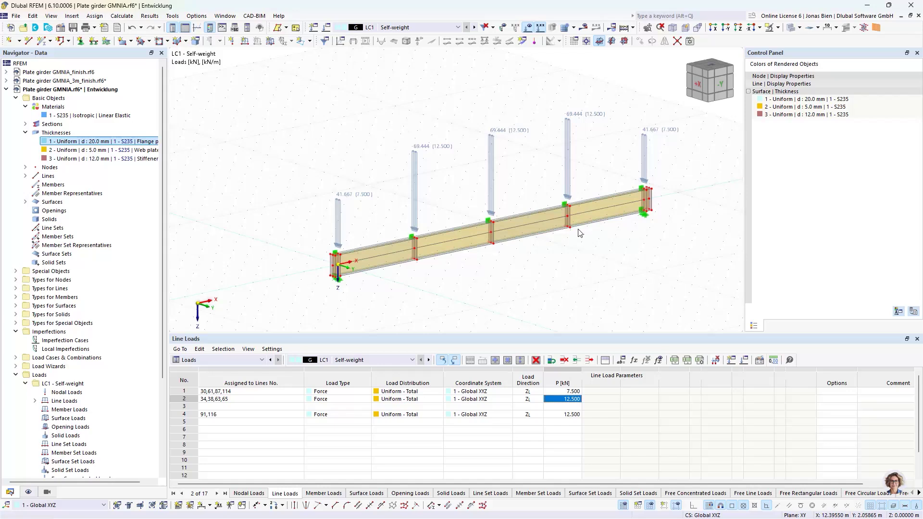
# - Set the mesh's target length of finite elements to 0.05 m and generate the mesh on the girder
pyautogui.click(196, 16)
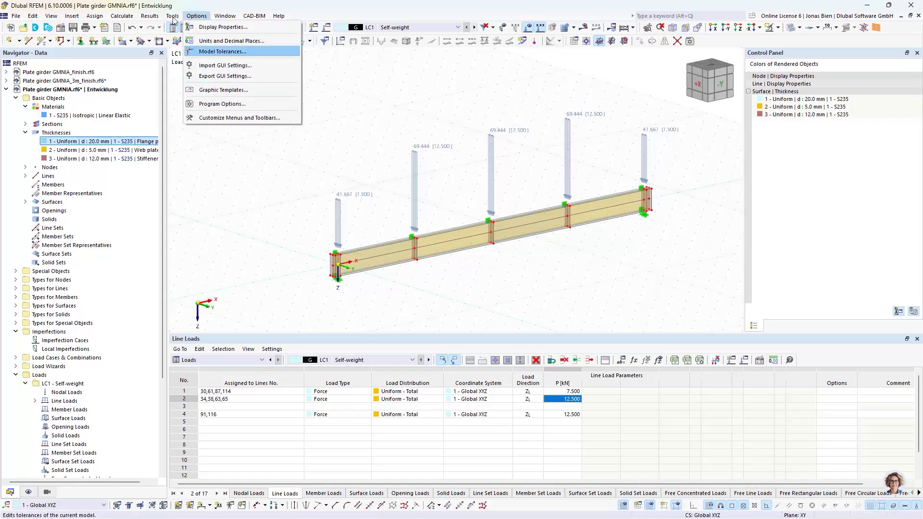
pyautogui.moveTo(151, 17)
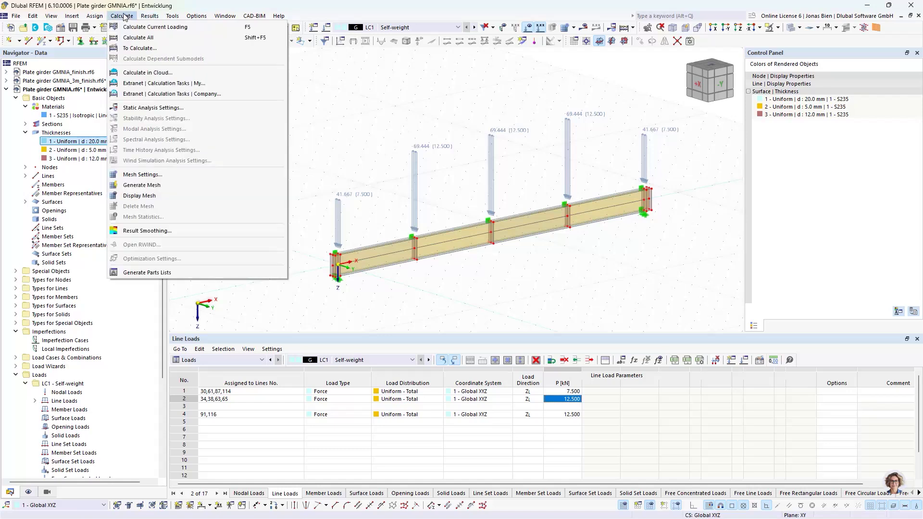
pyautogui.click(131, 174)
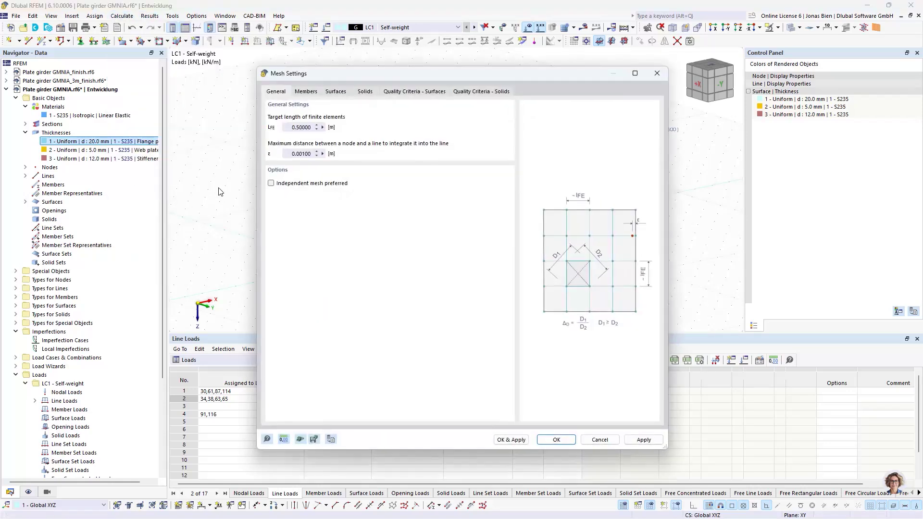
pyautogui.click(297, 128)
pyautogui.moveTo(394, 76); pyautogui.dragTo(537, 110)
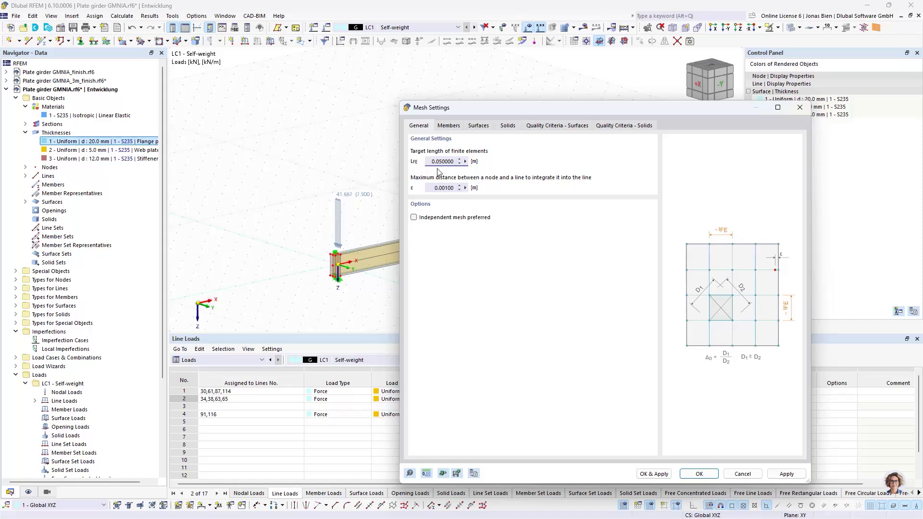
pyautogui.click(660, 475)
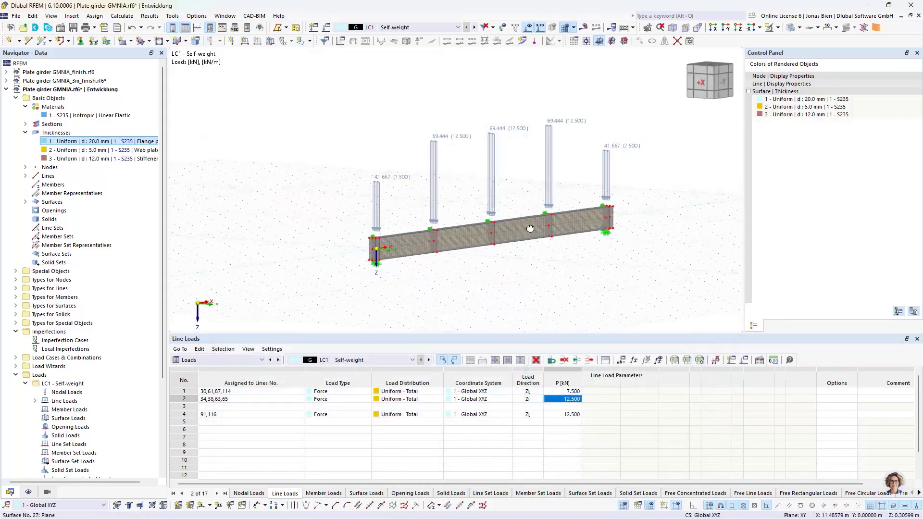
pyautogui.scroll(5, 530, 229)
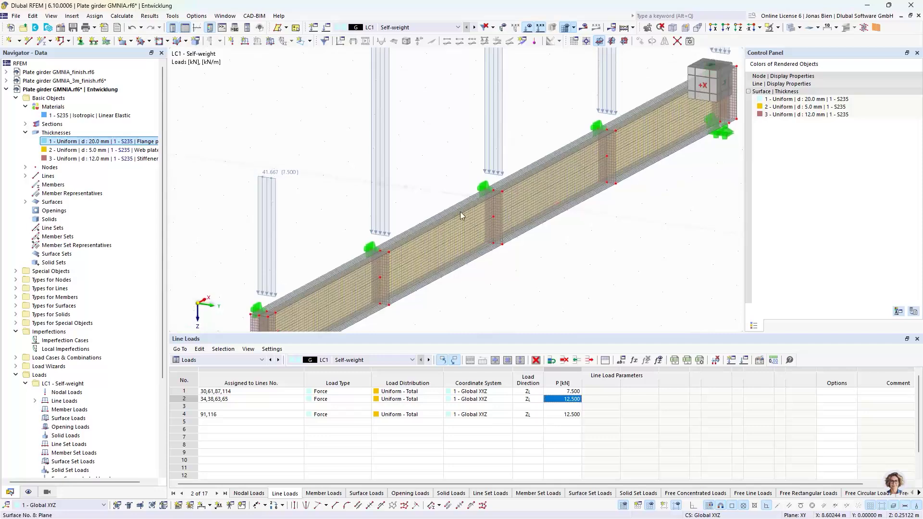
pyautogui.moveTo(540, 242)
pyautogui.keyDown('ctrl'); pyautogui.mouseDown(button='middle')
pyautogui.moveTo(564, 192)
pyautogui.moveTo(531, 240)
pyautogui.moveTo(569, 254)
pyautogui.moveTo(541, 248)
pyautogui.mouseUp(button='middle'); pyautogui.keyUp('ctrl')
pyautogui.scroll(-2, 577, 245)
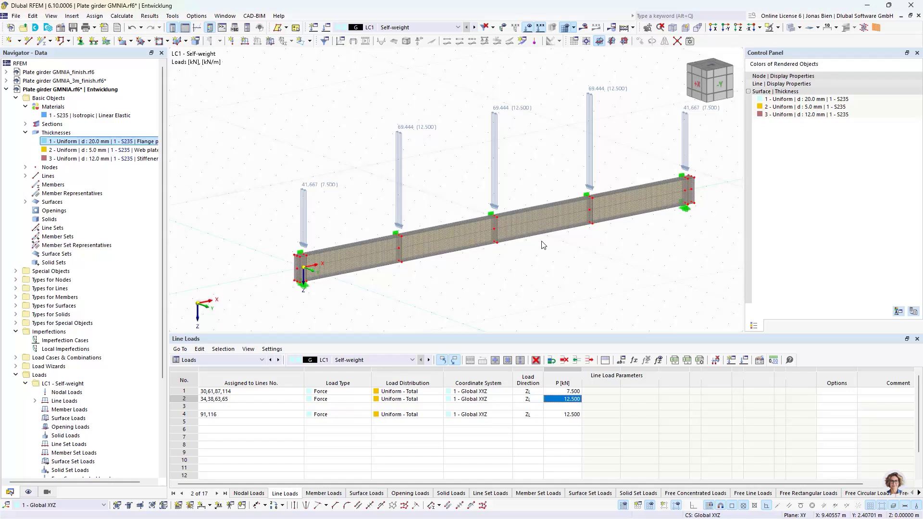
pyautogui.moveTo(527, 249); pyautogui.dragTo(511, 251, button='middle')
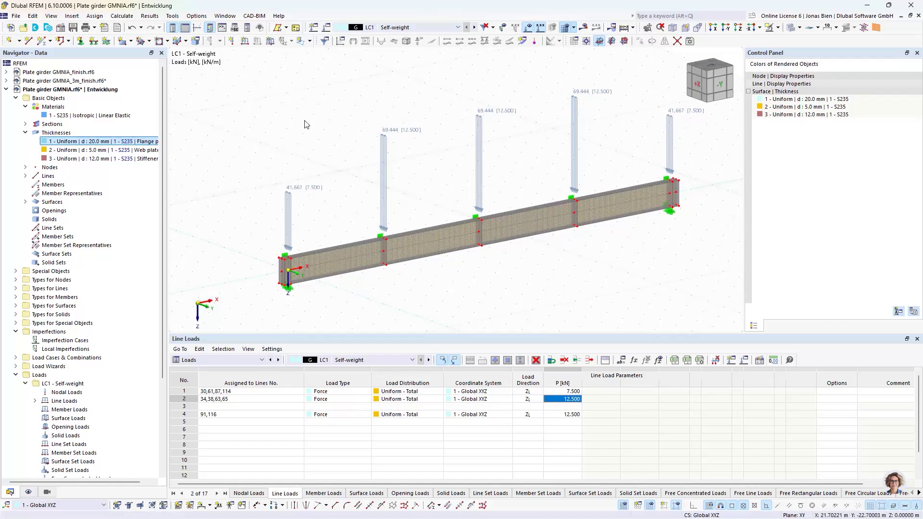
# - Calculate load case LC1 Self-weight and examine the girder's global deformation |u| from the side at midspan and both ends
pyautogui.click(584, 27)
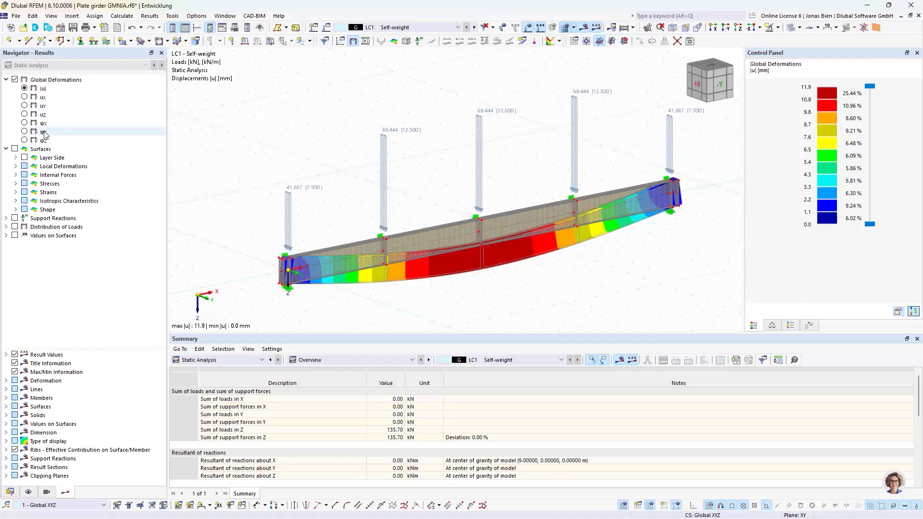
pyautogui.moveTo(485, 185)
pyautogui.keyDown('ctrl'); pyautogui.mouseDown(button='middle')
pyautogui.moveTo(525, 128)
pyautogui.moveTo(506, 176)
pyautogui.moveTo(480, 190)
pyautogui.mouseUp(button='middle'); pyautogui.keyUp('ctrl')
pyautogui.scroll(5, 480, 189)
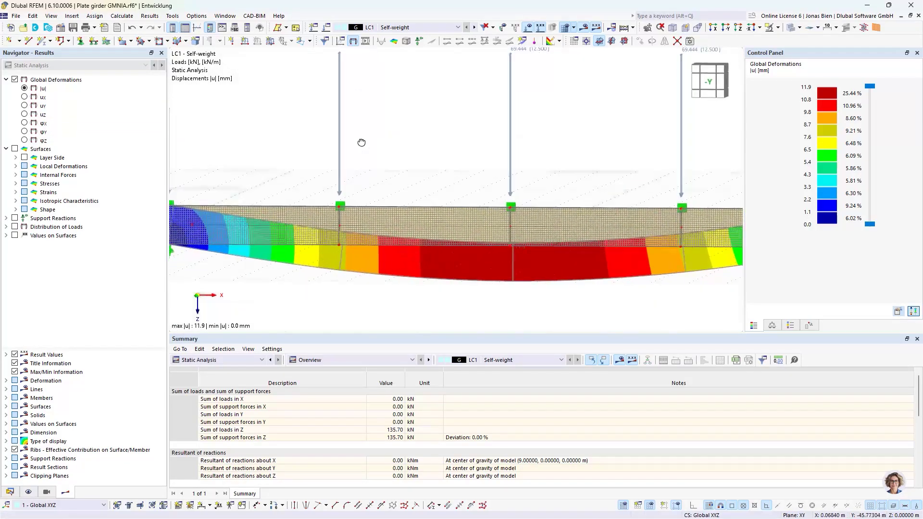
pyautogui.scroll(-2, 385, 158)
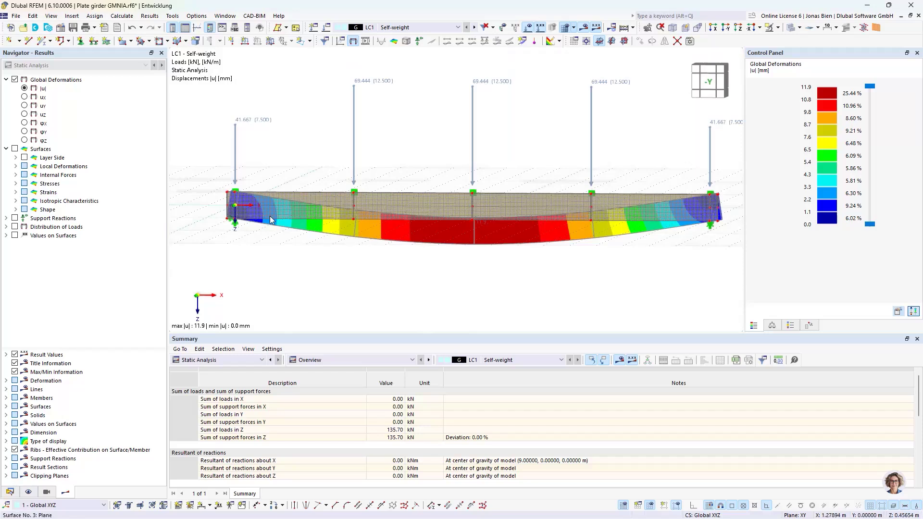
pyautogui.scroll(2, 731, 222)
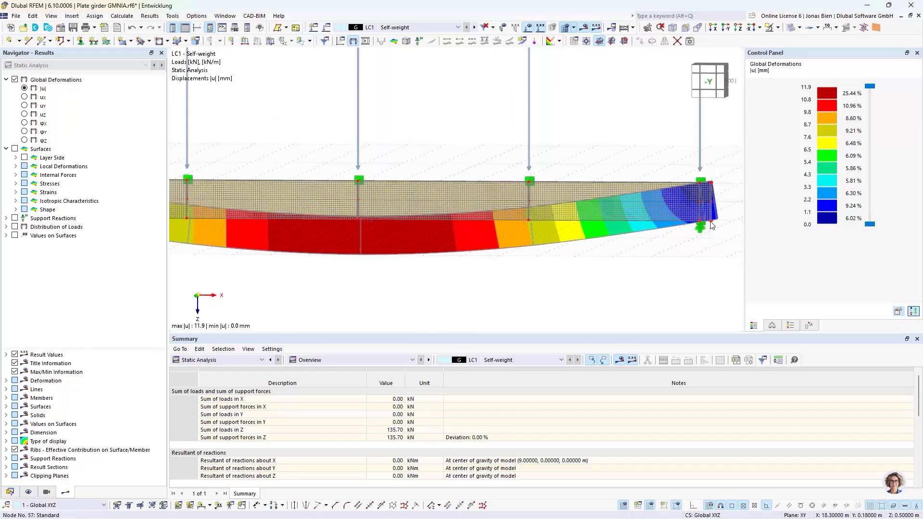
pyautogui.scroll(-2, 377, 218)
pyautogui.moveTo(378, 218); pyautogui.dragTo(412, 198, button='middle')
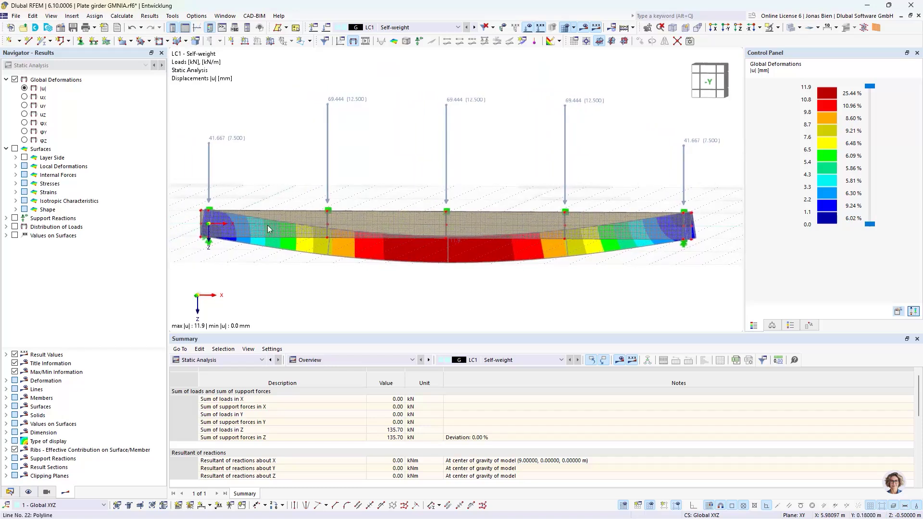
# - Display the basic surface stress σx,+ on the girder in an isometric view with the mesh hidden
pyautogui.click(16, 183)
pyautogui.click(25, 192)
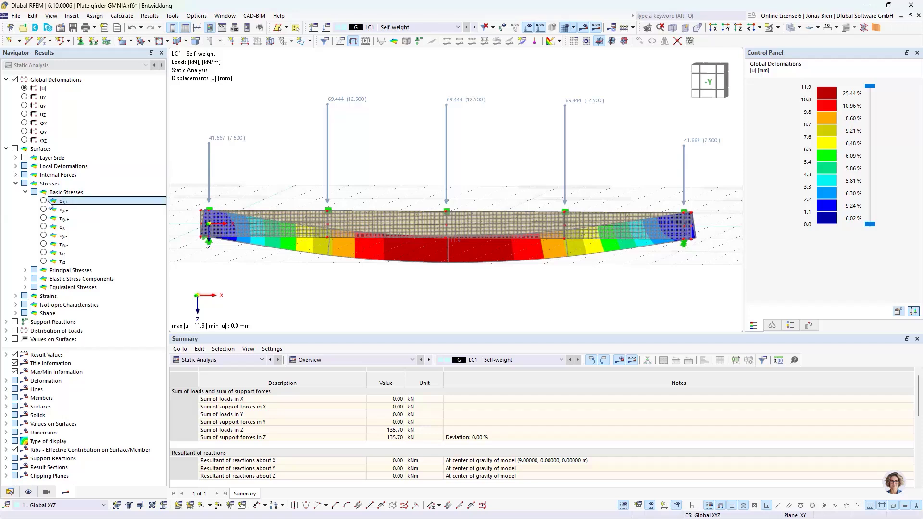
pyautogui.click(74, 204)
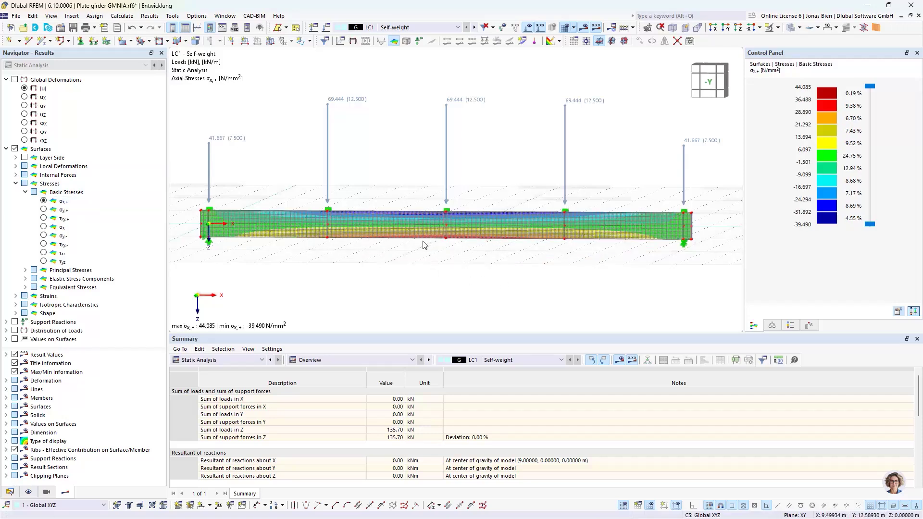
pyautogui.press('F7')
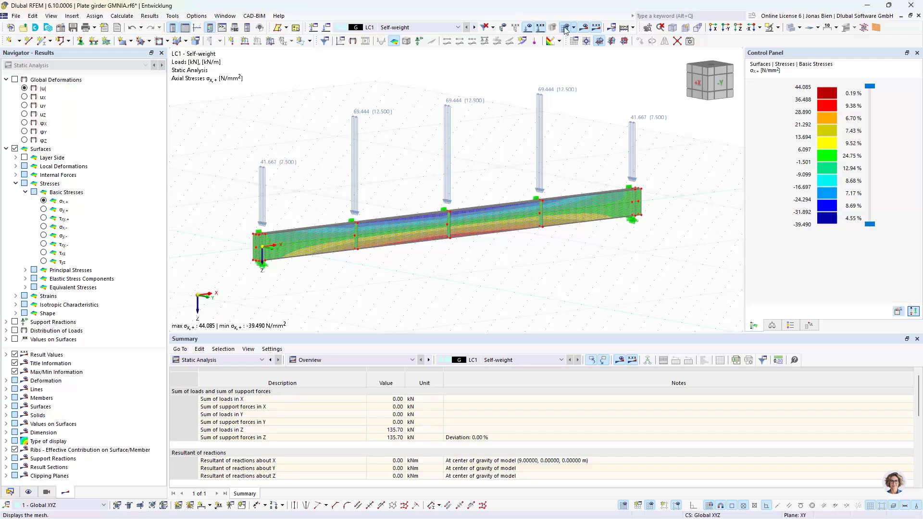
pyautogui.click(540, 28)
pyautogui.scroll(2, 451, 250)
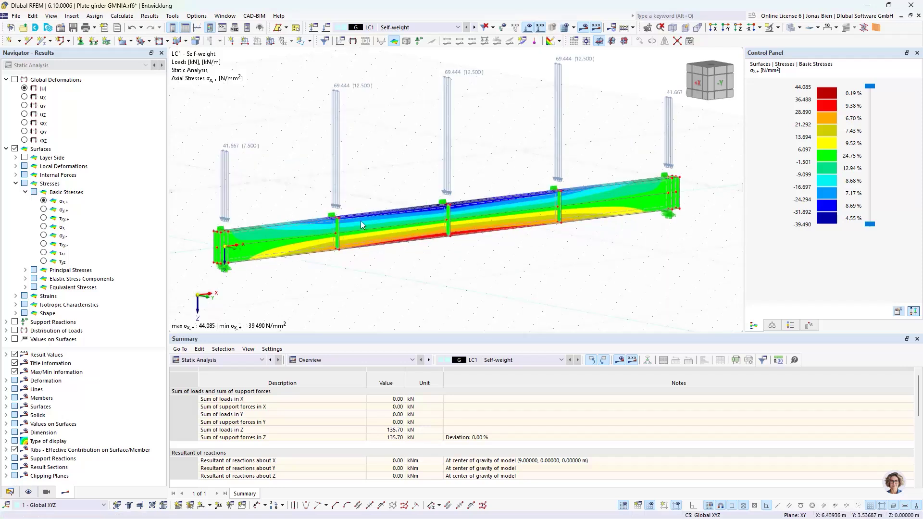
# - Delete the SLS design situations DS2 to DS4 from the load cases and combinations, and open the list of load combinations
pyautogui.click(11, 492)
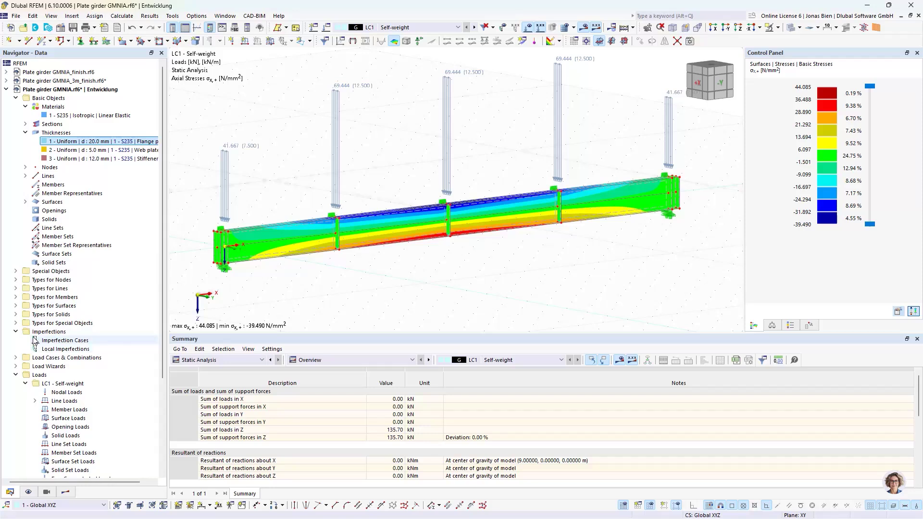
pyautogui.scroll(-5, 34, 345)
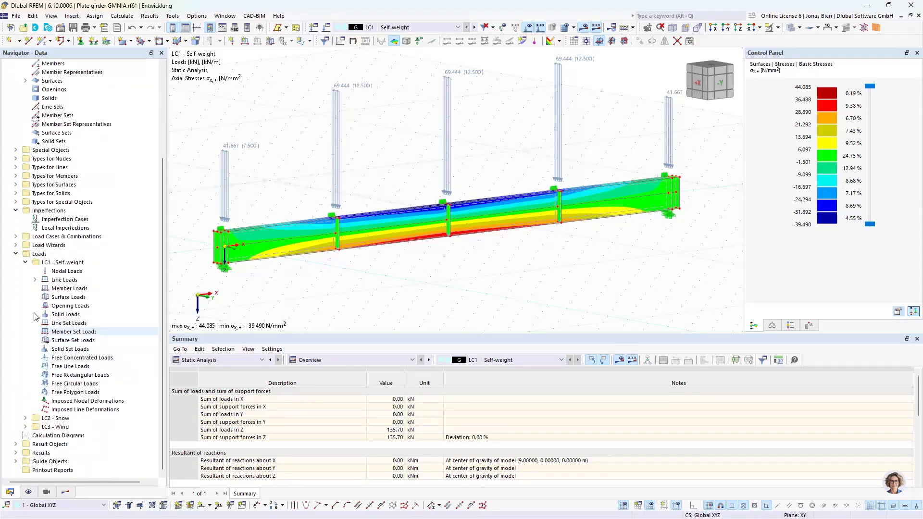
pyautogui.click(326, 27)
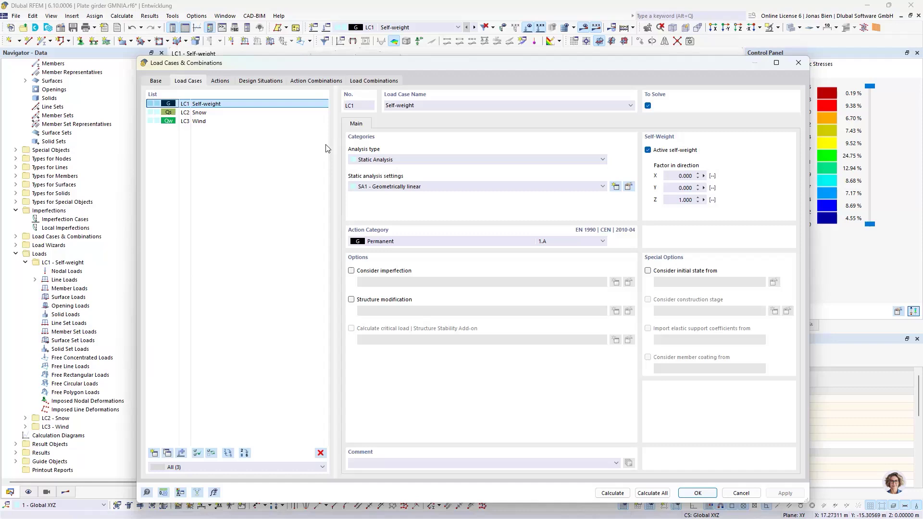
pyautogui.click(268, 81)
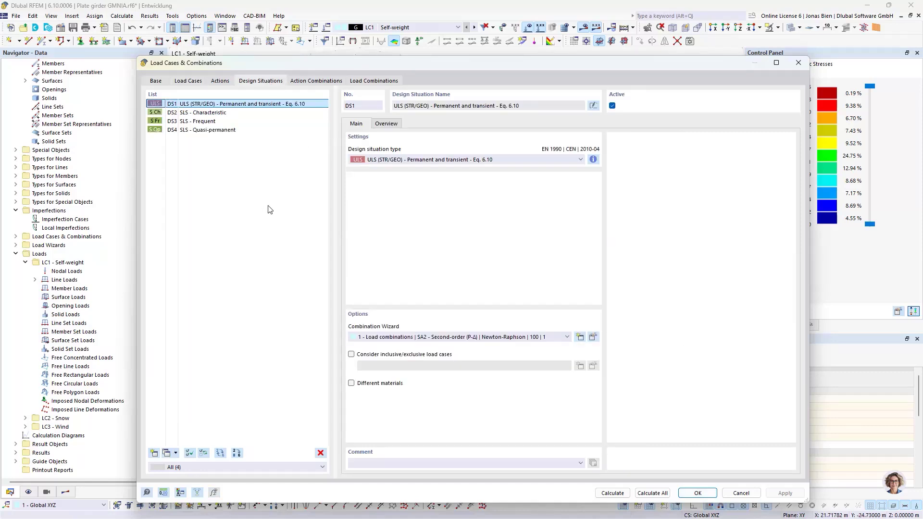
pyautogui.click(243, 113)
pyautogui.keyDown('shift'); pyautogui.click(233, 129); pyautogui.keyUp('shift')
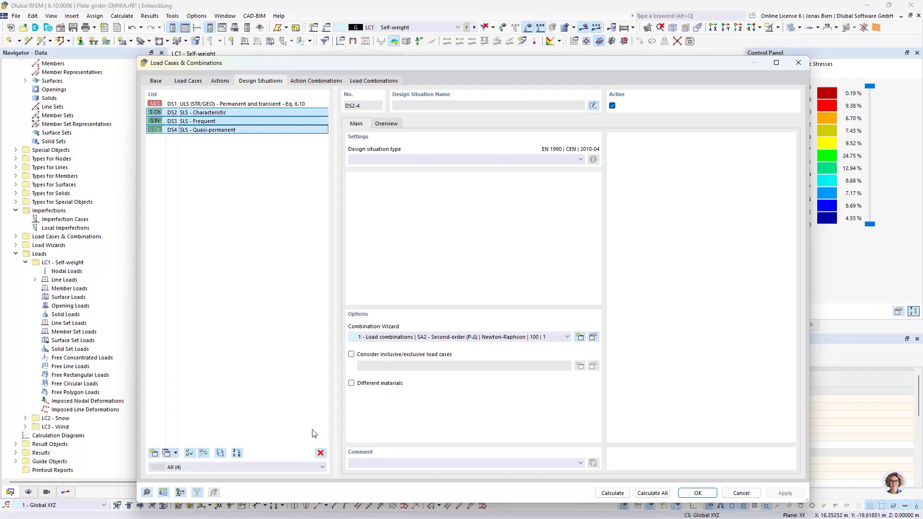
pyautogui.click(320, 454)
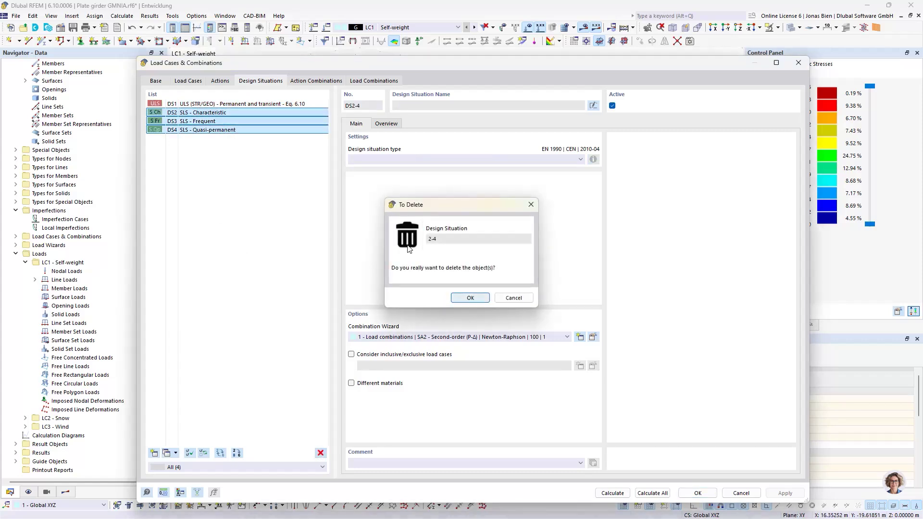
pyautogui.click(472, 297)
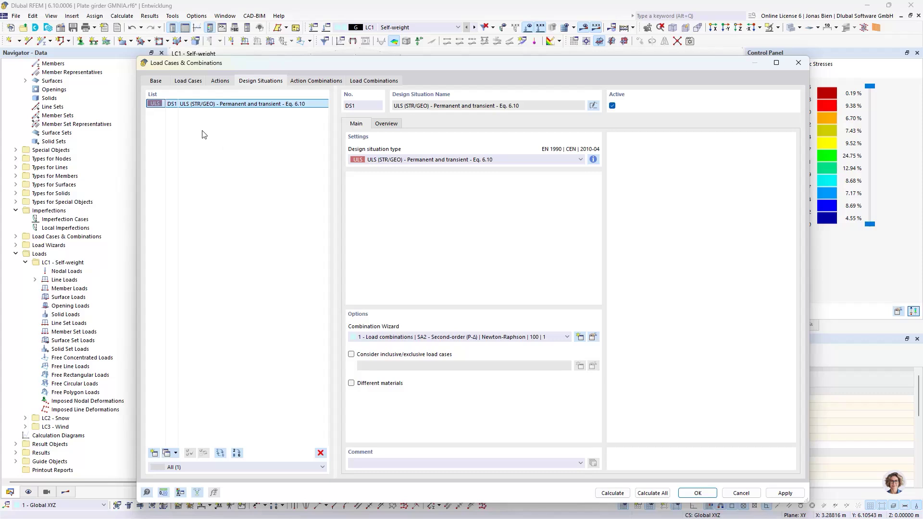
pyautogui.click(361, 81)
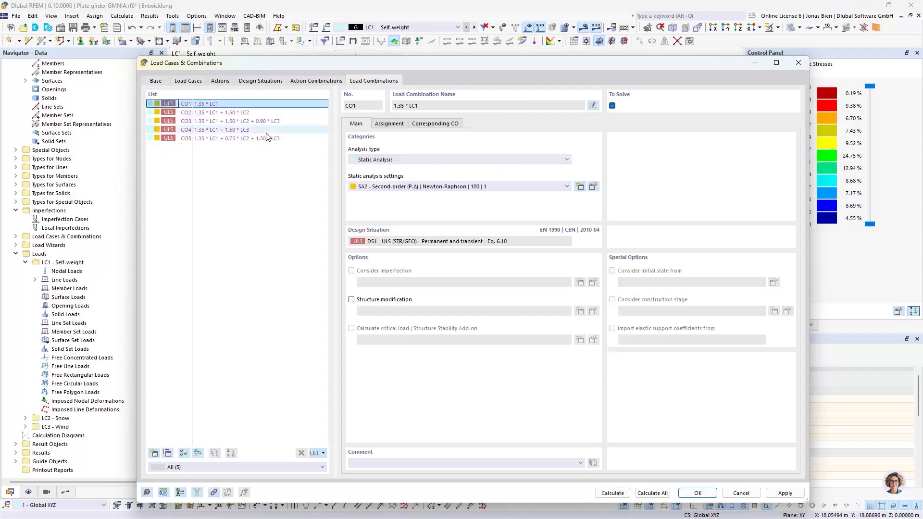
# - Switch off the combination wizard and keep the existing automatically generated load combinations as user-defined
pyautogui.click(156, 81)
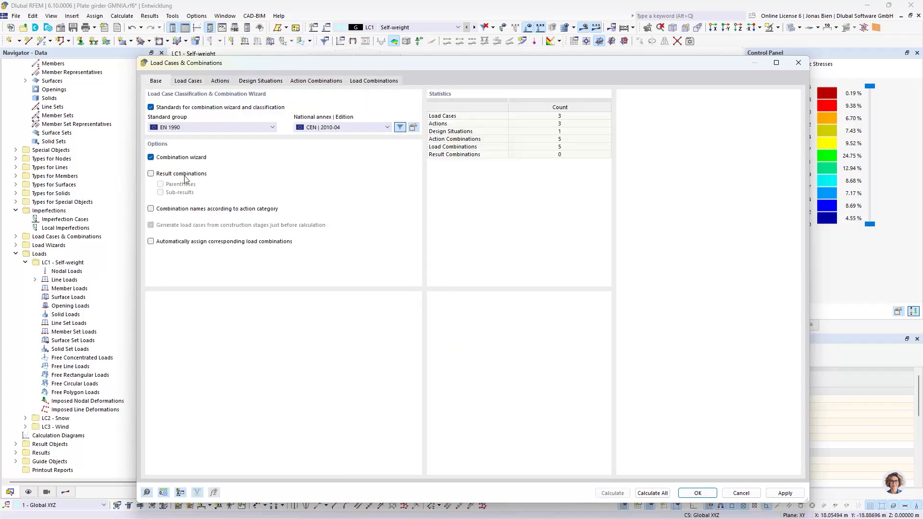
pyautogui.click(384, 83)
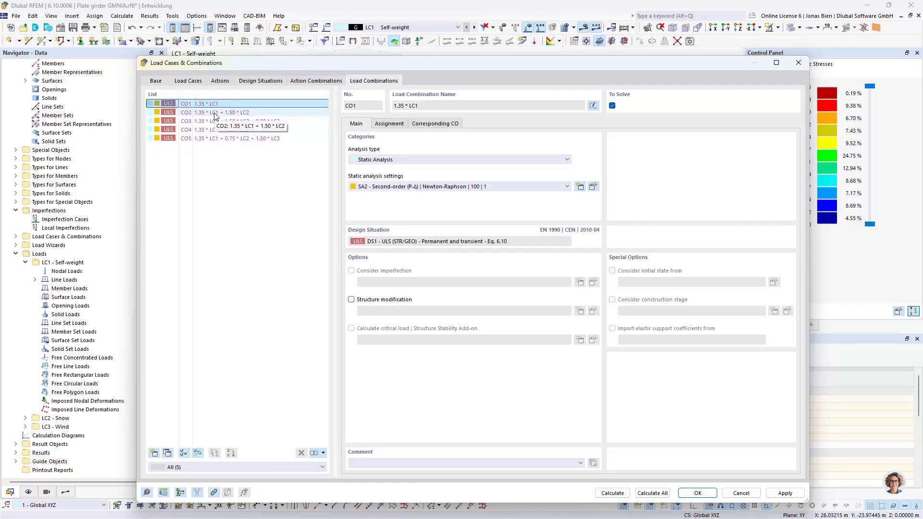
pyautogui.click(215, 114)
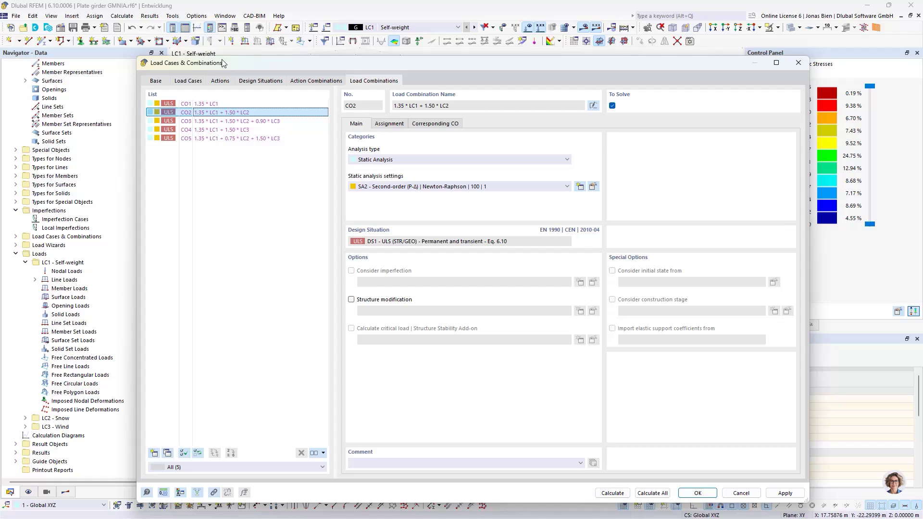
pyautogui.click(224, 123)
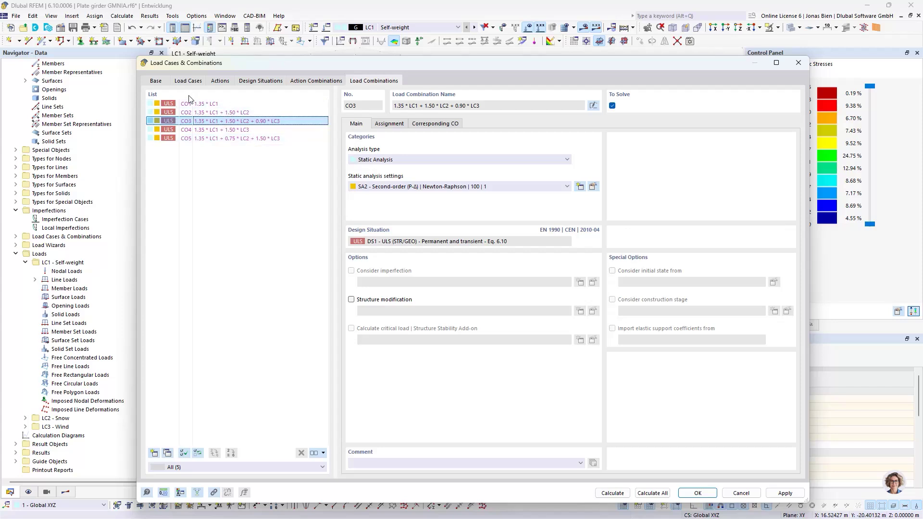
pyautogui.click(161, 83)
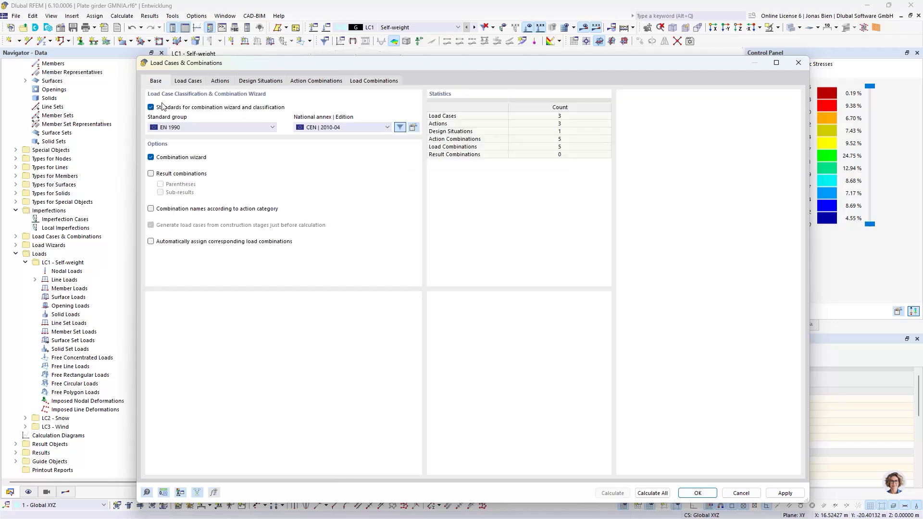
pyautogui.click(186, 159)
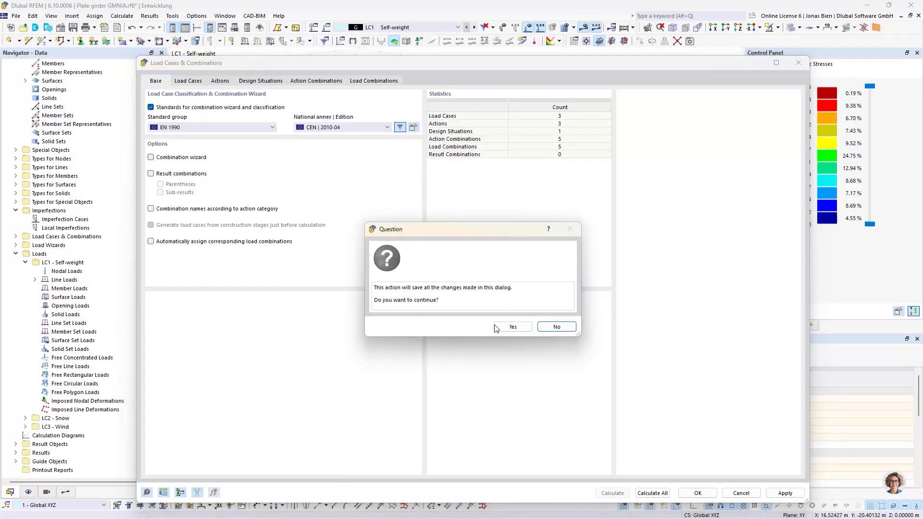
pyautogui.click(511, 327)
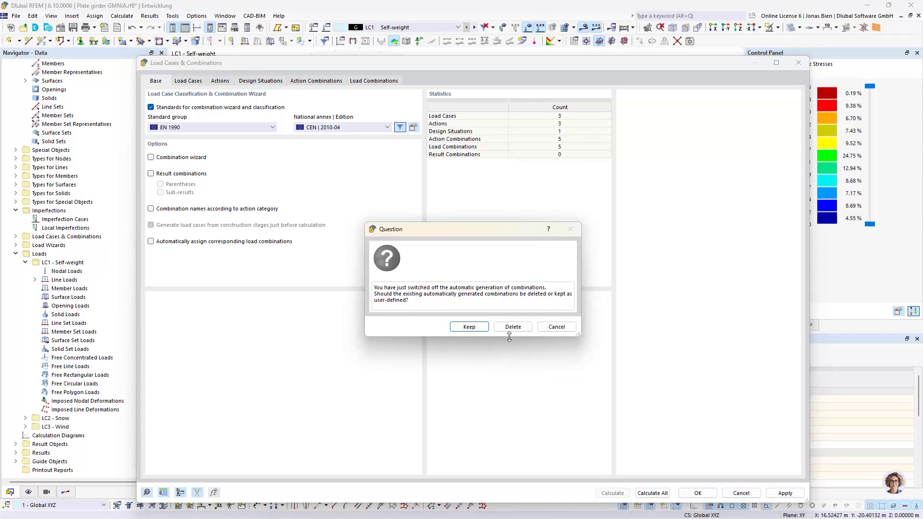
pyautogui.click(469, 327)
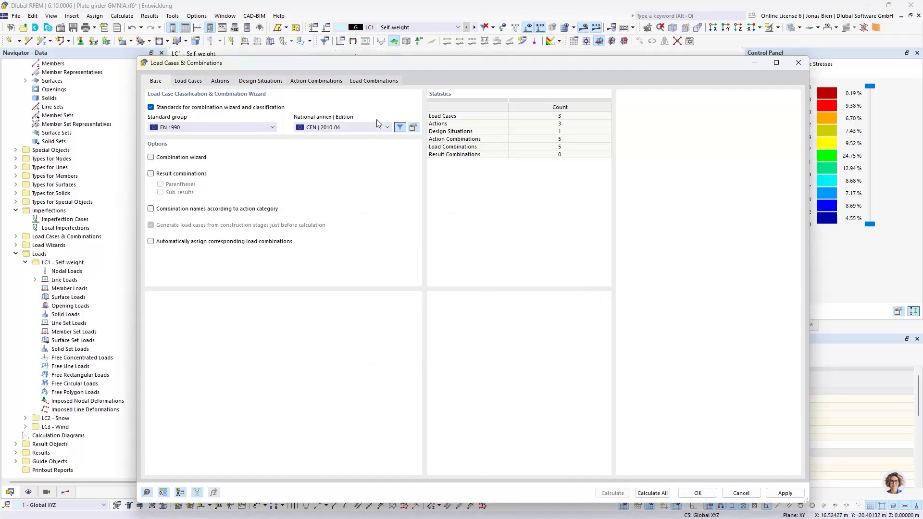
# - Delete load combinations CO1, CO2, CO4 and CO5, keeping only CO3
pyautogui.click(268, 82)
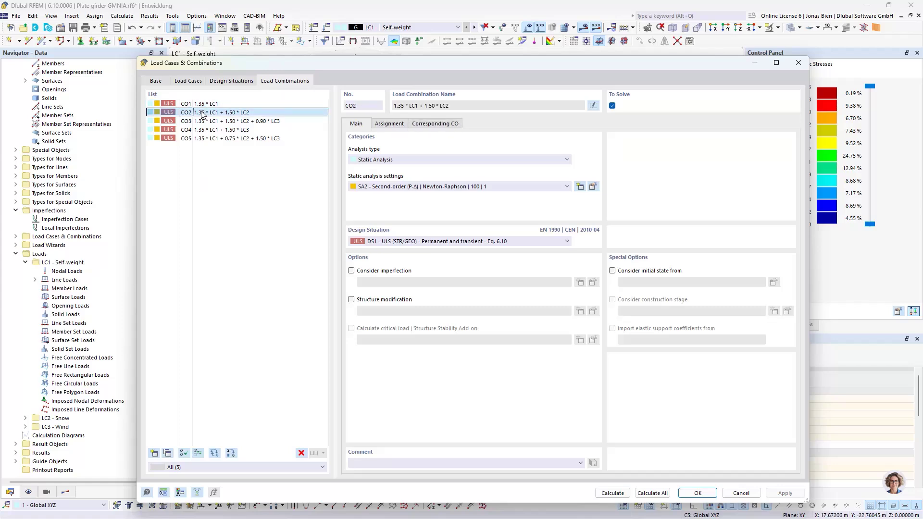
pyautogui.keyDown('ctrl'); pyautogui.click(201, 112); pyautogui.keyUp('ctrl')
pyautogui.keyDown('ctrl'); pyautogui.click(198, 129); pyautogui.keyUp('ctrl')
pyautogui.keyDown('ctrl'); pyautogui.click(198, 138); pyautogui.keyUp('ctrl')
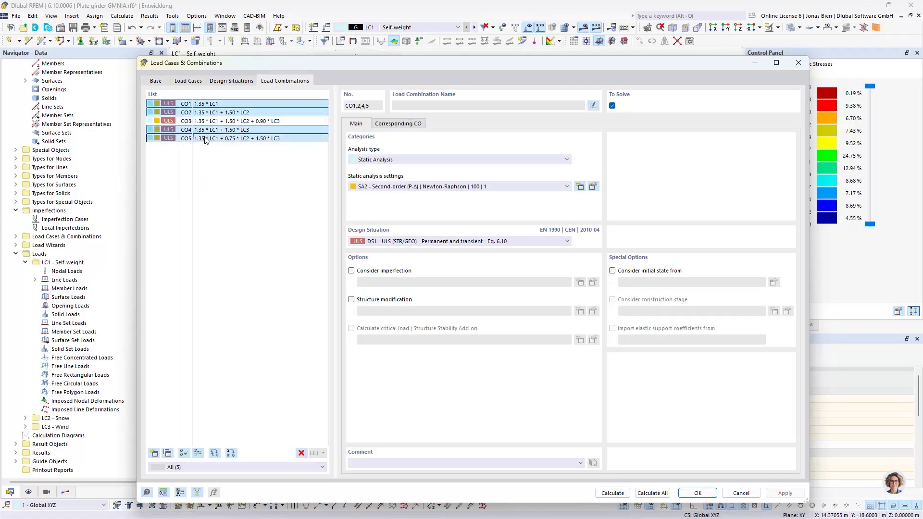
pyautogui.click(300, 453)
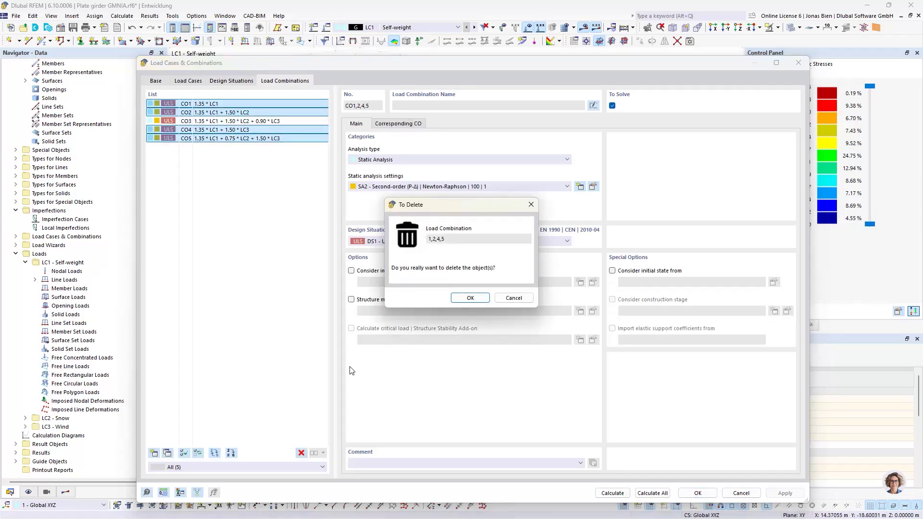
pyautogui.click(464, 299)
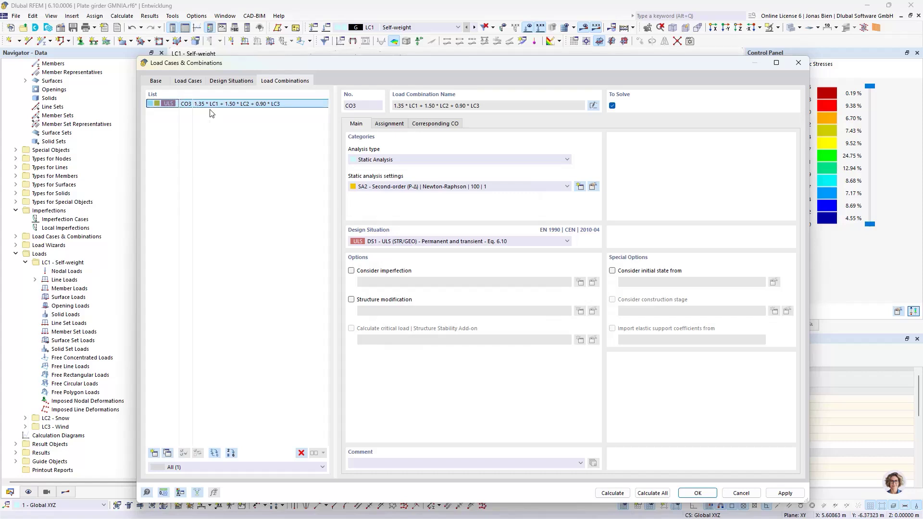
# - Set CO3's static analysis settings to SA1 - Geometrically linear, accept the combinations, and show the whole girder with its loads
pyautogui.click(407, 186)
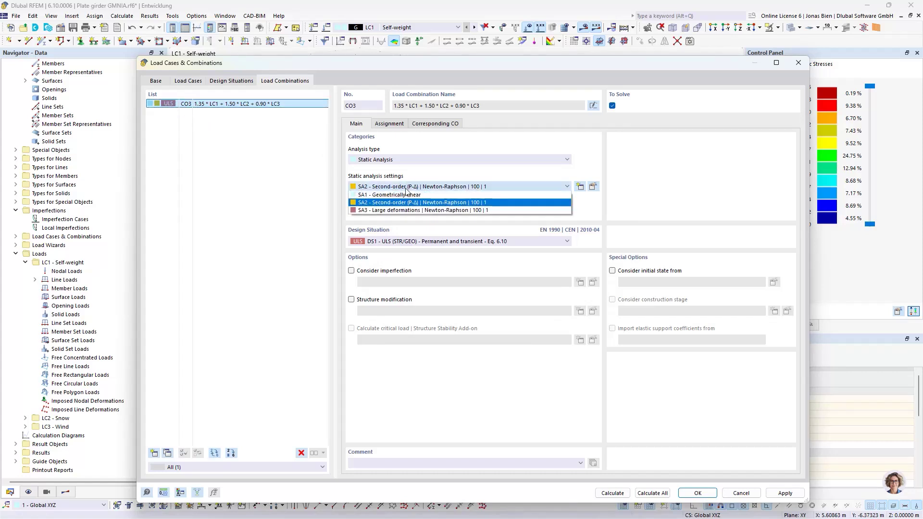
pyautogui.click(402, 195)
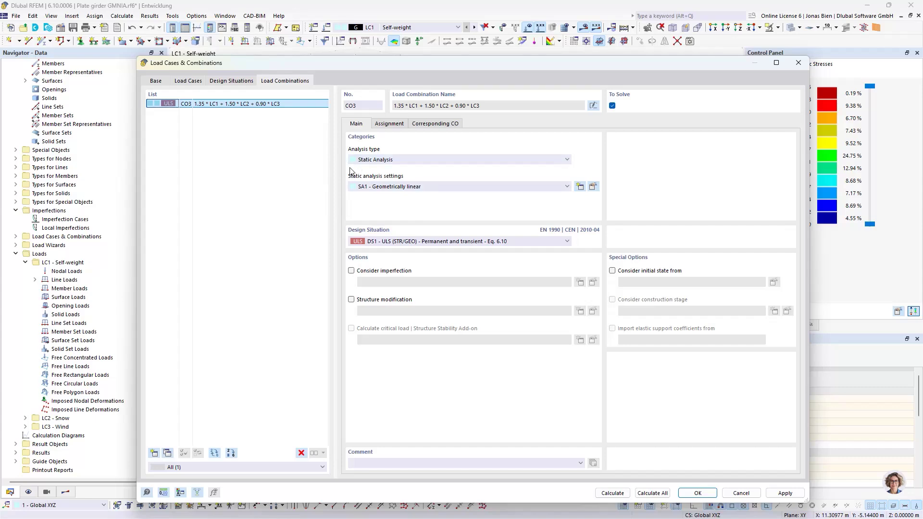
pyautogui.press('Return')
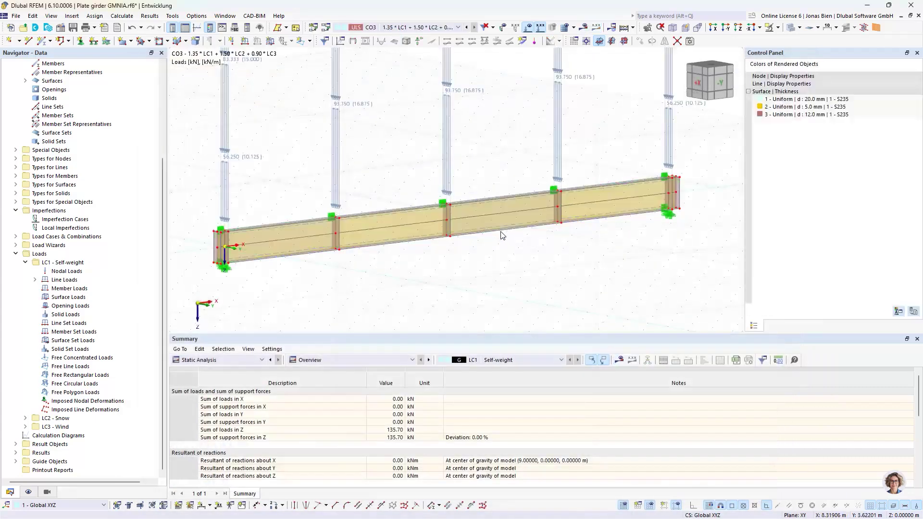
pyautogui.moveTo(504, 296); pyautogui.dragTo(504, 294, button='middle')
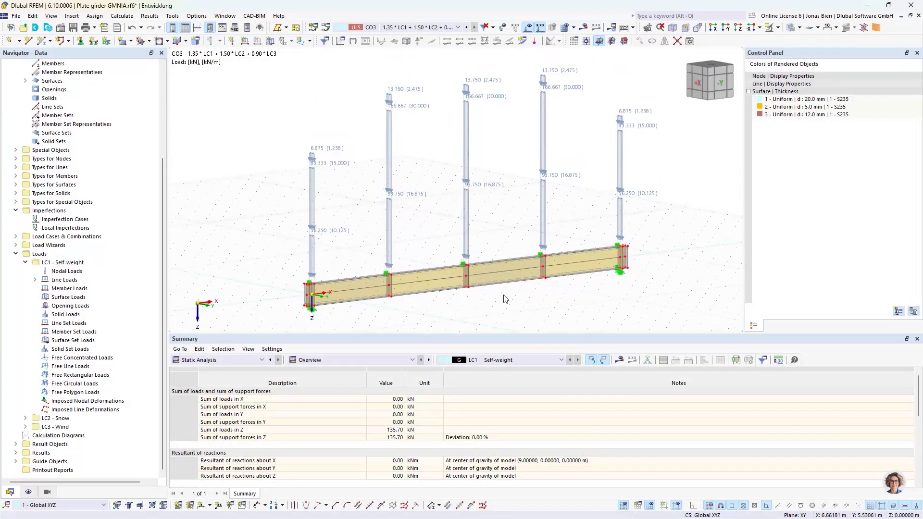
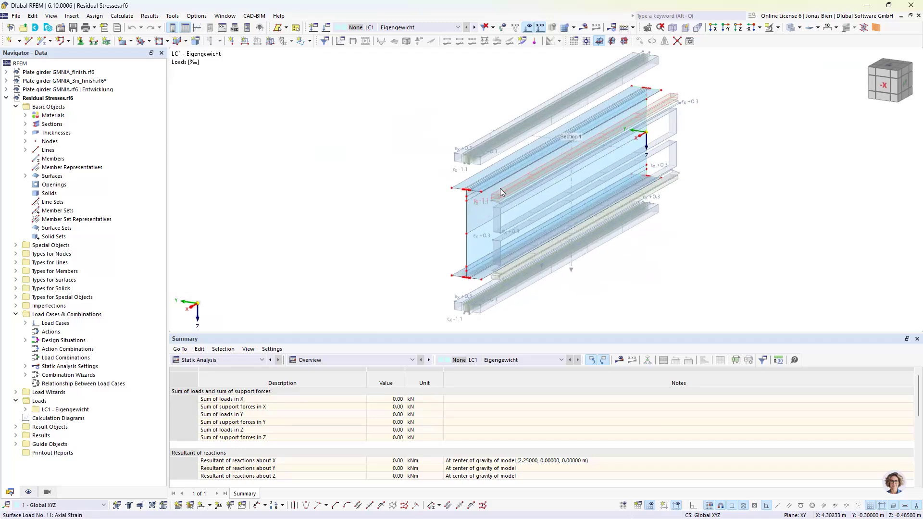
# - Examine the axial strain surface loads along the top flange and upper web in the Residual Stresses.rf6 model
pyautogui.moveTo(498, 193)
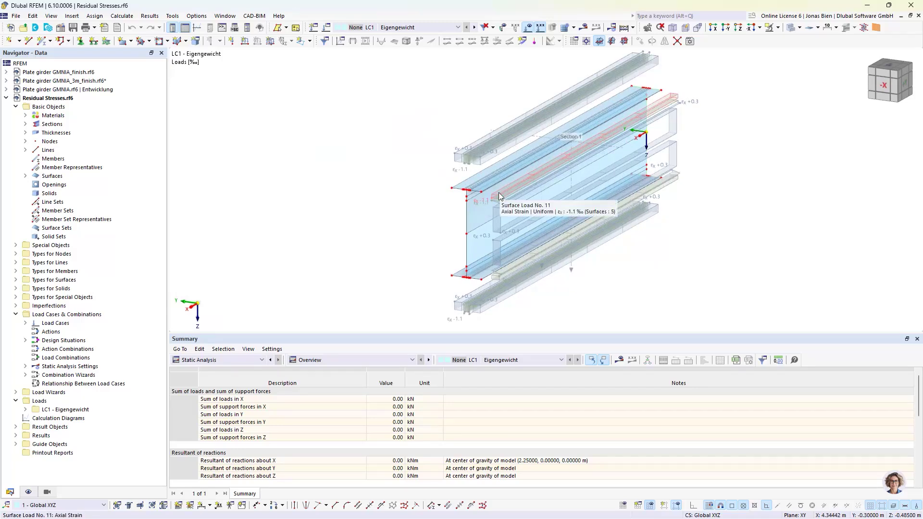
pyautogui.scroll(4, 499, 192)
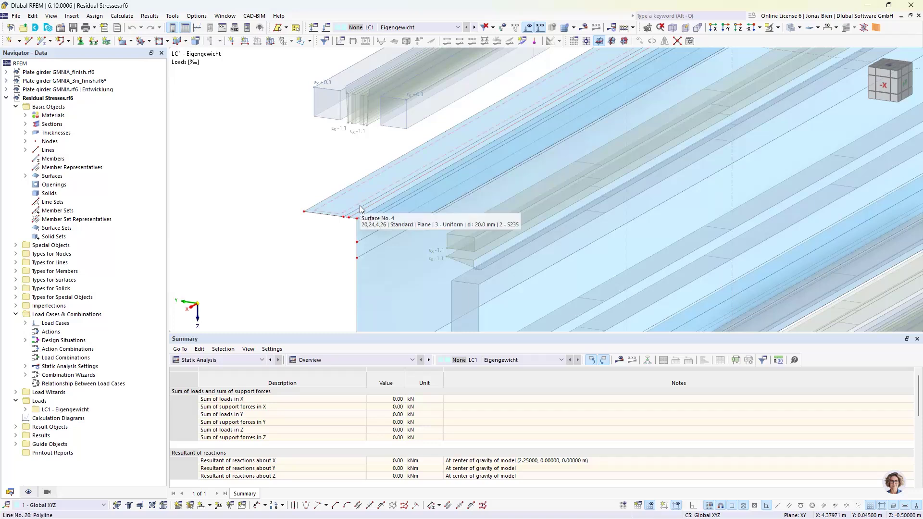
pyautogui.scroll(-2, 417, 180)
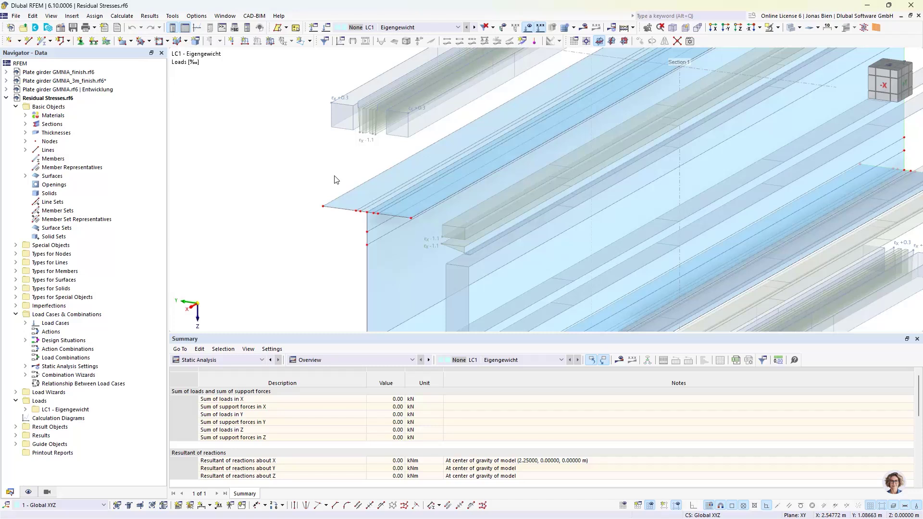
pyautogui.scroll(-1, 545, 177)
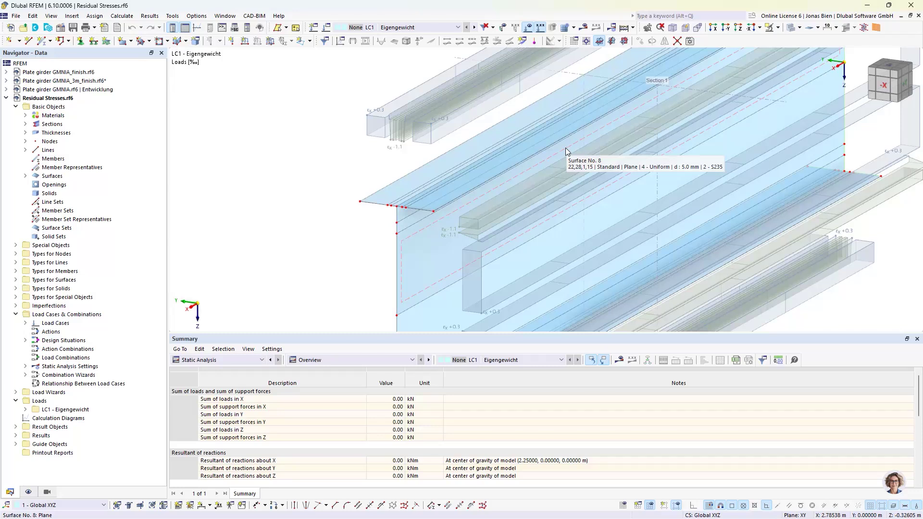
pyautogui.keyDown('ctrl'); pyautogui.moveTo(493, 154); pyautogui.dragTo(471, 157, button='middle'); pyautogui.keyUp('ctrl')
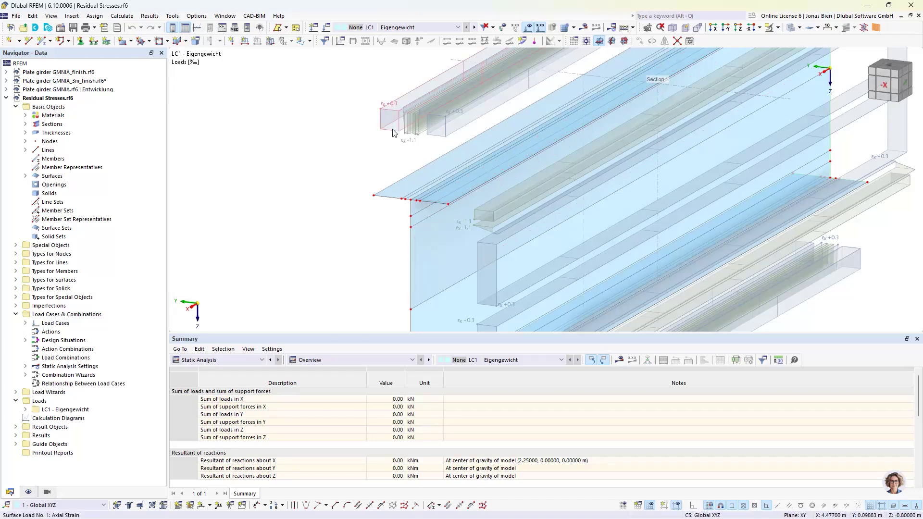
# - Open the axial strain load on the top flange's outer strip, surface 4, and review its load type and distribution options
pyautogui.moveTo(392, 133)
pyautogui.doubleClick(393, 132)
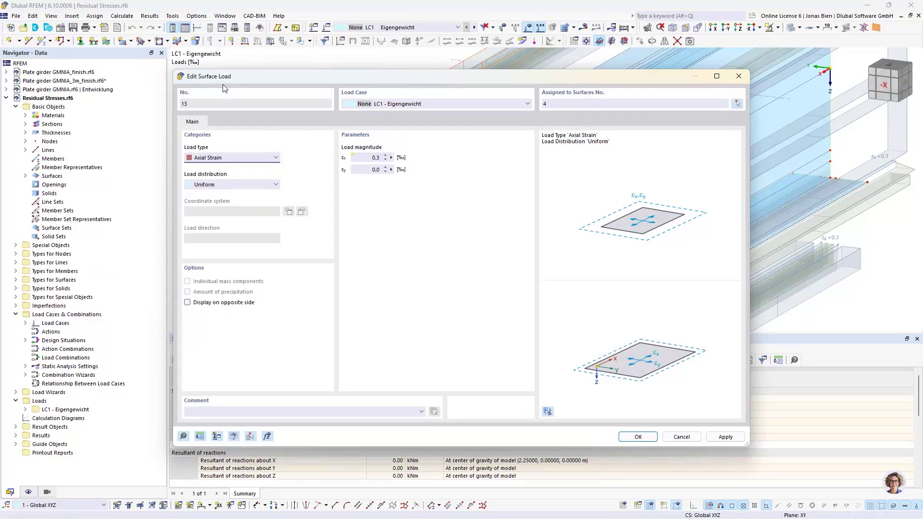
pyautogui.click(222, 158)
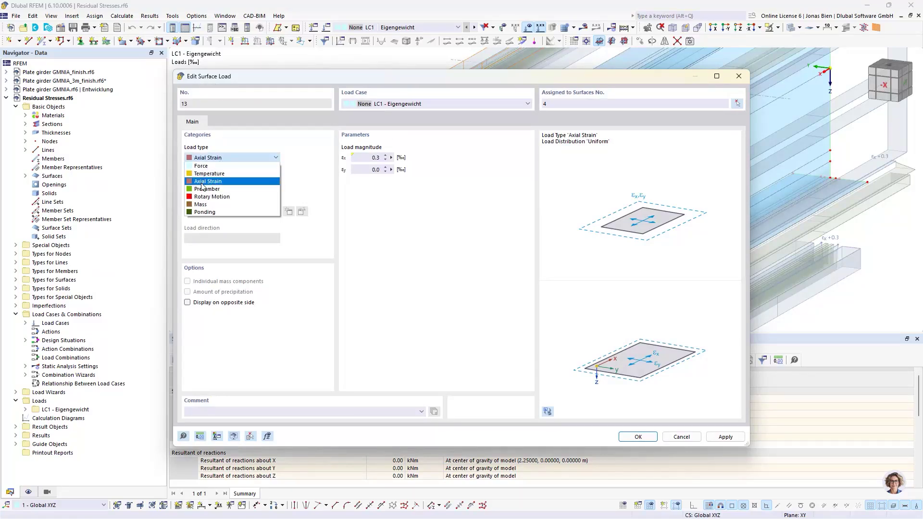
pyautogui.click(229, 157)
pyautogui.click(222, 184)
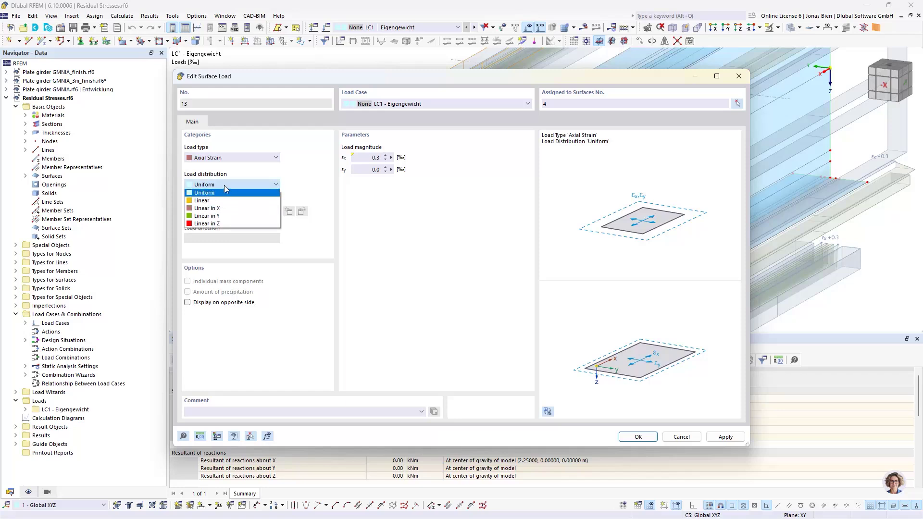
pyautogui.click(226, 188)
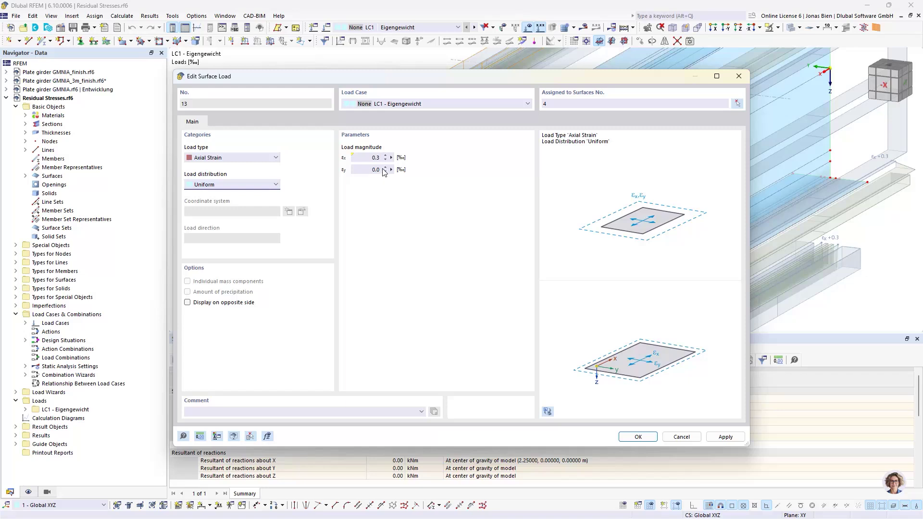
pyautogui.moveTo(435, 76); pyautogui.dragTo(432, 169)
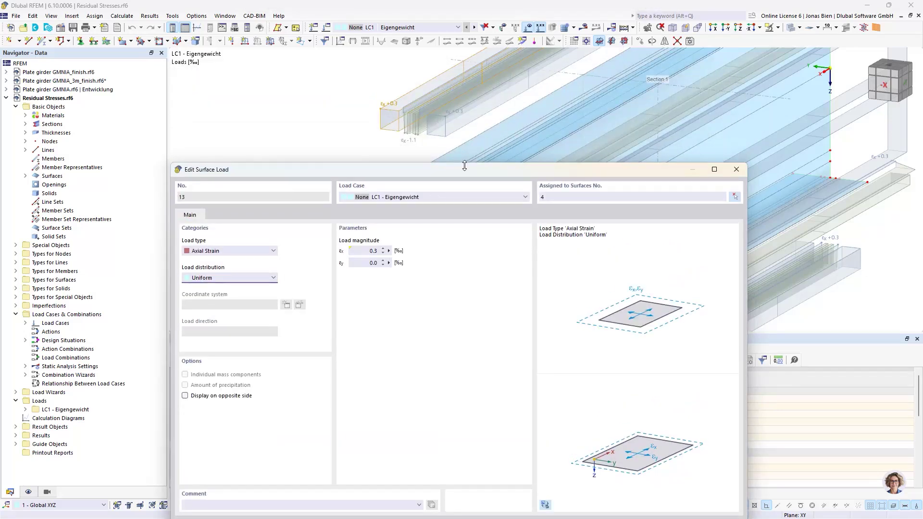
# - Inspect the formula behind the load magnitude εx, and leave the formula and the surface load without editing them
pyautogui.click(389, 251)
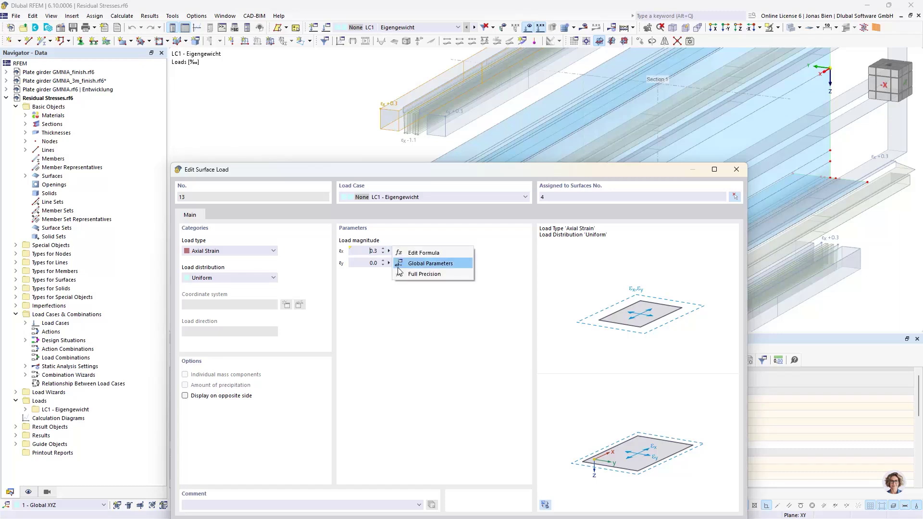
pyautogui.click(420, 253)
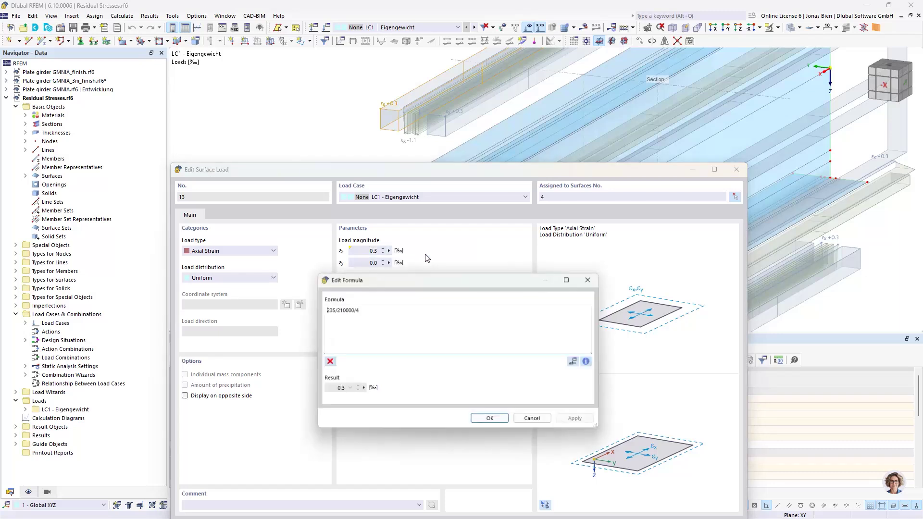
pyautogui.moveTo(323, 309); pyautogui.dragTo(335, 309)
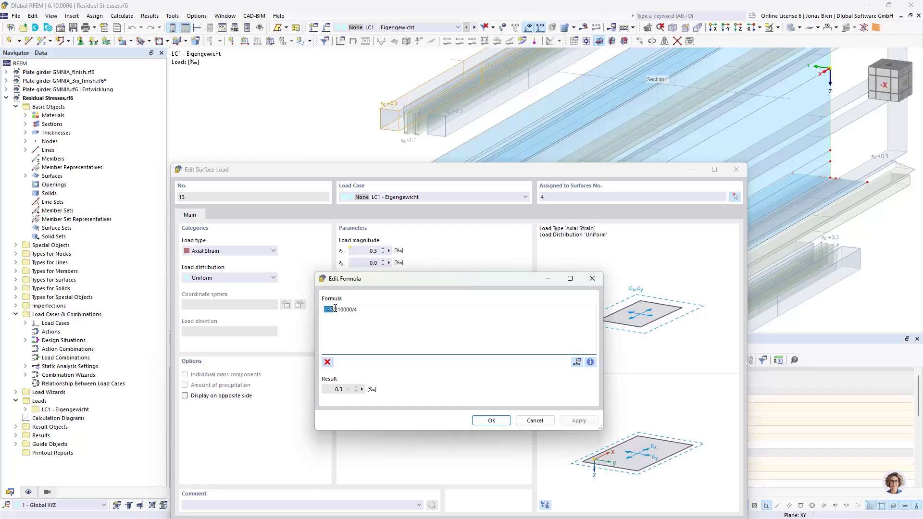
pyautogui.doubleClick(344, 309)
pyautogui.moveTo(357, 309); pyautogui.dragTo(353, 309)
pyautogui.click(533, 420)
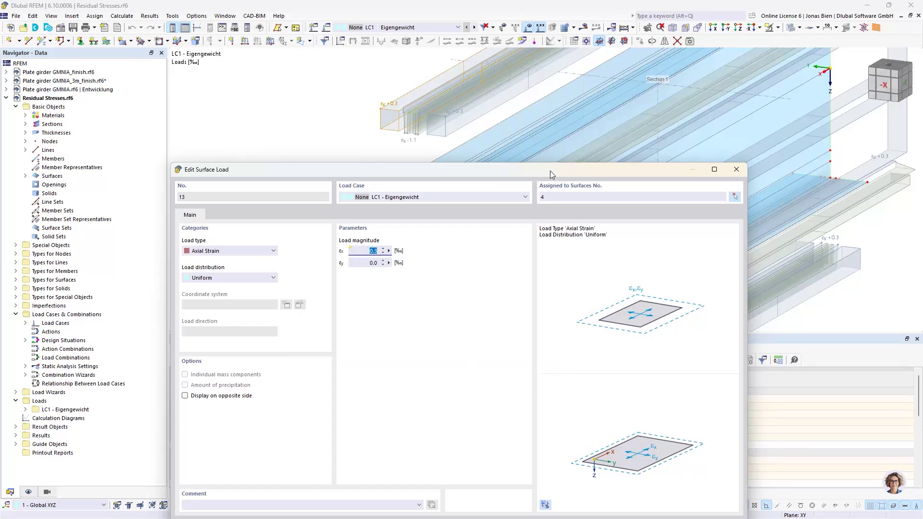
pyautogui.moveTo(550, 171); pyautogui.dragTo(548, 197)
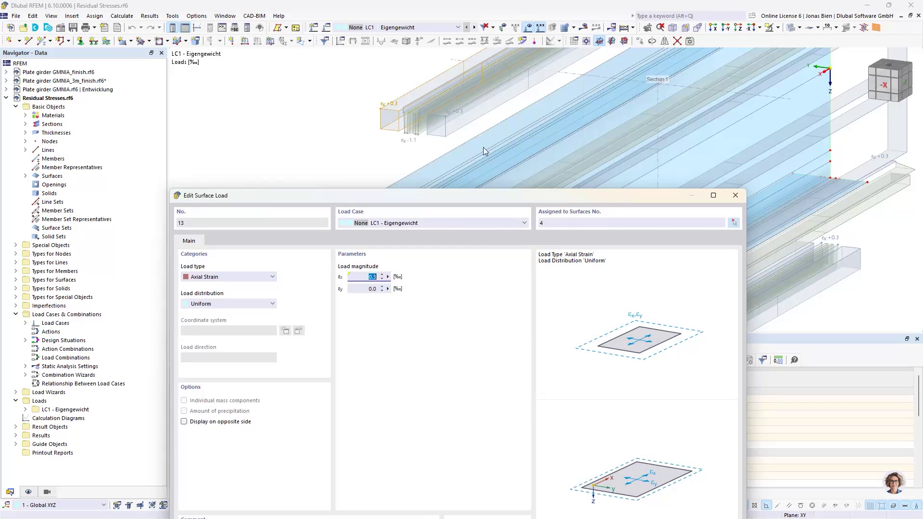
pyautogui.click(735, 197)
pyautogui.click(503, 424)
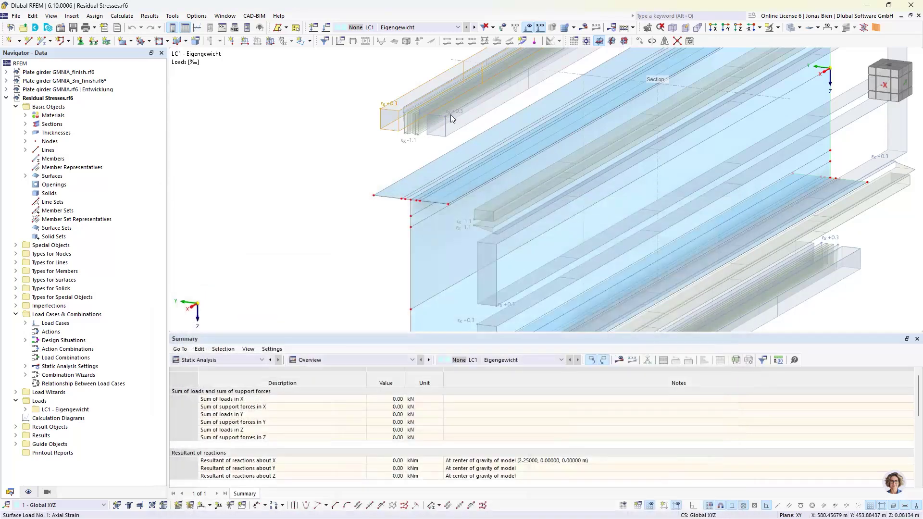
# - Review the uniform axial strain load on surface 1, the top flange strip beside the web, and close it without applying changes
pyautogui.scroll(4, 432, 127)
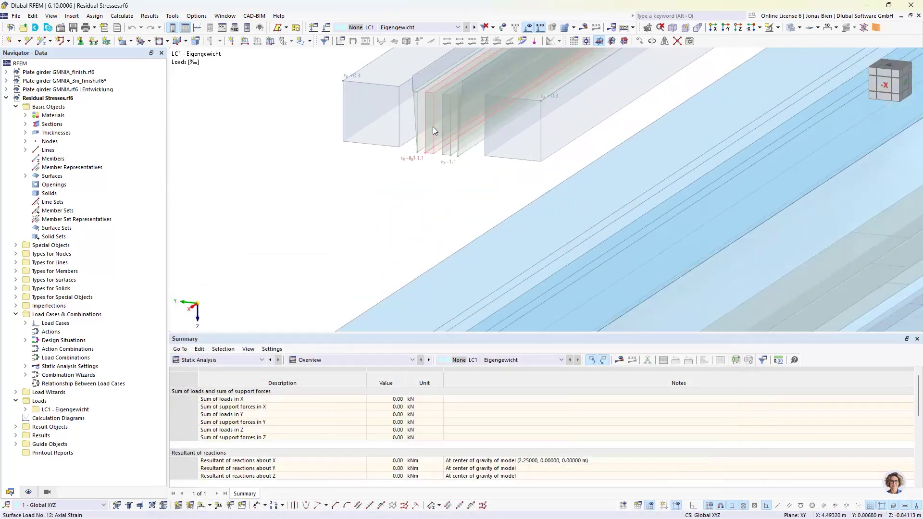
pyautogui.moveTo(433, 126); pyautogui.dragTo(509, 115, button='middle')
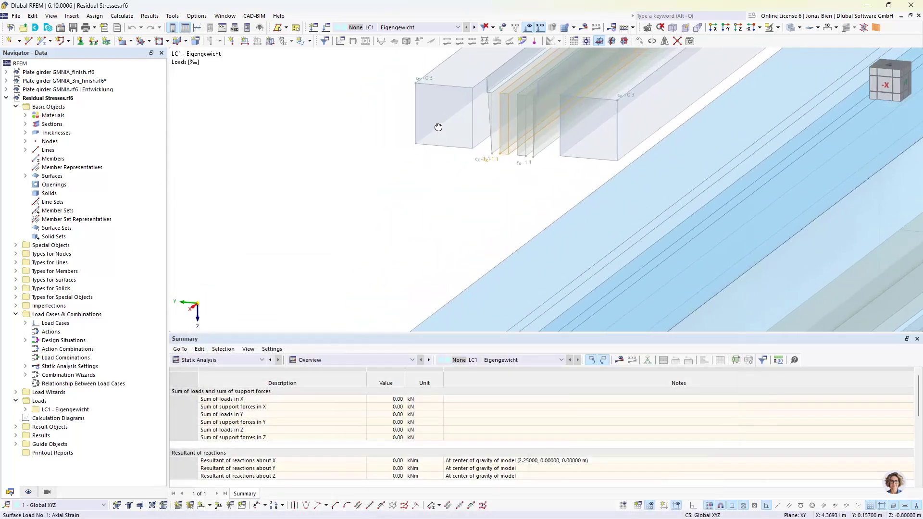
pyautogui.doubleClick(509, 115)
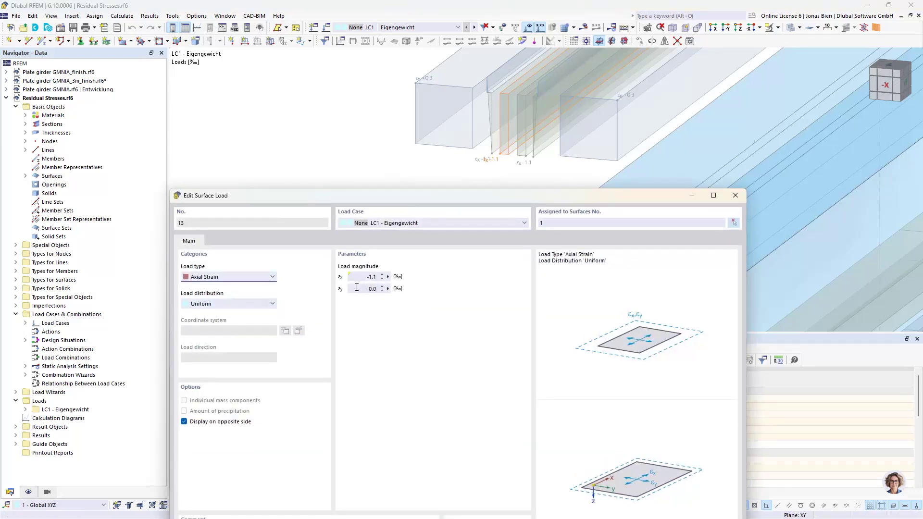
pyautogui.moveTo(364, 277)
pyautogui.click(736, 195)
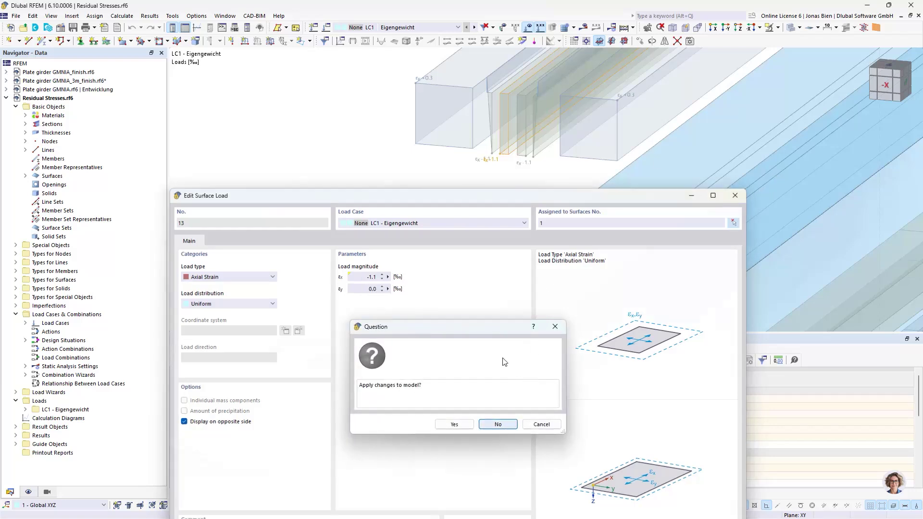
pyautogui.click(505, 423)
# - Review the linear axial strain load on surface 3 with its node magnitudes, and compare the load pattern across the girder's cross-section
pyautogui.doubleClick(494, 128)
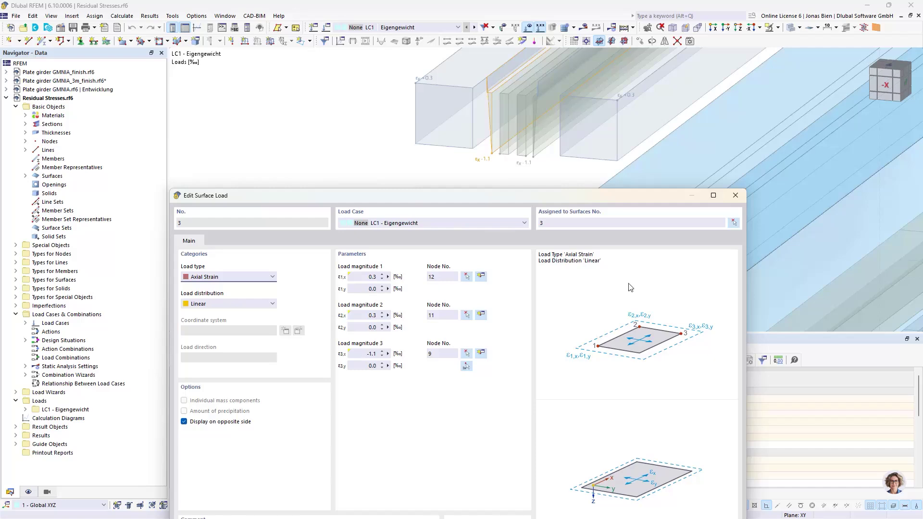
pyautogui.click(733, 223)
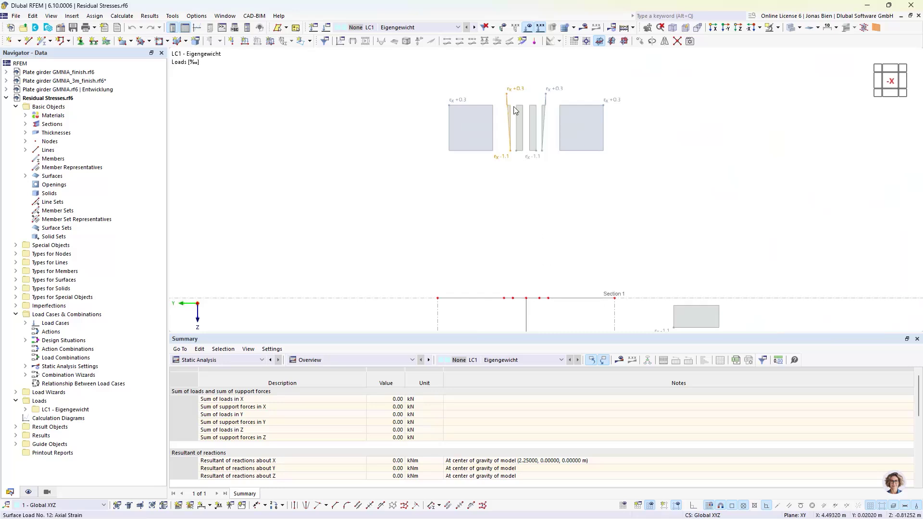
pyautogui.scroll(-3, 745, 204)
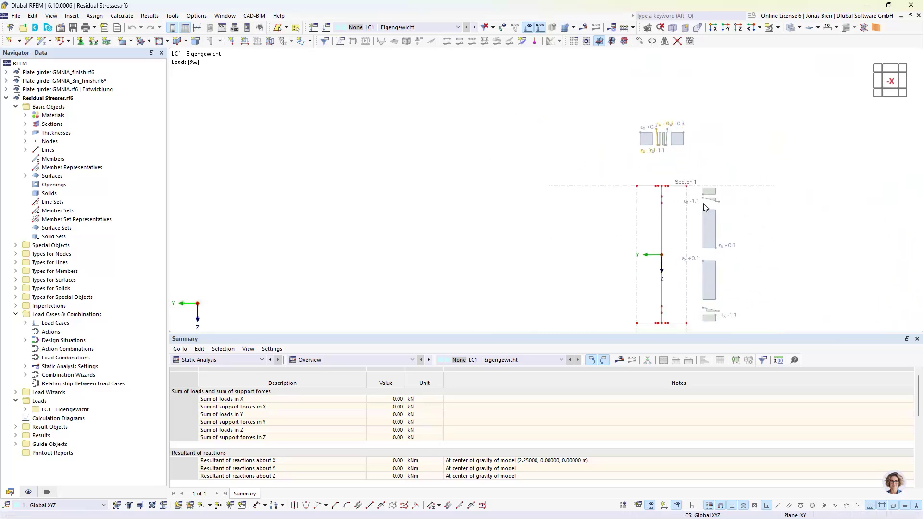
pyautogui.keyDown('ctrl'); pyautogui.moveTo(768, 228); pyautogui.dragTo(750, 234, button='middle'); pyautogui.keyUp('ctrl')
pyautogui.keyDown('ctrl'); pyautogui.moveTo(778, 268); pyautogui.dragTo(611, 134, button='middle'); pyautogui.keyUp('ctrl')
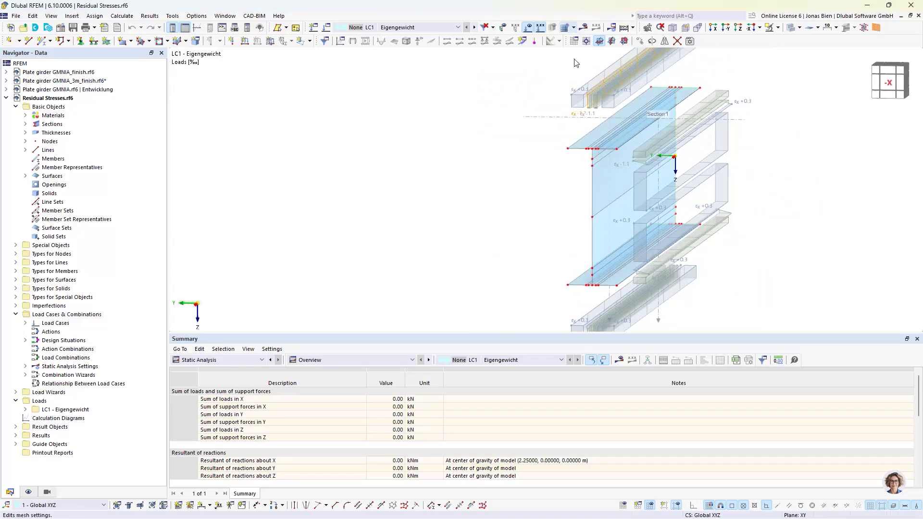
# - Check the target length of finite elements in the general mesh settings, and leave the settings without editing them
pyautogui.scroll(5, 597, 153)
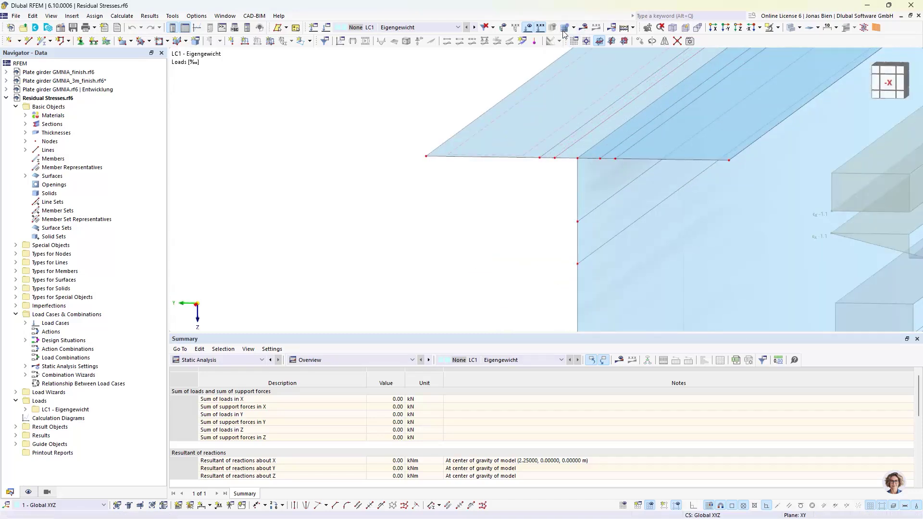
pyautogui.click(573, 28)
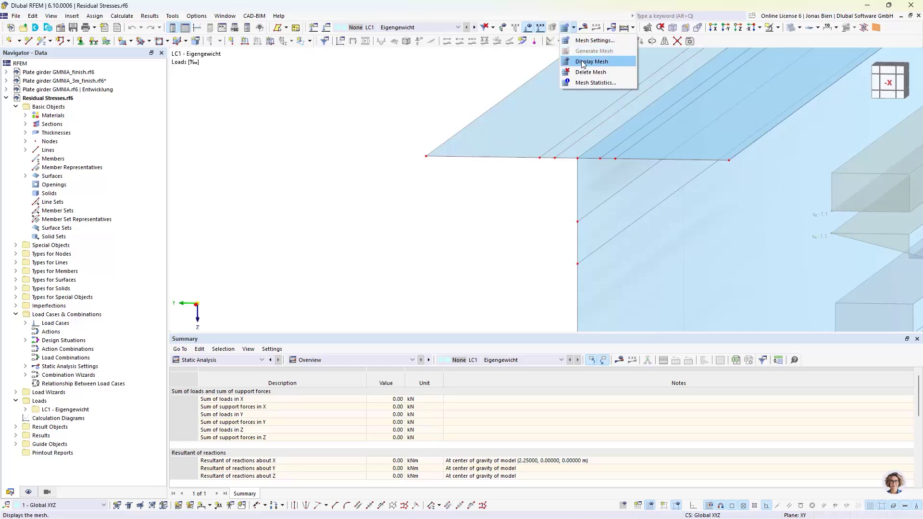
pyautogui.click(588, 41)
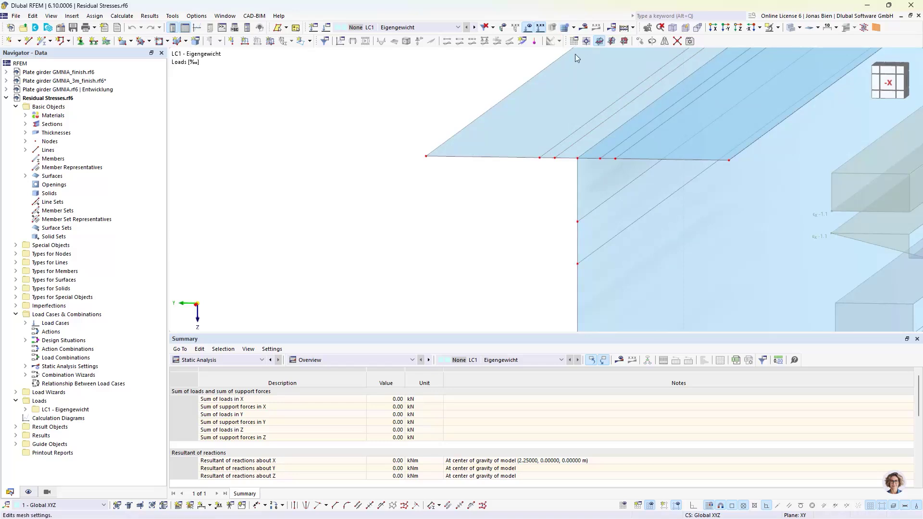
pyautogui.click(303, 127)
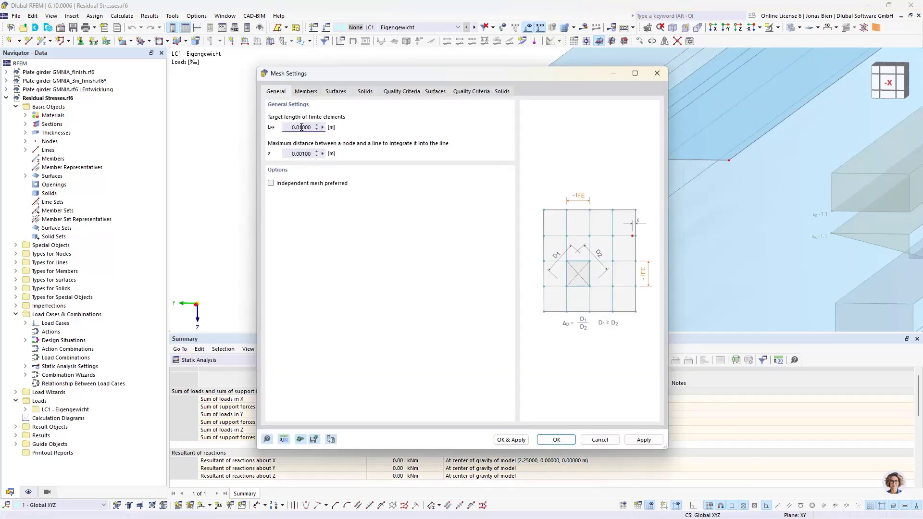
pyautogui.moveTo(300, 127); pyautogui.dragTo(303, 128)
pyautogui.click(657, 73)
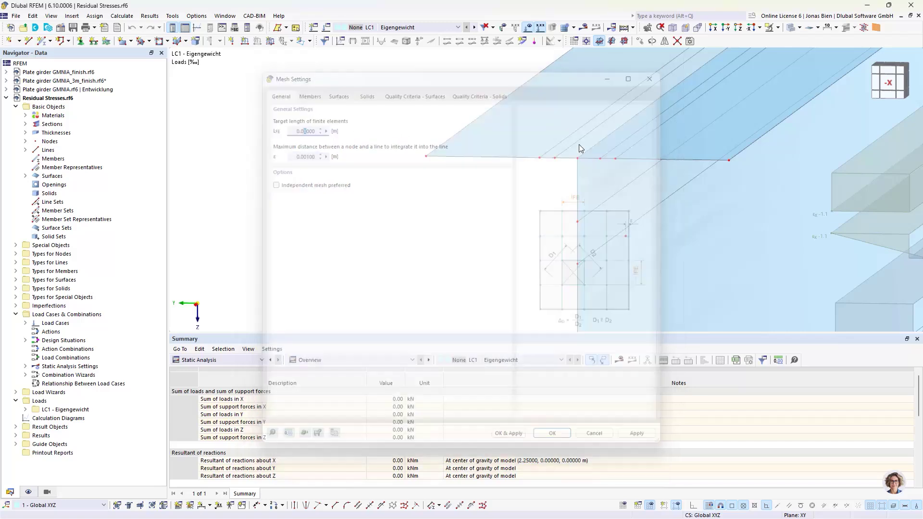
# - Display the finite element mesh and examine its division across the narrow top flange strip, surface 3
pyautogui.click(573, 27)
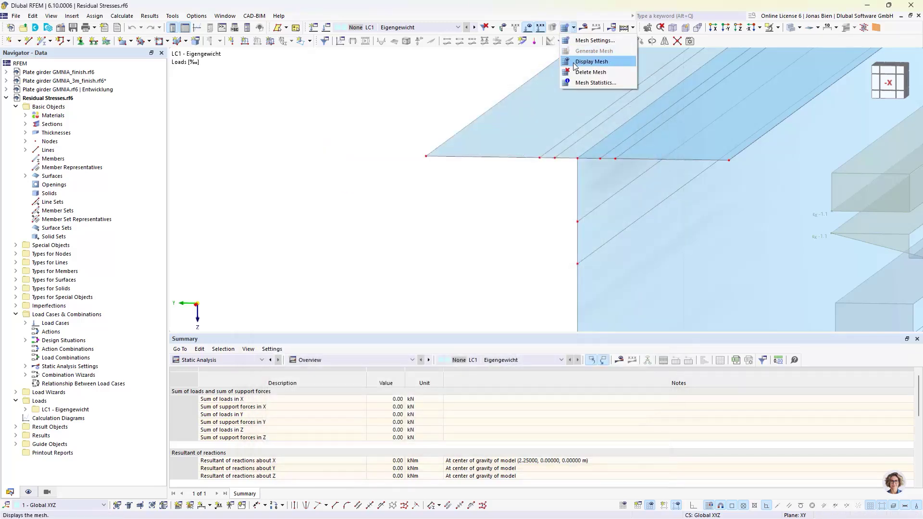
pyautogui.click(590, 61)
pyautogui.scroll(5, 557, 160)
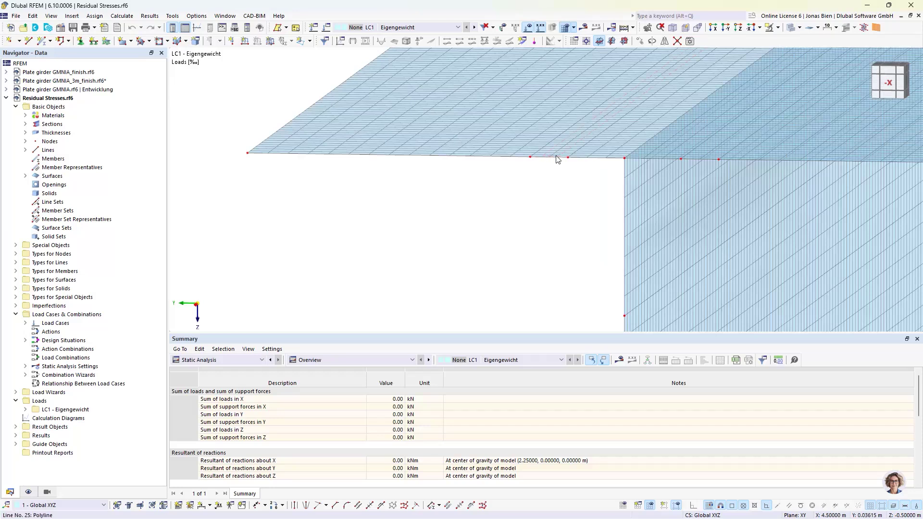
pyautogui.click(553, 151)
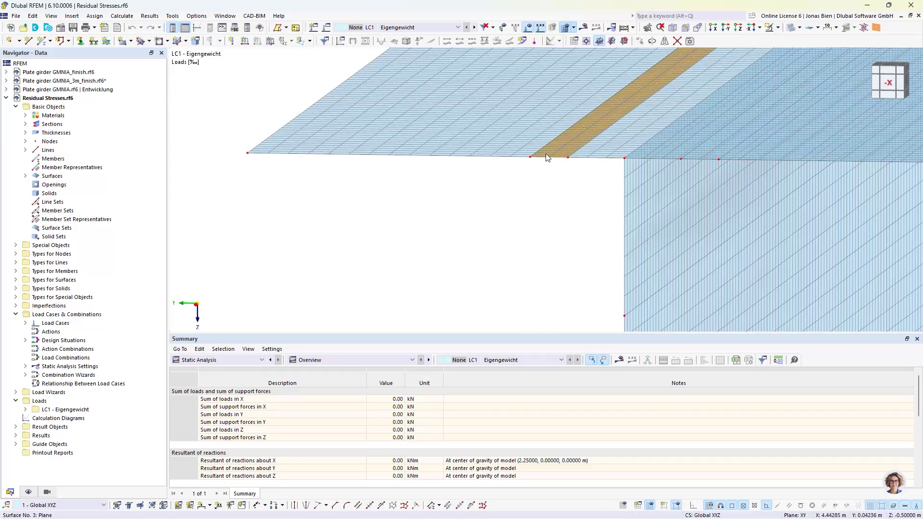
pyautogui.scroll(-1, 539, 179)
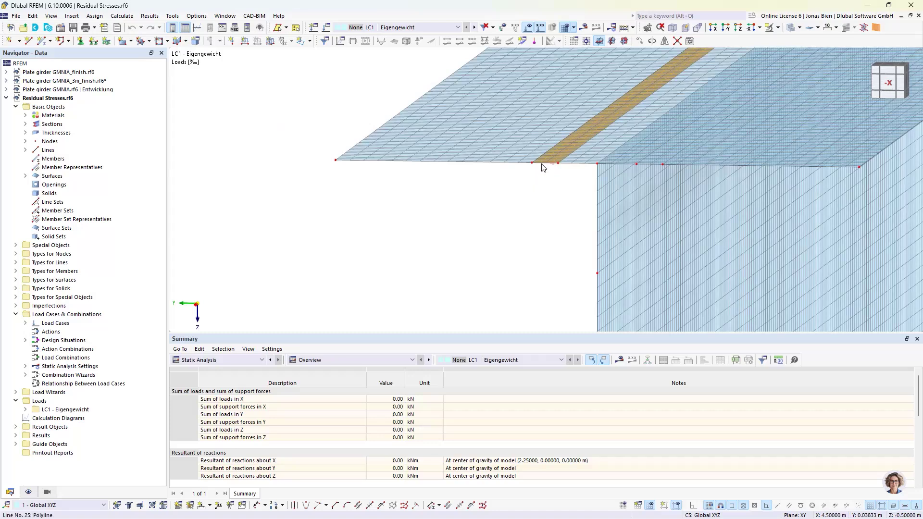
pyautogui.scroll(-3, 538, 188)
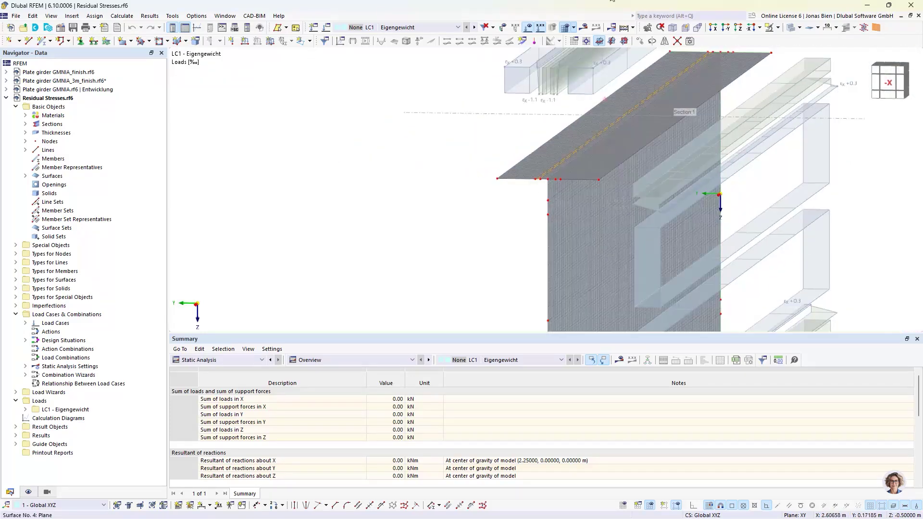
# - Hide the loads and show the LC1 axial stress results on the girder
pyautogui.click(528, 27)
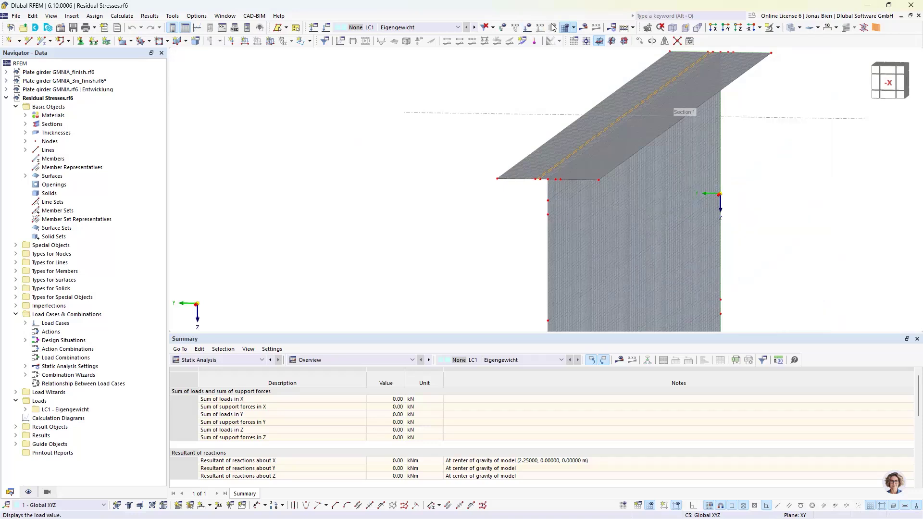
pyautogui.click(574, 28)
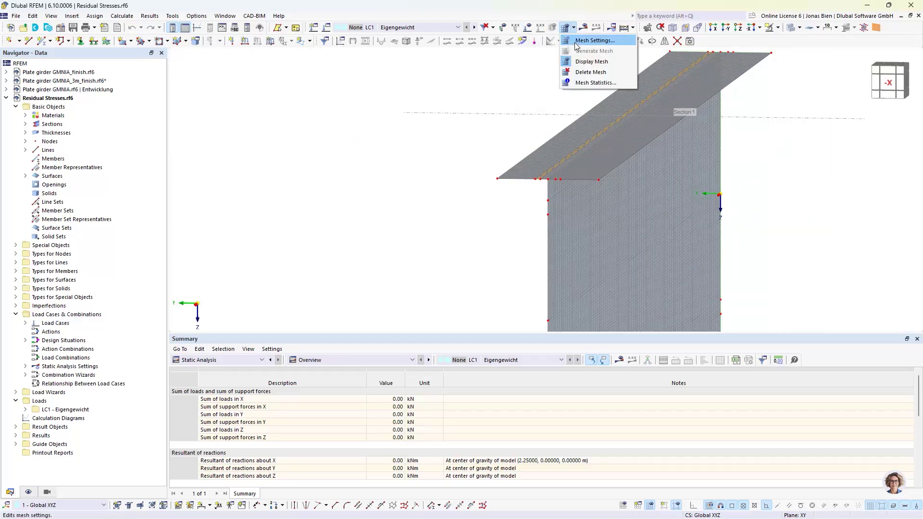
pyautogui.click(583, 28)
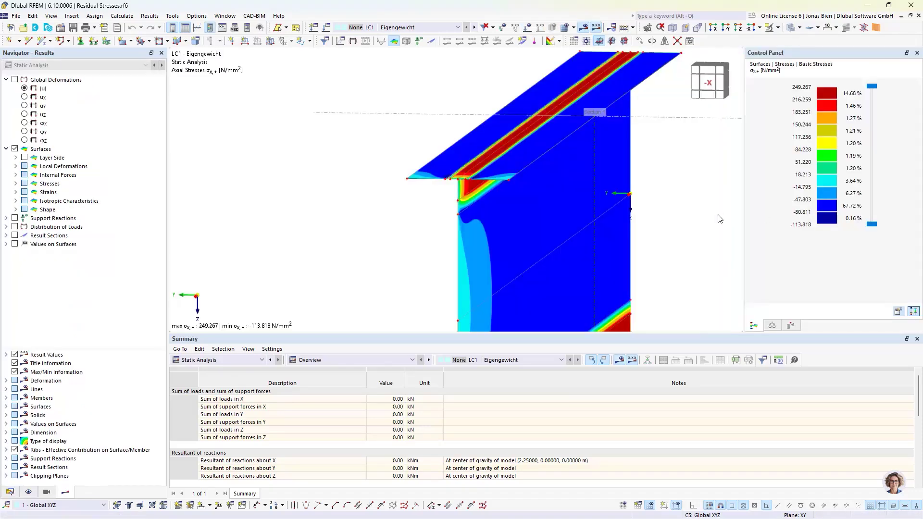
# - Inspect the line support assigned to line 5, at the top of the web edge on the girder's origin end, without editing it
pyautogui.keyDown('ctrl'); pyautogui.moveTo(719, 219); pyautogui.dragTo(391, 202, button='middle'); pyautogui.keyUp('ctrl')
pyautogui.scroll(5, 601, 237)
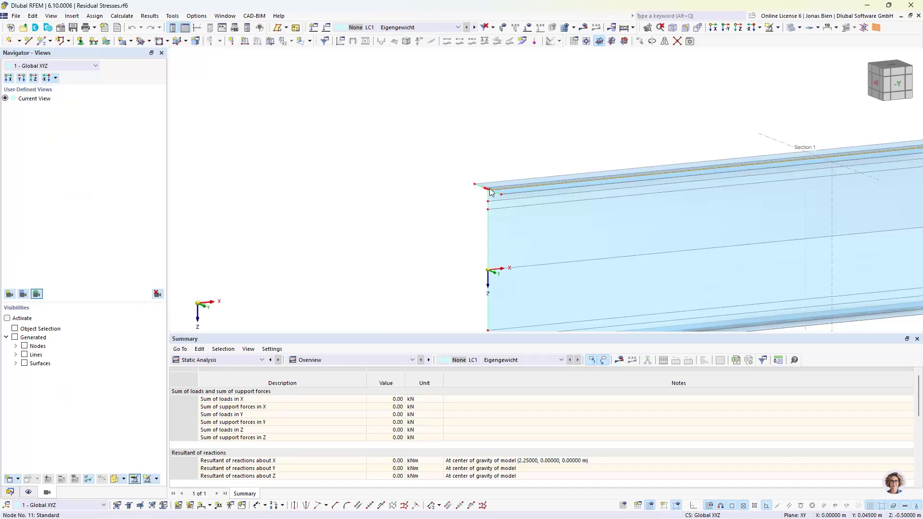
pyautogui.scroll(2, 490, 192)
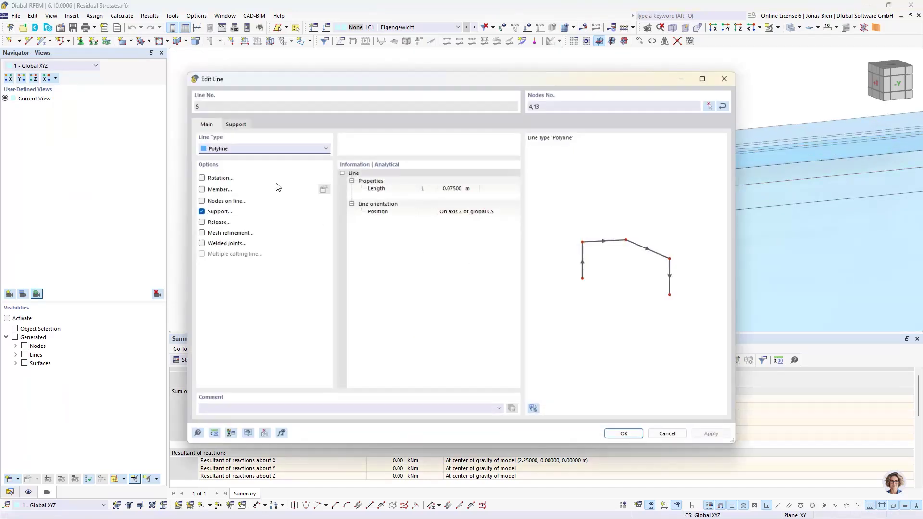
pyautogui.doubleClick(326, 222)
pyautogui.click(236, 124)
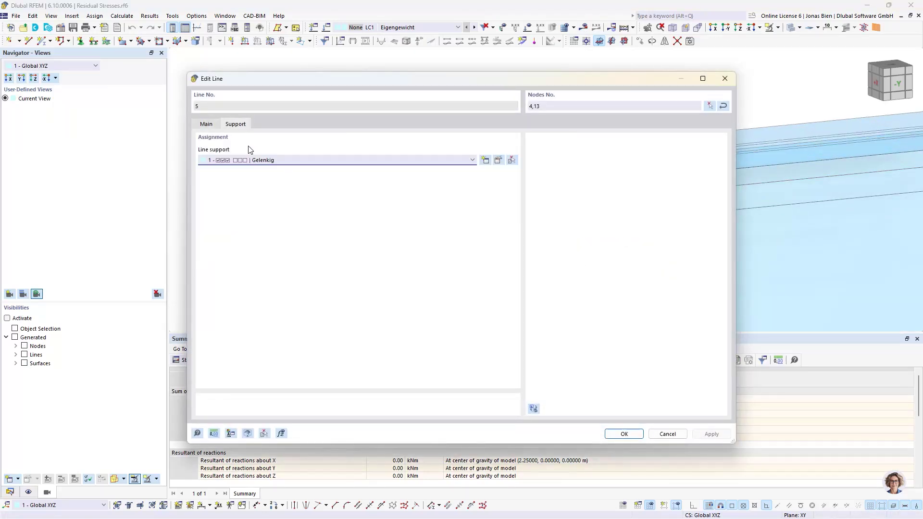
pyautogui.click(725, 78)
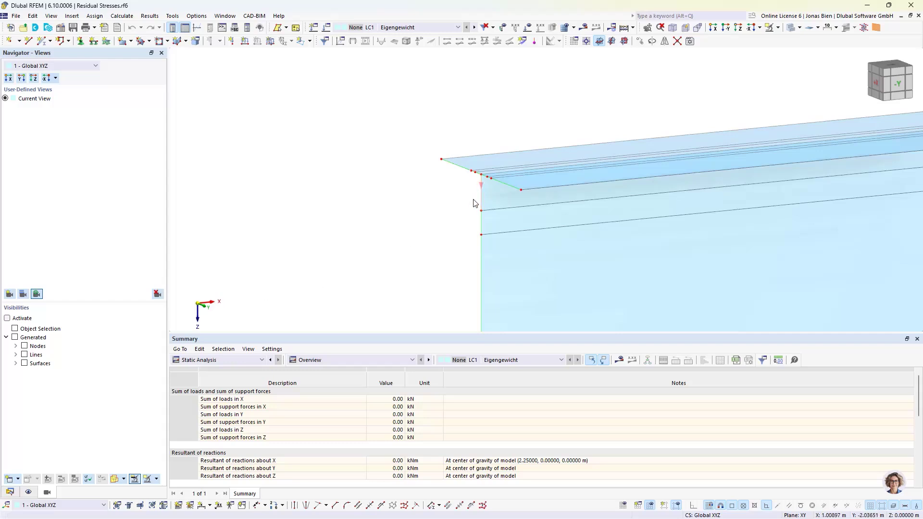
# - Inspect the girder's far end, show the LC1 axial stresses again, and view them in side elevation from -Y
pyautogui.scroll(-1, 473, 197)
pyautogui.scroll(-2, 452, 225)
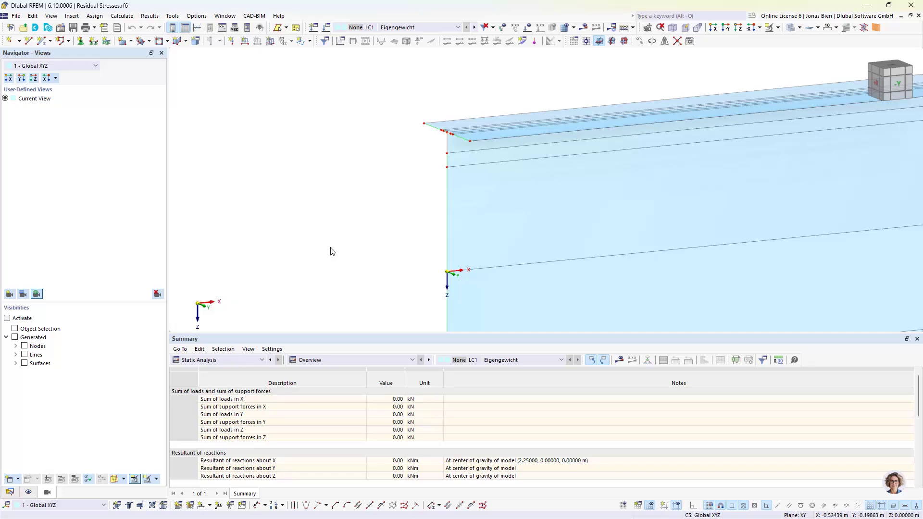
pyautogui.scroll(-2, 331, 251)
pyautogui.scroll(3, 708, 131)
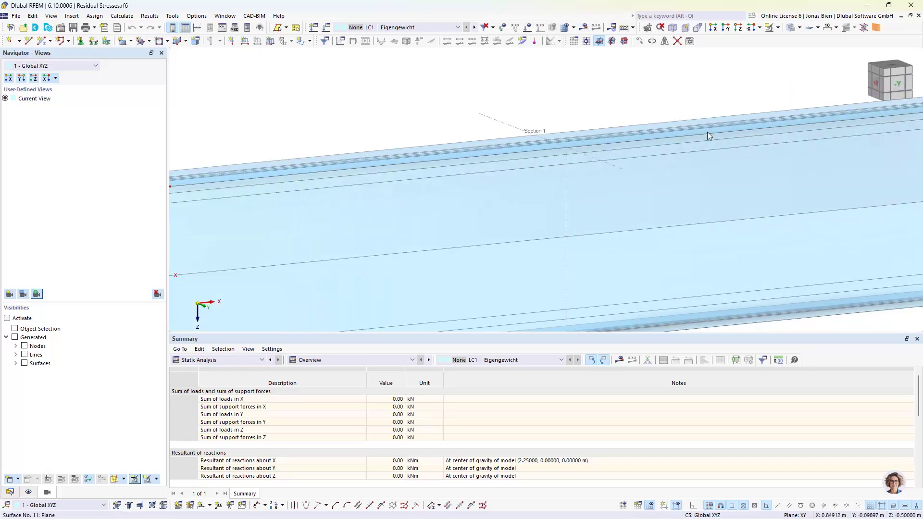
pyautogui.scroll(-2, 463, 192)
pyautogui.scroll(1, 530, 190)
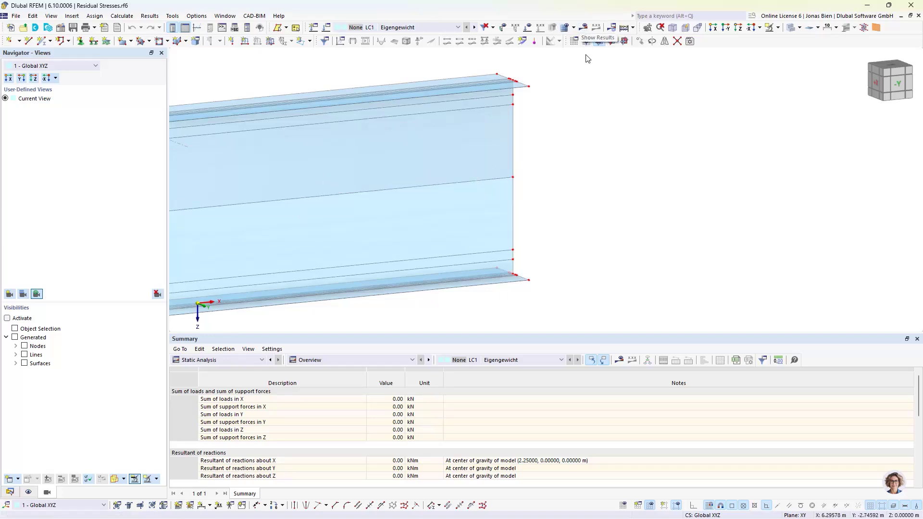
pyautogui.click(583, 29)
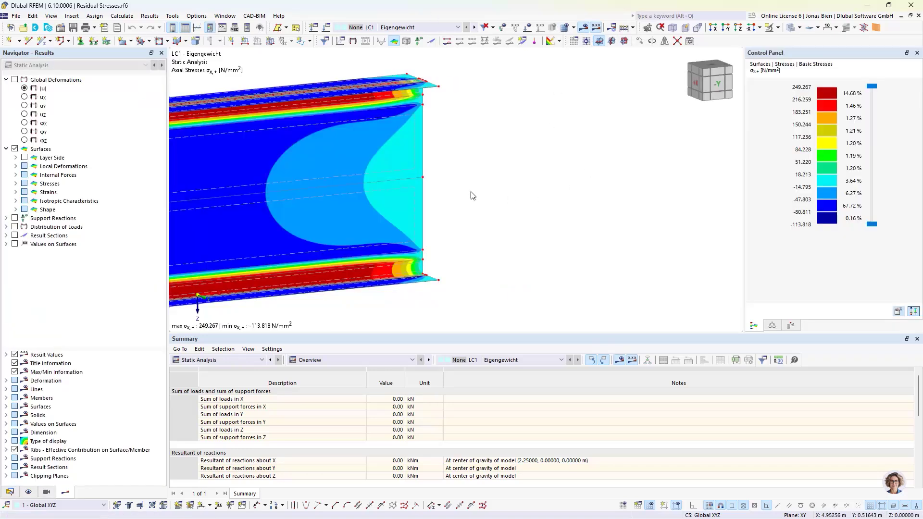
pyautogui.moveTo(470, 165); pyautogui.dragTo(639, 138, button='middle')
pyautogui.click(720, 89)
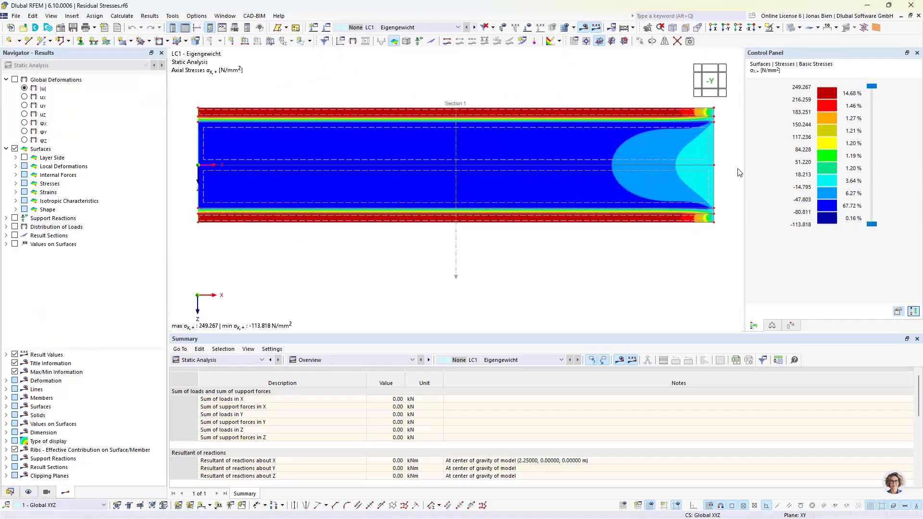
# - Examine the axial stresses in the web and flanges at the girder's far end, and display the global deformation |u| there
pyautogui.moveTo(722, 144); pyautogui.dragTo(606, 148, button='middle')
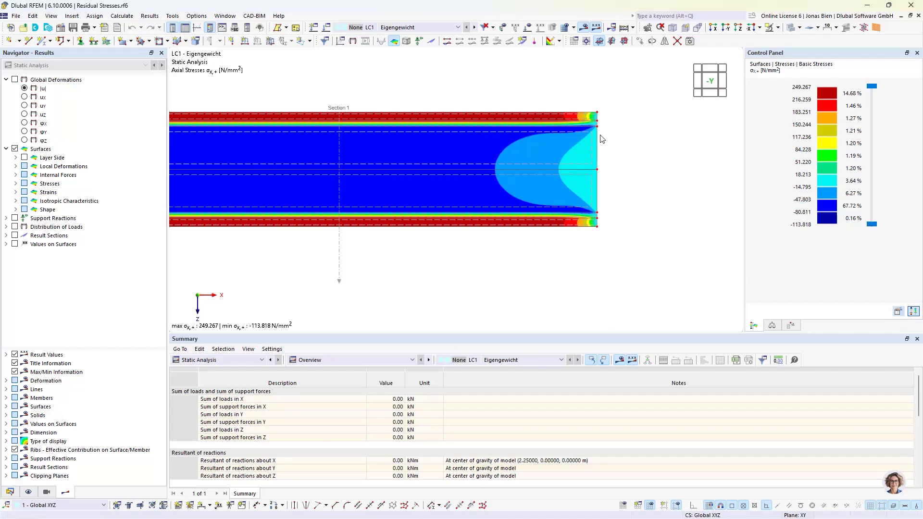
pyautogui.scroll(1, 620, 145)
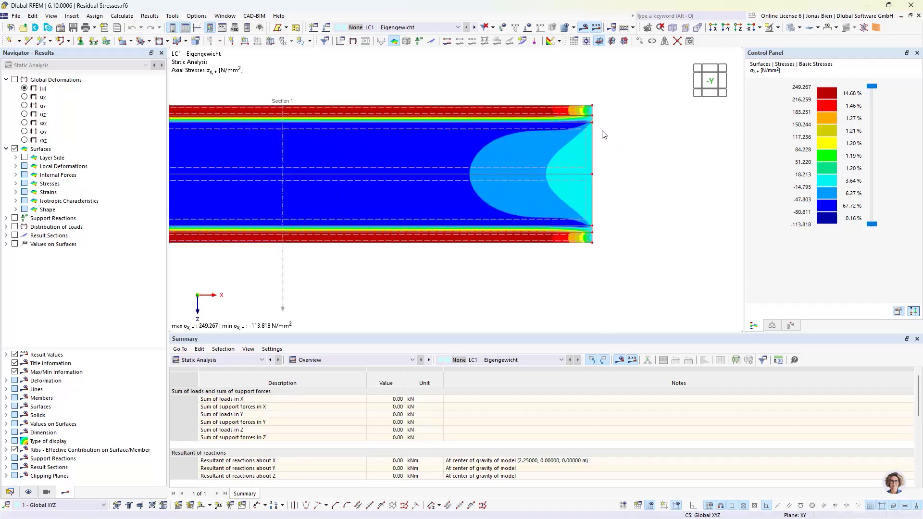
pyautogui.moveTo(603, 149); pyautogui.dragTo(559, 165, button='middle')
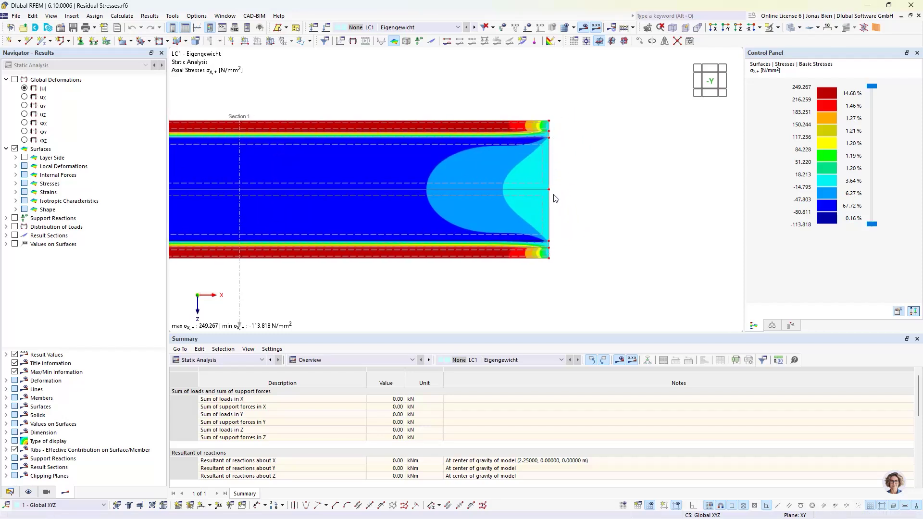
pyautogui.scroll(1, 559, 163)
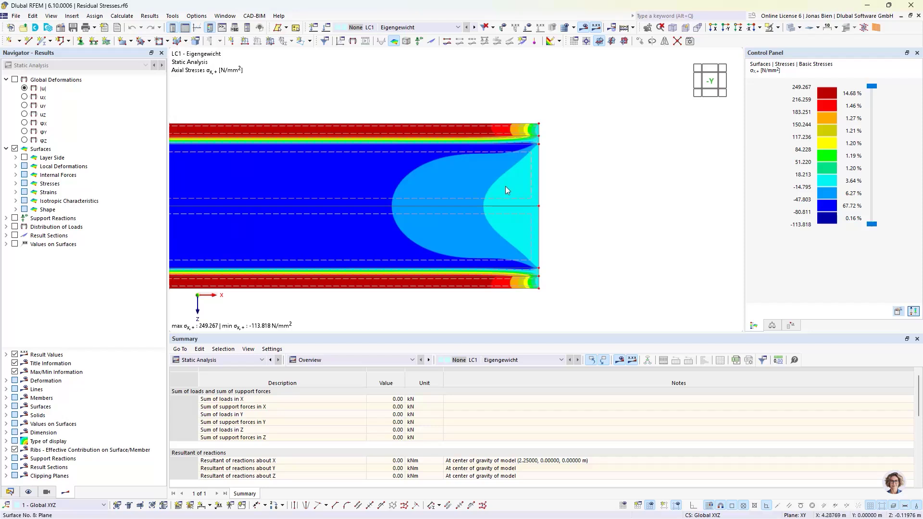
pyautogui.moveTo(508, 194)
pyautogui.click(42, 89)
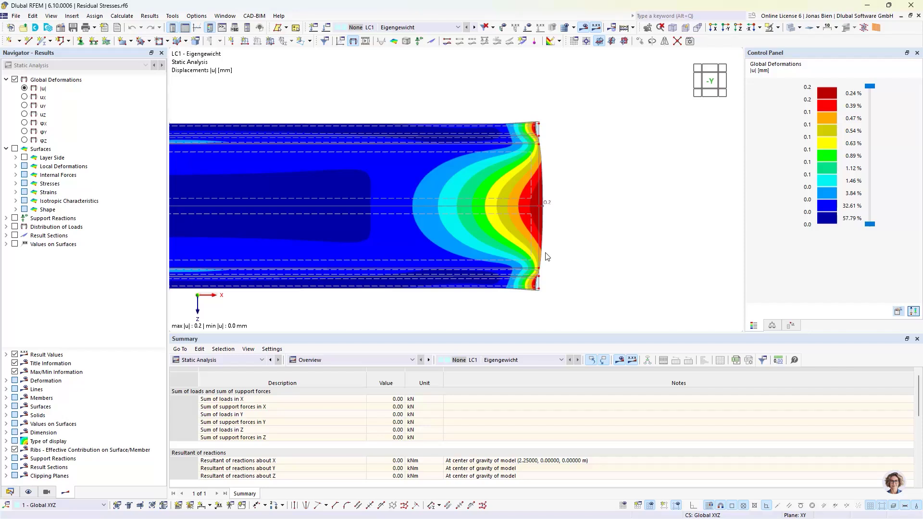
# - Examine the LC1 global deformation |u| at the girder's far end, at its origin end and along the full length in side elevation
pyautogui.keyDown('ctrl'); pyautogui.moveTo(624, 217); pyautogui.dragTo(556, 200, button='middle'); pyautogui.keyUp('ctrl')
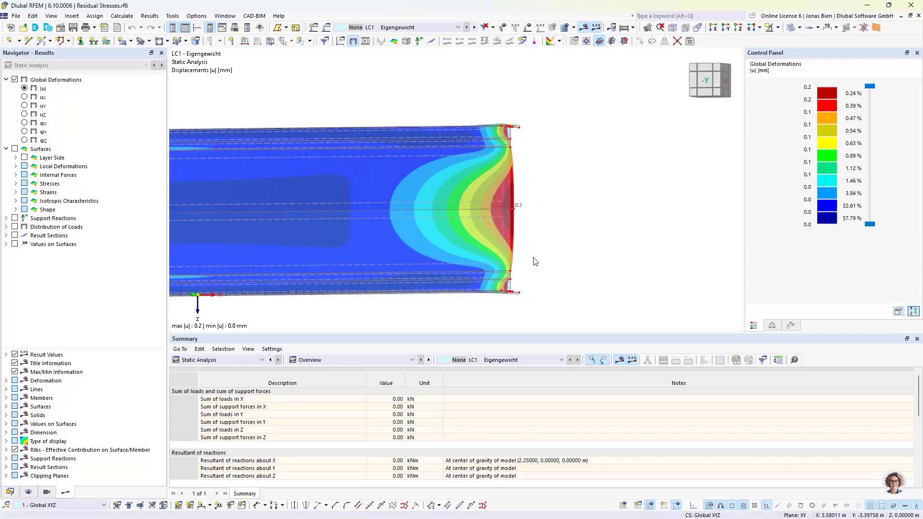
pyautogui.scroll(1, 533, 293)
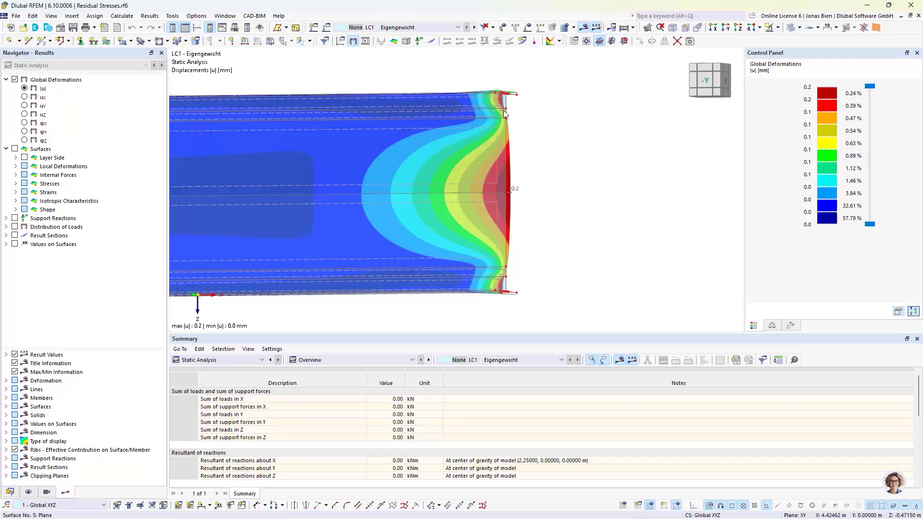
pyautogui.keyDown('ctrl'); pyautogui.moveTo(572, 170); pyautogui.dragTo(607, 176, button='middle'); pyautogui.keyUp('ctrl')
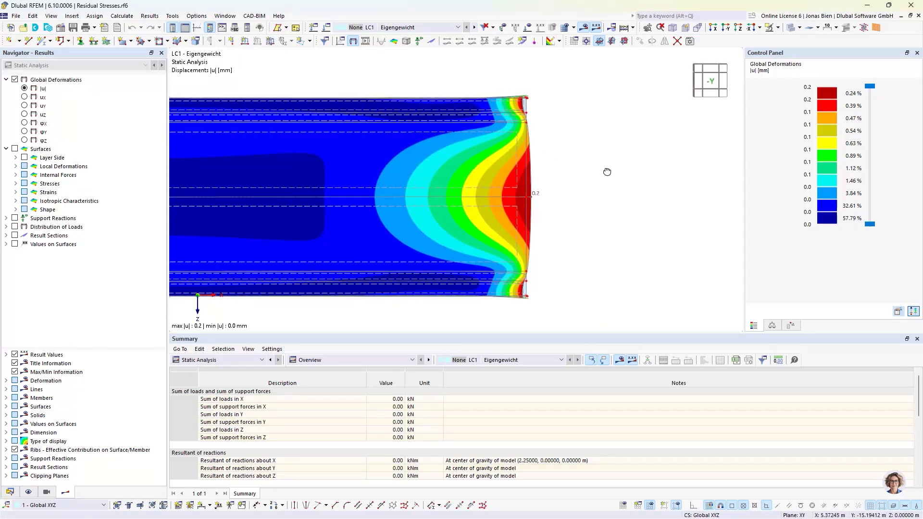
pyautogui.scroll(-3, 594, 218)
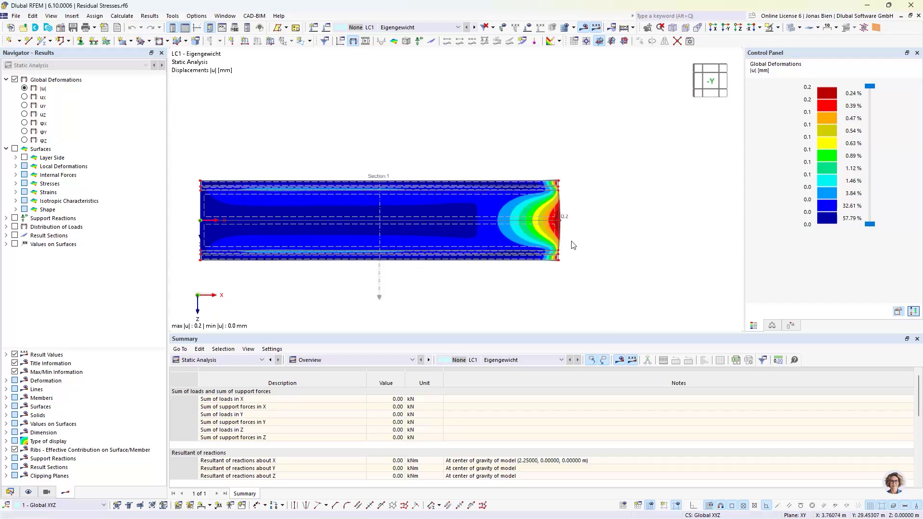
pyautogui.scroll(4, 304, 212)
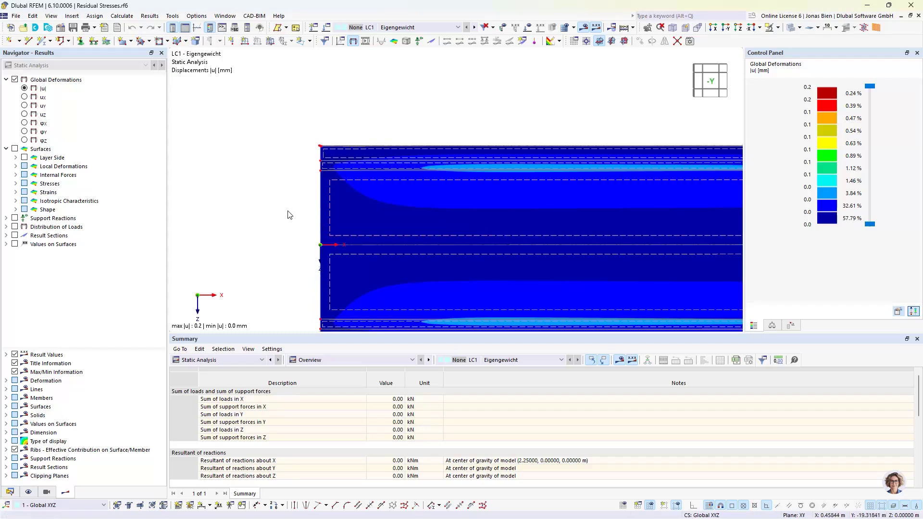
pyautogui.scroll(-4, 568, 195)
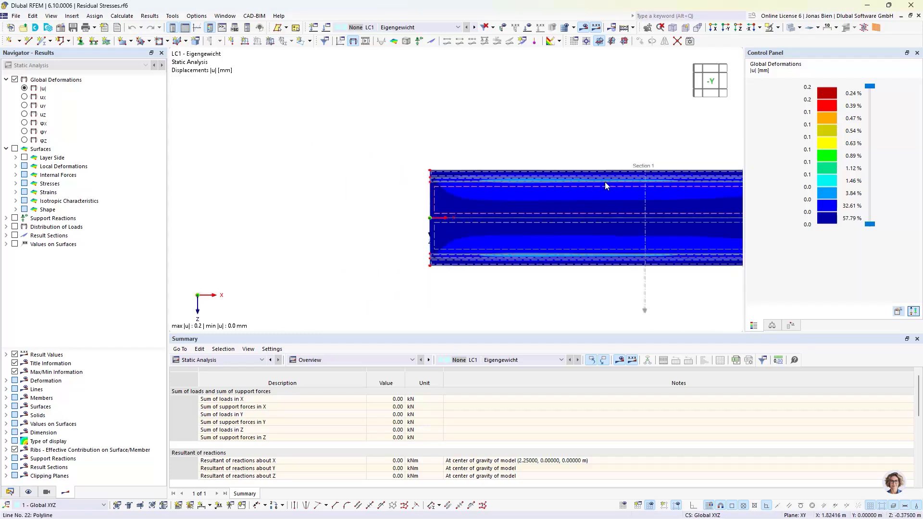
pyautogui.moveTo(605, 182); pyautogui.dragTo(483, 196, button='middle')
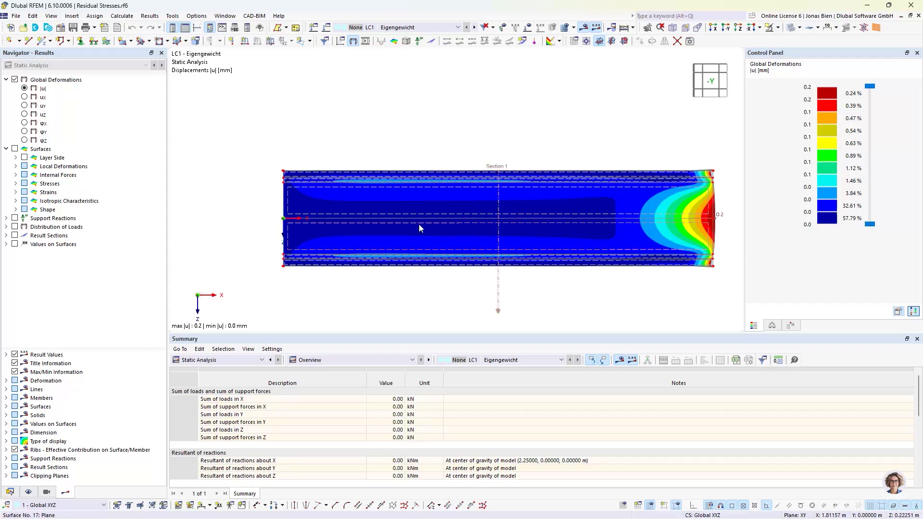
# - Show the basic surface stress σx,+ on the girder and examine its distribution over web and flanges in an oblique 3D view
pyautogui.click(18, 183)
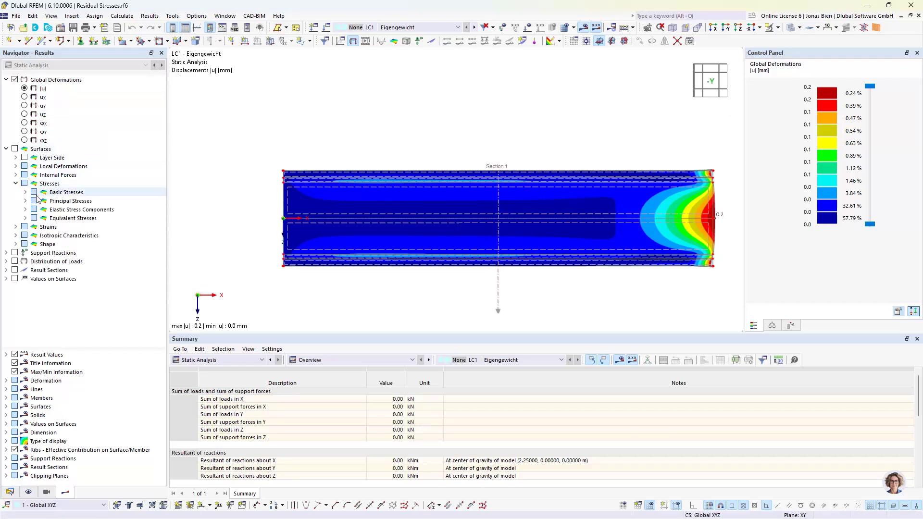
pyautogui.click(25, 192)
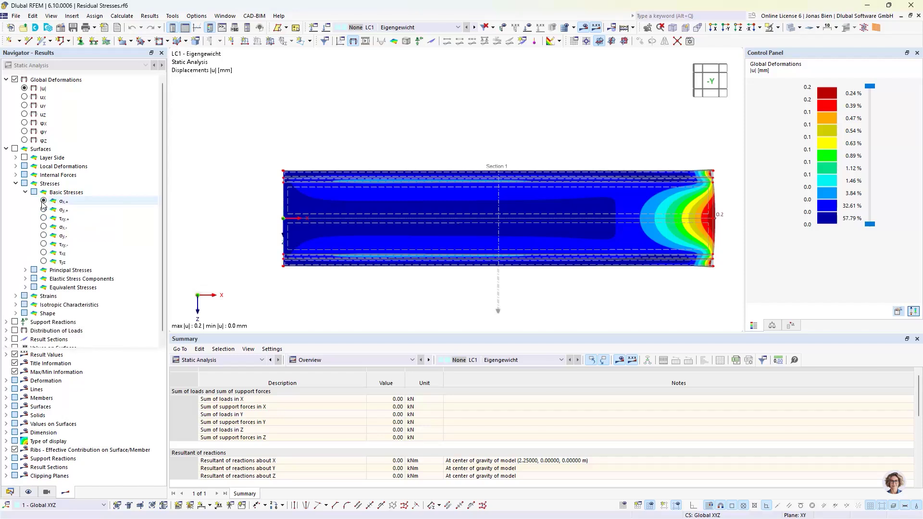
pyautogui.click(44, 201)
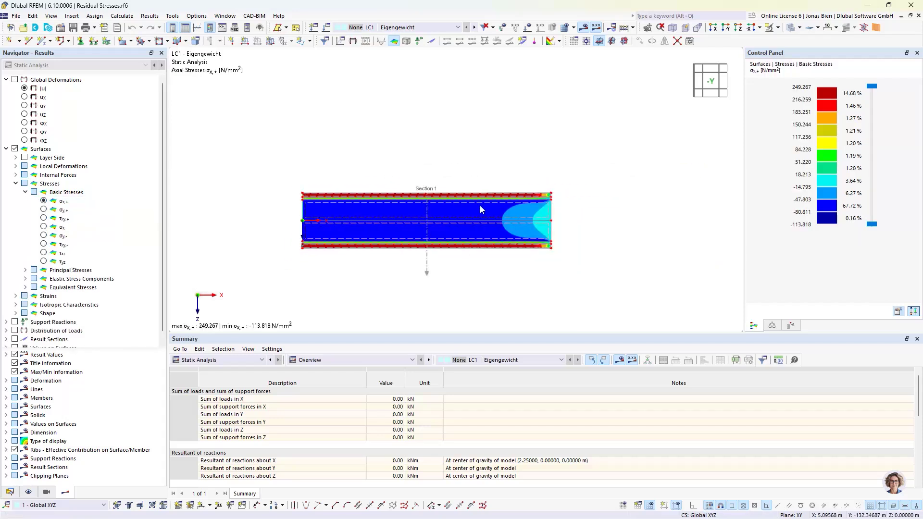
pyautogui.keyDown('ctrl'); pyautogui.moveTo(480, 206); pyautogui.dragTo(437, 236, button='middle'); pyautogui.keyUp('ctrl')
pyautogui.scroll(3, 435, 226)
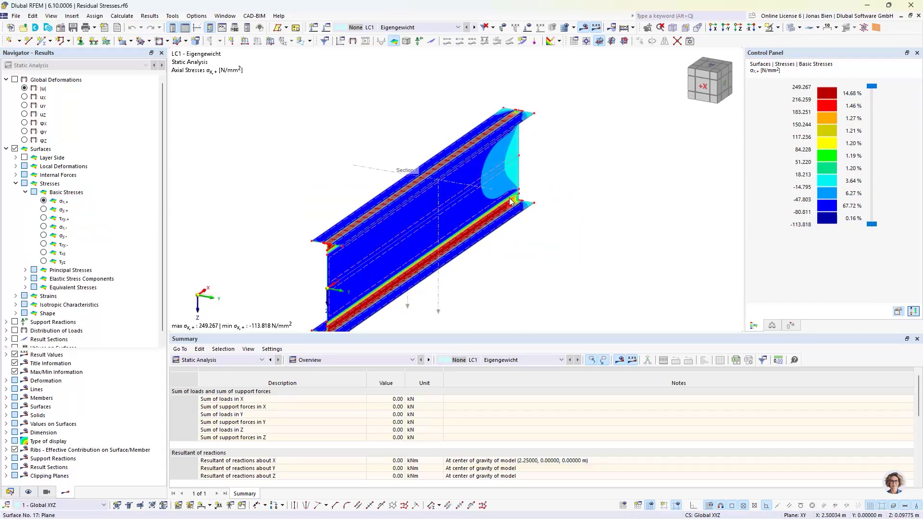
# - Display the result section diagrams of the axial stress σx,+ on the girder and hide the surface results
pyautogui.scroll(2, 430, 295)
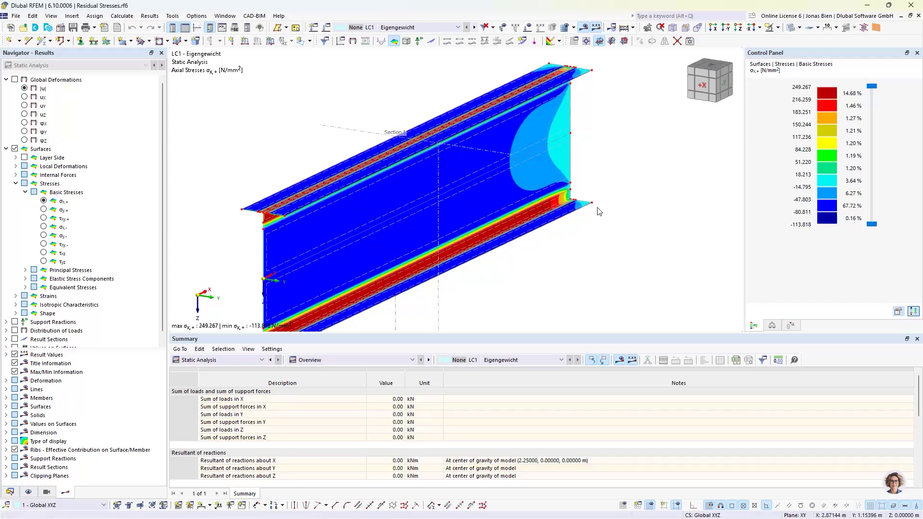
pyautogui.keyDown('ctrl'); pyautogui.moveTo(478, 272); pyautogui.dragTo(442, 287, button='middle'); pyautogui.keyUp('ctrl')
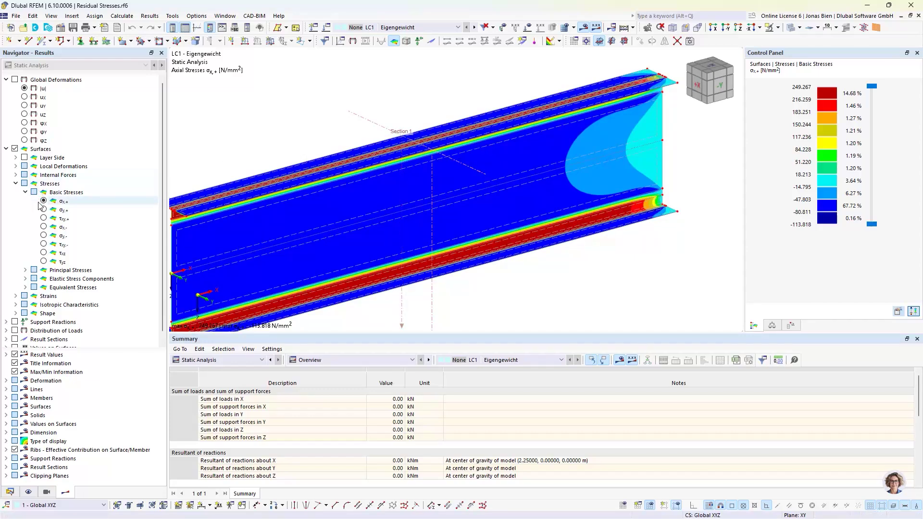
pyautogui.scroll(-3, 538, 227)
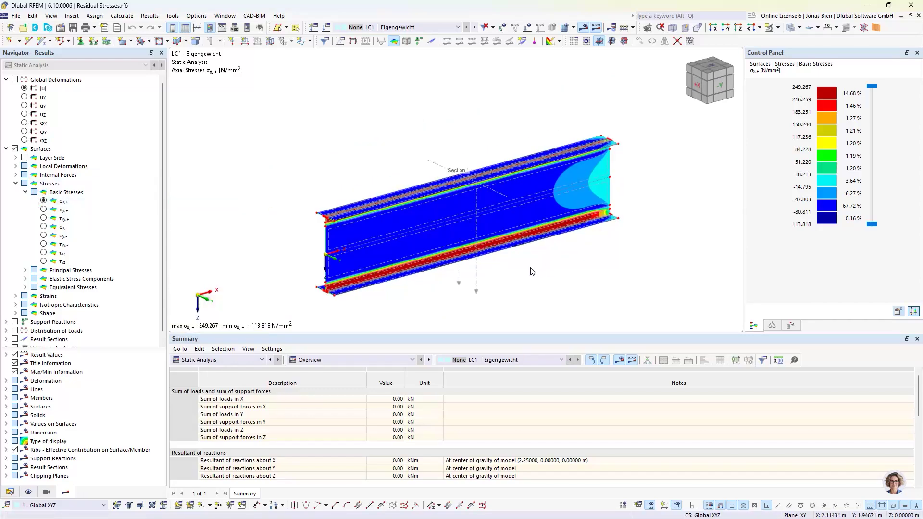
pyautogui.keyDown('ctrl'); pyautogui.moveTo(504, 240); pyautogui.dragTo(508, 265, button='middle'); pyautogui.keyUp('ctrl')
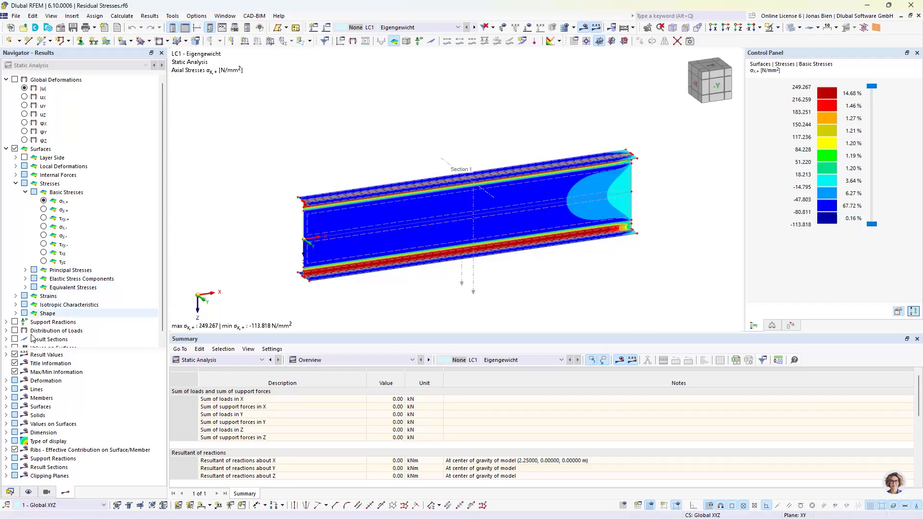
pyautogui.click(15, 340)
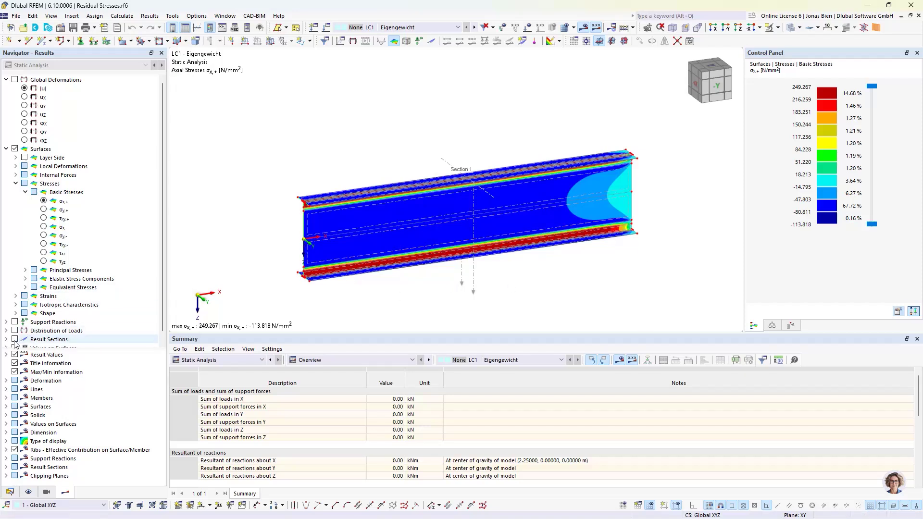
pyautogui.click(15, 149)
# - Examine the axial stress distribution along Section 1 in the girder's flanges and web
pyautogui.scroll(3, 480, 249)
pyautogui.keyDown('ctrl'); pyautogui.moveTo(480, 249); pyautogui.dragTo(500, 244, button='middle'); pyautogui.keyUp('ctrl')
pyautogui.scroll(4, 490, 241)
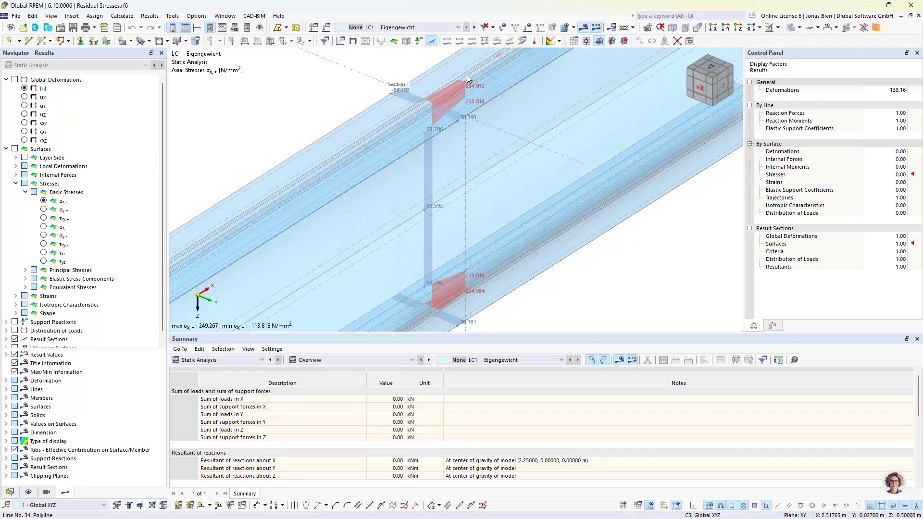
pyautogui.scroll(1, 466, 74)
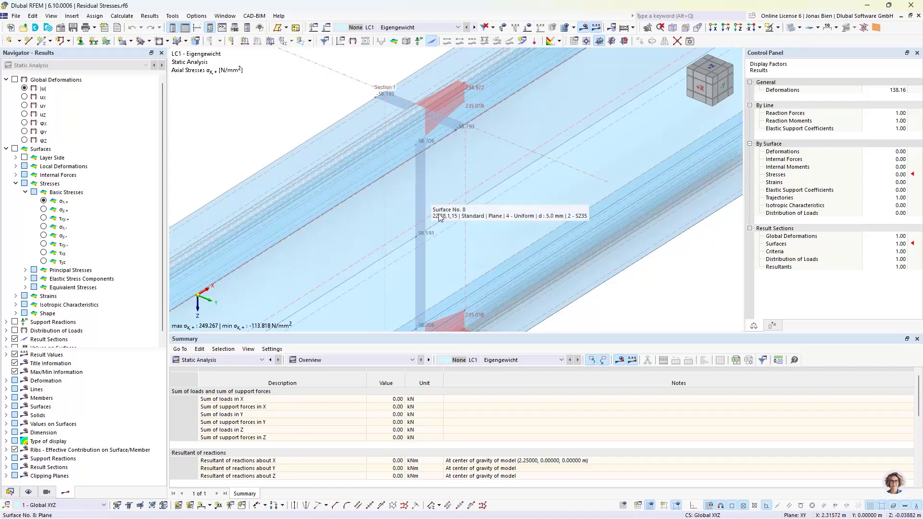
pyautogui.scroll(-3, 438, 217)
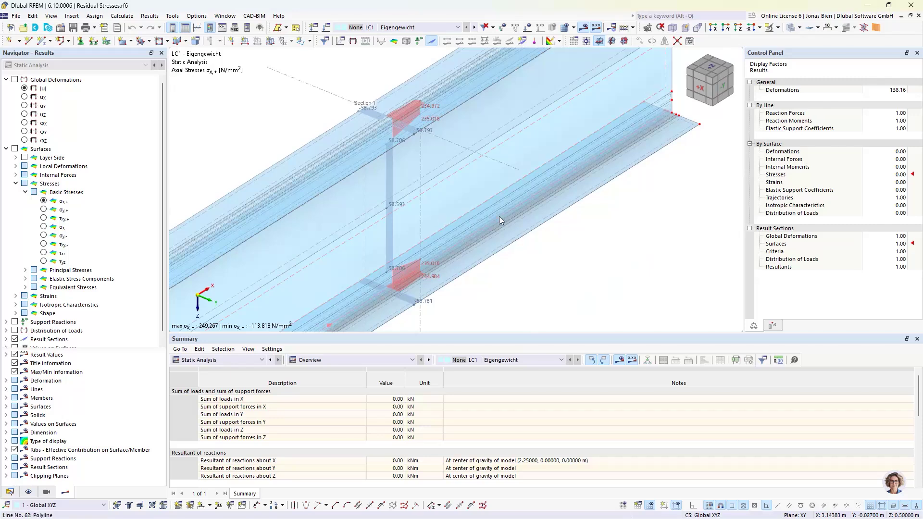
pyautogui.moveTo(500, 218); pyautogui.dragTo(556, 206, button='middle')
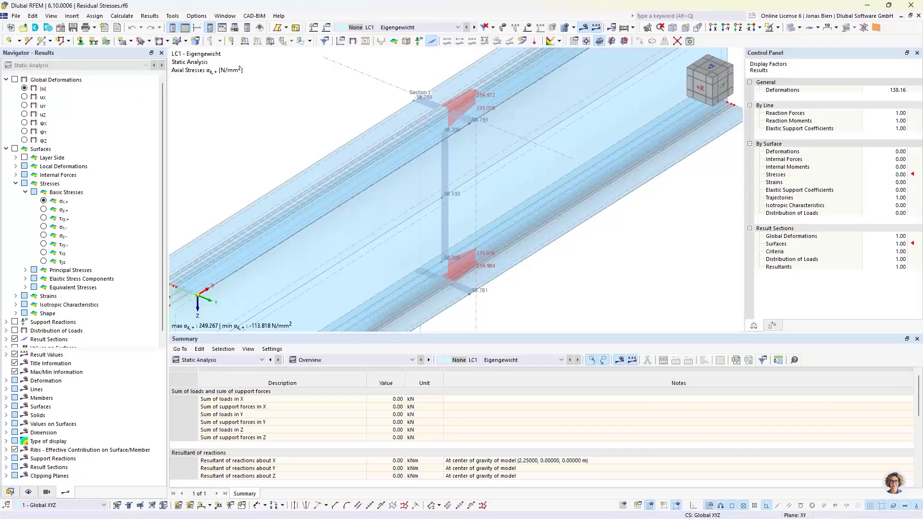
pyautogui.scroll(-3, 290, 133)
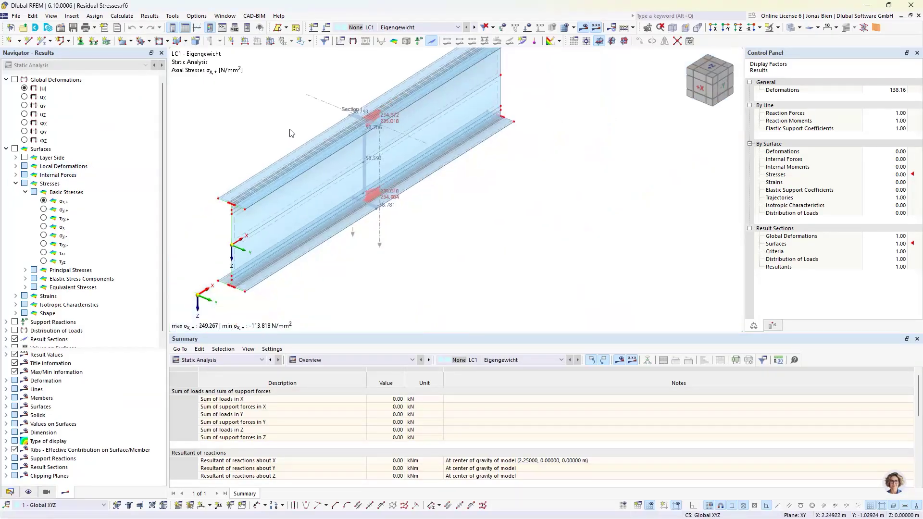
pyautogui.moveTo(290, 133); pyautogui.dragTo(303, 132, button='middle')
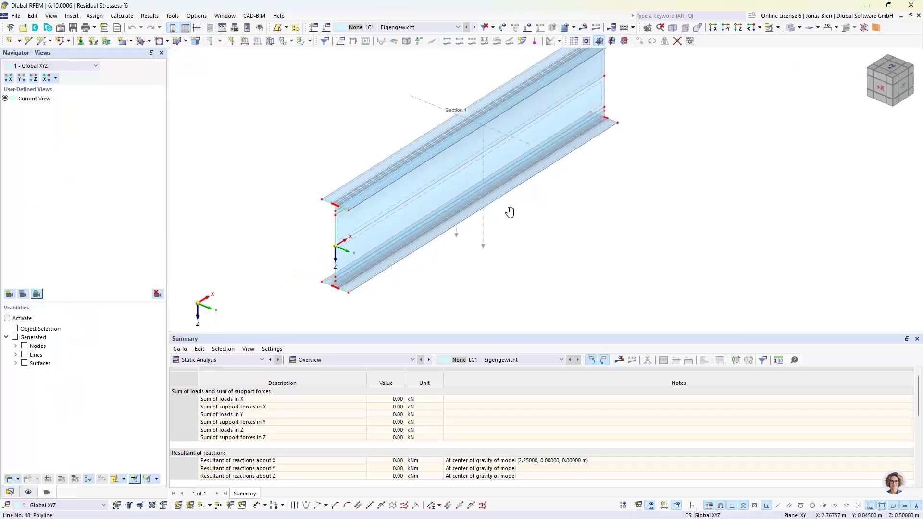
# - Display the LC1 loads and inspect the upper flange's axial strain surface load and its load type options without applying changes
pyautogui.moveTo(509, 212); pyautogui.dragTo(526, 266, button='middle')
pyautogui.click(528, 27)
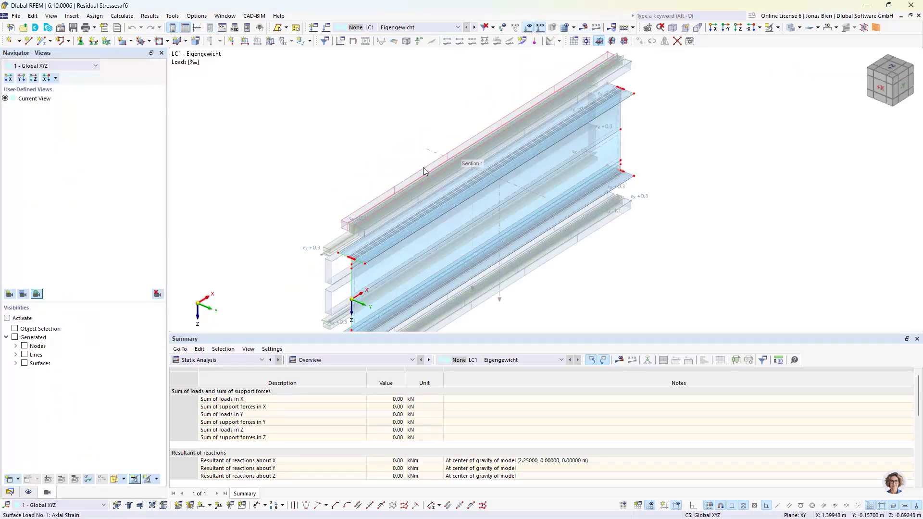
pyautogui.doubleClick(423, 168)
pyautogui.click(216, 278)
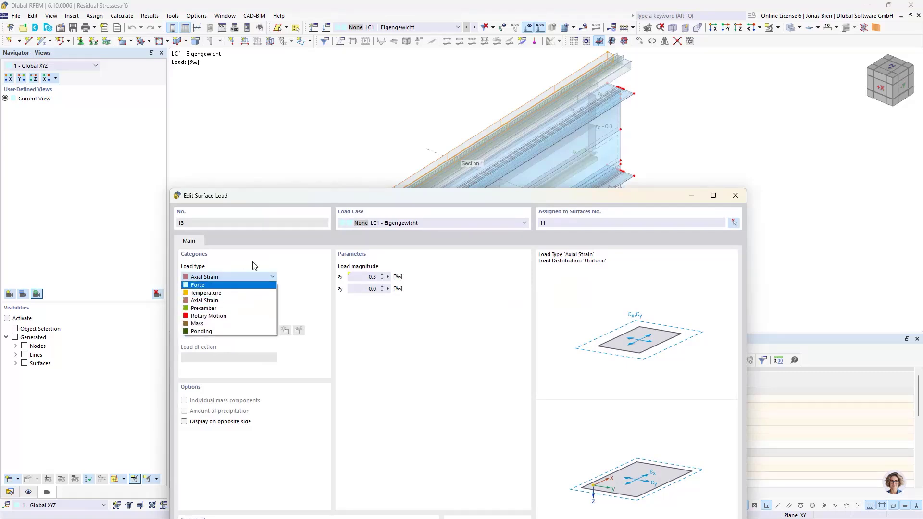
pyautogui.click(269, 257)
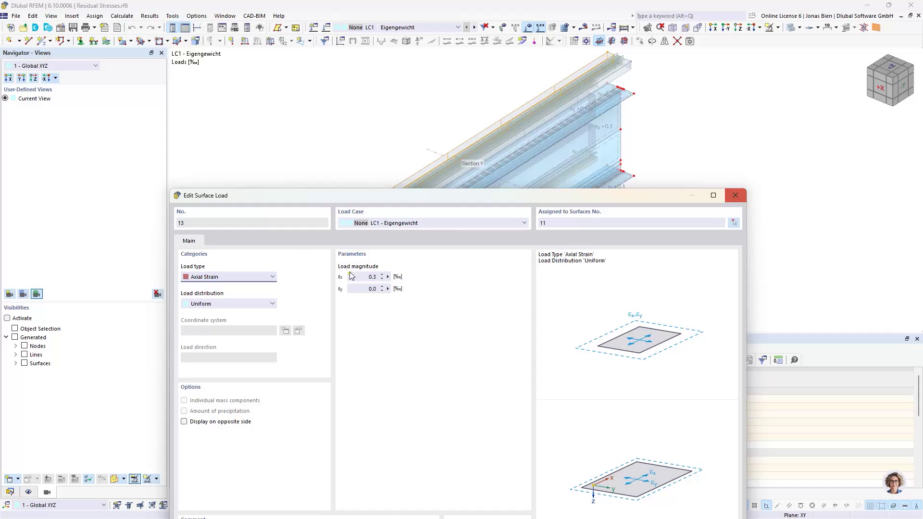
pyautogui.click(739, 196)
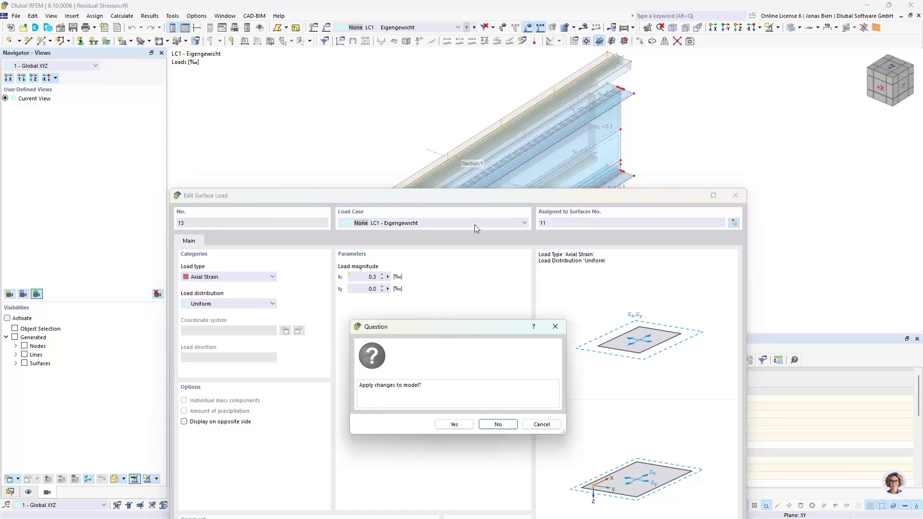
pyautogui.click(497, 422)
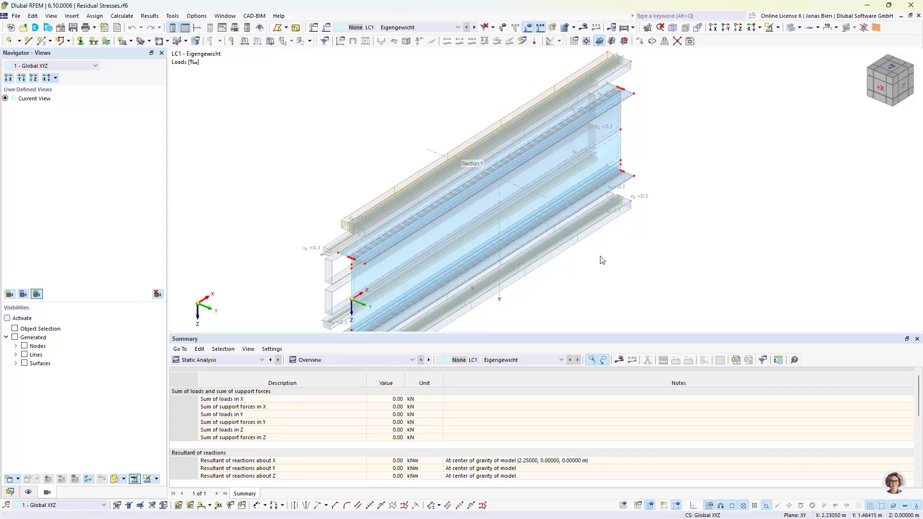
# - Close the Residual Stresses.rf6 model and return to the Plate girder GMNIA.rf6 model
pyautogui.moveTo(602, 260); pyautogui.dragTo(630, 198, button='middle')
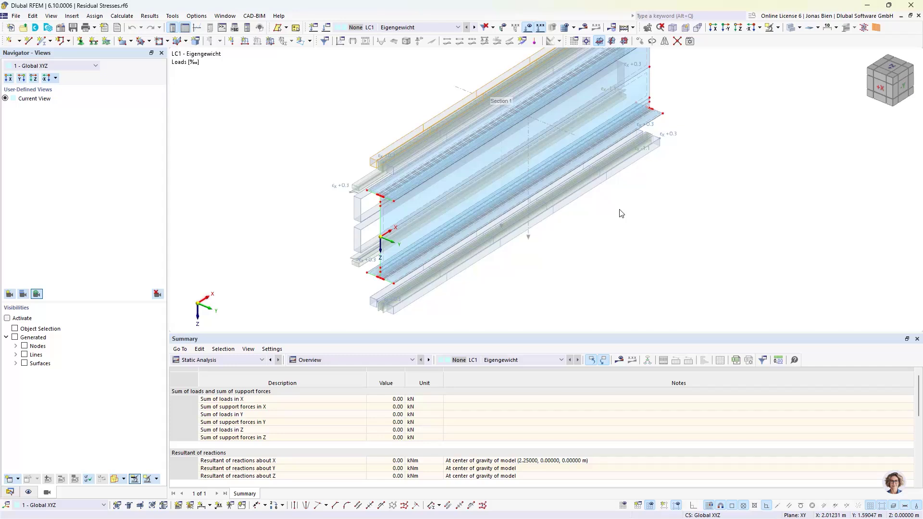
pyautogui.click(10, 491)
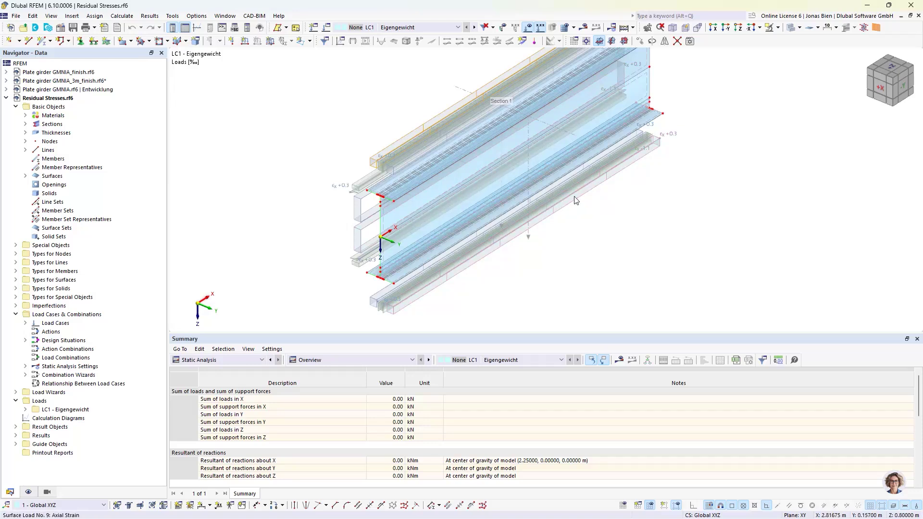
pyautogui.moveTo(603, 181); pyautogui.dragTo(593, 196, button='middle')
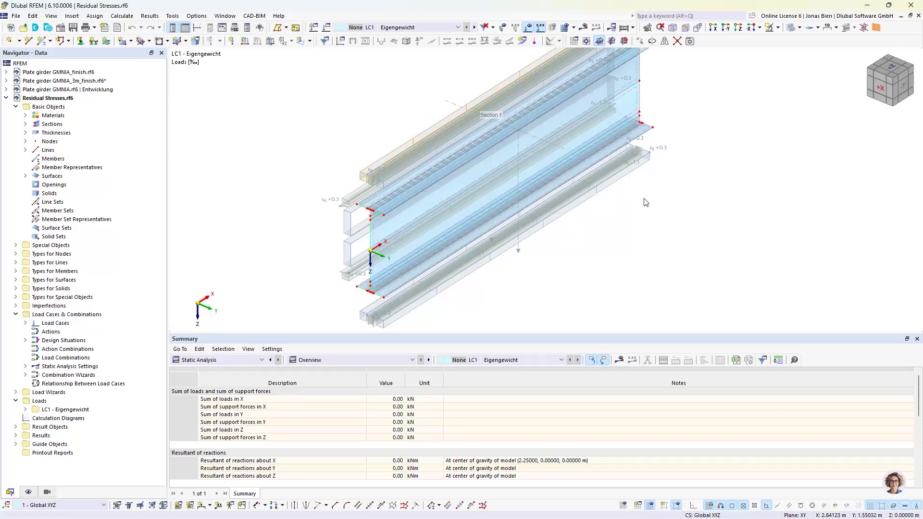
pyautogui.click(918, 18)
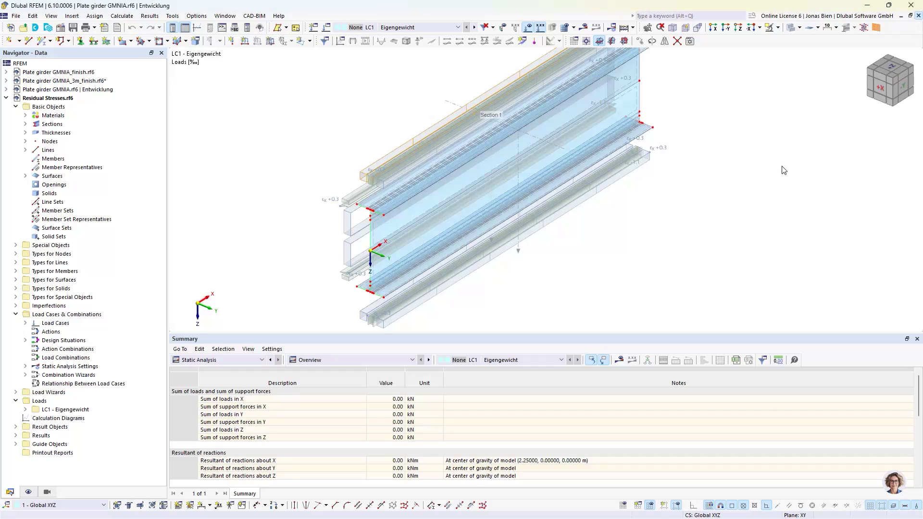
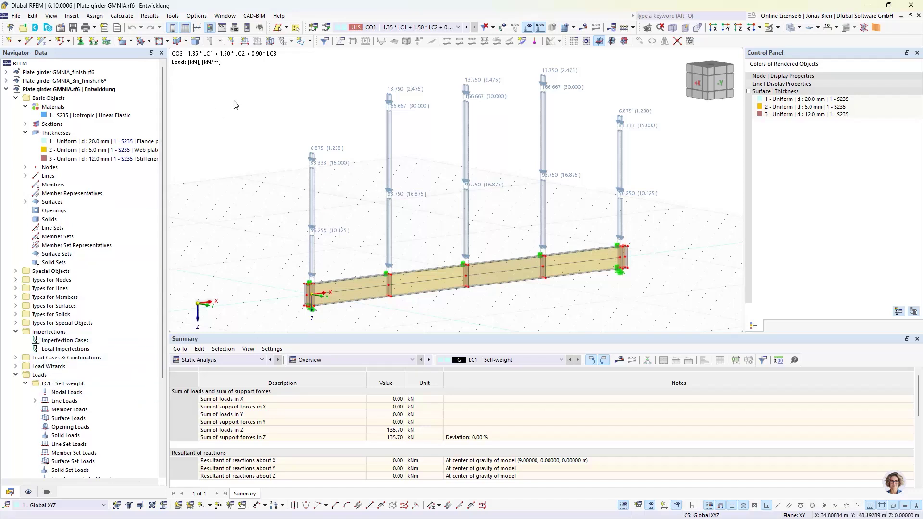
# - Create load case LC4 named "Bow imperfection (static)" with action category None
pyautogui.doubleClick(329, 172)
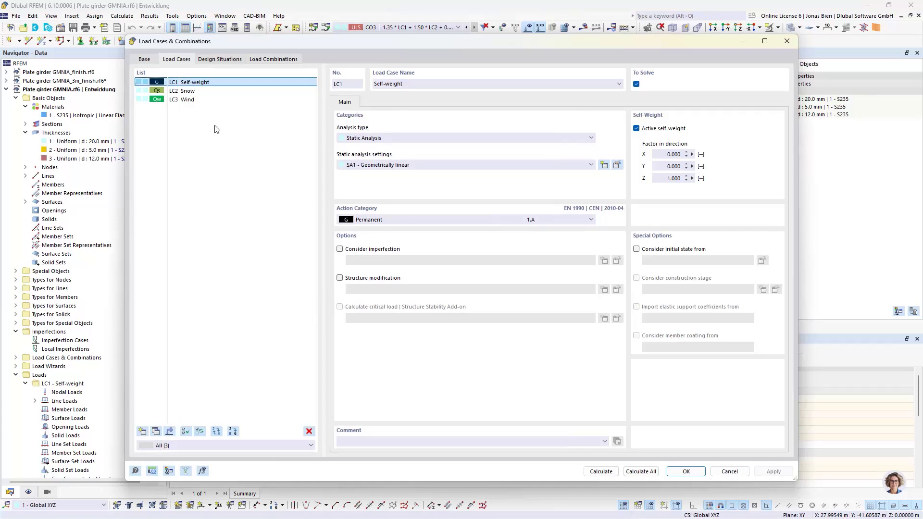
pyautogui.click(142, 431)
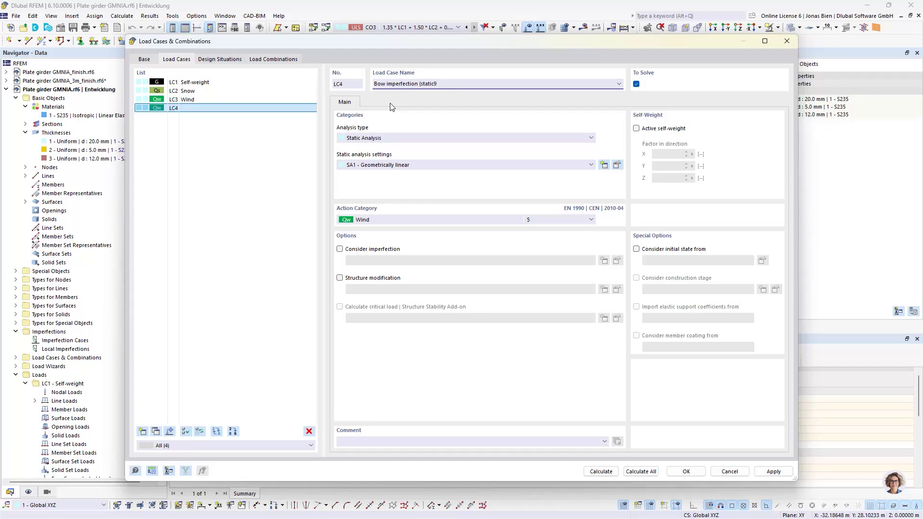
pyautogui.click(380, 221)
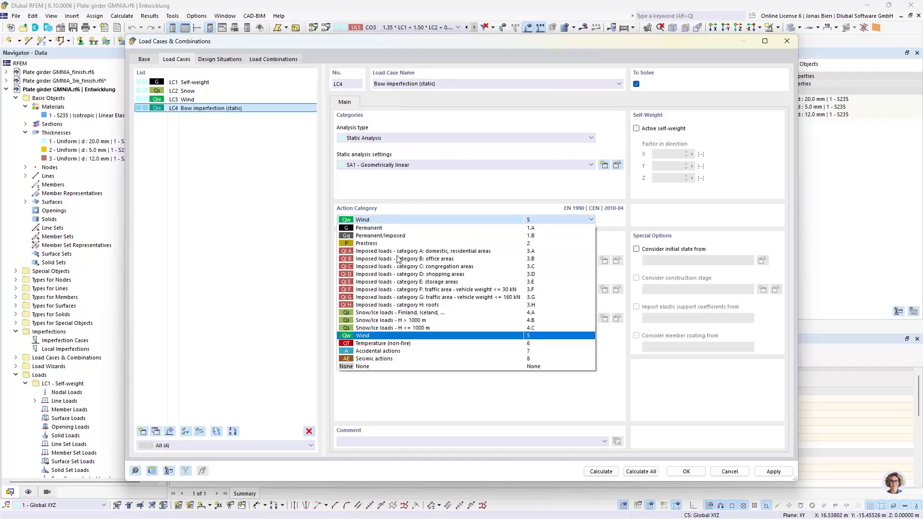
pyautogui.click(366, 367)
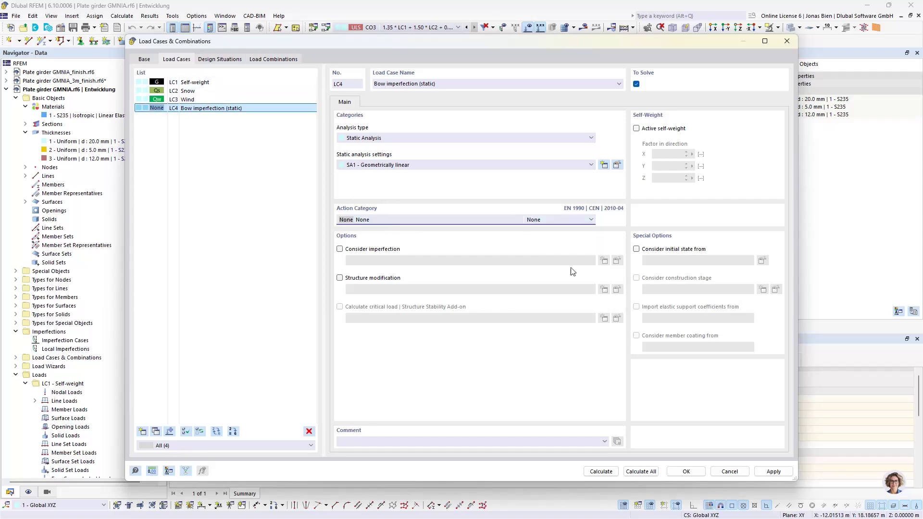
pyautogui.click(690, 473)
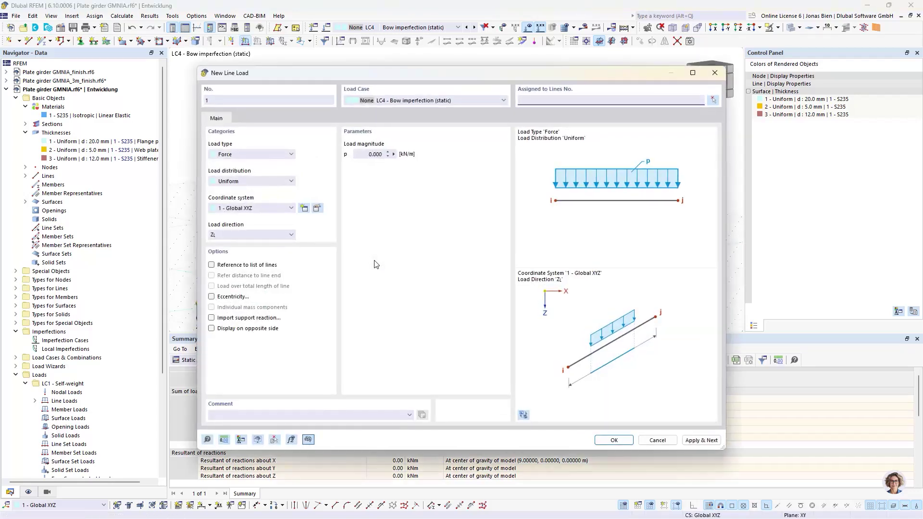
# - Define a new uniform line load of 1 kN/m in LC4 acting globally in Y on true length
pyautogui.click(378, 154)
pyautogui.write('1')
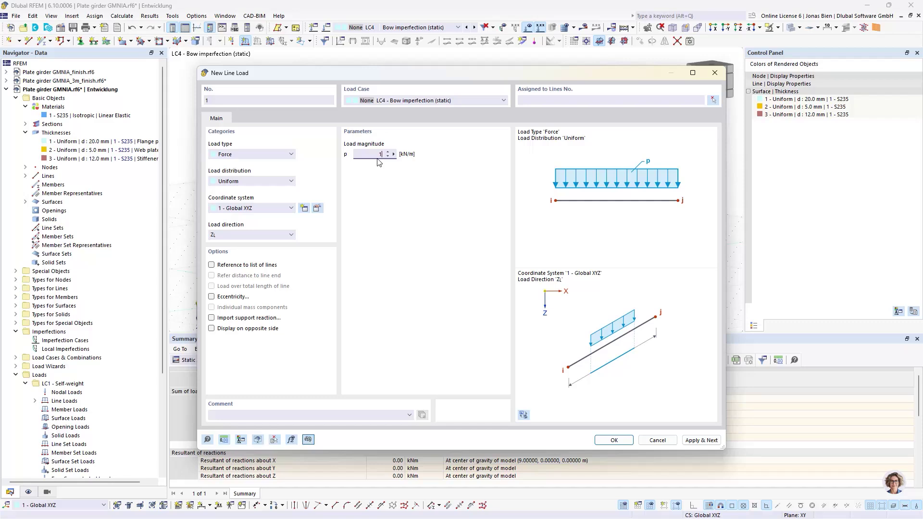
pyautogui.click(271, 236)
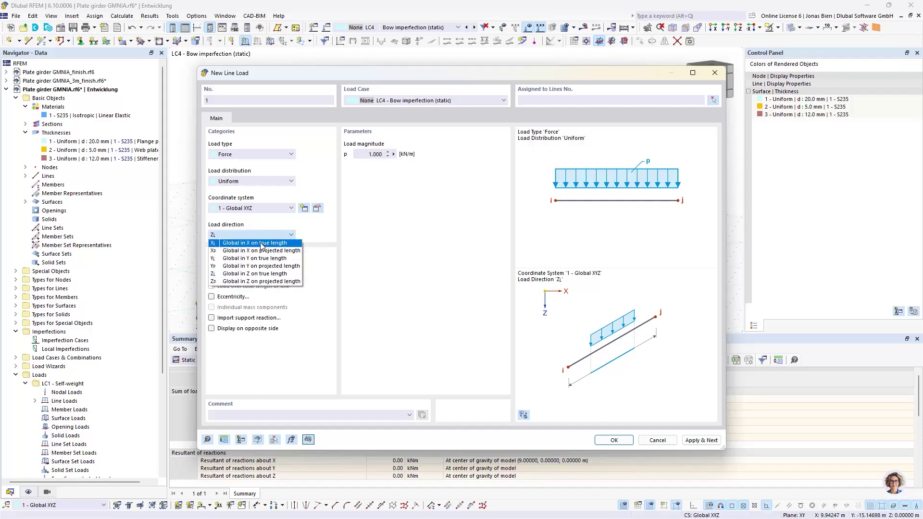
pyautogui.click(321, 76)
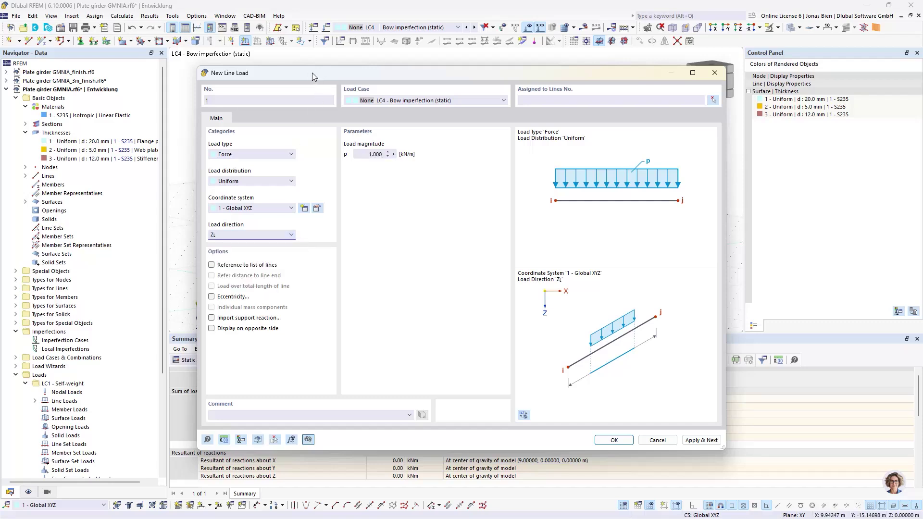
pyautogui.moveTo(313, 73); pyautogui.dragTo(400, 74)
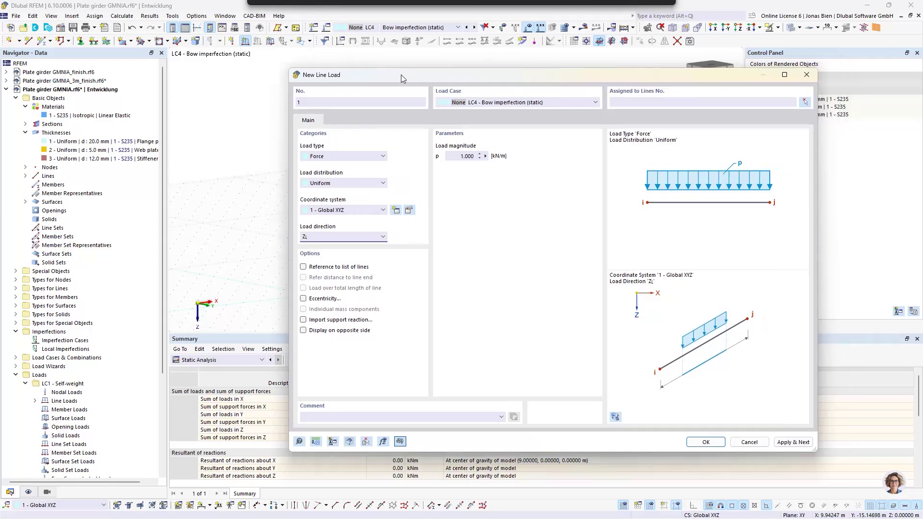
pyautogui.click(321, 237)
pyautogui.click(321, 268)
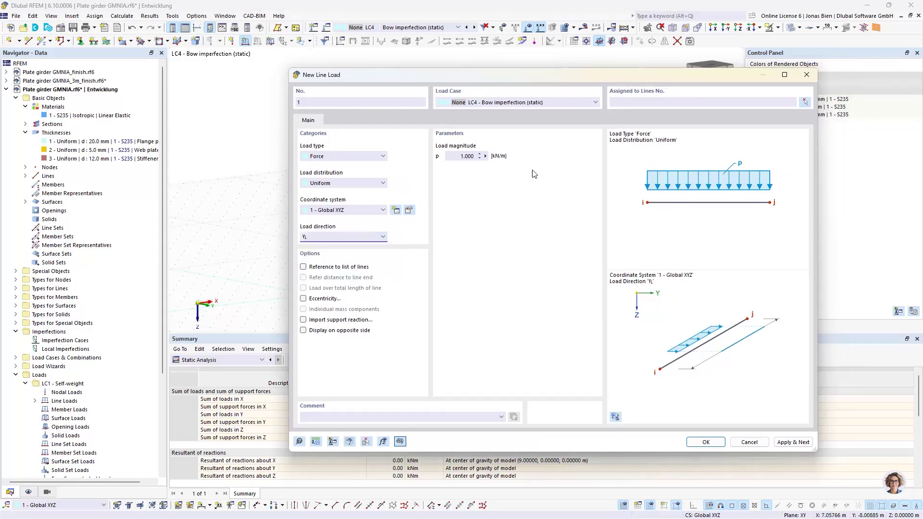
# - Assign the line load to lines 4, 11, 19, 24, 72, 76, 80 and 83 along the girder's upper and lower flanges
pyautogui.click(805, 102)
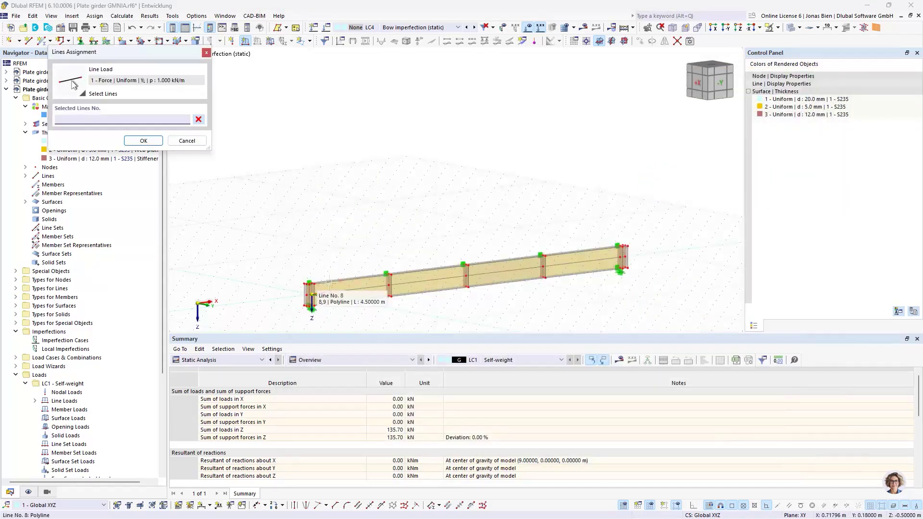
pyautogui.scroll(5, 380, 240)
pyautogui.moveTo(411, 145); pyautogui.dragTo(384, 181, button='middle')
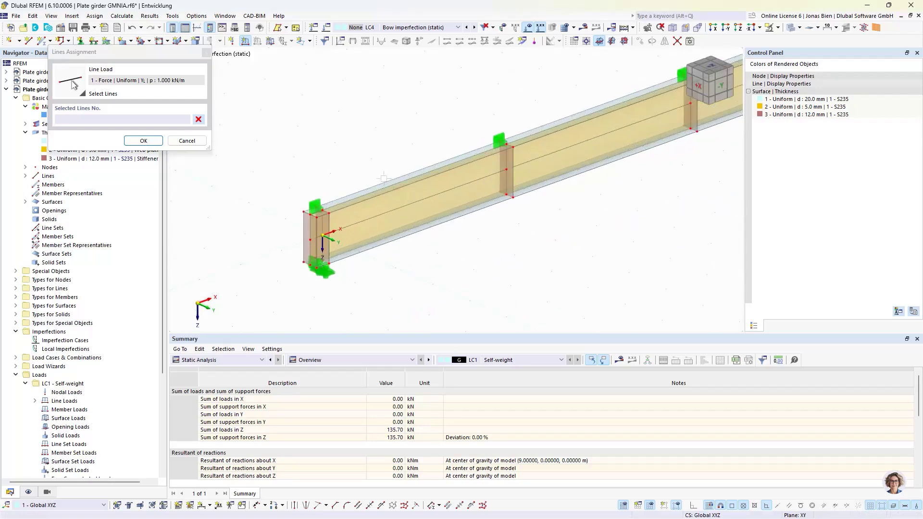
pyautogui.click(385, 183)
pyautogui.click(393, 235)
pyautogui.moveTo(394, 235); pyautogui.dragTo(421, 211, button='middle')
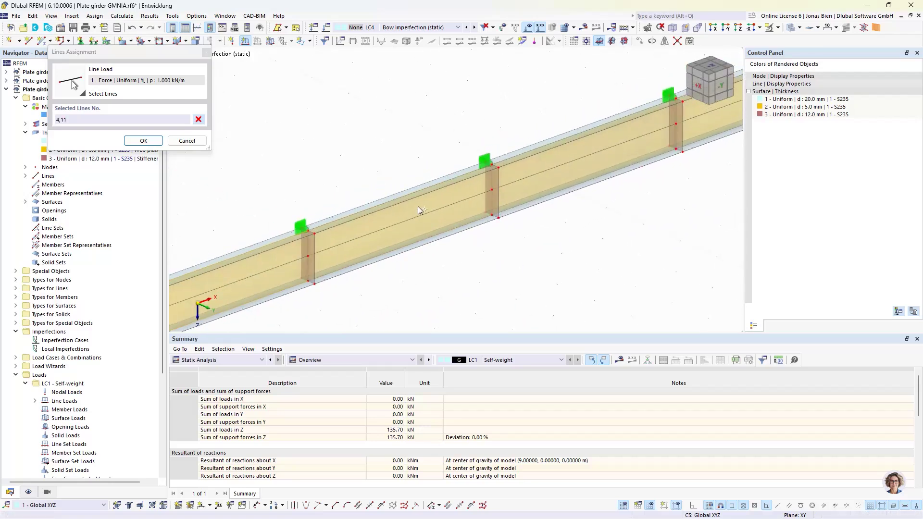
pyautogui.click(425, 234)
pyautogui.click(571, 191)
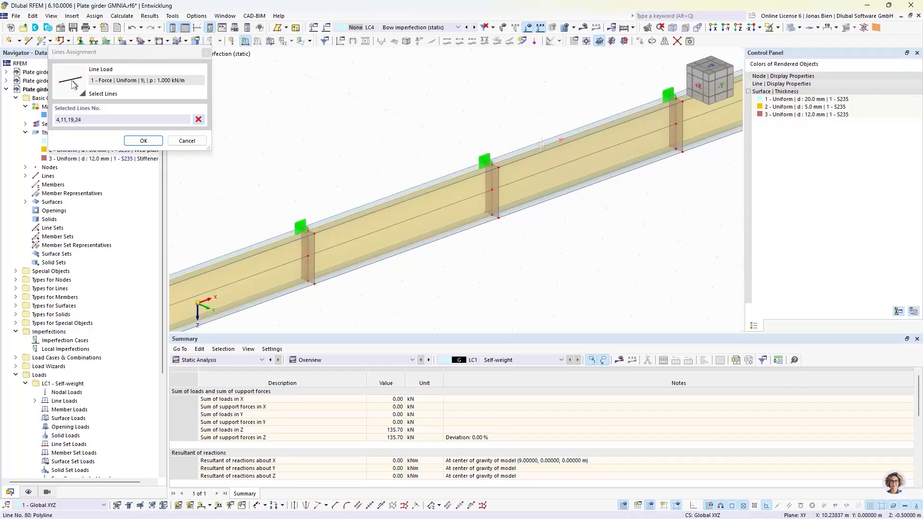
pyautogui.moveTo(573, 189)
pyautogui.mouseDown(button='middle')
pyautogui.moveTo(484, 288)
pyautogui.moveTo(568, 184)
pyautogui.mouseUp(button='middle')
pyautogui.click(568, 184)
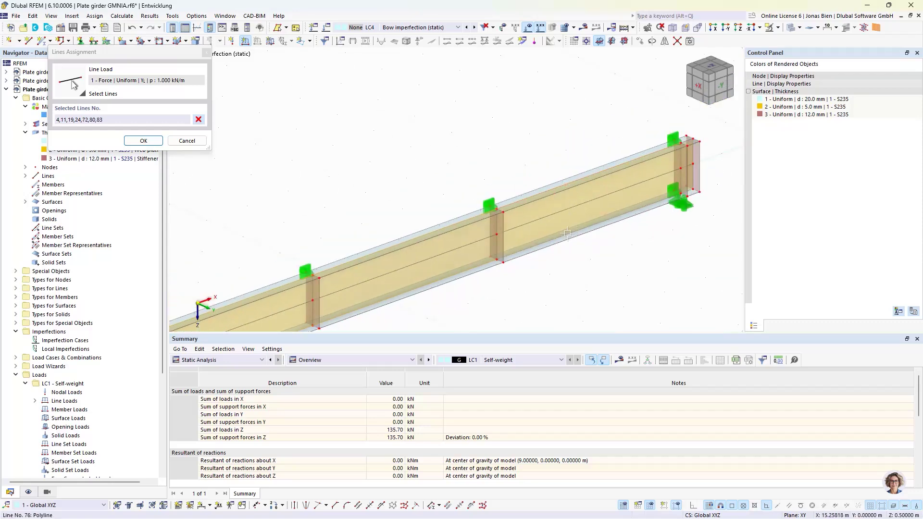
pyautogui.click(148, 139)
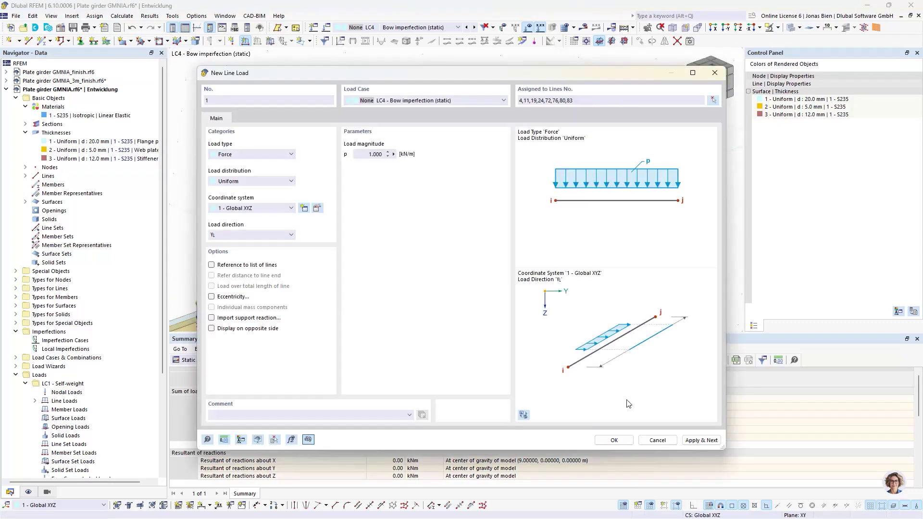
pyautogui.click(625, 440)
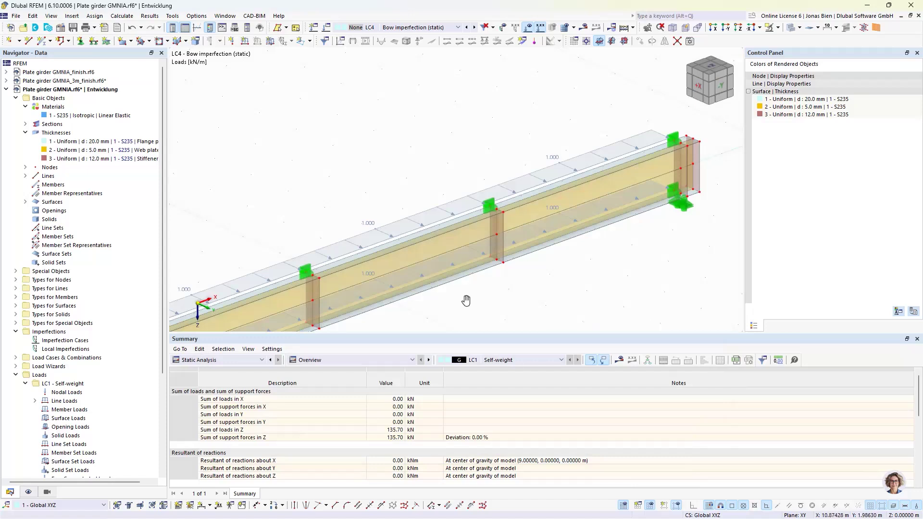
# - Reverse the direction of the line loads on lines 19, 24, 72 and 76 in the girder's second and fourth bays
pyautogui.scroll(-2, 574, 240)
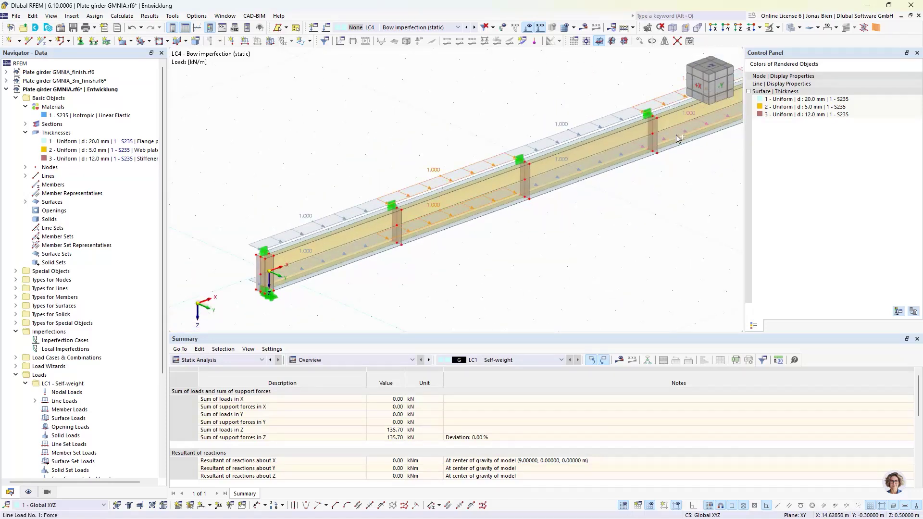
pyautogui.doubleClick(462, 172)
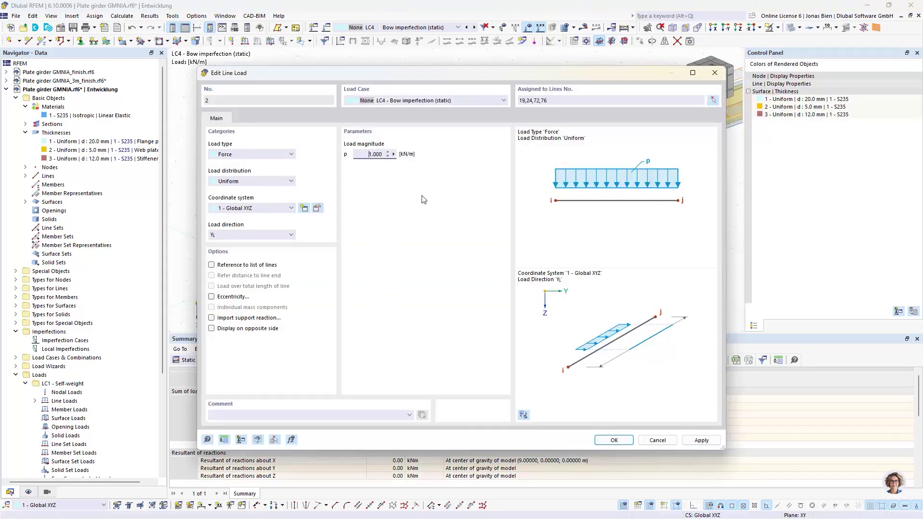
pyautogui.click(608, 441)
# - Calculate LC4 and display its total global deformation |u| to examine the girder's lateral bow shape
pyautogui.moveTo(586, 214); pyautogui.dragTo(543, 229, button='middle')
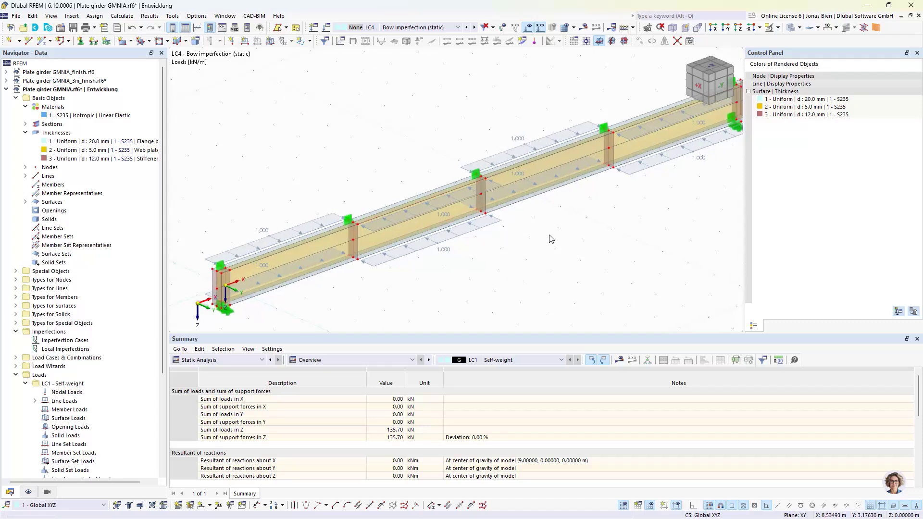
pyautogui.keyDown('ctrl'); pyautogui.moveTo(564, 239); pyautogui.dragTo(551, 240, button='middle'); pyautogui.keyUp('ctrl')
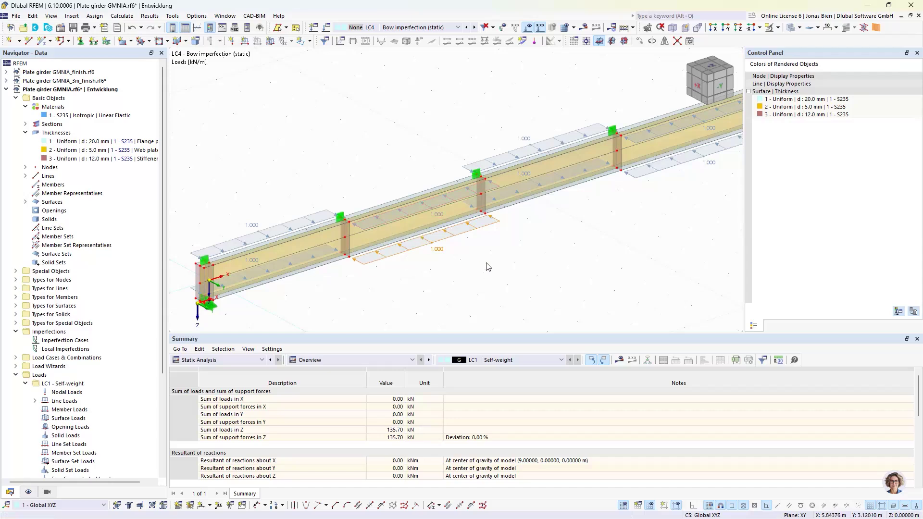
pyautogui.keyDown('ctrl'); pyautogui.moveTo(420, 230); pyautogui.dragTo(565, 159, button='middle'); pyautogui.keyUp('ctrl')
pyautogui.click(576, 29)
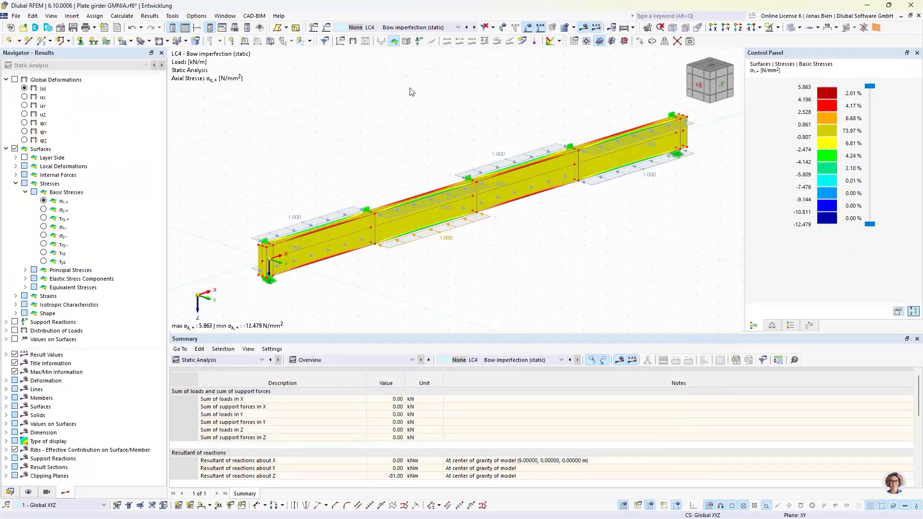
pyautogui.click(24, 88)
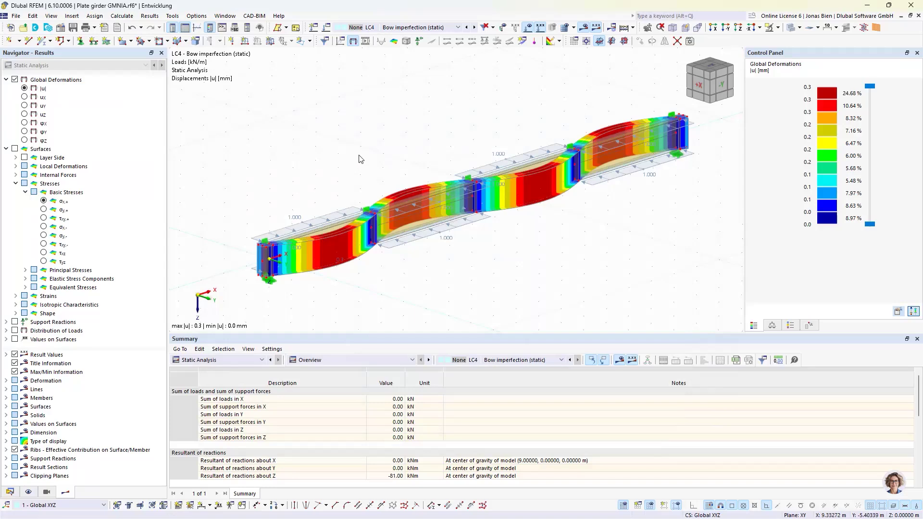
pyautogui.moveTo(360, 157)
pyautogui.keyDown('ctrl'); pyautogui.mouseDown(button='middle')
pyautogui.moveTo(352, 124)
pyautogui.moveTo(448, 151)
pyautogui.moveTo(474, 144)
pyautogui.moveTo(410, 139)
pyautogui.moveTo(352, 153)
pyautogui.mouseUp(button='middle'); pyautogui.keyUp('ctrl')
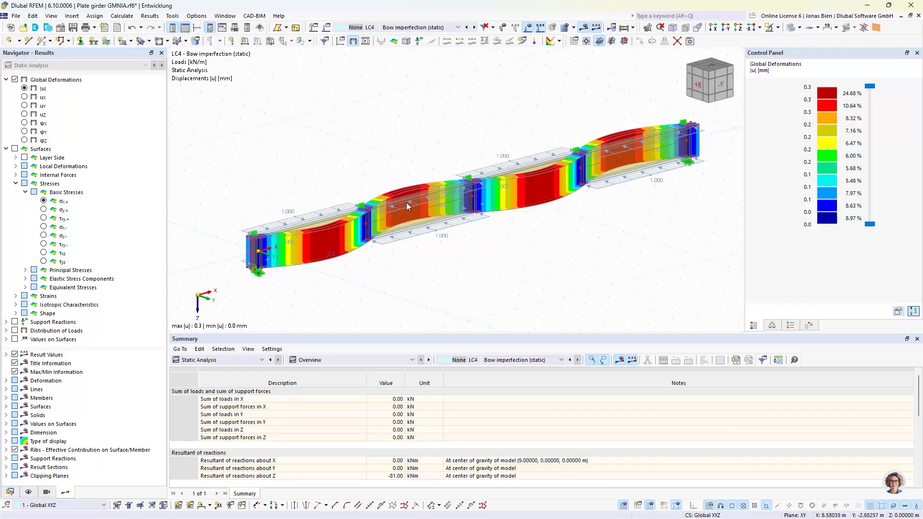
pyautogui.moveTo(408, 186)
pyautogui.keyDown('ctrl'); pyautogui.mouseDown(button='middle')
pyautogui.moveTo(406, 178)
pyautogui.moveTo(440, 164)
pyautogui.moveTo(505, 165)
pyautogui.moveTo(452, 164)
pyautogui.moveTo(412, 189)
pyautogui.mouseUp(button='middle'); pyautogui.keyUp('ctrl')
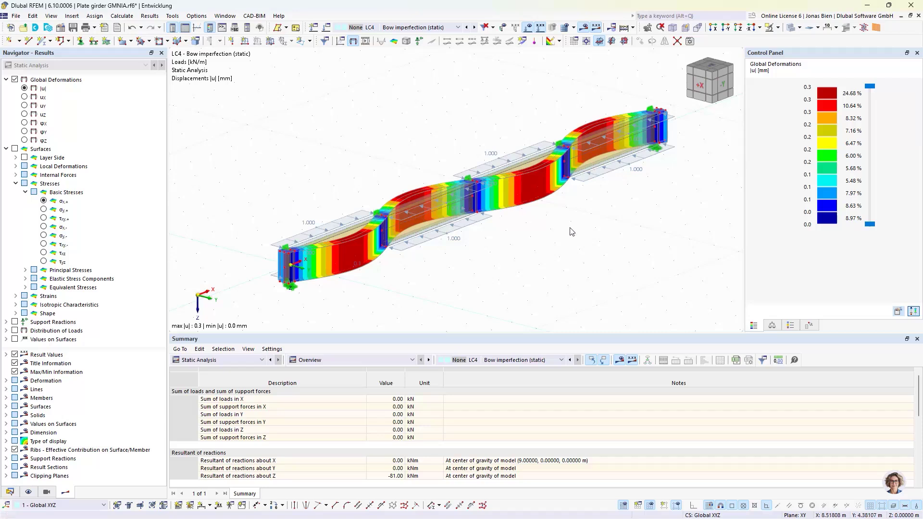
pyautogui.keyDown('ctrl'); pyautogui.moveTo(604, 211); pyautogui.dragTo(598, 207, button='middle'); pyautogui.keyUp('ctrl')
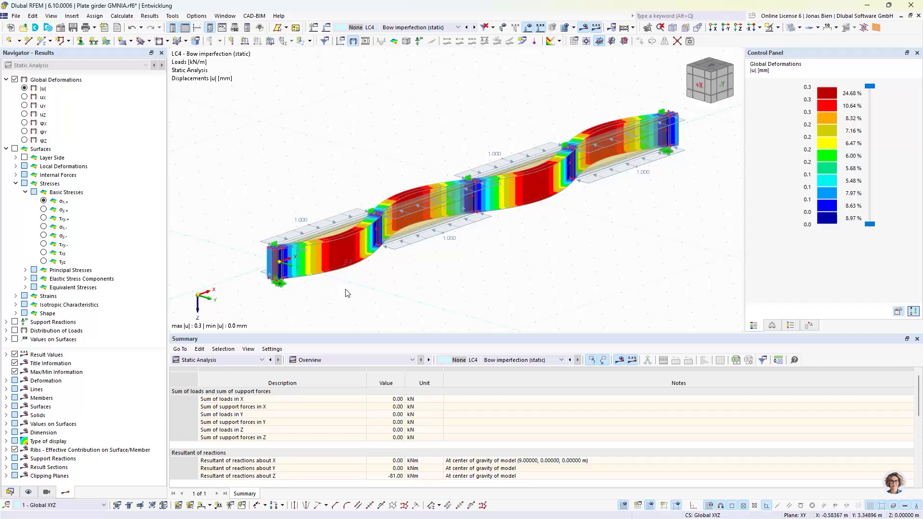
# - Create a new imperfection case of type Static Deformation with a load case as its source
pyautogui.click(10, 492)
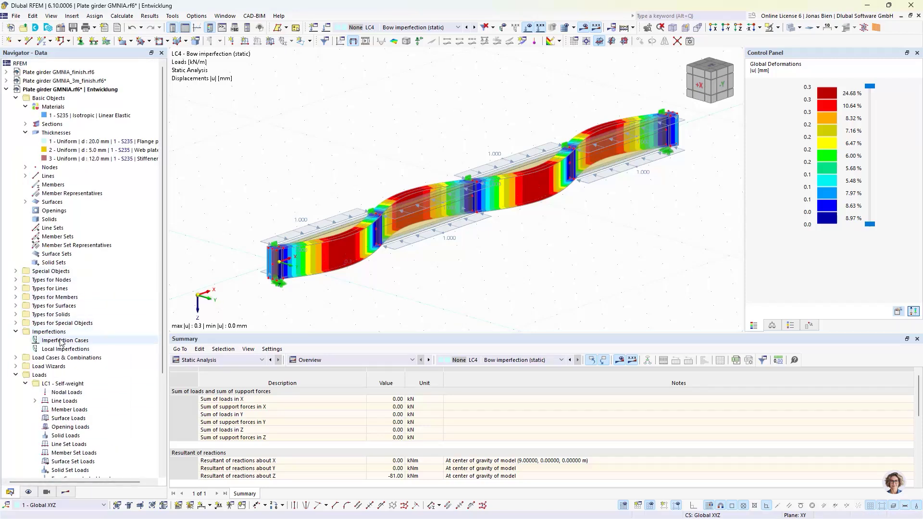
pyautogui.doubleClick(63, 339)
pyautogui.click(342, 177)
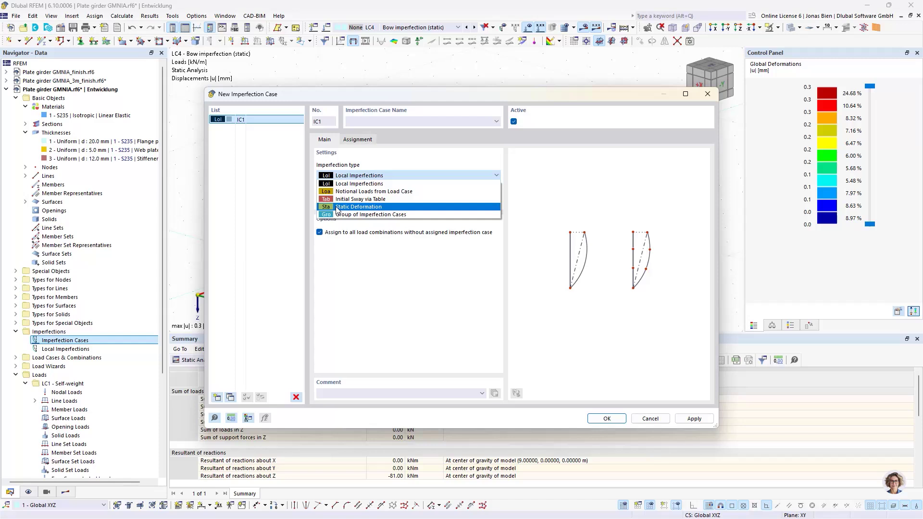
pyautogui.click(342, 208)
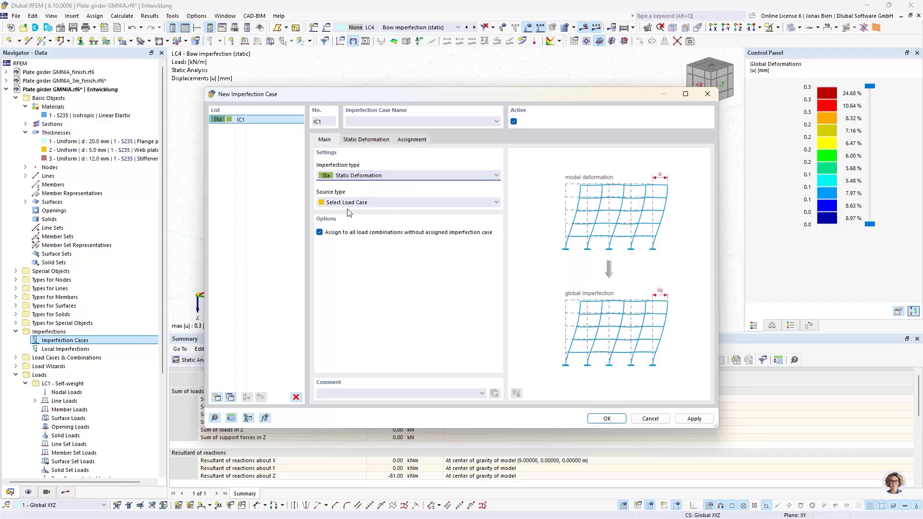
pyautogui.click(358, 203)
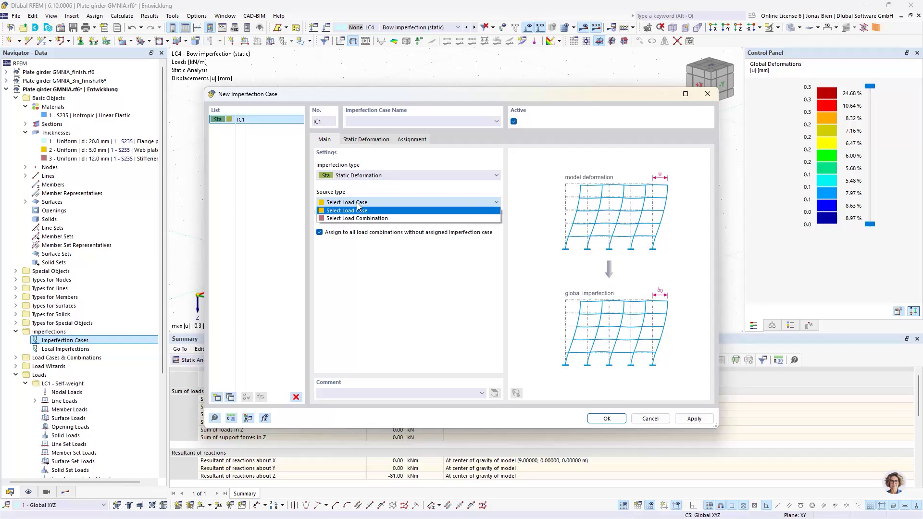
pyautogui.click(358, 204)
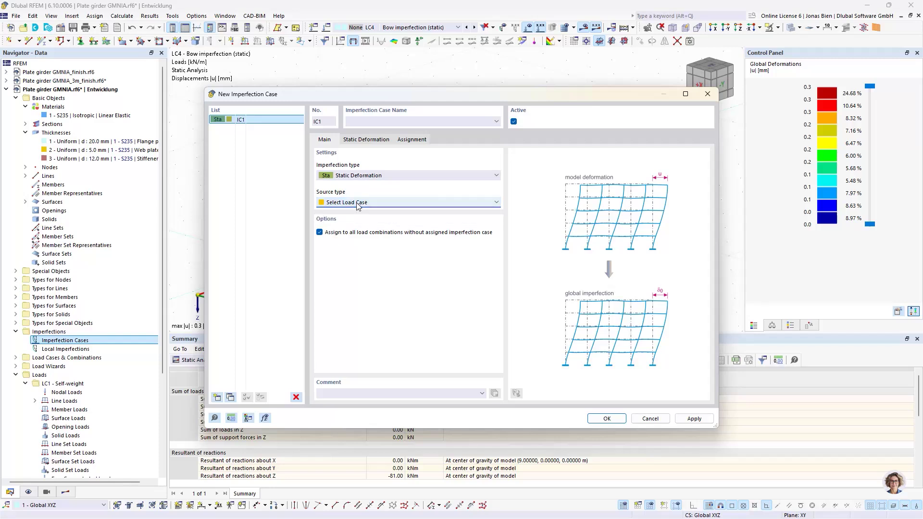
# - Derive the imperfection shape from LC4 - Bow imperfection (static) and set the scaling direction to S
pyautogui.click(369, 140)
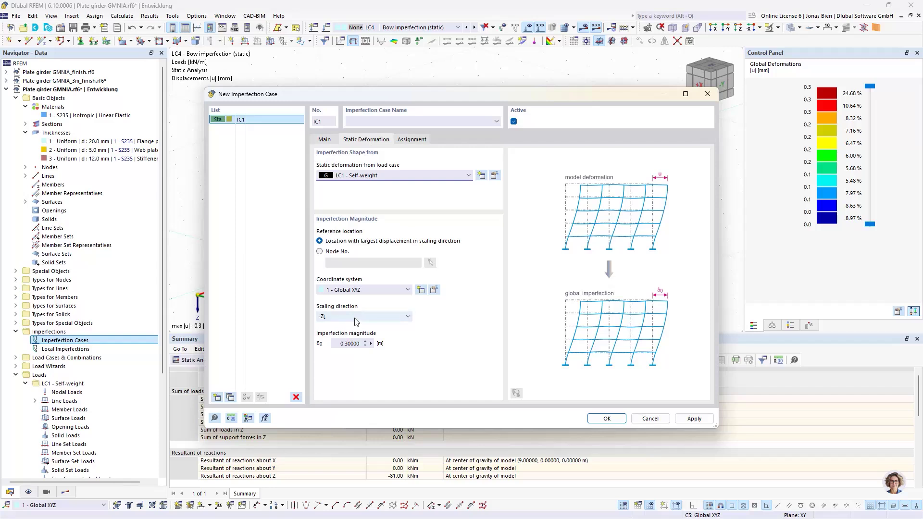
pyautogui.click(386, 177)
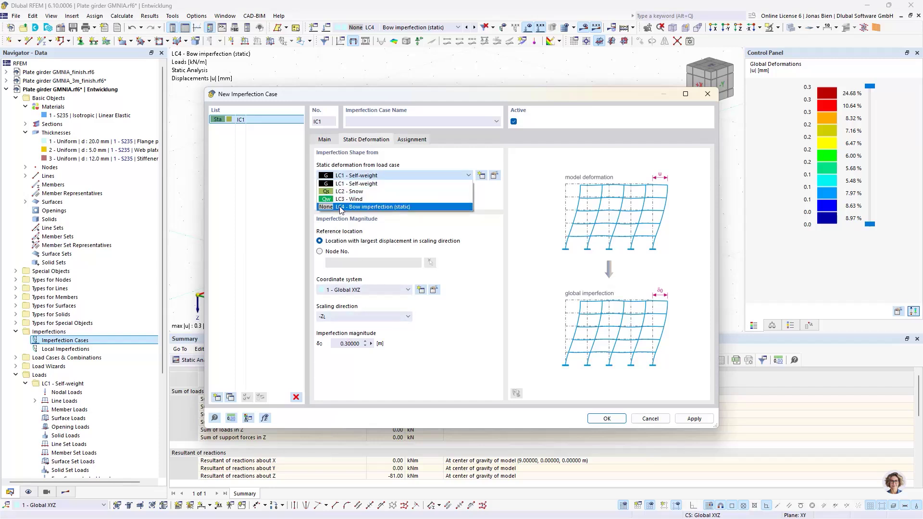
pyautogui.click(329, 207)
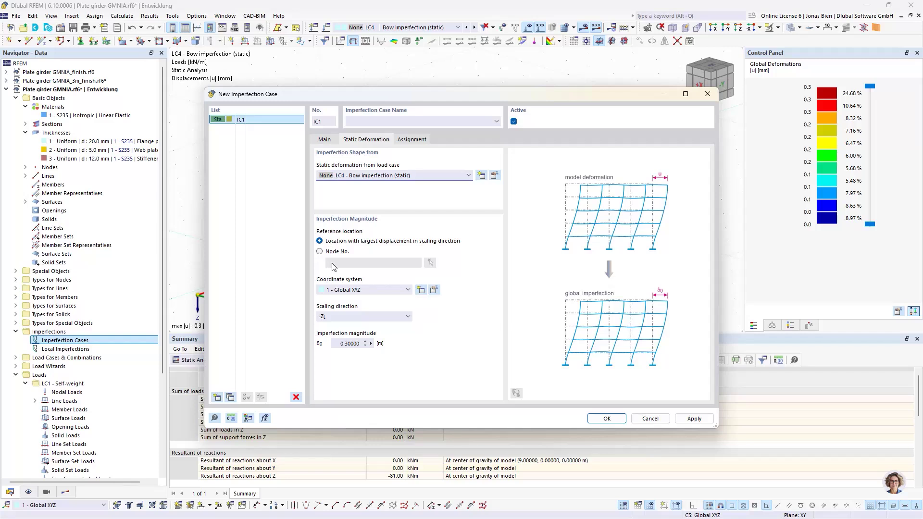
pyautogui.click(341, 316)
pyautogui.click(342, 367)
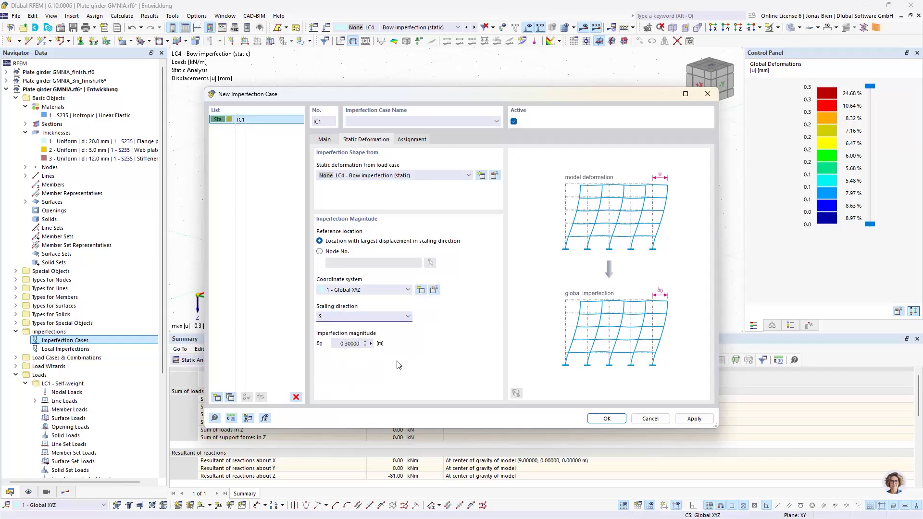
# - Define the imperfection magnitude with the formula 4.5/300 in metres and save the imperfection case
pyautogui.moveTo(430, 102); pyautogui.dragTo(651, 154)
pyautogui.moveTo(455, 158); pyautogui.dragTo(306, 100)
pyautogui.click(317, 344)
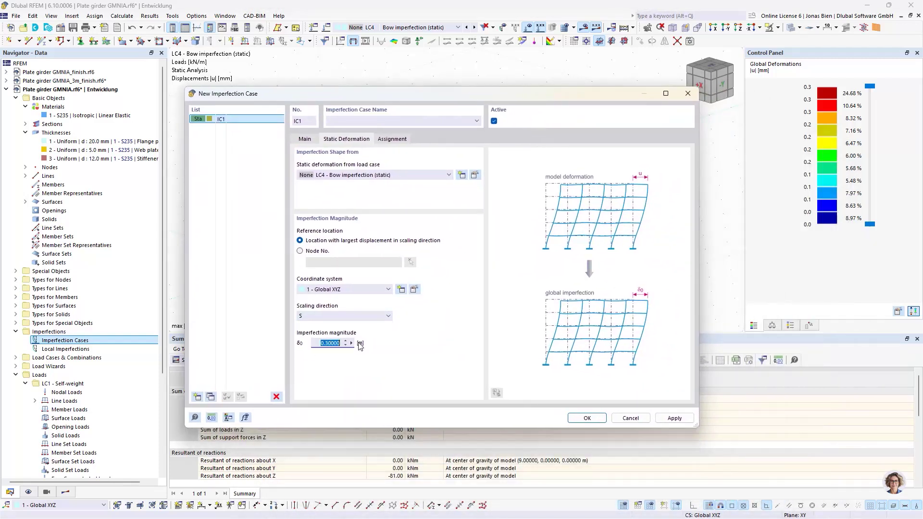
pyautogui.click(351, 344)
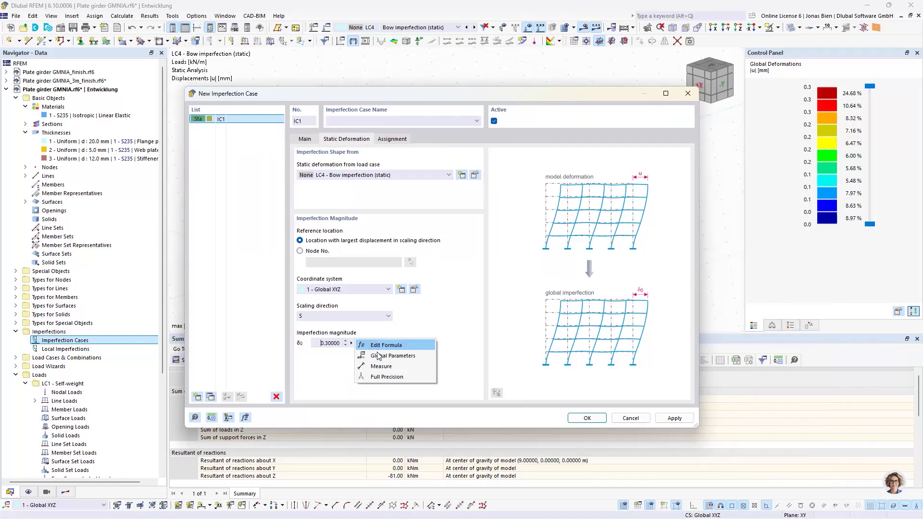
pyautogui.click(380, 346)
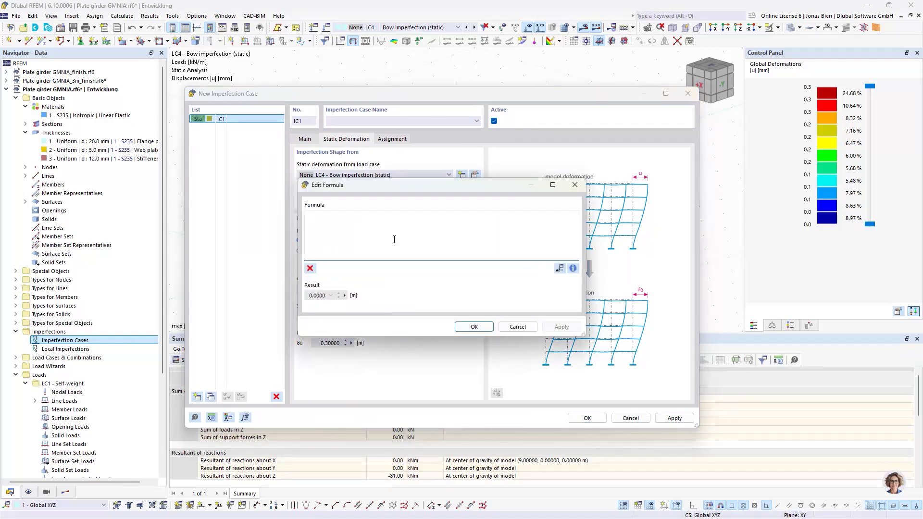
pyautogui.write('4.5/300')
pyautogui.click(474, 326)
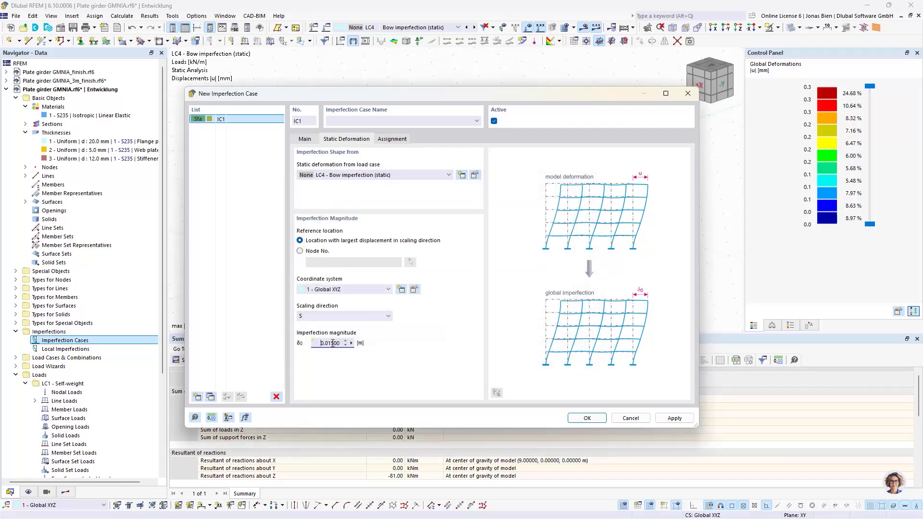
pyautogui.click(587, 418)
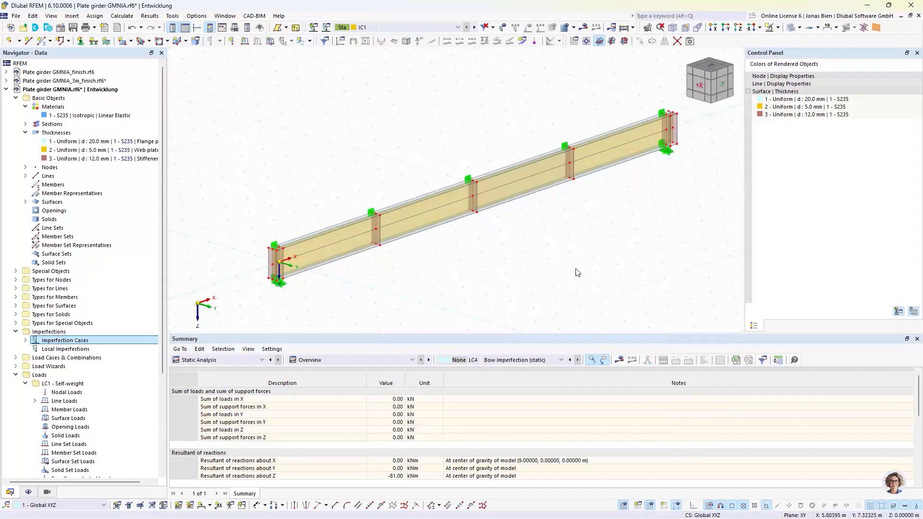
# - Show the global deformation results of imperfection case IC1 to check the scaled bow shape
pyautogui.click(374, 28)
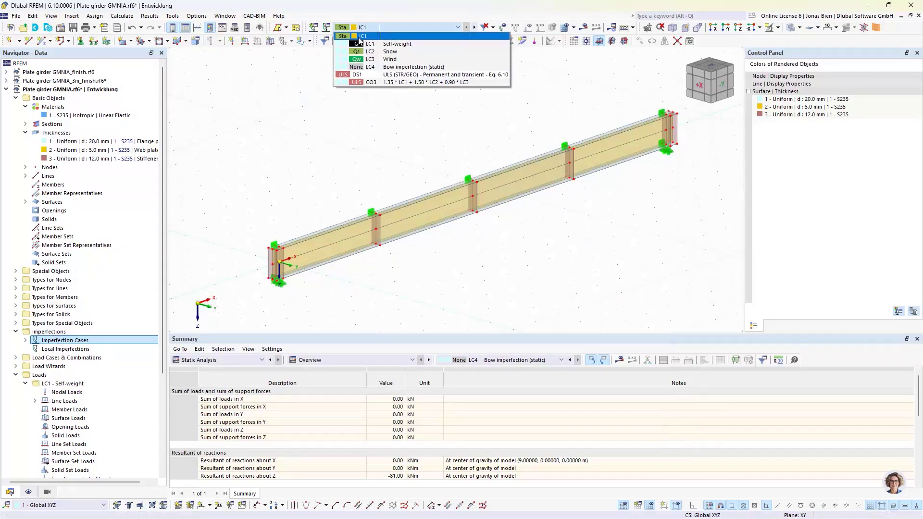
pyautogui.click(397, 37)
pyautogui.click(583, 27)
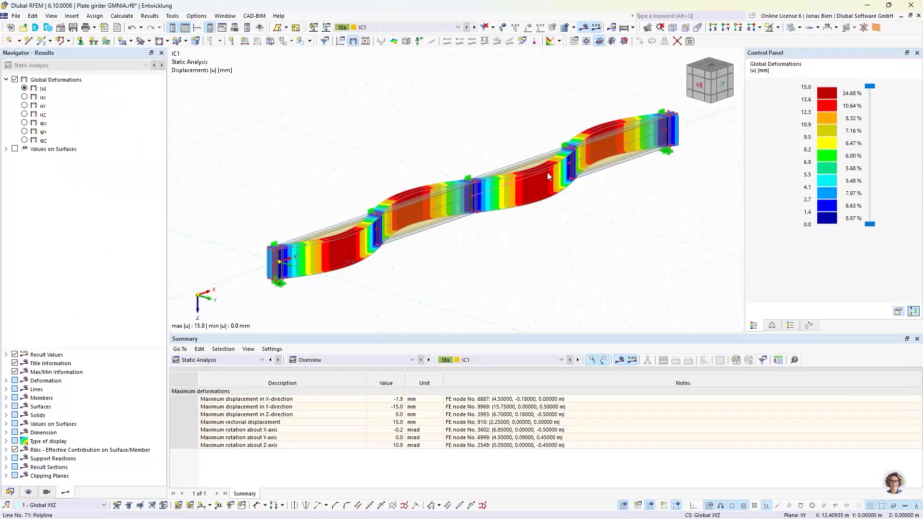
# - Review the main settings of imperfection case IC1, including its assignment to load combinations without an imperfection case
pyautogui.click(9, 491)
pyautogui.scroll(-2, 116, 387)
pyautogui.scroll(-4, 116, 387)
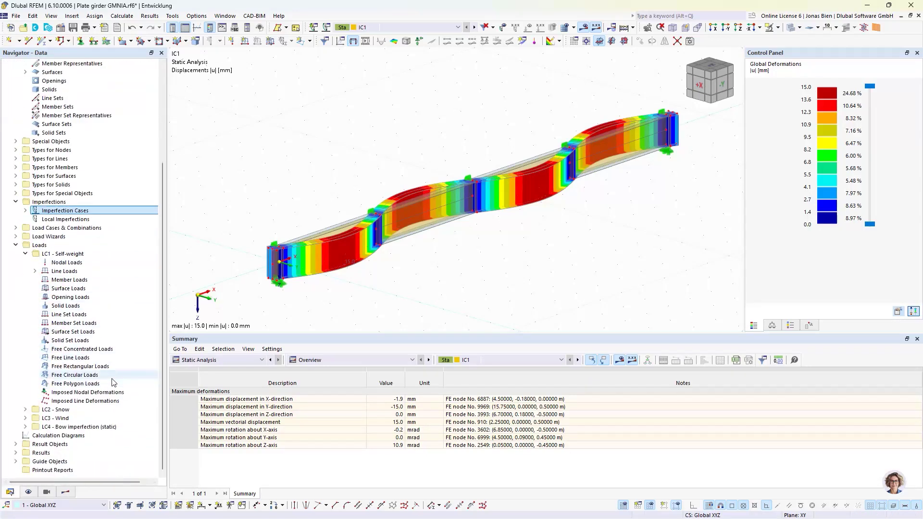
pyautogui.scroll(1, 115, 388)
pyautogui.click(26, 235)
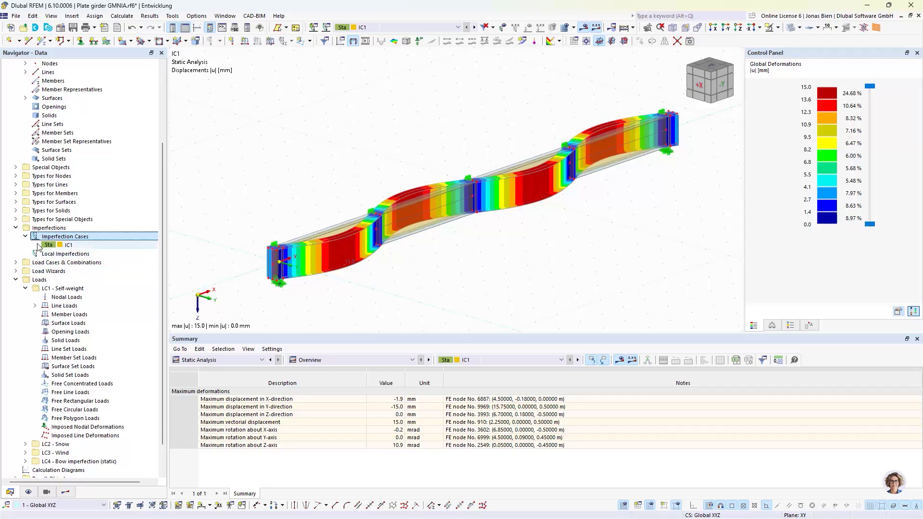
pyautogui.doubleClick(67, 245)
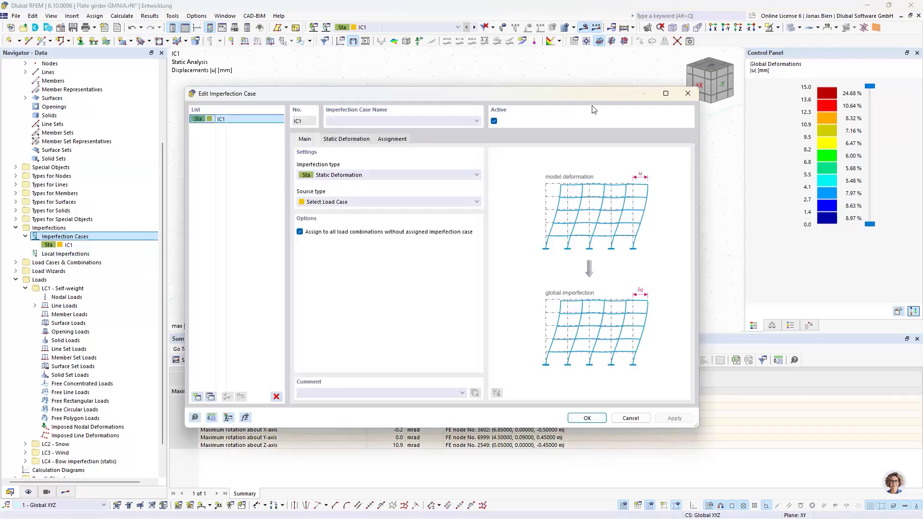
pyautogui.click(692, 94)
# - Inspect the imperfection option of load combination CO3 without changing anything
pyautogui.click(16, 262)
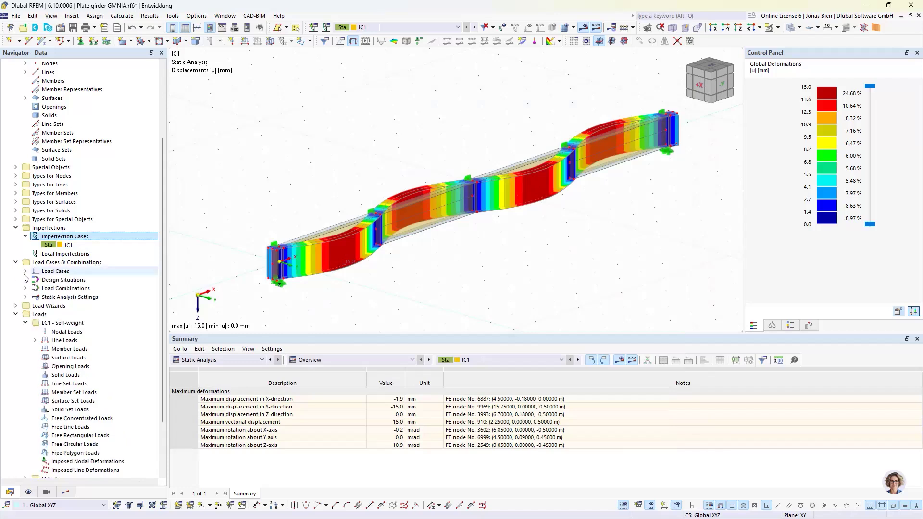
pyautogui.click(25, 270)
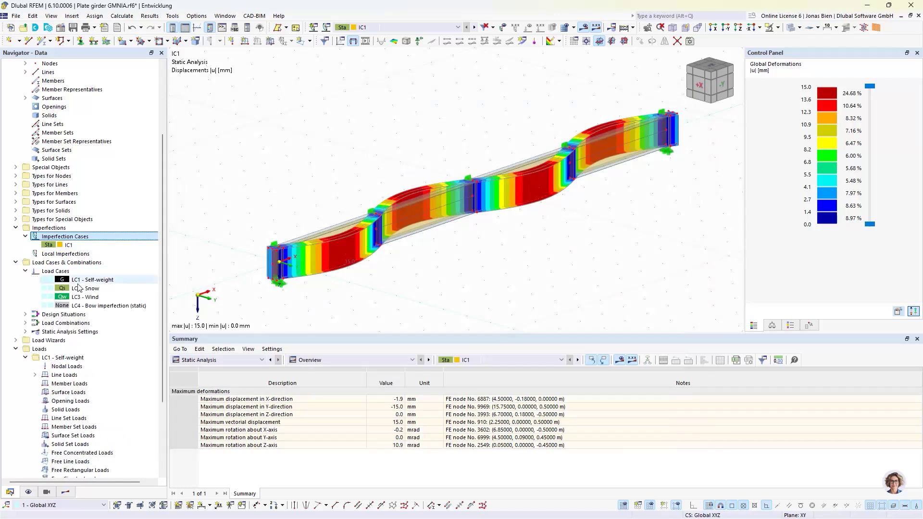
pyautogui.doubleClick(85, 288)
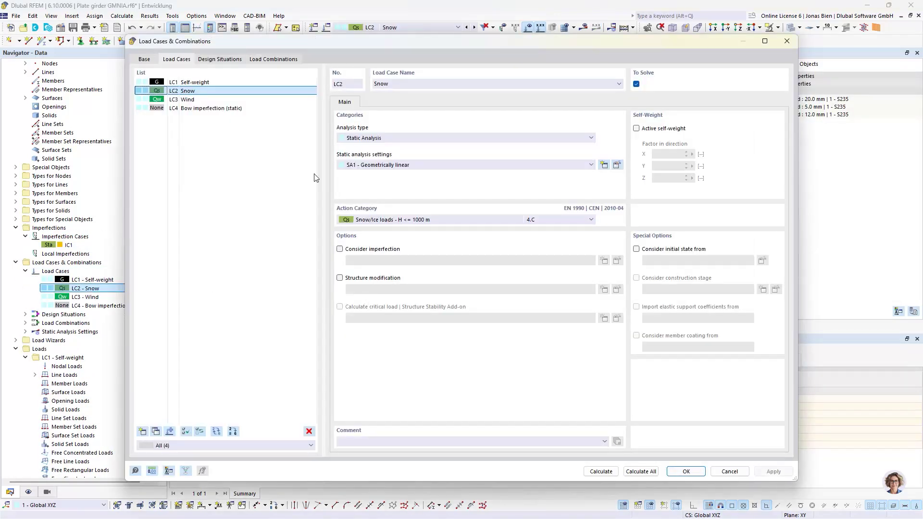
pyautogui.click(272, 59)
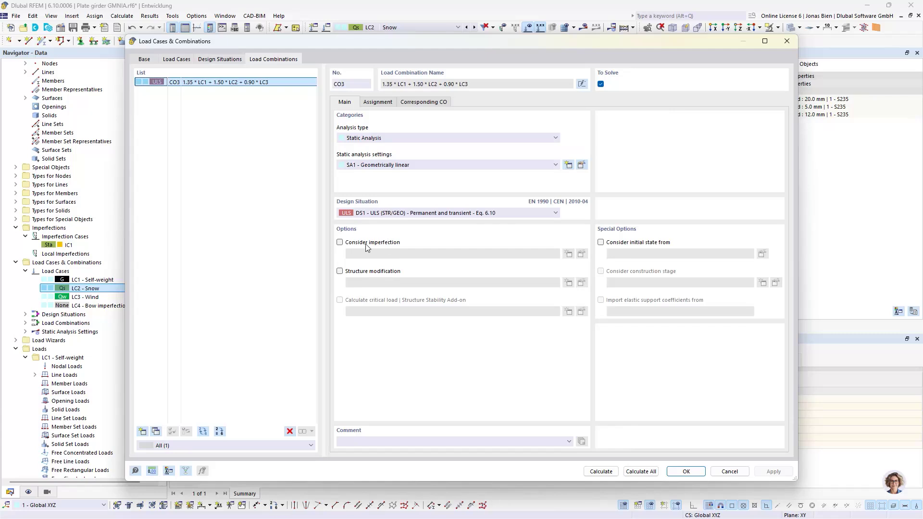
pyautogui.click(730, 471)
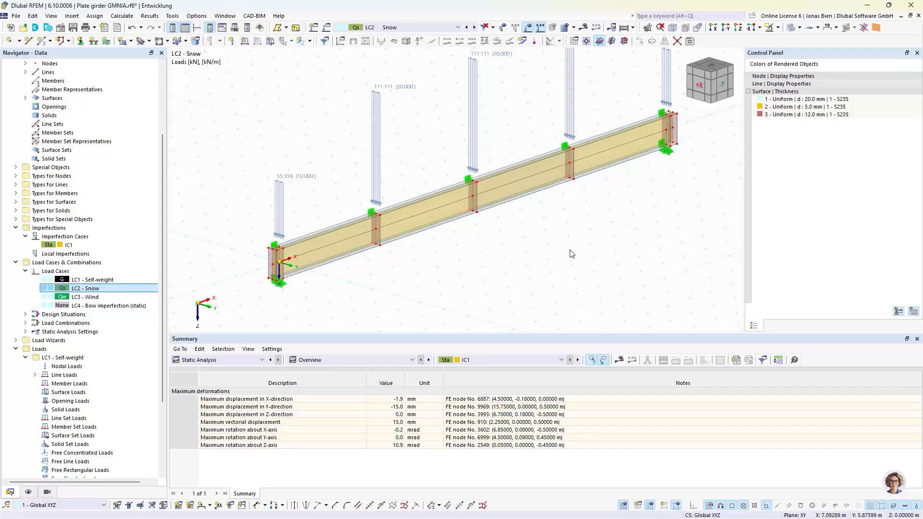
# - Activate the Structure Stability add-on in the model's base data
pyautogui.moveTo(566, 220); pyautogui.dragTo(555, 253, button='middle')
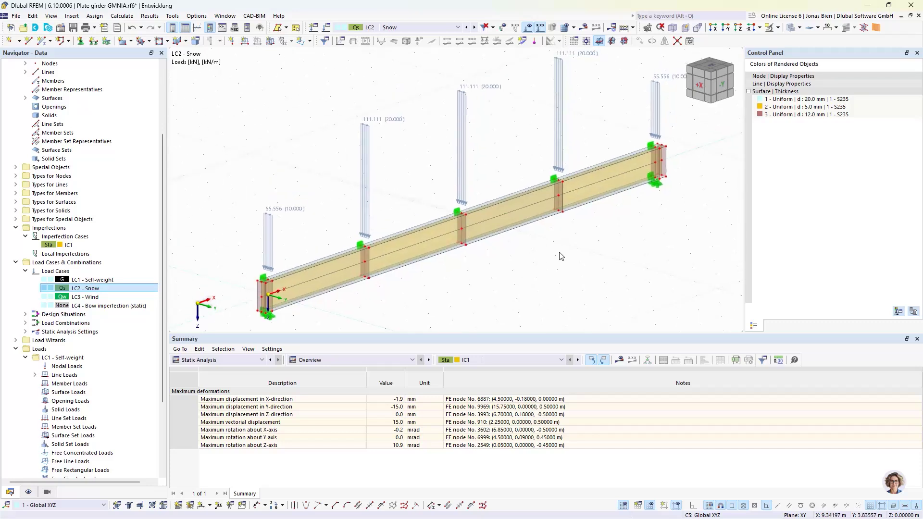
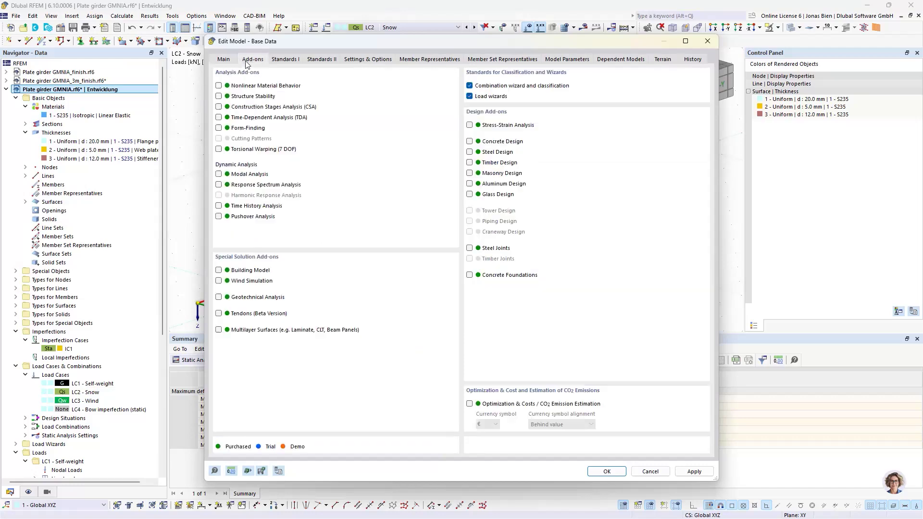
pyautogui.click(241, 98)
pyautogui.click(610, 474)
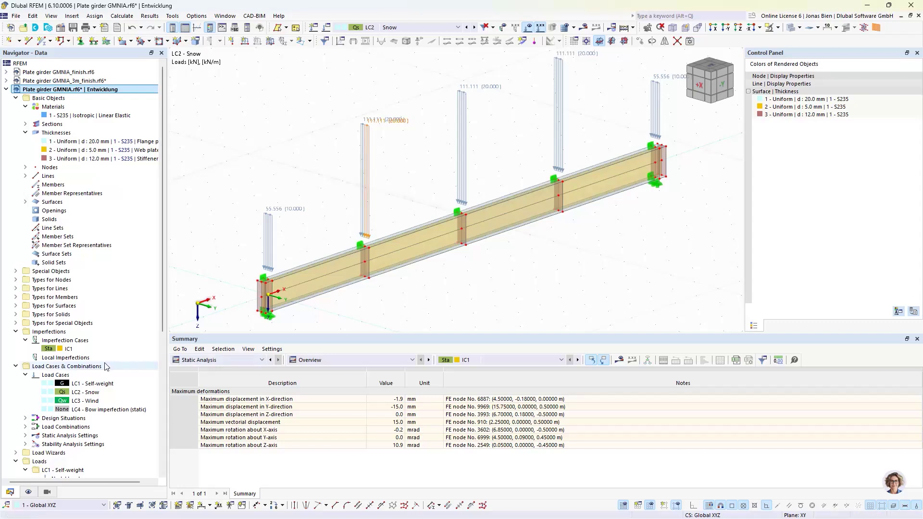
# - Enable the critical load calculation of the Structure Stability add-on for load combination CO3
pyautogui.click(26, 427)
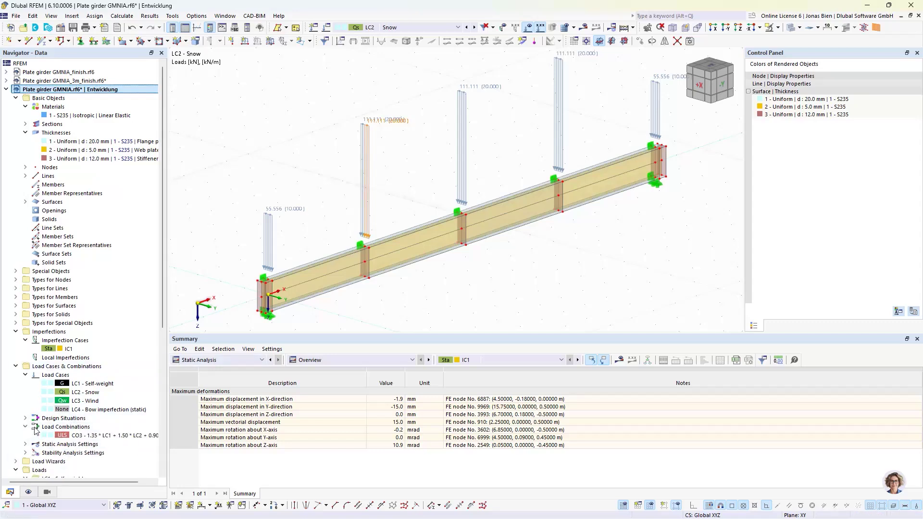
pyautogui.doubleClick(91, 435)
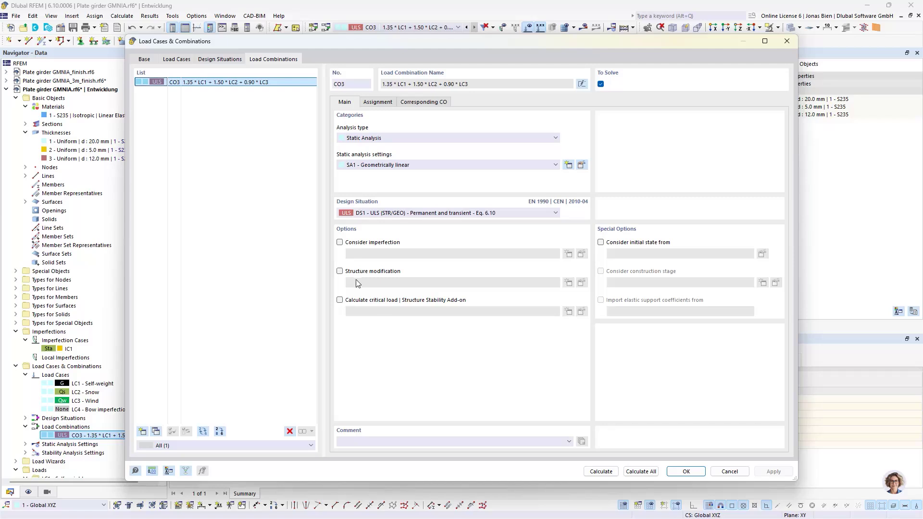
pyautogui.click(359, 300)
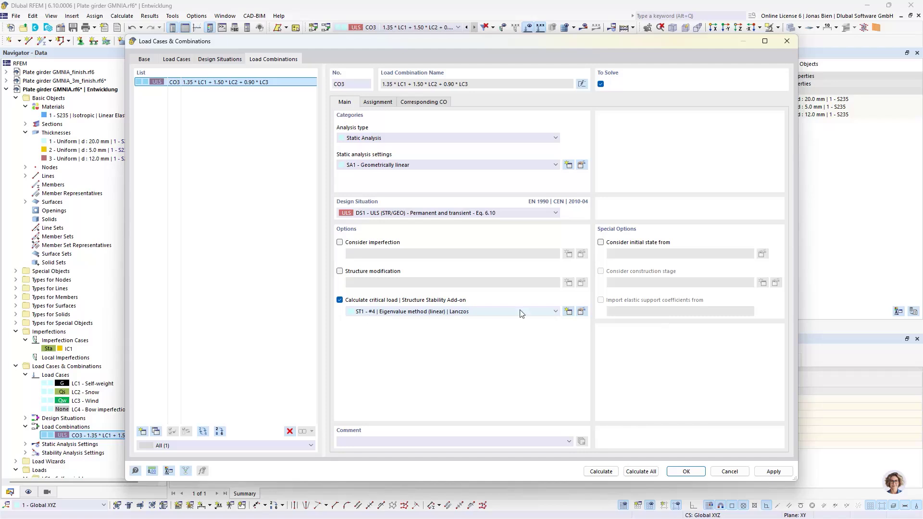
# - Set the number of lowest eigenvalues to 20 in stability settings ST1 and calculate load combination CO3
pyautogui.click(581, 311)
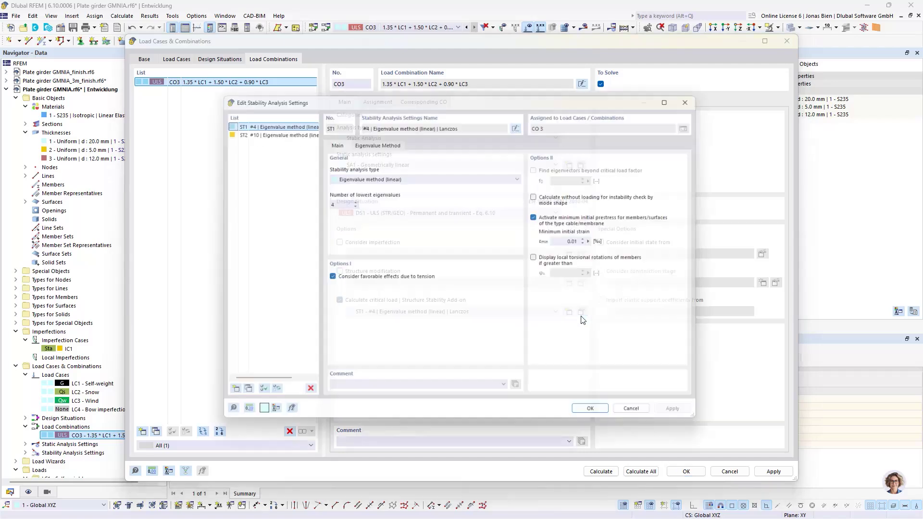
pyautogui.doubleClick(336, 203)
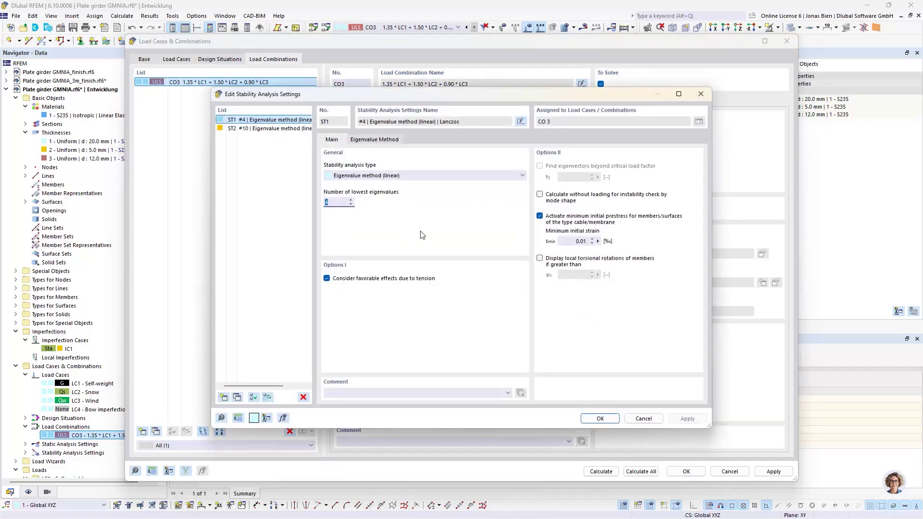
pyautogui.write('20')
pyautogui.click(599, 419)
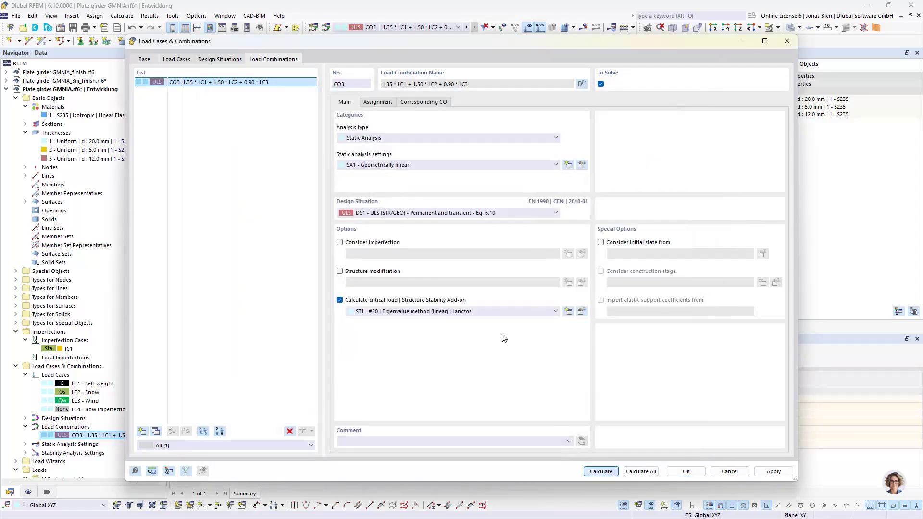
pyautogui.click(602, 472)
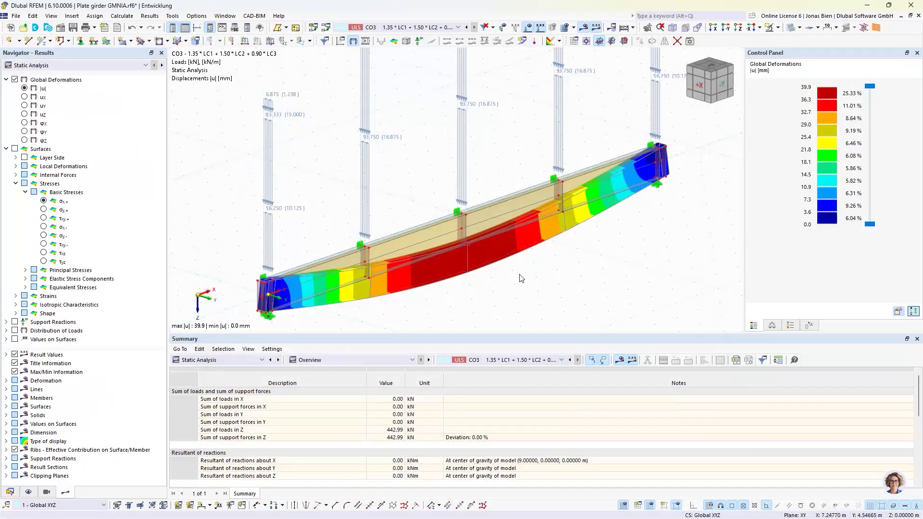
# - Show the stability analysis results of CO3 and examine the buckling mode shapes from mode 1 to mode 10
pyautogui.click(216, 360)
pyautogui.click(199, 430)
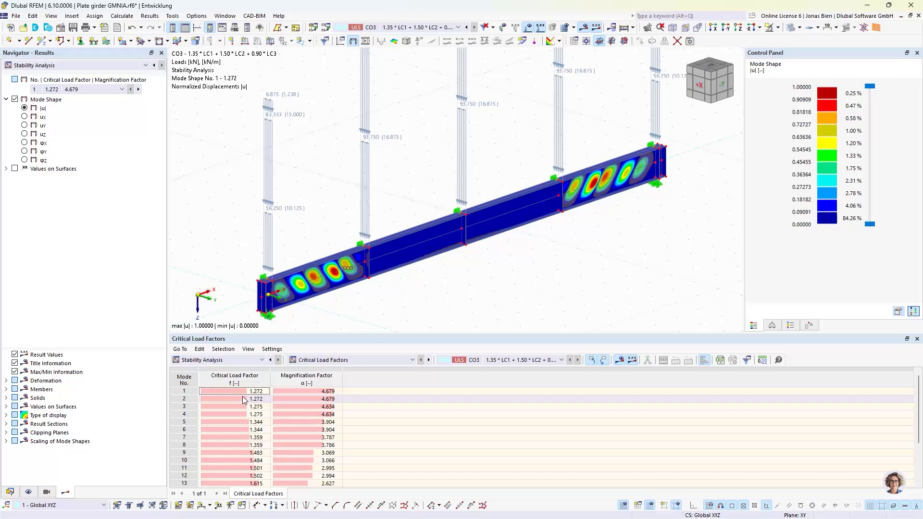
pyautogui.click(249, 391)
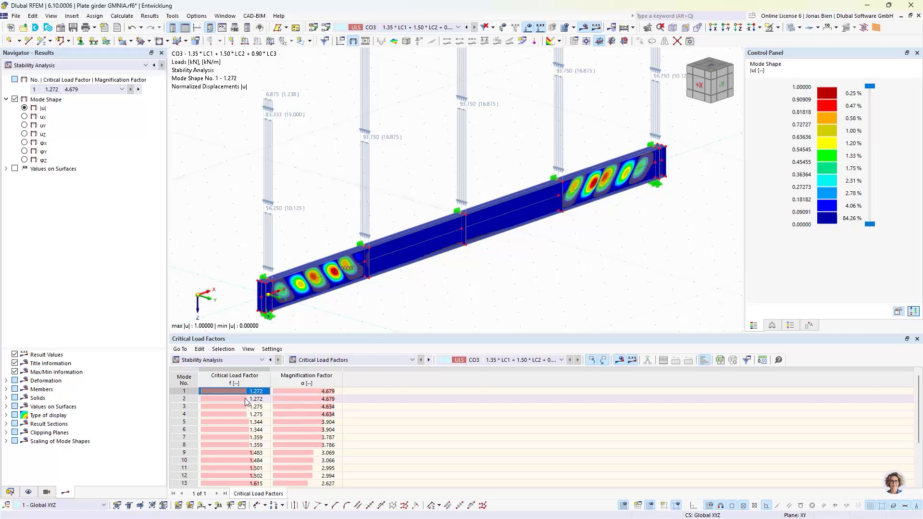
pyautogui.click(246, 402)
pyautogui.click(243, 412)
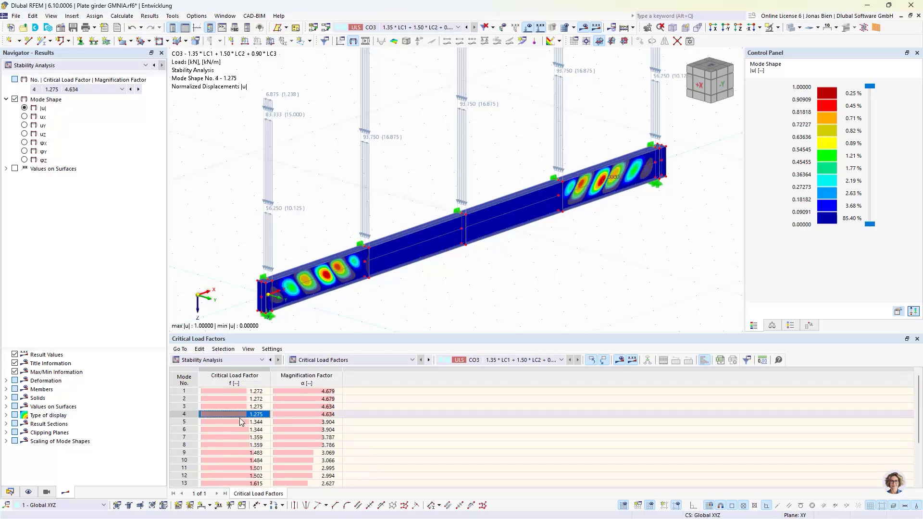
pyautogui.click(238, 423)
pyautogui.click(238, 428)
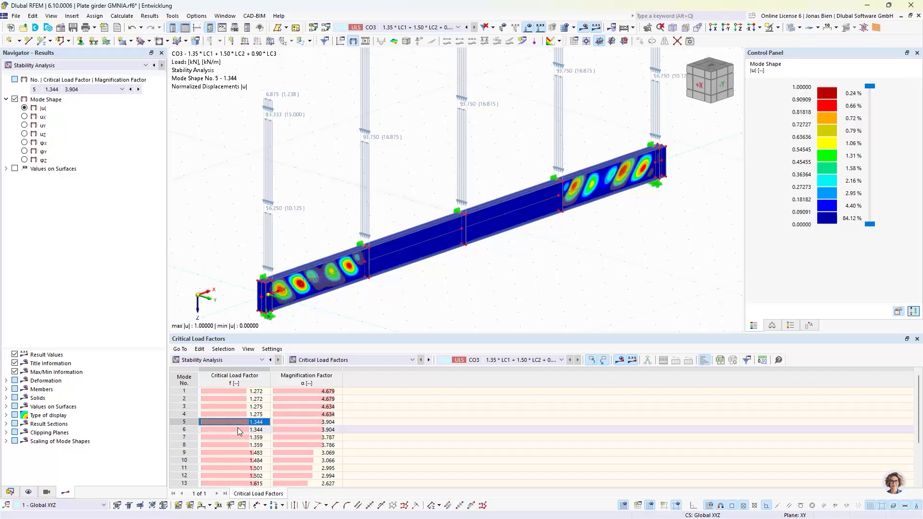
pyautogui.click(238, 435)
pyautogui.click(237, 443)
pyautogui.click(236, 451)
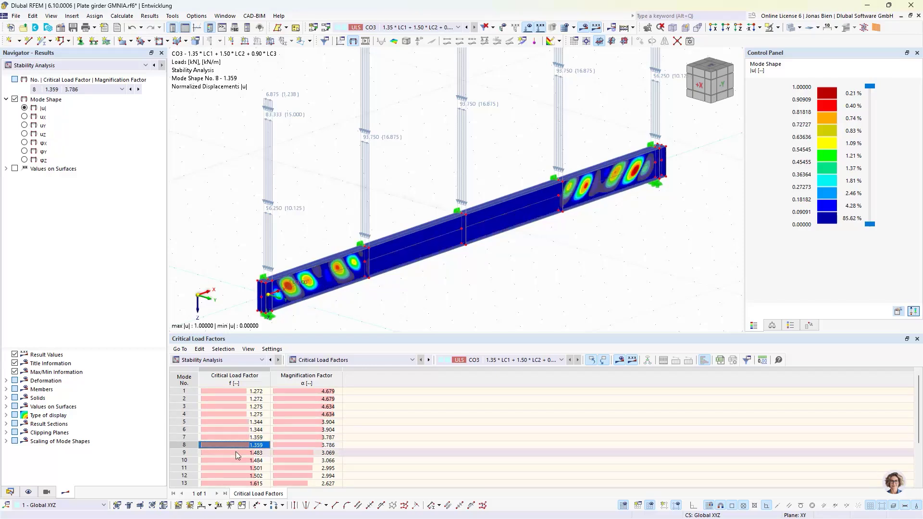
pyautogui.click(236, 459)
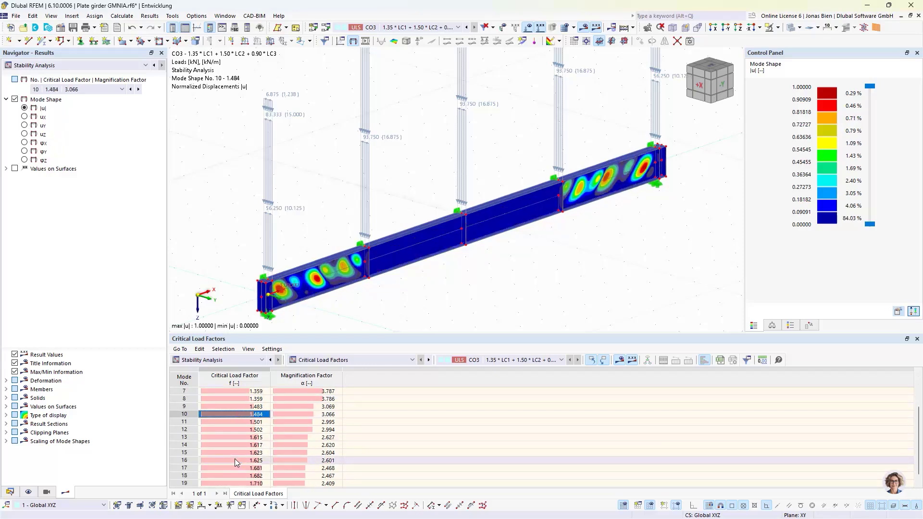
# - Examine the buckling mode shapes of modes 11, 12 and 13 on the girder
pyautogui.scroll(-2, 235, 458)
pyautogui.click(245, 423)
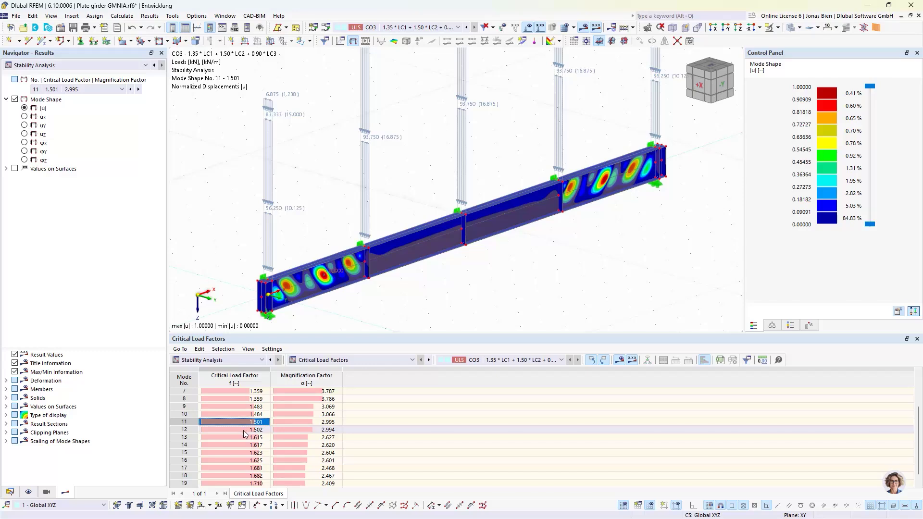
pyautogui.click(246, 430)
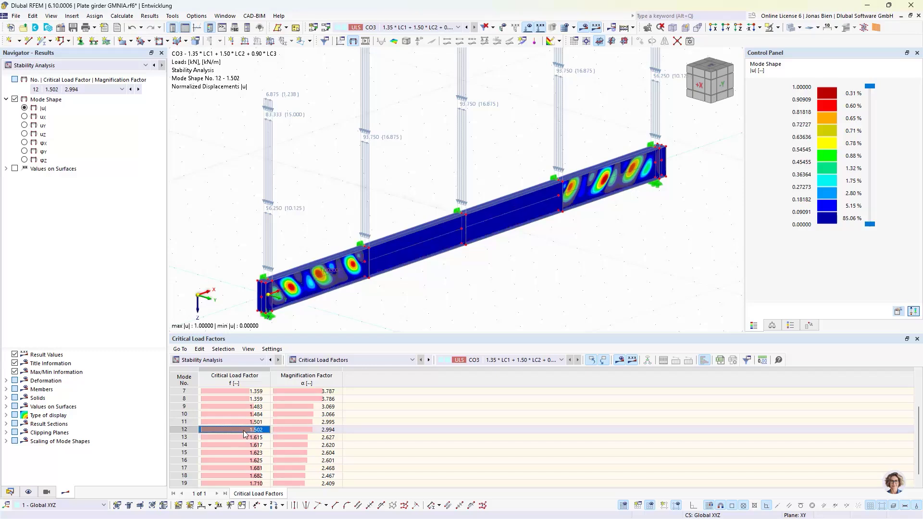
pyautogui.click(241, 437)
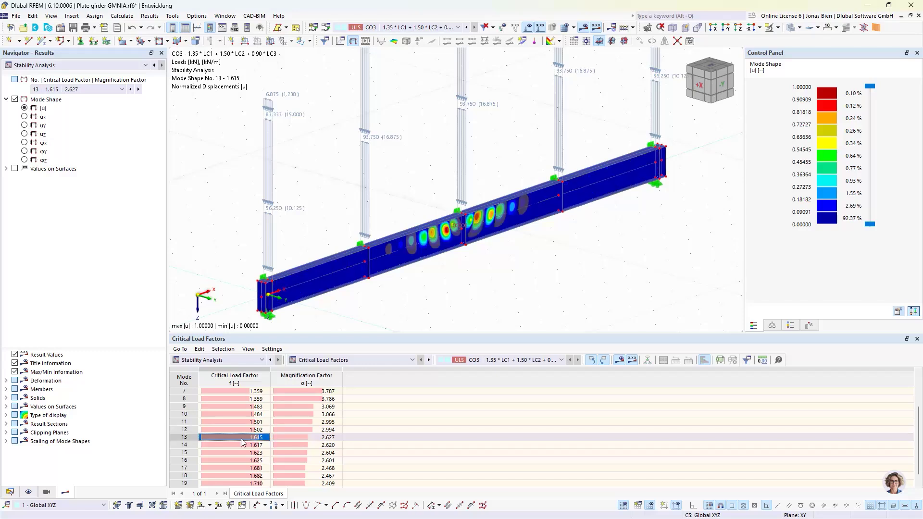
# - Compare mode shapes 12, 13 and 1 to see which web panels of the girder buckle
pyautogui.scroll(2, 241, 437)
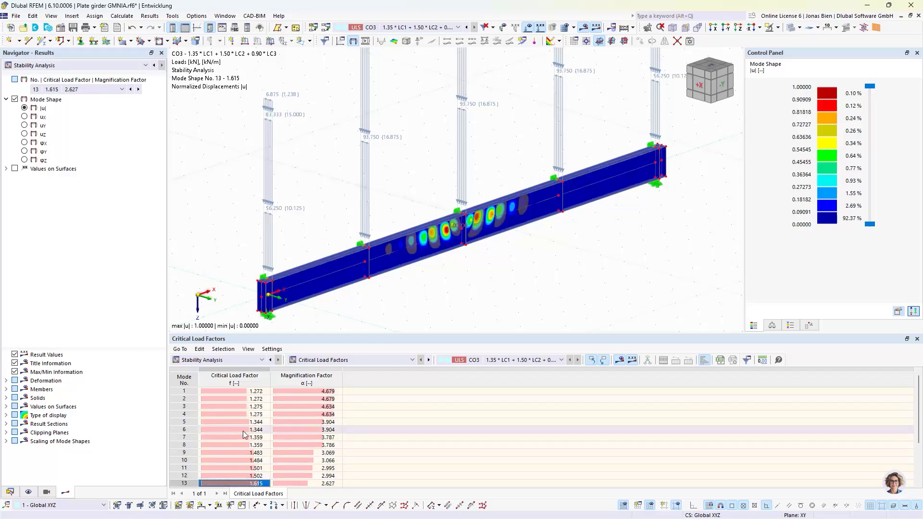
pyautogui.click(227, 474)
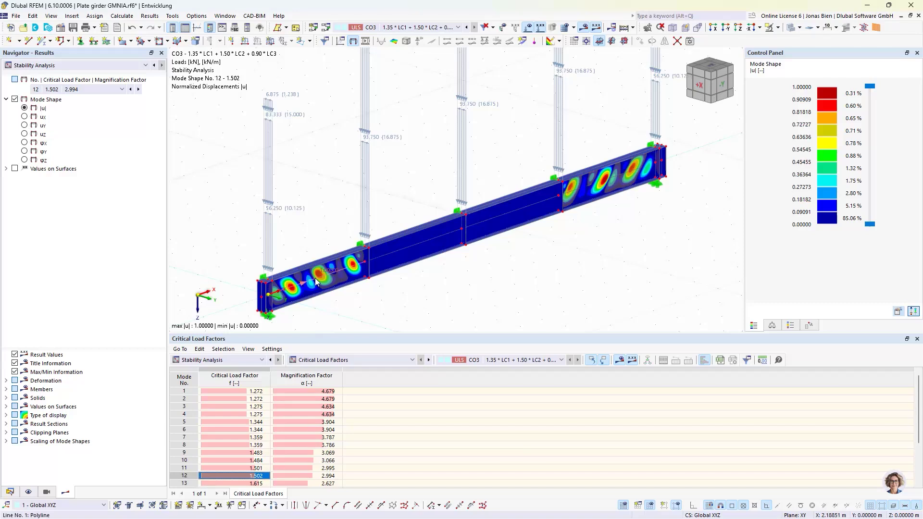
pyautogui.moveTo(316, 288)
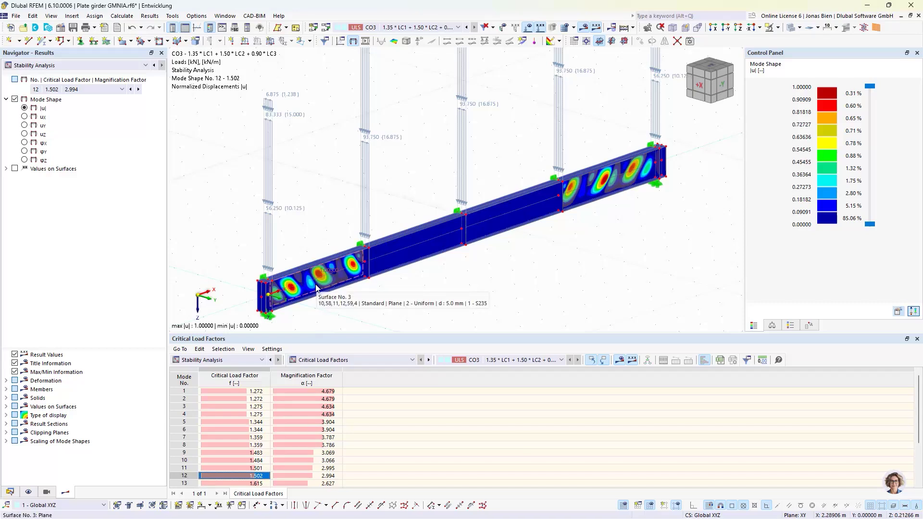
pyautogui.click(238, 483)
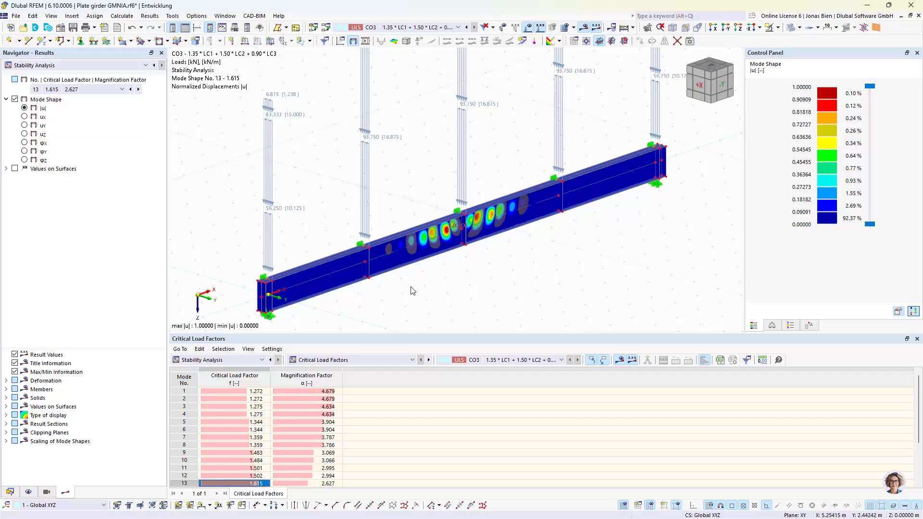
pyautogui.click(260, 391)
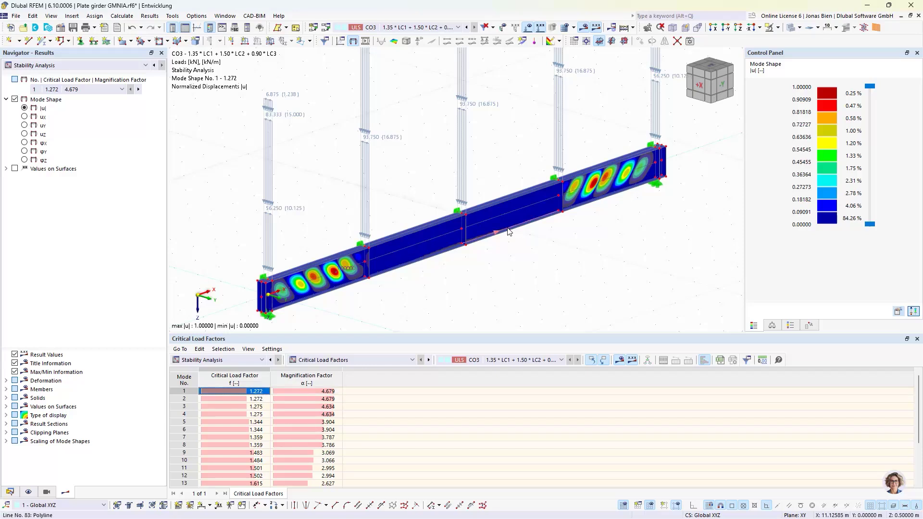
pyautogui.moveTo(475, 235)
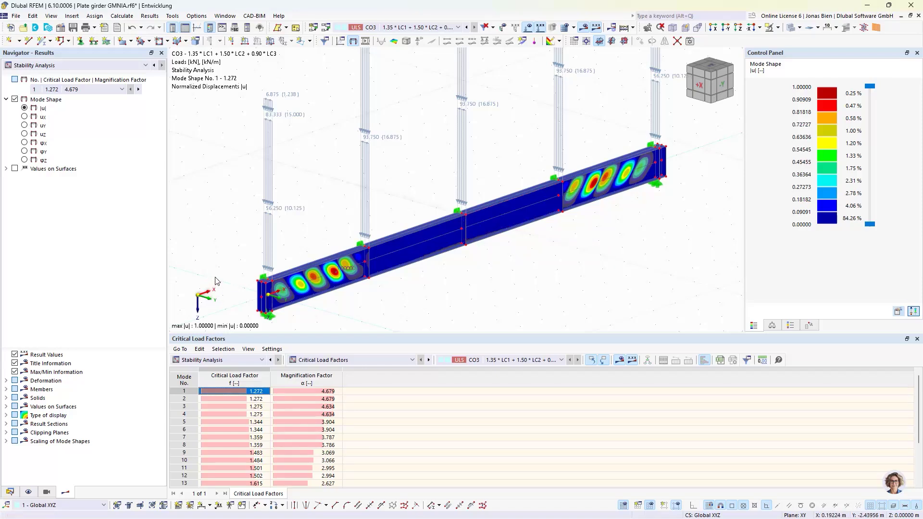
# - Add a new imperfection case IC2 of type Buckling Mode and name it "Local imp"
pyautogui.click(15, 490)
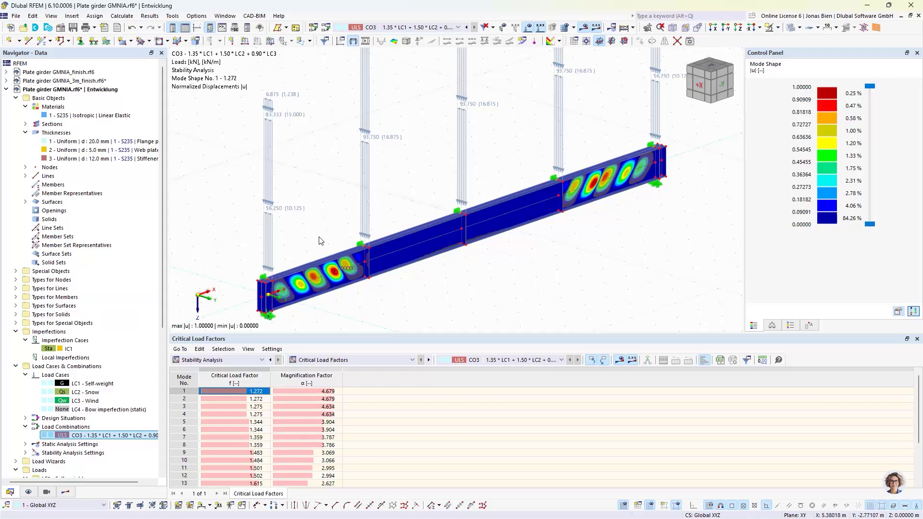
pyautogui.rightClick(87, 341)
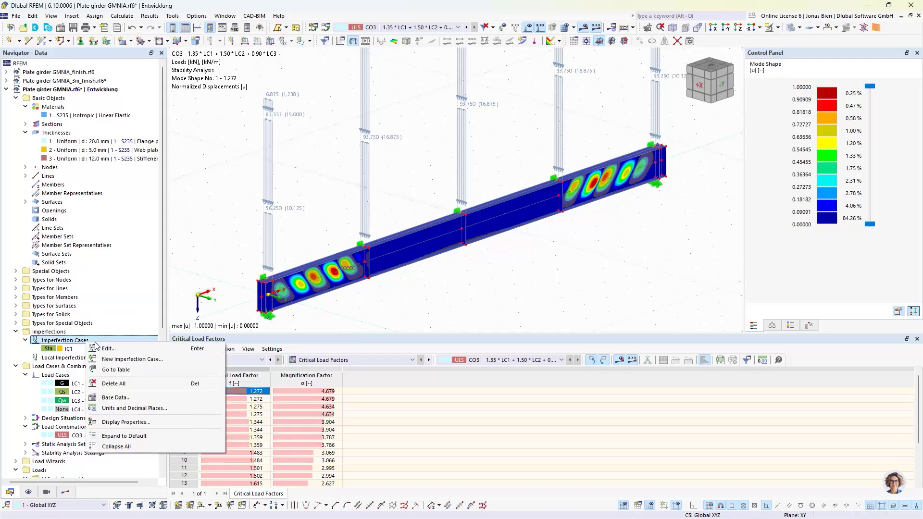
pyautogui.click(108, 359)
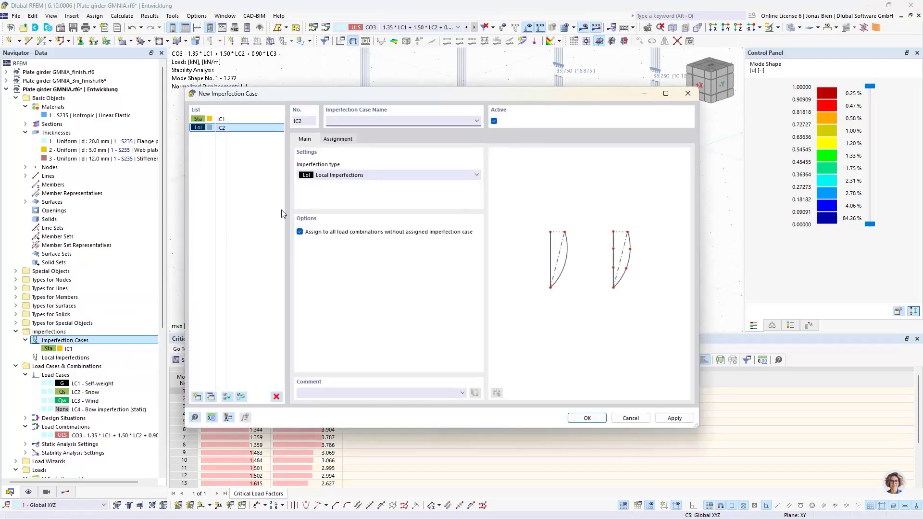
pyautogui.click(326, 176)
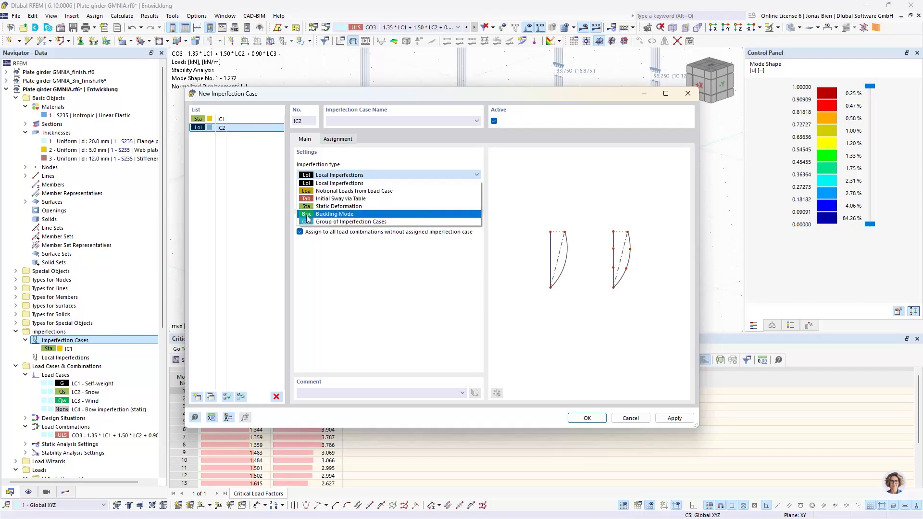
pyautogui.click(338, 214)
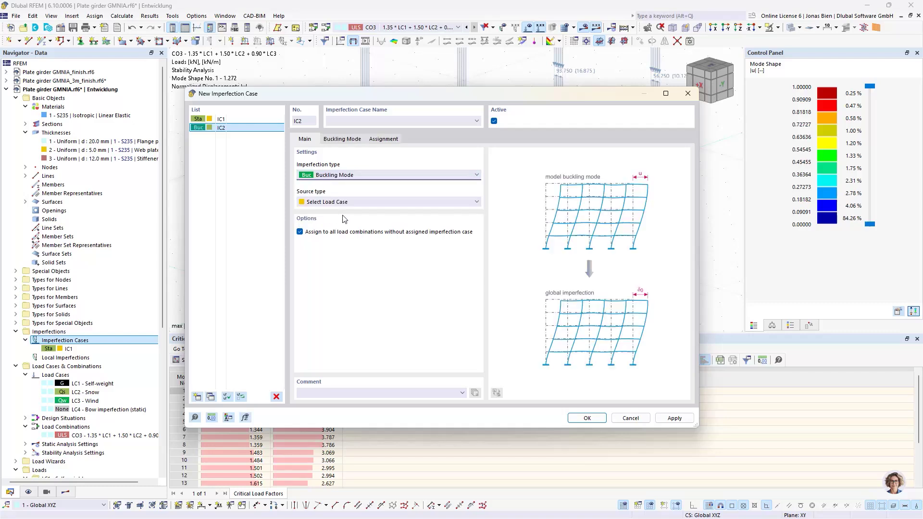
pyautogui.click(371, 119)
pyautogui.write('Local ')
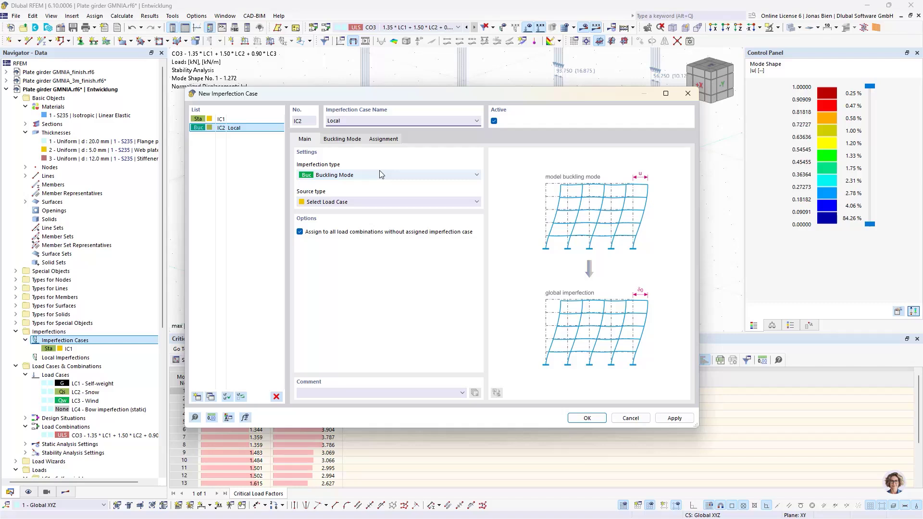
pyautogui.write('imp')
# - Set the source type of imperfection case IC2 to a load combination, taking the buckling mode from CO3
pyautogui.click(236, 116)
pyautogui.click(525, 327)
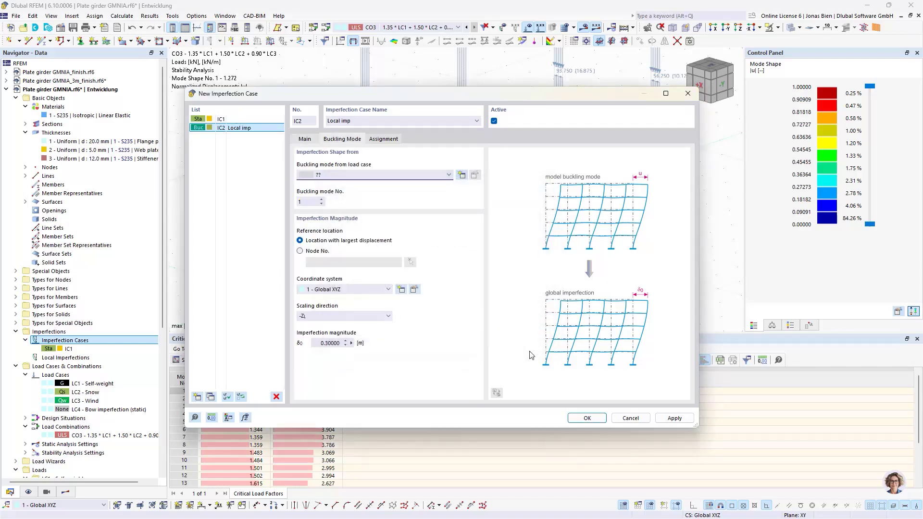
pyautogui.click(306, 140)
pyautogui.click(321, 201)
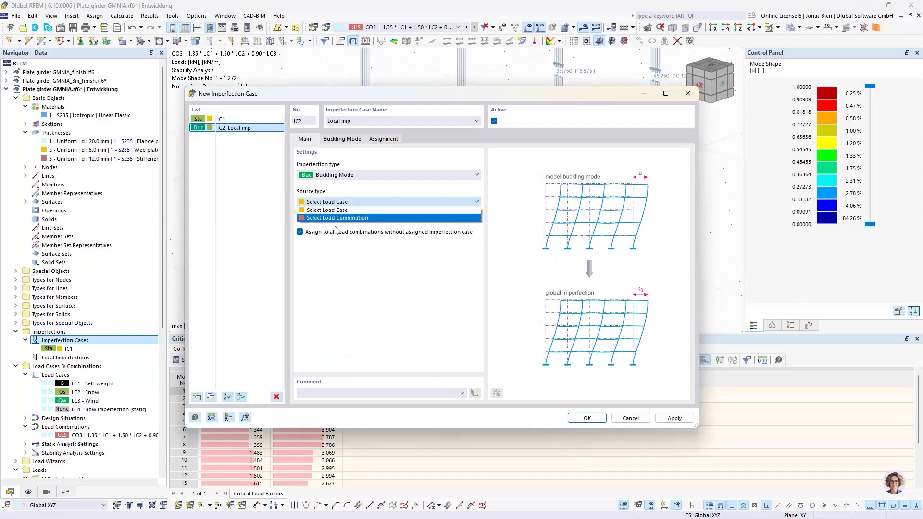
pyautogui.click(344, 218)
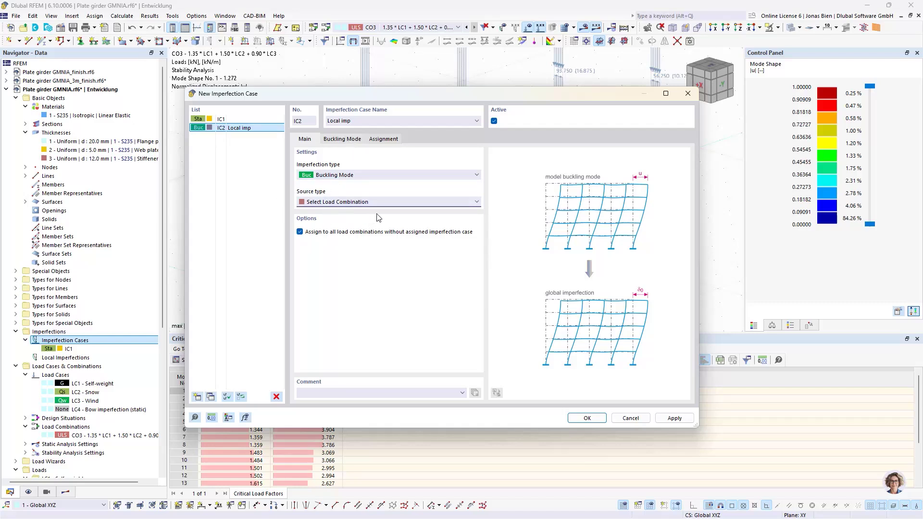
pyautogui.click(342, 139)
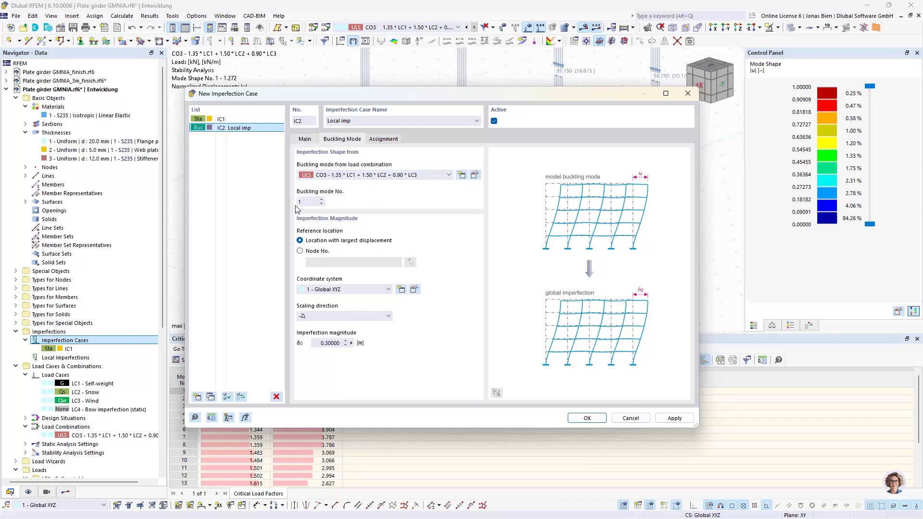
# - Set the scaling direction of IC2 to S and define its imperfection magnitude with the formula min(4.5,1)/200
pyautogui.click(331, 316)
pyautogui.click(331, 371)
pyautogui.click(316, 343)
pyautogui.click(351, 343)
pyautogui.click(374, 342)
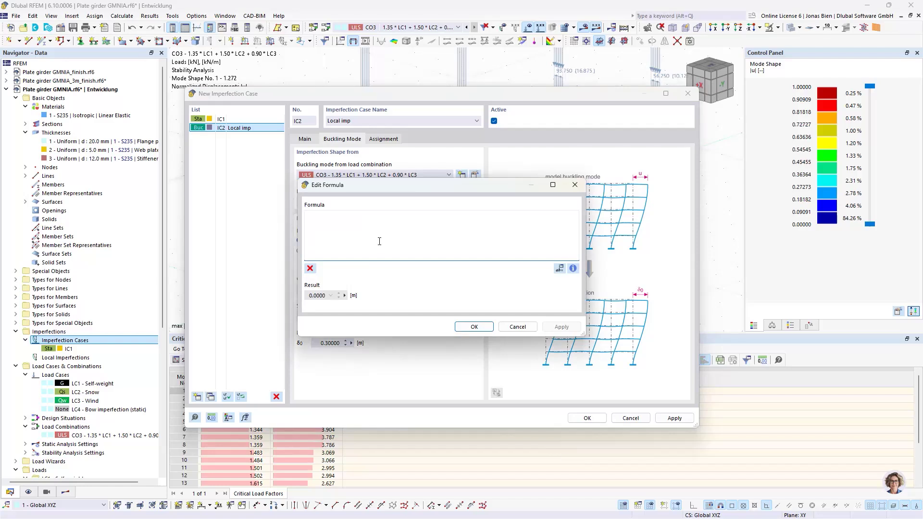
pyautogui.write('min(')
pyautogui.write('4.5,1)/200')
pyautogui.click(467, 327)
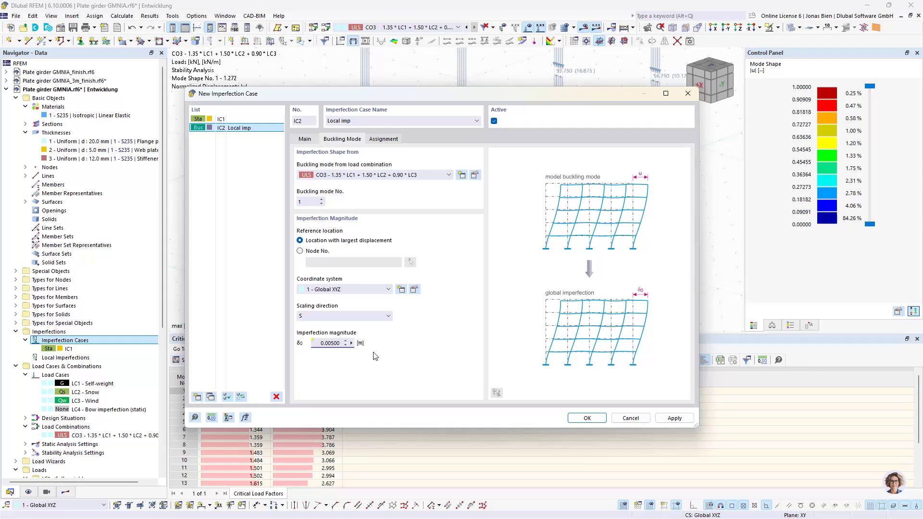
# - Name the static-deformation imperfection case IC1 "Global imp" and save the imperfection cases
pyautogui.click(305, 139)
pyautogui.click(267, 119)
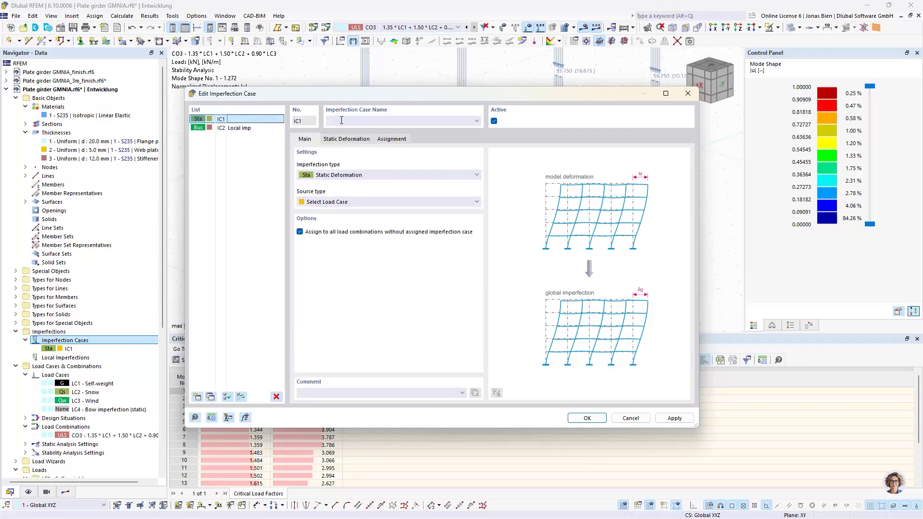
pyautogui.click(341, 120)
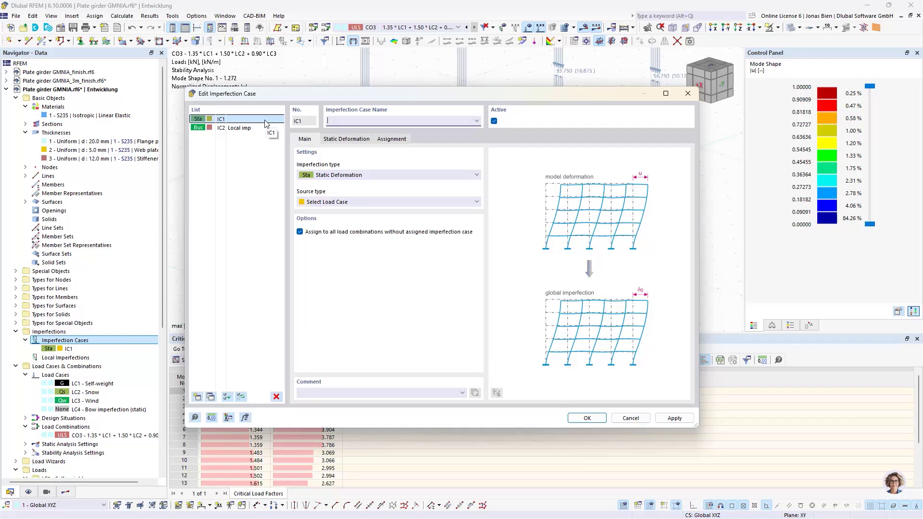
pyautogui.write('Global imp')
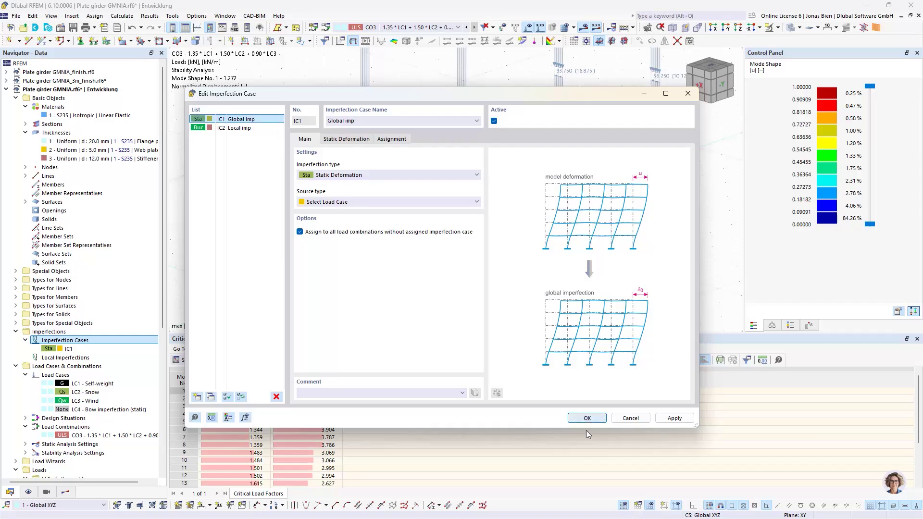
pyautogui.click(587, 418)
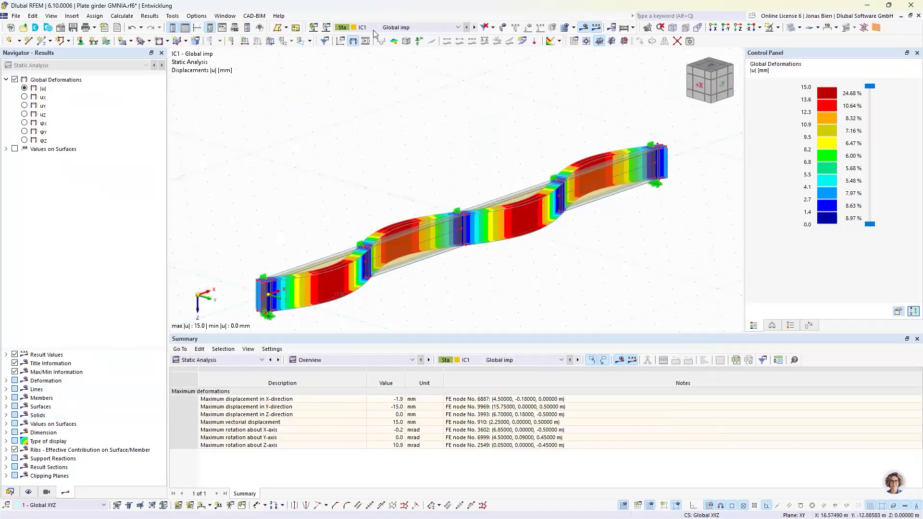
# - Display the results of imperfection case IC2 Local imp to check its displaced shape on the girder
pyautogui.click(374, 29)
pyautogui.click(391, 43)
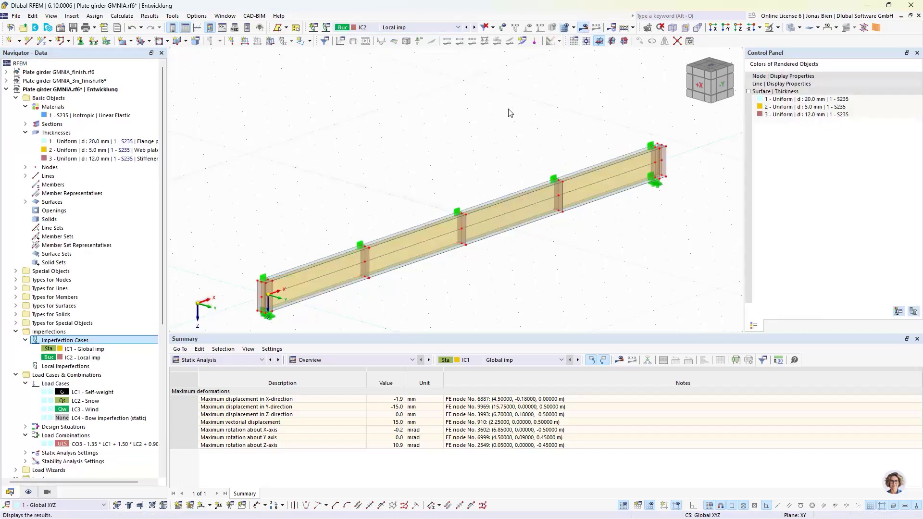
pyautogui.click(565, 27)
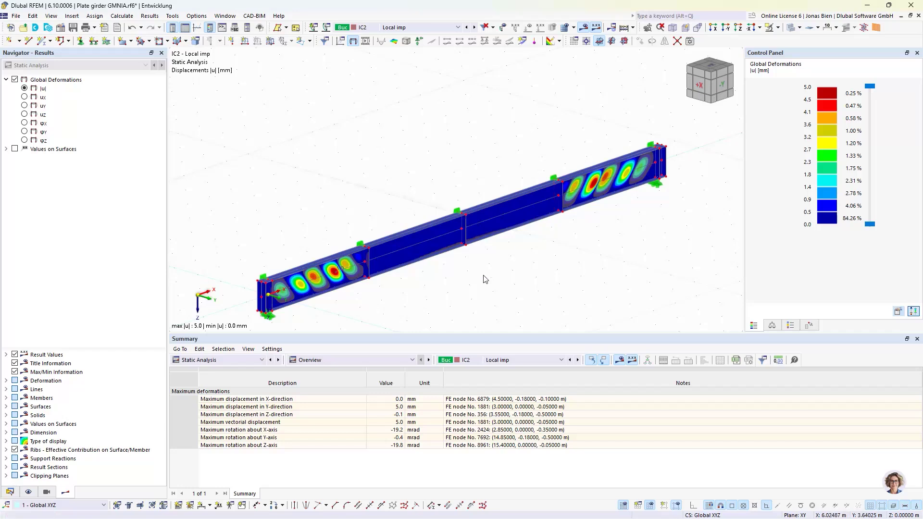
pyautogui.click(10, 492)
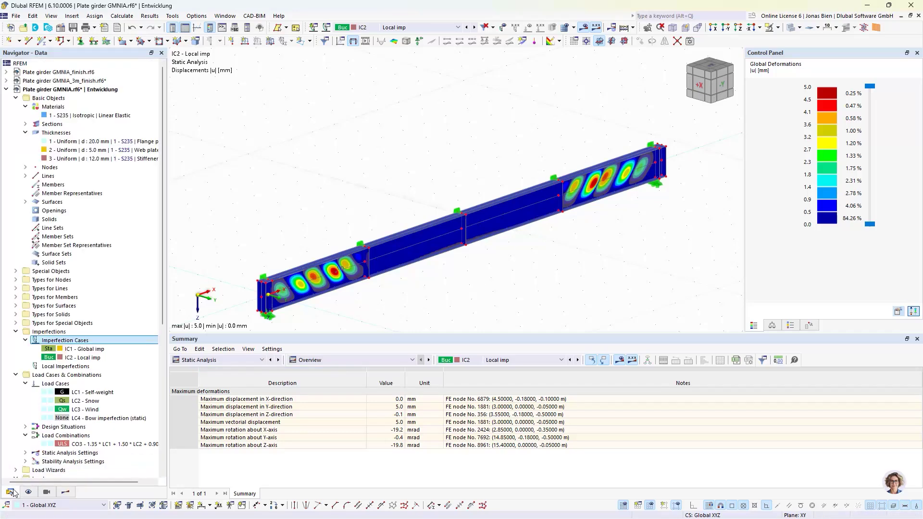
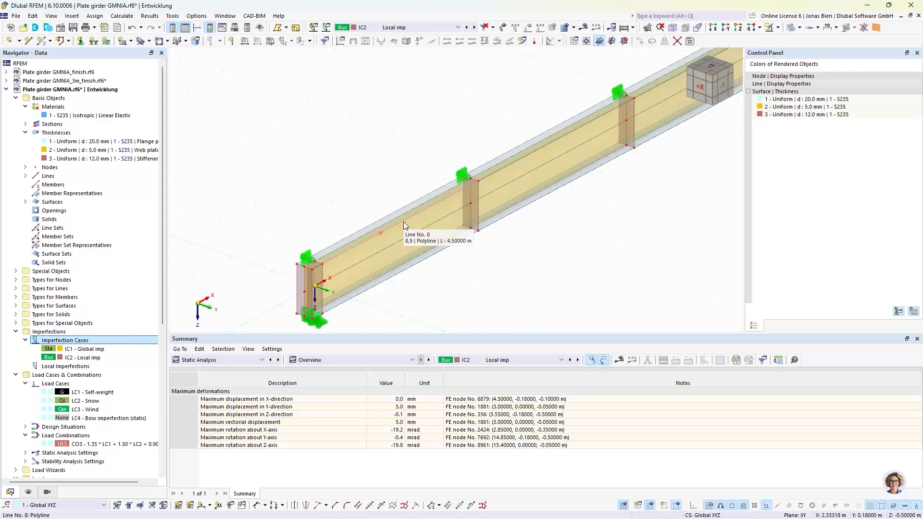
# - Convert line 8 on the first panel's upper flange edge to an arc, picking the line's midpoint as control point
pyautogui.doubleClick(404, 225)
pyautogui.click(273, 150)
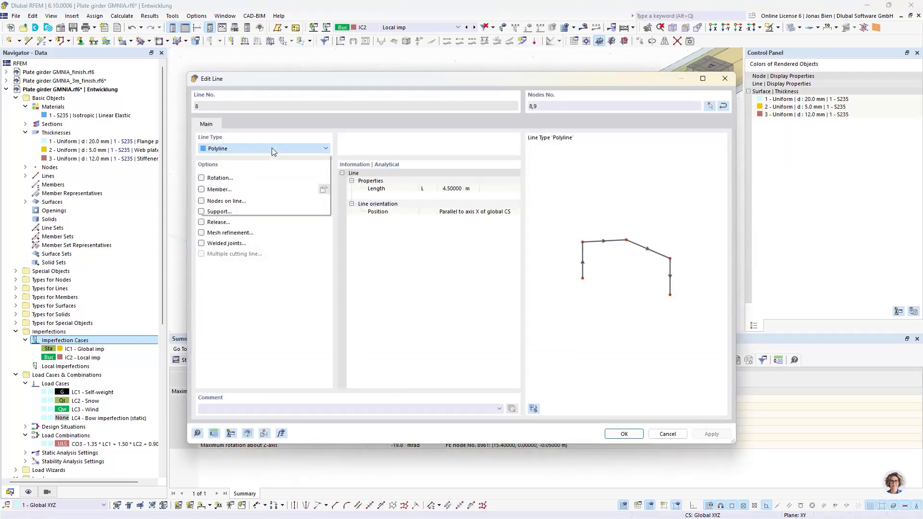
pyautogui.click(252, 167)
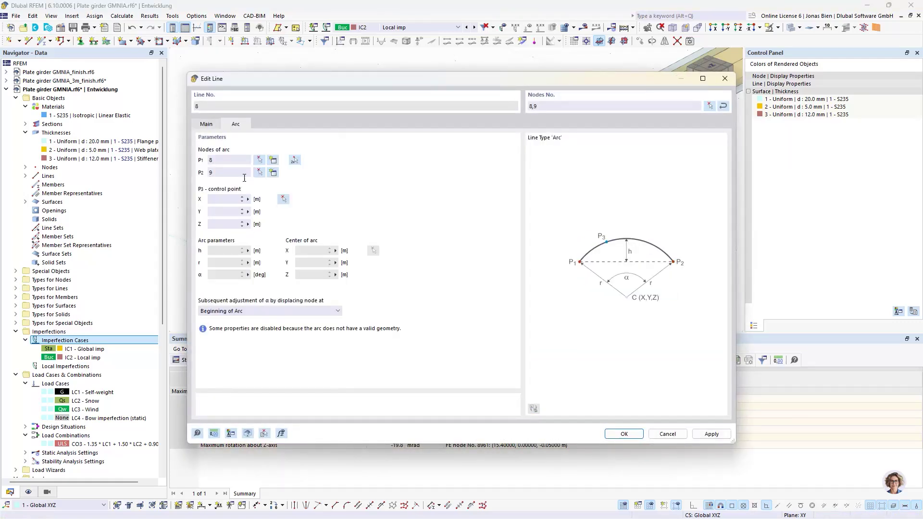
pyautogui.click(283, 199)
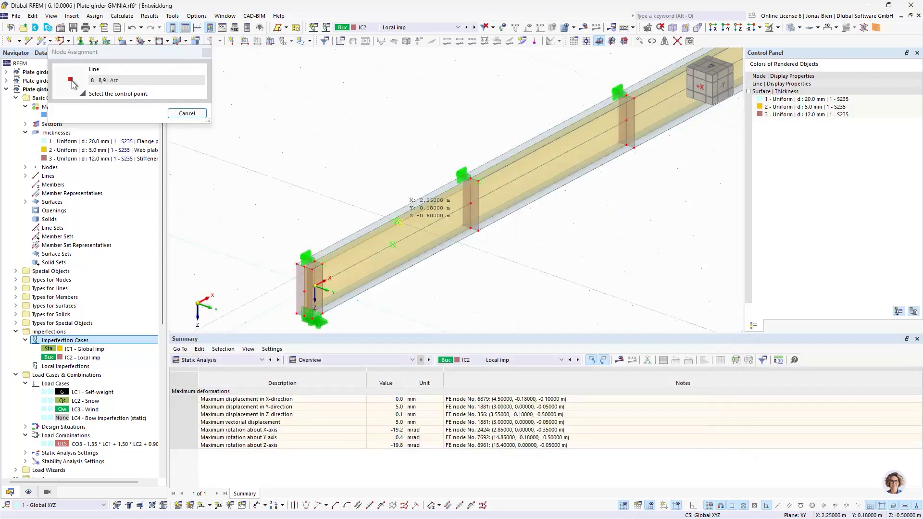
pyautogui.click(399, 222)
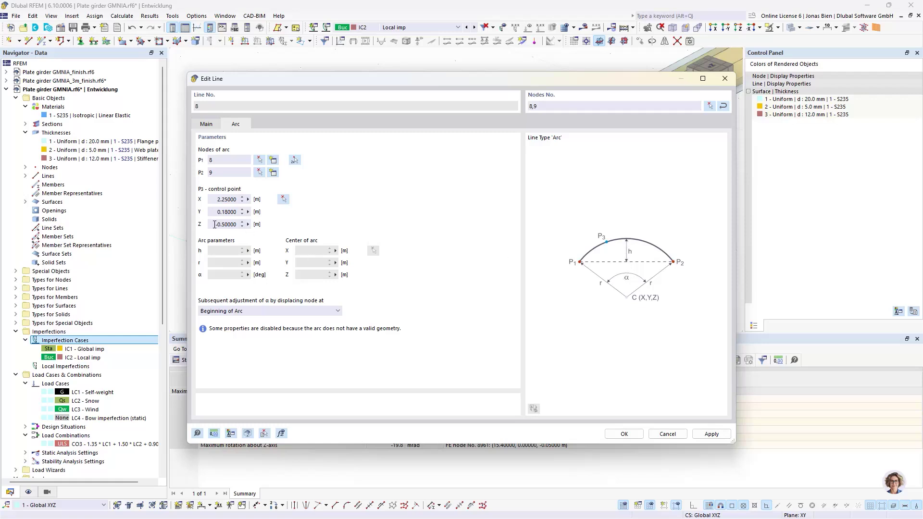
# - Set the arc control point's Z coordinate to the formula -0.50000-0.36/2/50 m and apply it, accepting deletion of existing results
pyautogui.moveTo(214, 224); pyautogui.dragTo(244, 231)
pyautogui.rightClick(248, 229)
pyautogui.click(287, 229)
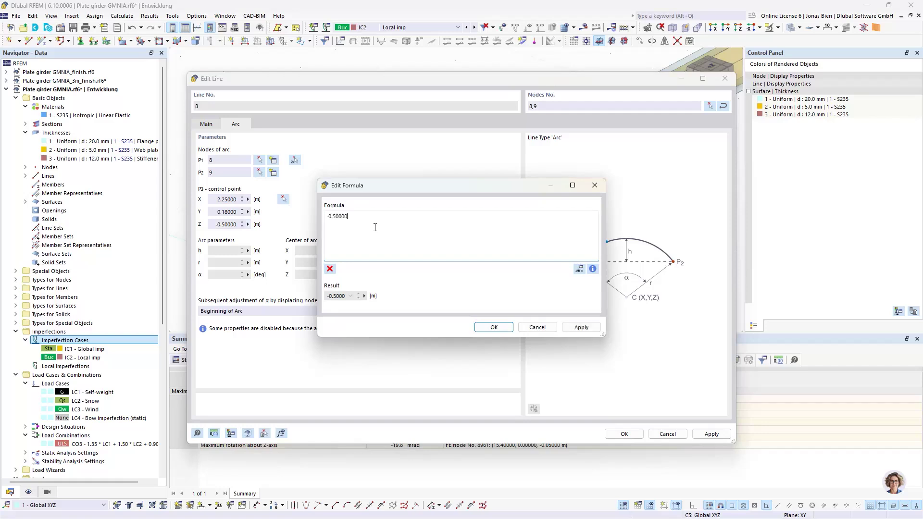
pyautogui.write('-0.36/2/50')
pyautogui.moveTo(380, 225); pyautogui.dragTo(327, 217)
pyautogui.click(494, 326)
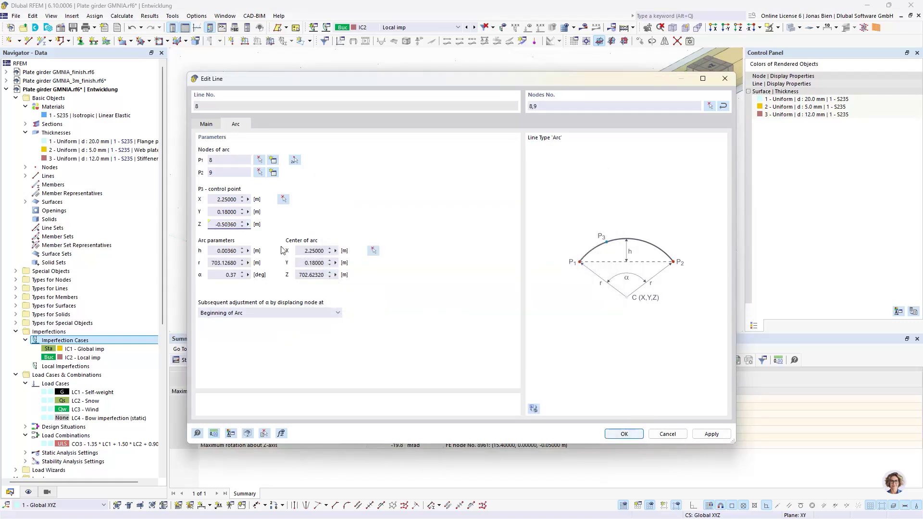
pyautogui.click(637, 435)
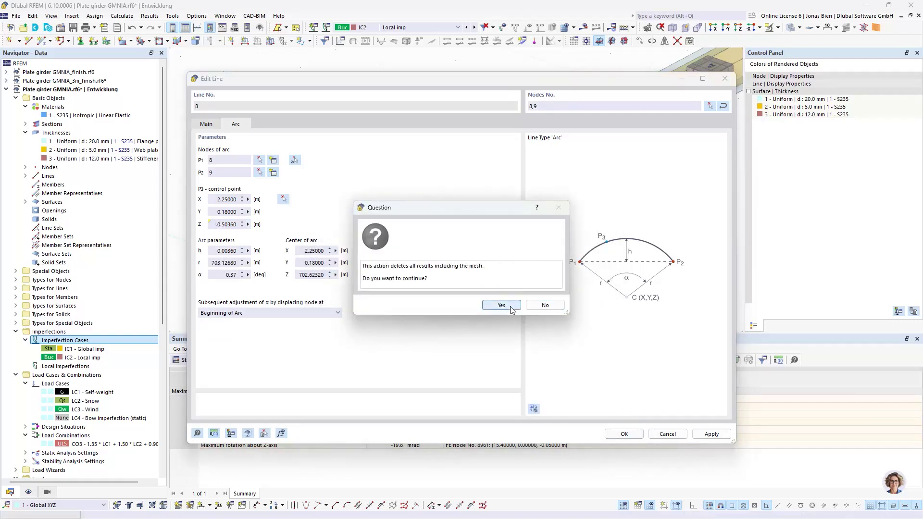
pyautogui.click(502, 305)
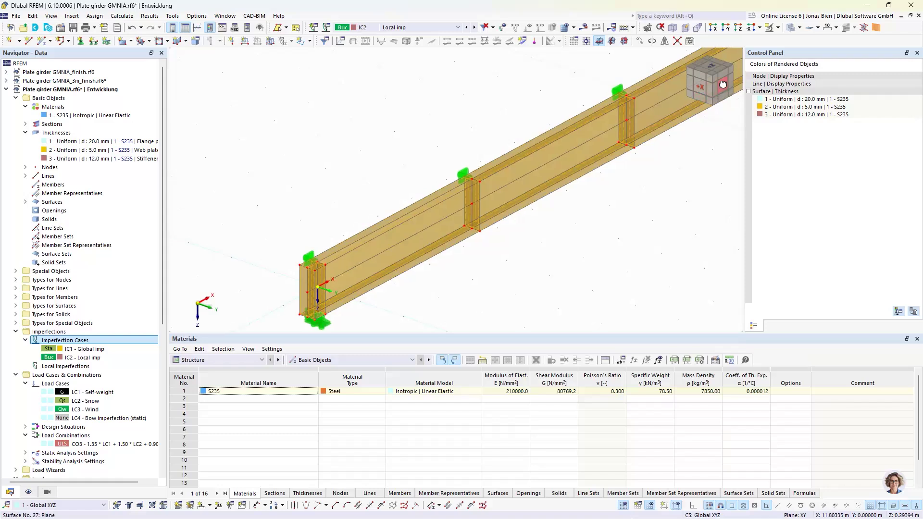
# - Inspect the curved flange edge, line 8, closely in the -Y side view
pyautogui.click(723, 89)
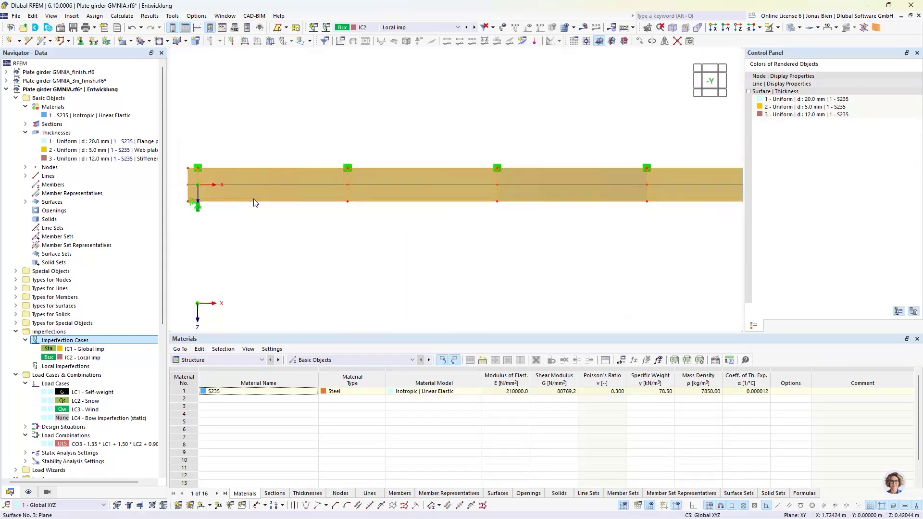
pyautogui.scroll(3, 322, 165)
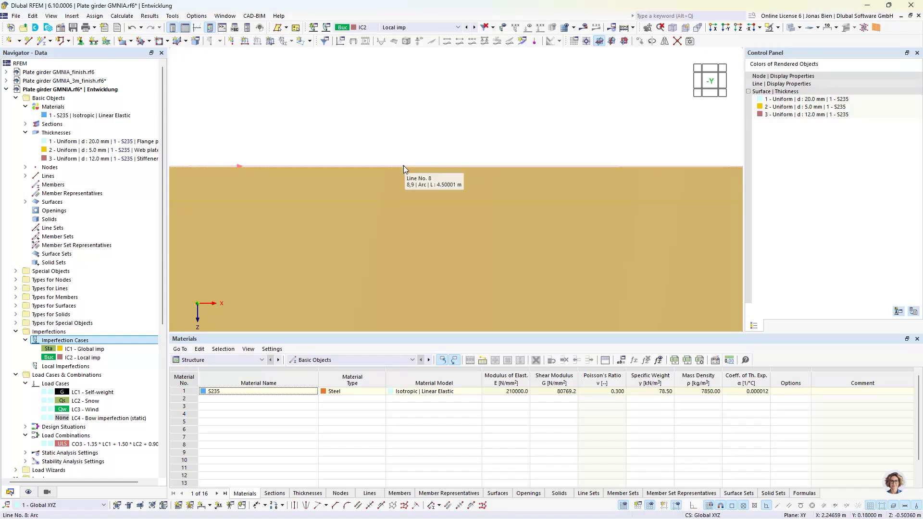
pyautogui.scroll(-5, 414, 140)
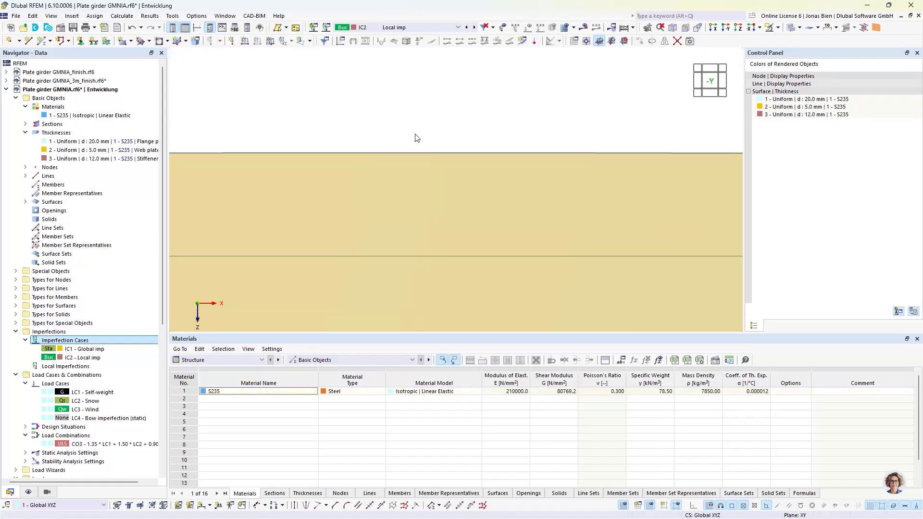
pyautogui.keyDown('ctrl'); pyautogui.moveTo(457, 235); pyautogui.dragTo(637, 234, button='middle'); pyautogui.keyUp('ctrl')
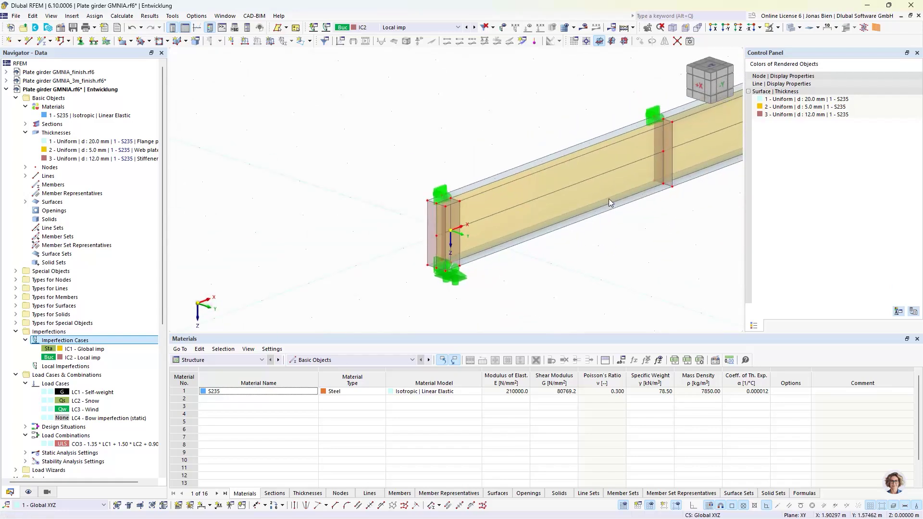
# - Change the geometry type of surface 2, the first panel's upper flange half with the arc edge, to Quadrangle
pyautogui.click(25, 202)
pyautogui.click(61, 219)
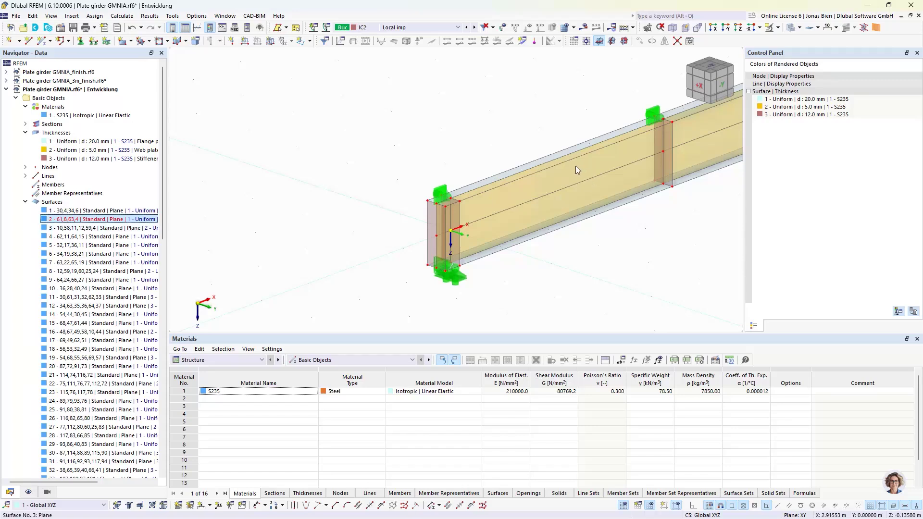
pyautogui.scroll(2, 575, 165)
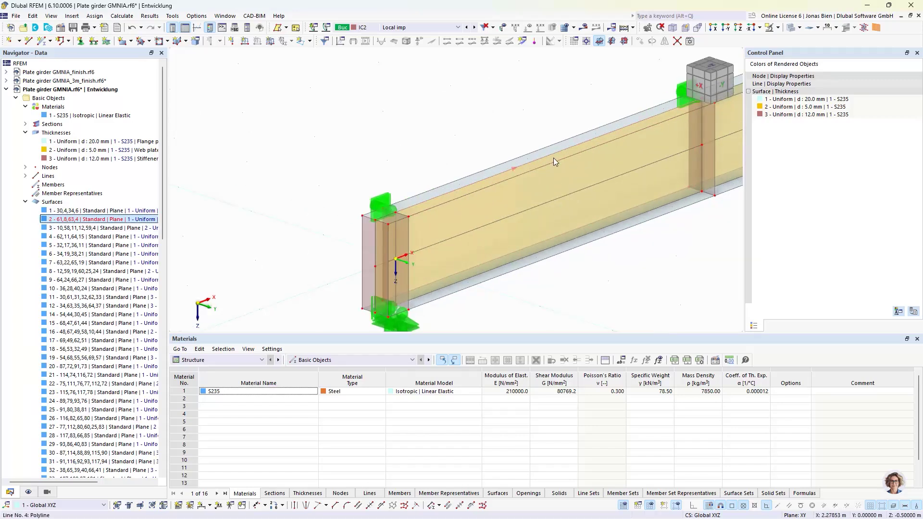
pyautogui.doubleClick(88, 220)
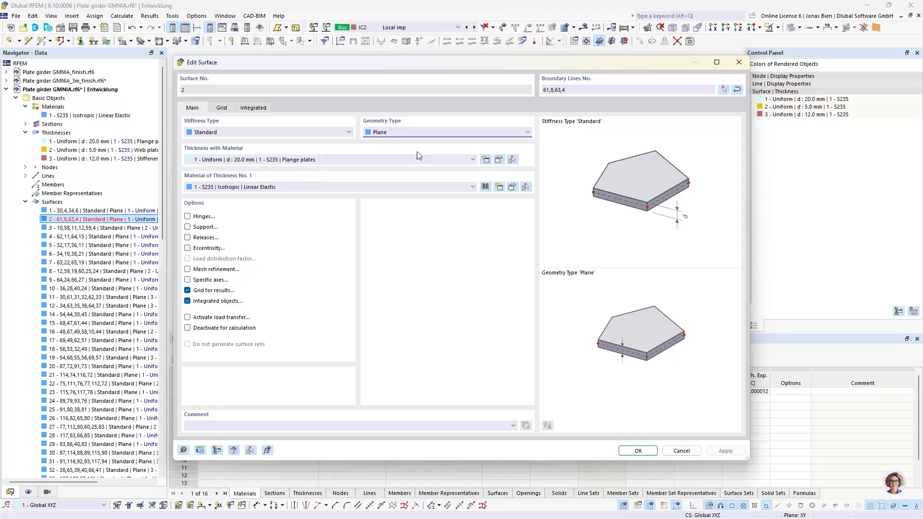
pyautogui.click(396, 134)
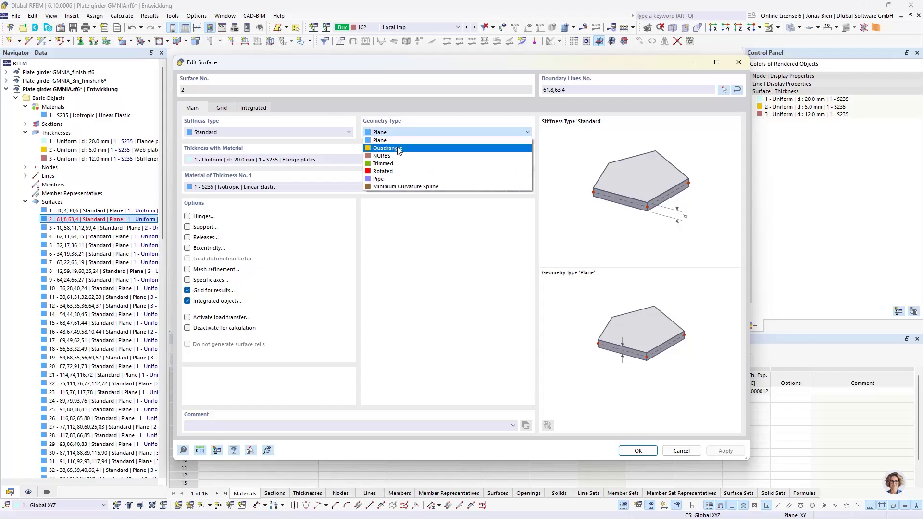
pyautogui.click(397, 149)
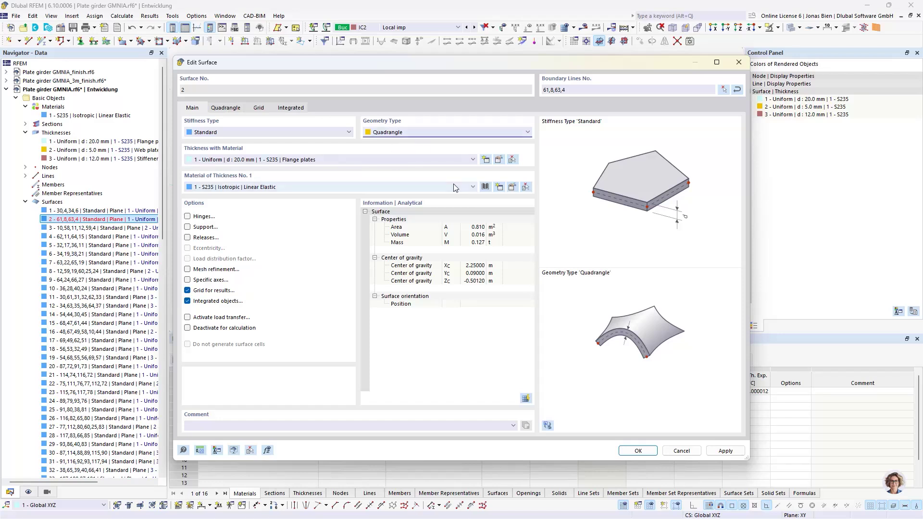
pyautogui.click(637, 451)
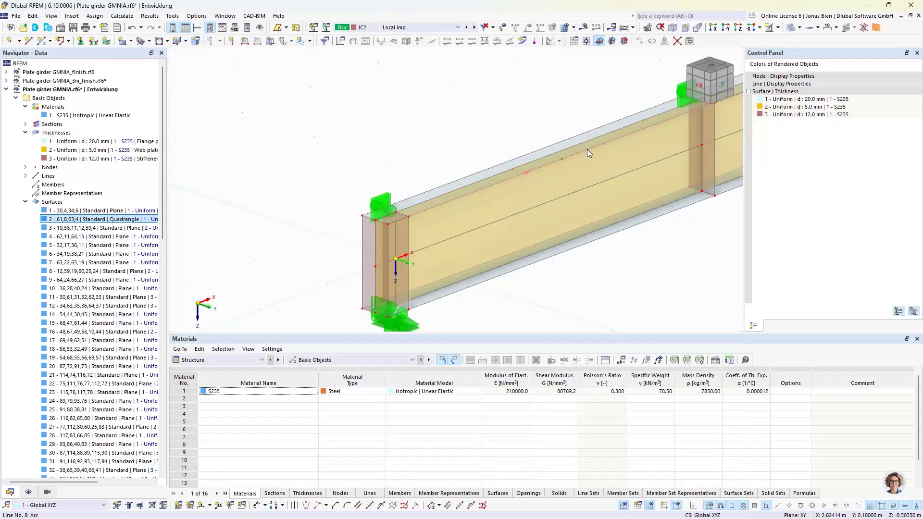
# - Delete the first panel's other three flange surfaces, 1, 4 and 5, keeping only the curved surface 2
pyautogui.scroll(-2, 587, 197)
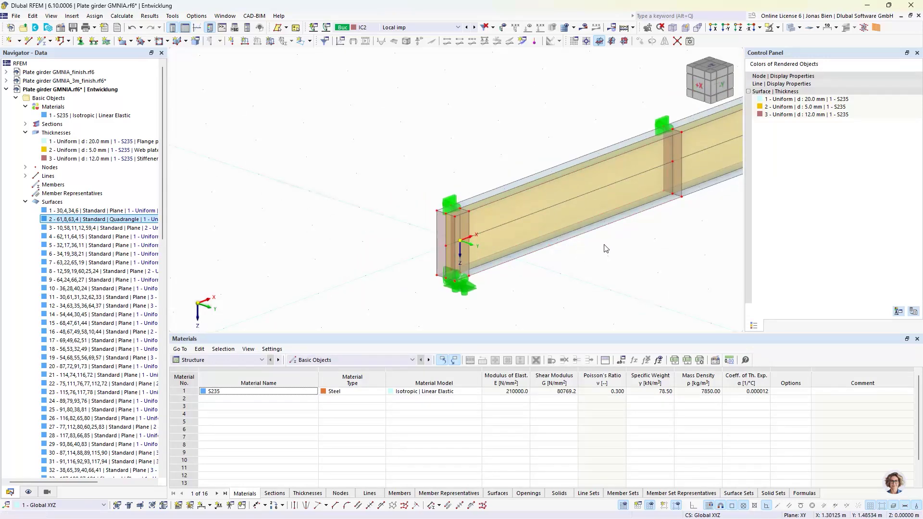
pyautogui.moveTo(648, 250); pyautogui.dragTo(514, 270, button='middle')
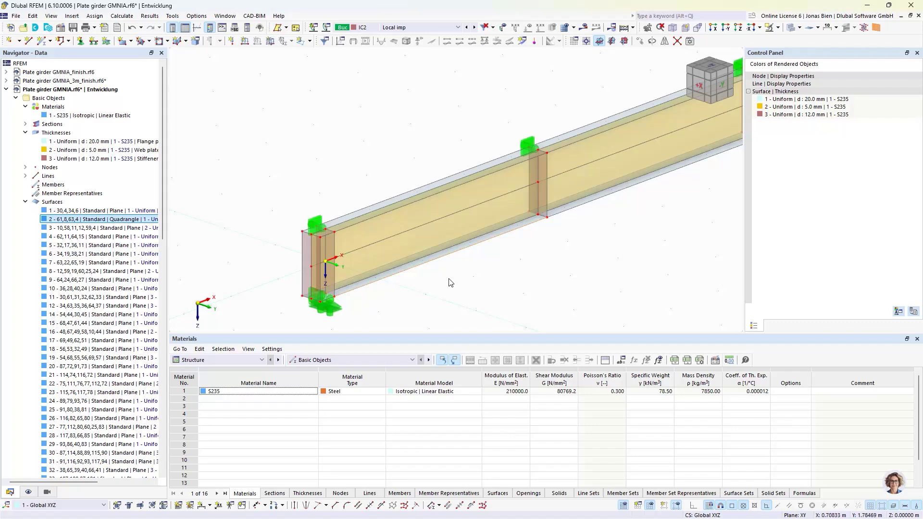
pyautogui.press('Delete')
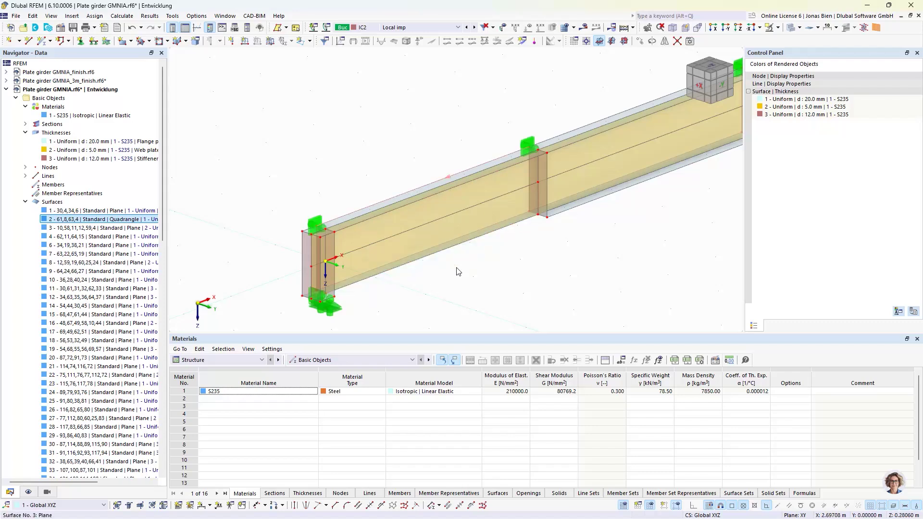
pyautogui.press('Delete')
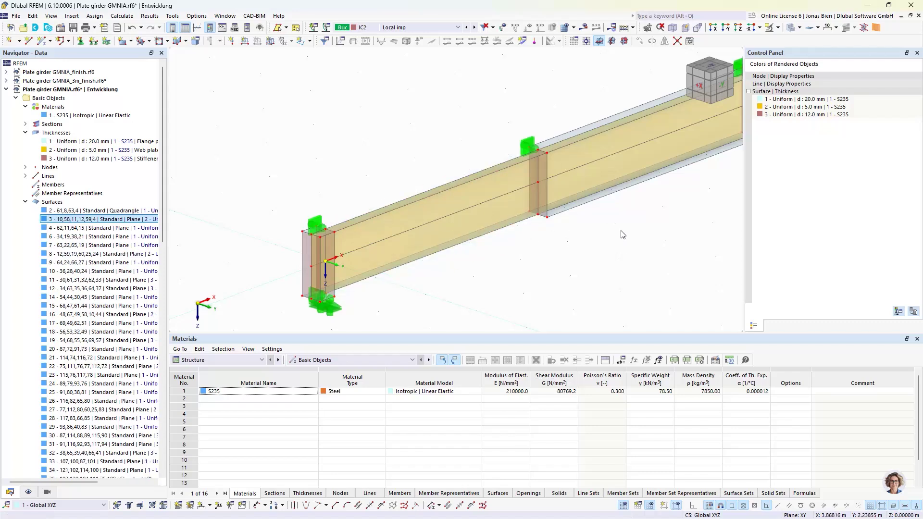
pyautogui.click(707, 67)
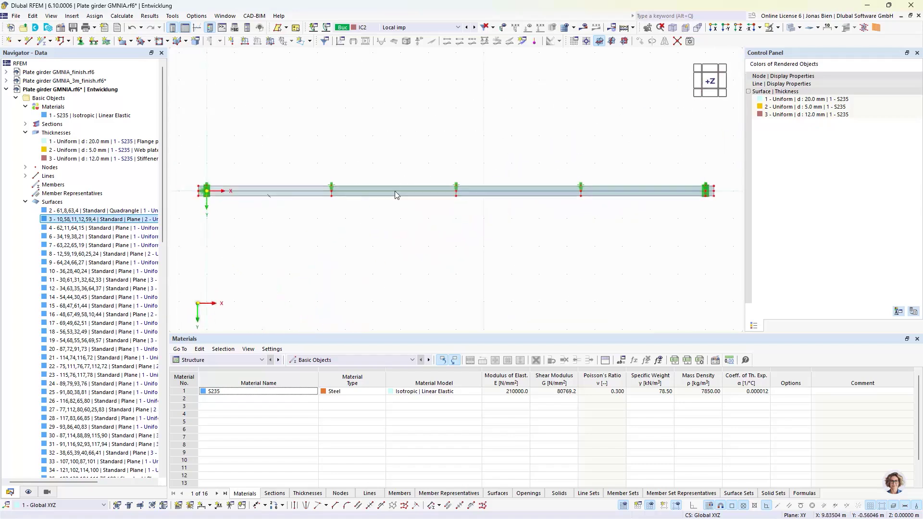
pyautogui.scroll(3, 272, 190)
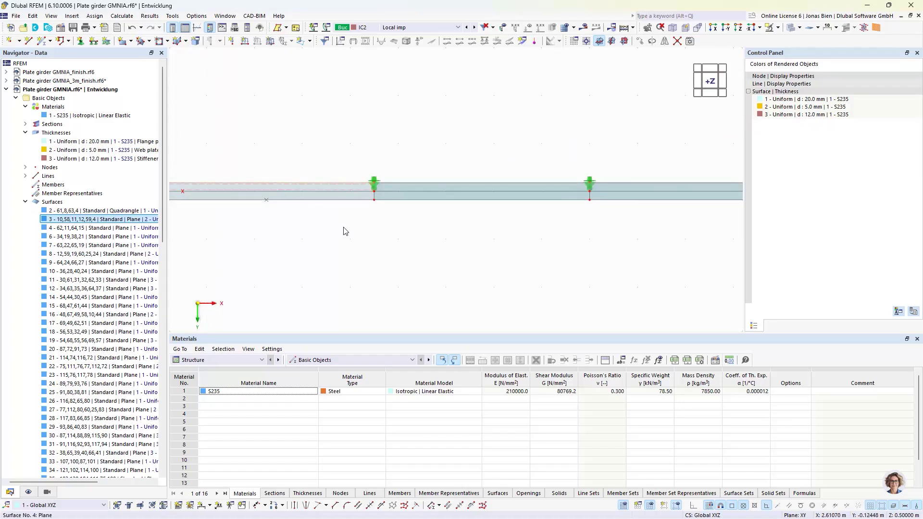
pyautogui.press('Delete')
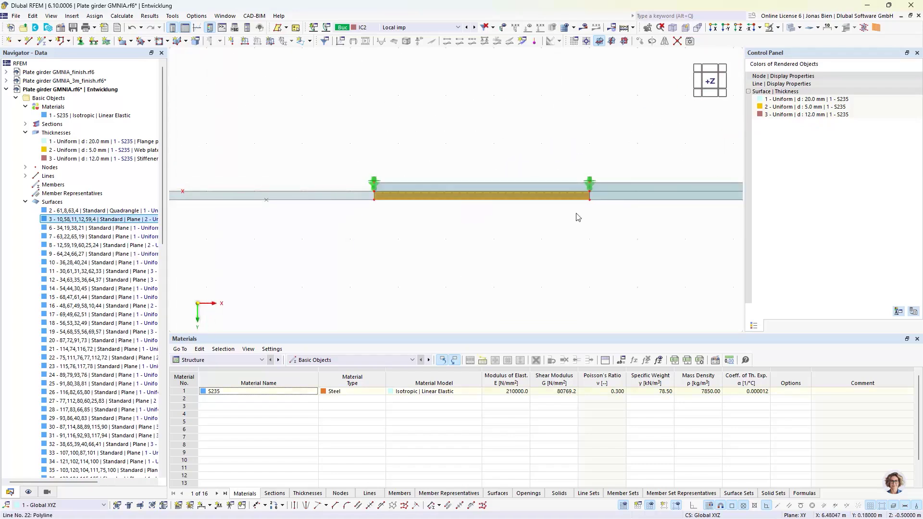
# - Delete the upper and lower flange surfaces on the +Y side of the web in the other three panels
pyautogui.scroll(-1, 678, 217)
pyautogui.scroll(1, 679, 214)
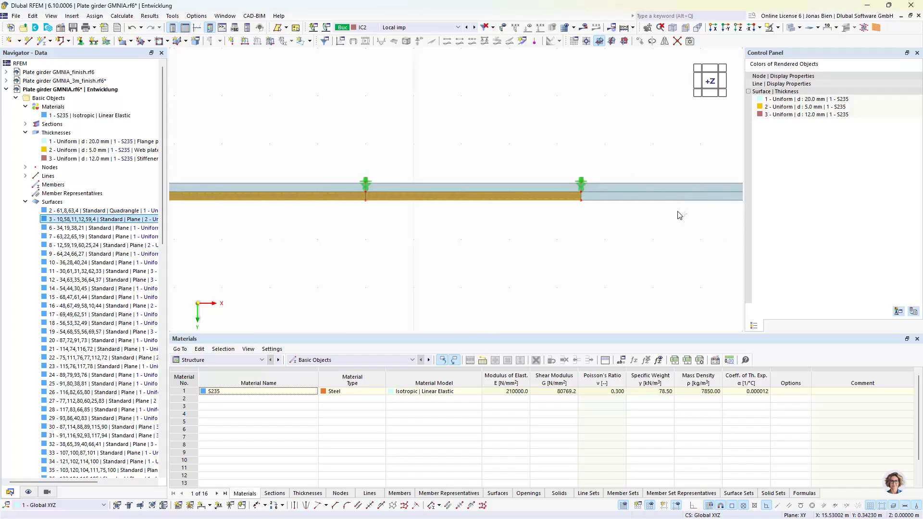
pyautogui.click(668, 197)
pyautogui.scroll(-3, 647, 295)
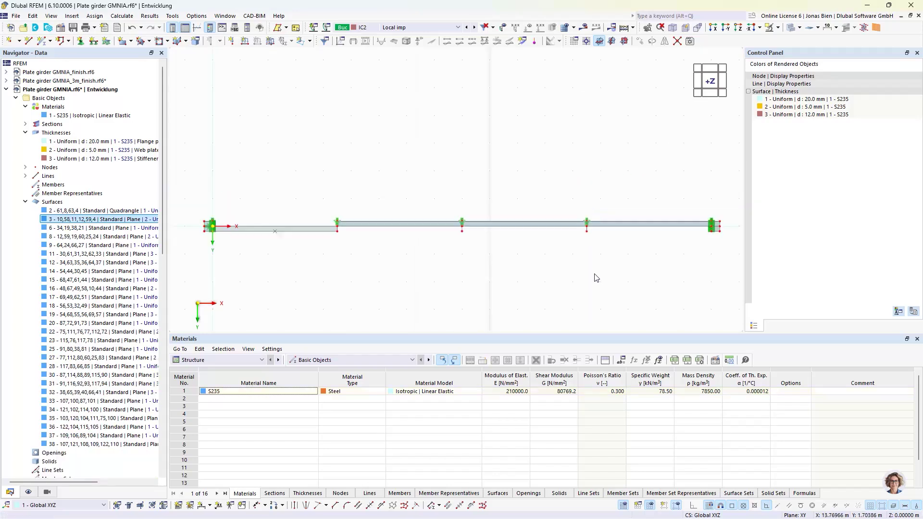
# - Delete the remaining flange surfaces on the -Y side of the web in the second, third and fourth panels
pyautogui.moveTo(426, 296)
pyautogui.keyDown('ctrl'); pyautogui.mouseDown(button='middle')
pyautogui.moveTo(597, 301)
pyautogui.moveTo(735, 264)
pyautogui.moveTo(422, 270)
pyautogui.moveTo(440, 298)
pyautogui.mouseUp(button='middle'); pyautogui.keyUp('ctrl')
pyautogui.click(525, 239)
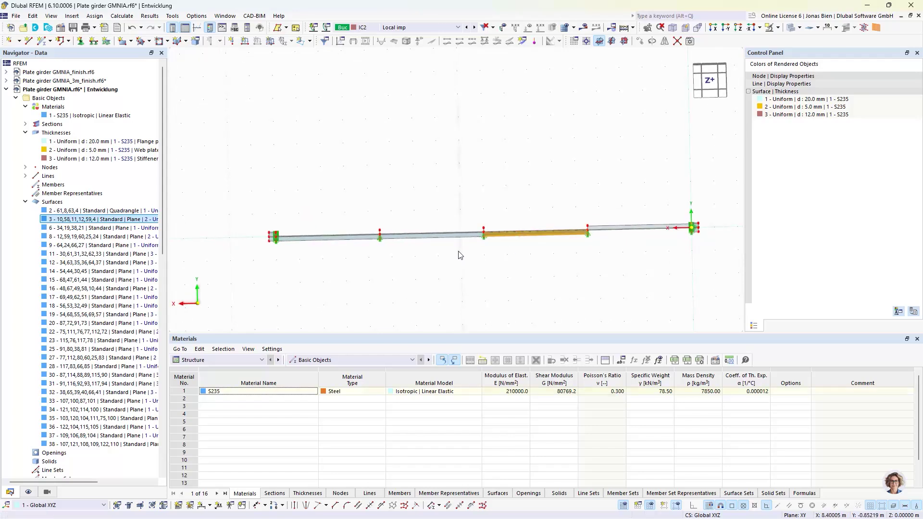
pyautogui.press('Delete')
pyautogui.click(437, 238)
pyautogui.press('Delete')
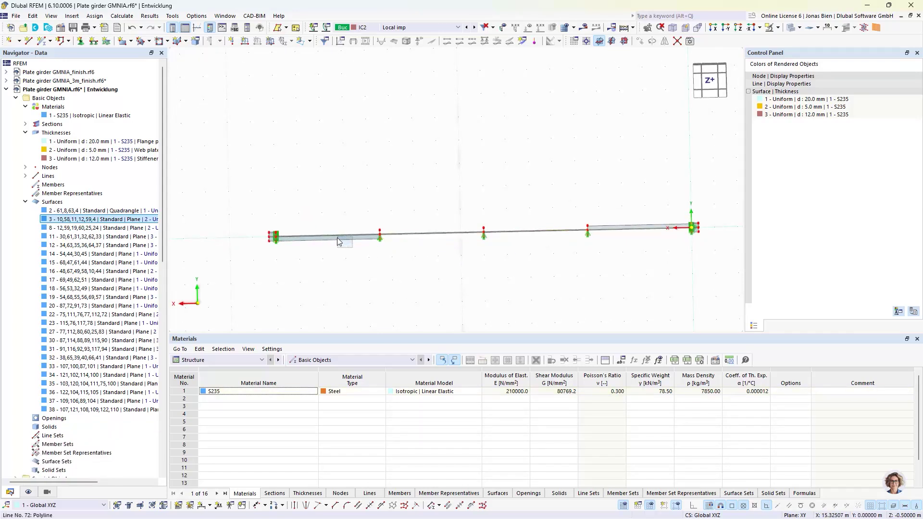
pyautogui.click(339, 238)
pyautogui.press('Delete')
# - Copy curved surface 2 by rotating it 180° about an X-parallel axis through node 5 at Z -0.50000 m
pyautogui.keyDown('ctrl'); pyautogui.moveTo(654, 282); pyautogui.dragTo(593, 171, button='middle'); pyautogui.keyUp('ctrl')
pyautogui.scroll(3, 593, 172)
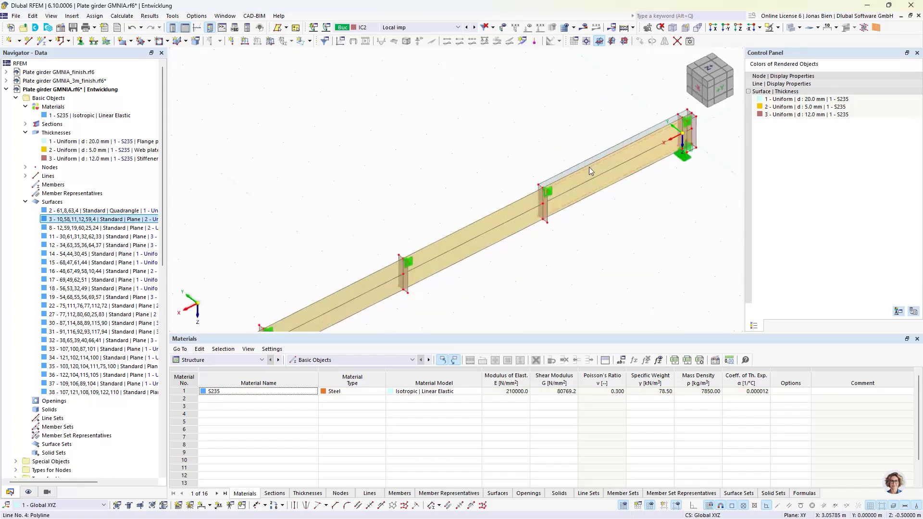
pyautogui.moveTo(596, 230); pyautogui.dragTo(481, 269, button='middle')
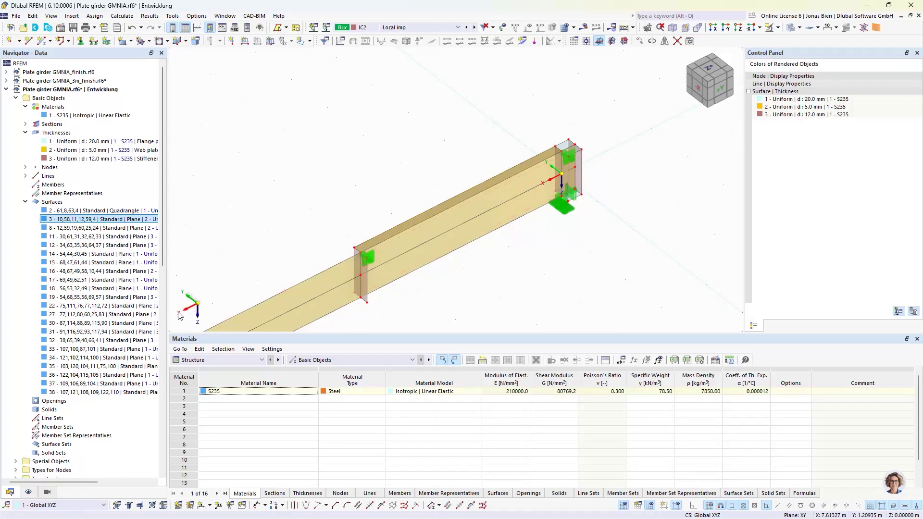
pyautogui.click(652, 42)
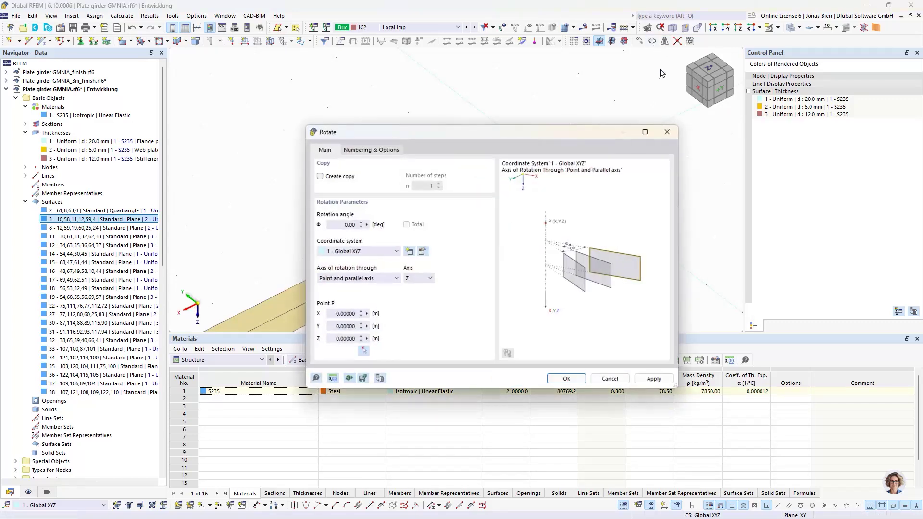
pyautogui.doubleClick(344, 226)
pyautogui.click(342, 177)
pyautogui.click(417, 282)
pyautogui.click(417, 289)
pyautogui.click(363, 351)
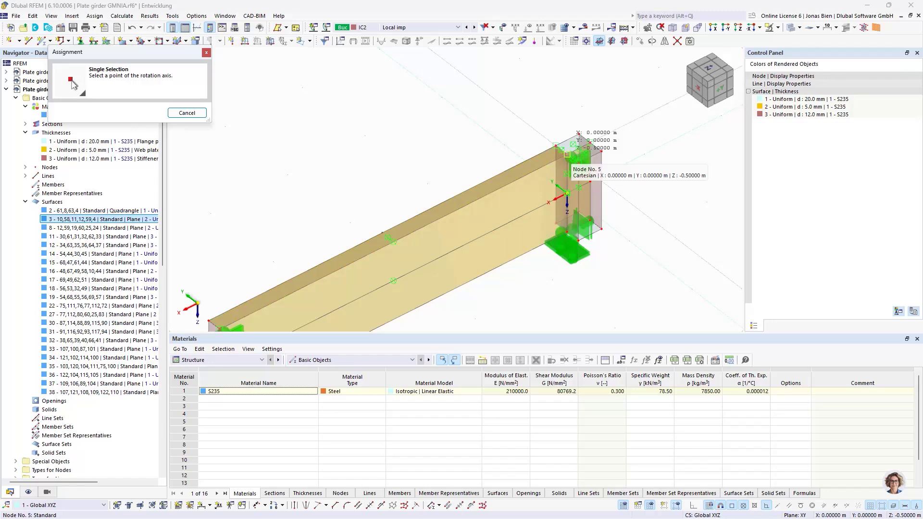
pyautogui.click(567, 154)
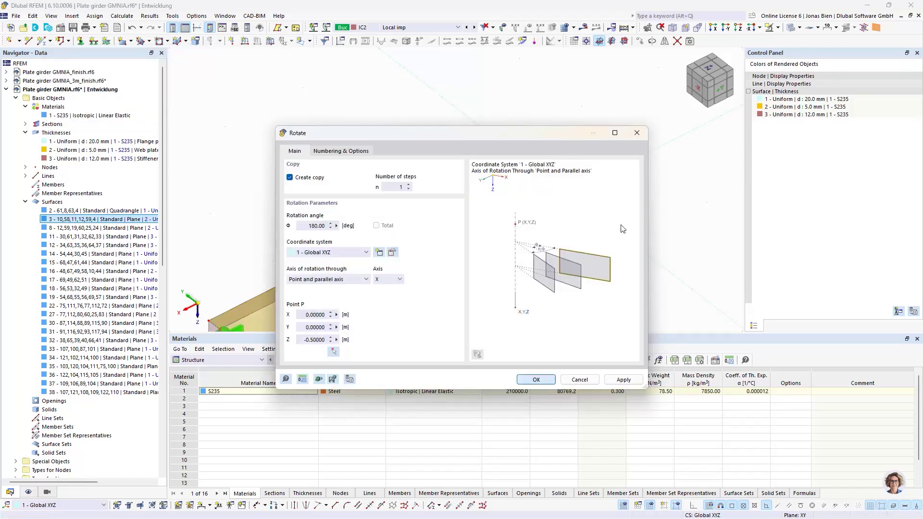
pyautogui.press('Return')
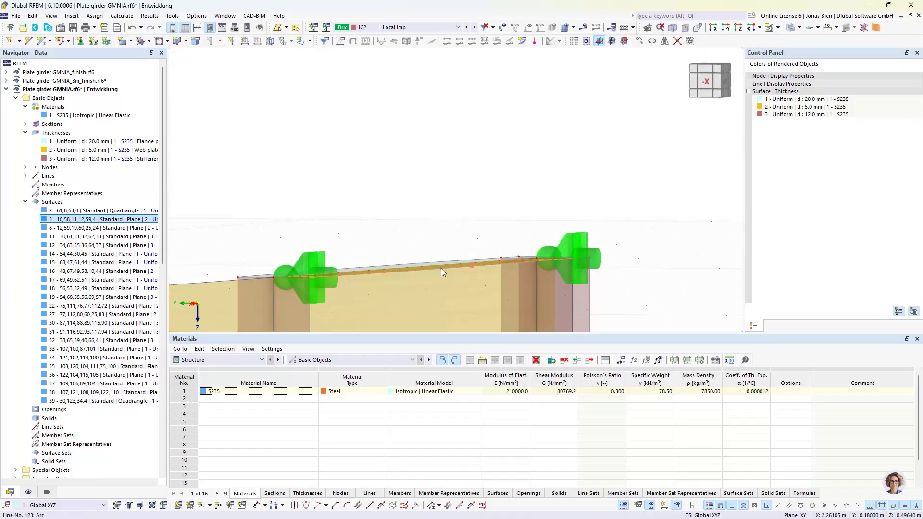
# - Copy both curved upper flange halves 1.00000 m in Z to the lower flange, using the stiffener's upper and lower web nodes as displacement vector
pyautogui.moveTo(442, 272)
pyautogui.scroll(-5, 562, 243)
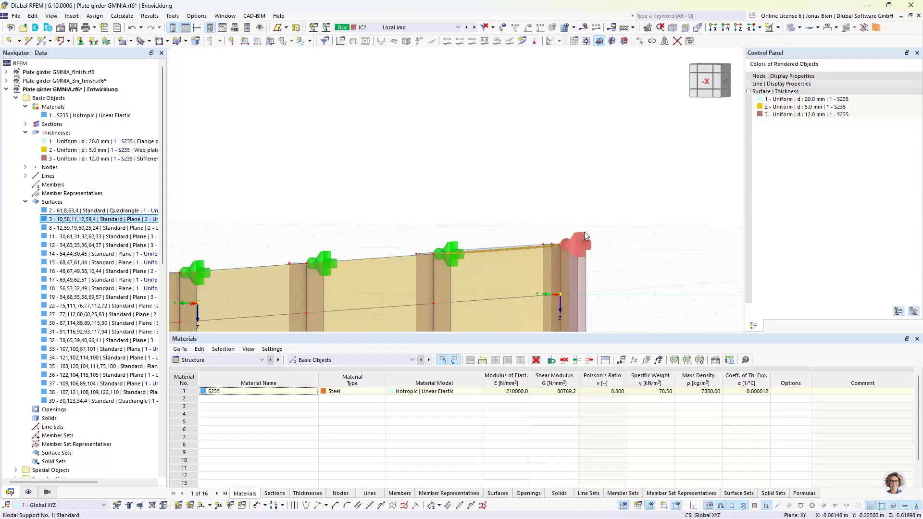
pyautogui.keyDown('ctrl'); pyautogui.moveTo(618, 226); pyautogui.dragTo(506, 273, button='middle'); pyautogui.keyUp('ctrl')
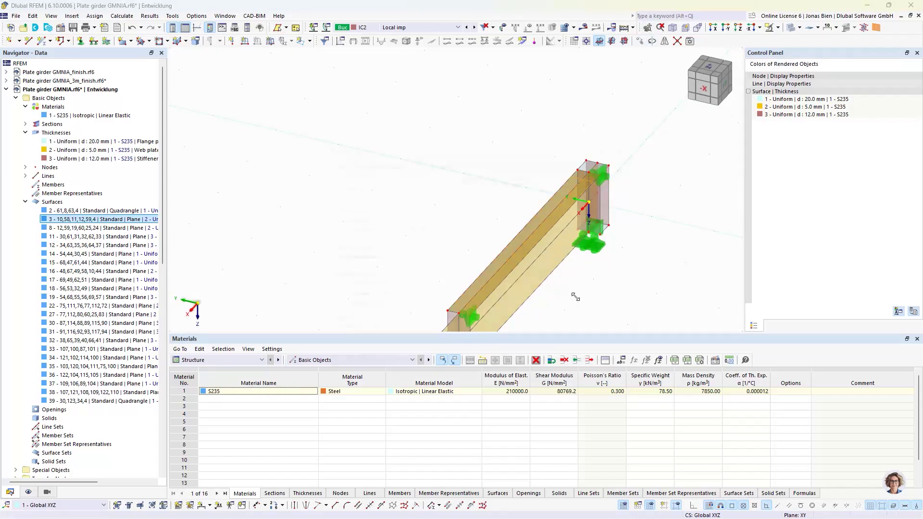
pyautogui.hotkey('ctrl', 'm')
pyautogui.click(320, 179)
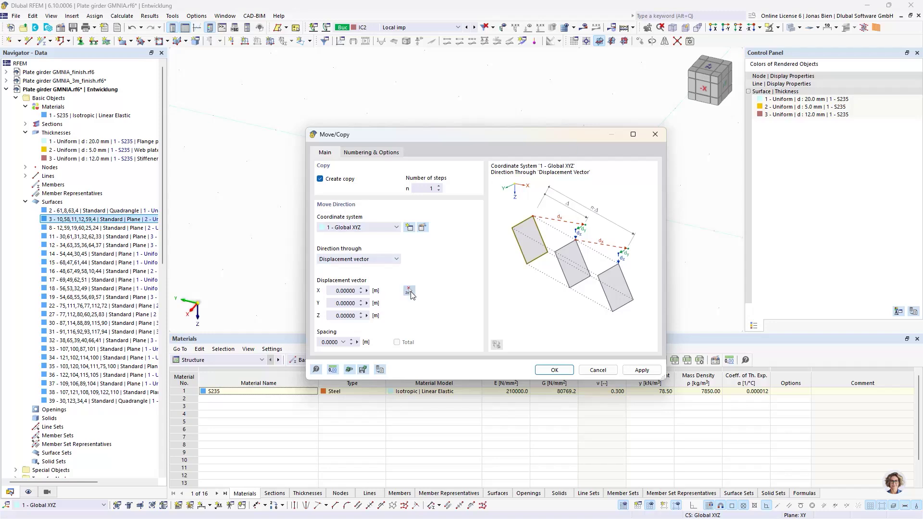
pyautogui.click(409, 291)
pyautogui.scroll(3, 460, 180)
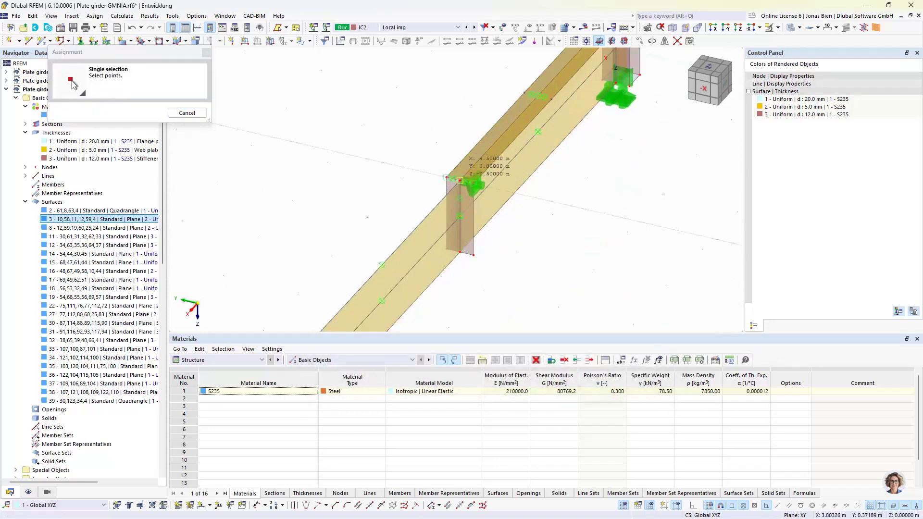
pyautogui.click(460, 180)
pyautogui.click(459, 252)
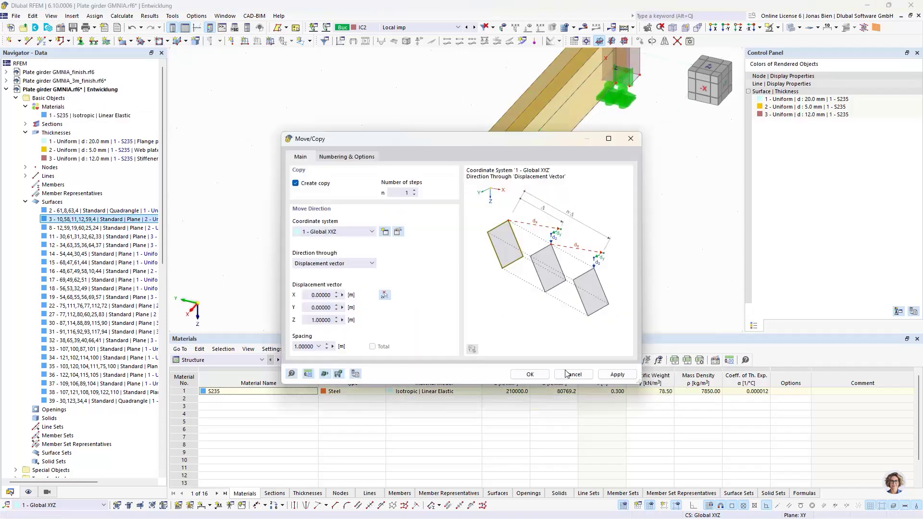
pyautogui.click(530, 374)
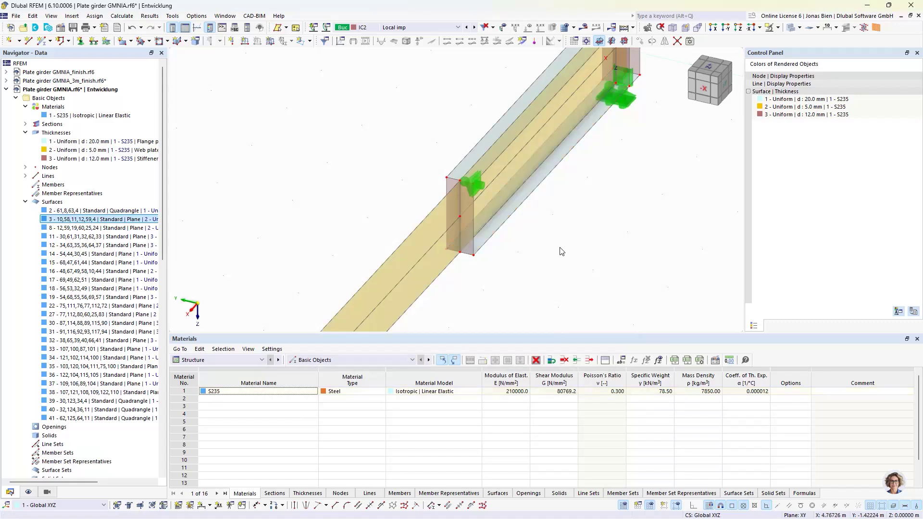
# - Copy the first panel's four curved flange surfaces by rotating them 180° about a Z-parallel axis through node 3 at X 4.50000 m
pyautogui.hotkey('ctrl', 'shift', 'z')
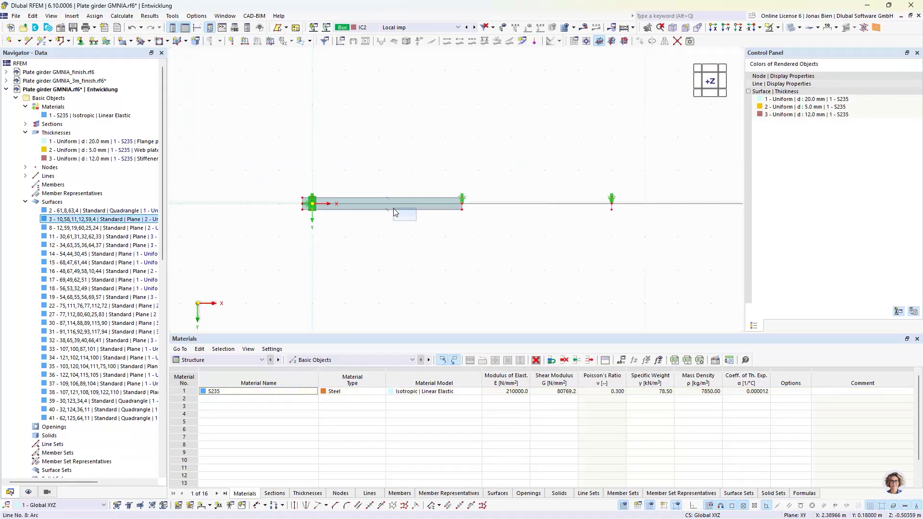
pyautogui.keyDown('ctrl'); pyautogui.moveTo(536, 279); pyautogui.dragTo(348, 279, button='middle'); pyautogui.keyUp('ctrl')
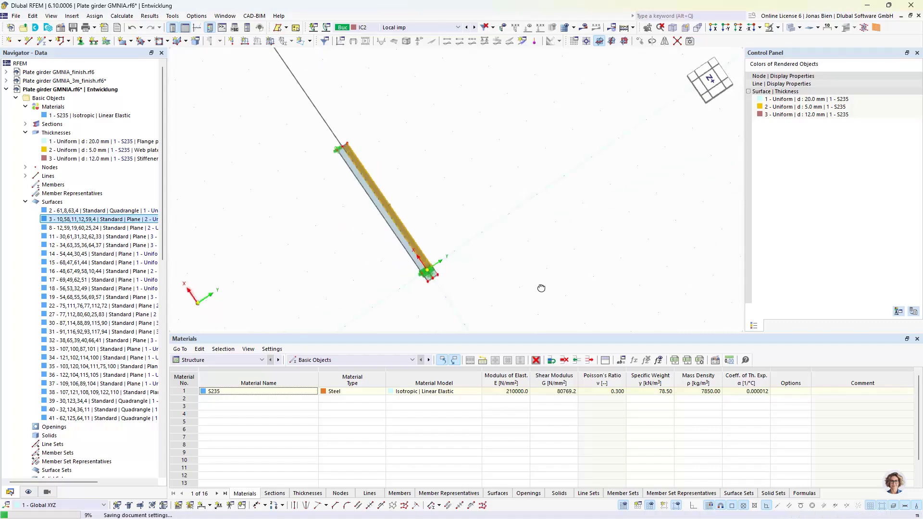
pyautogui.keyDown('ctrl'); pyautogui.moveTo(543, 287); pyautogui.dragTo(323, 243, button='middle'); pyautogui.keyUp('ctrl')
pyautogui.keyDown('ctrl'); pyautogui.moveTo(373, 267); pyautogui.dragTo(431, 245, button='middle'); pyautogui.keyUp('ctrl')
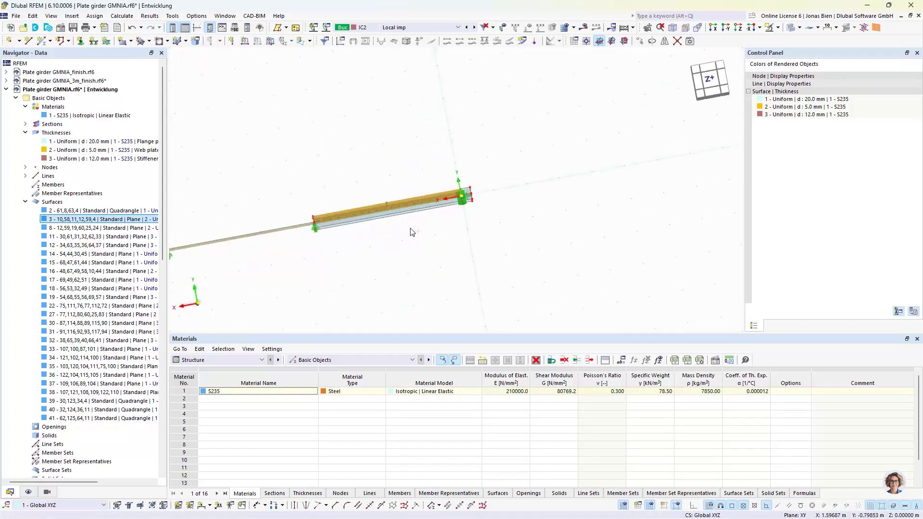
pyautogui.click(391, 214)
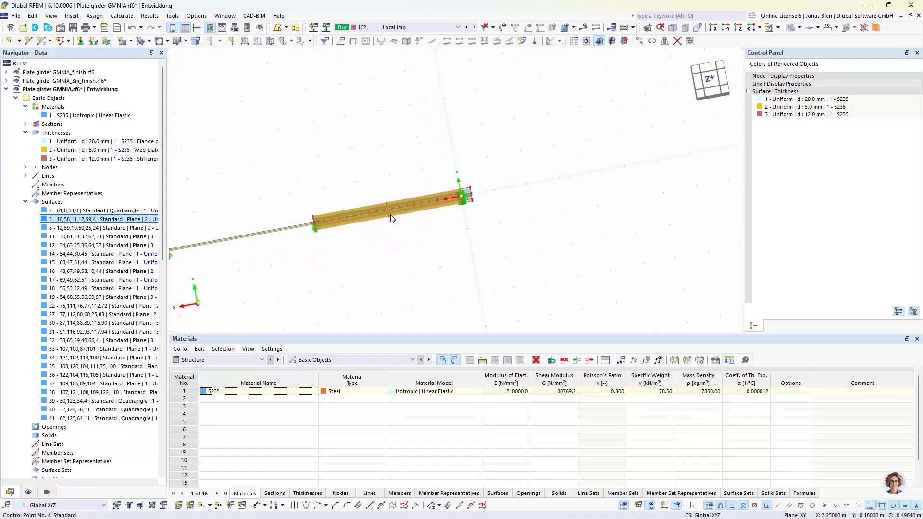
pyautogui.click(651, 41)
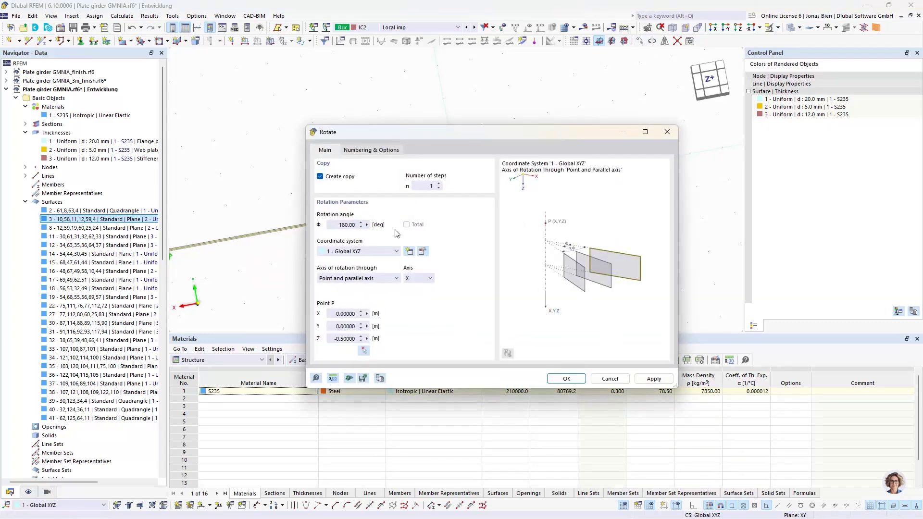
pyautogui.click(420, 280)
pyautogui.click(426, 302)
pyautogui.click(364, 350)
pyautogui.keyDown('ctrl'); pyautogui.moveTo(384, 241); pyautogui.dragTo(405, 225, button='middle'); pyautogui.keyUp('ctrl')
pyautogui.scroll(3, 338, 229)
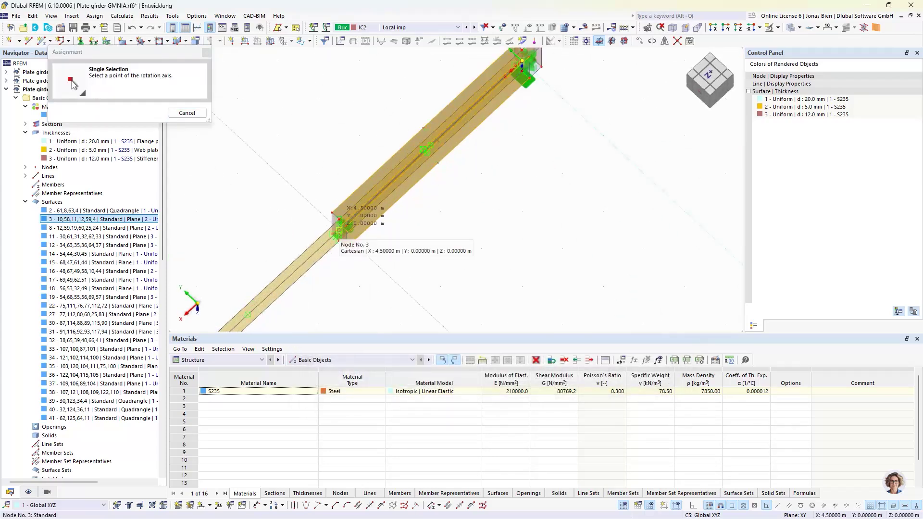
pyautogui.click(339, 230)
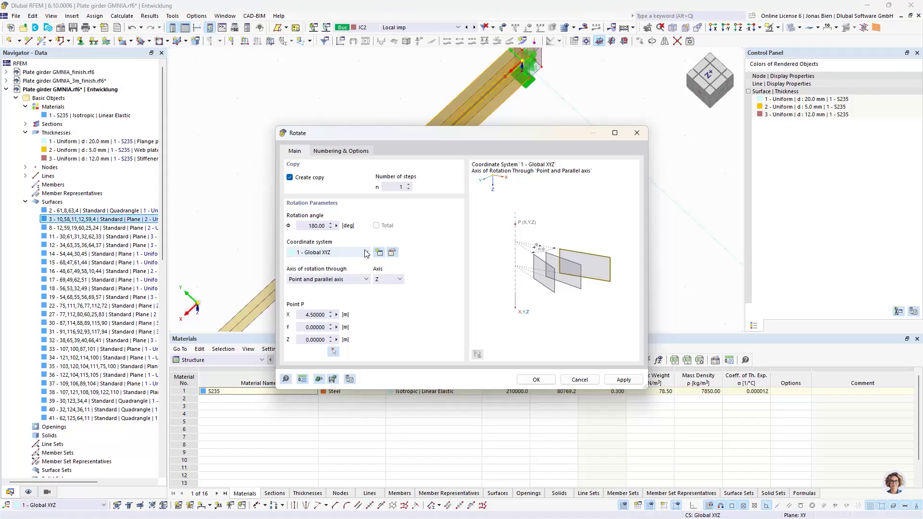
pyautogui.click(537, 381)
# - Copy the second panel's curved flange surfaces by rotating them 180° about a Z-parallel axis through node 2 at X 9.00000 m
pyautogui.scroll(-2, 481, 255)
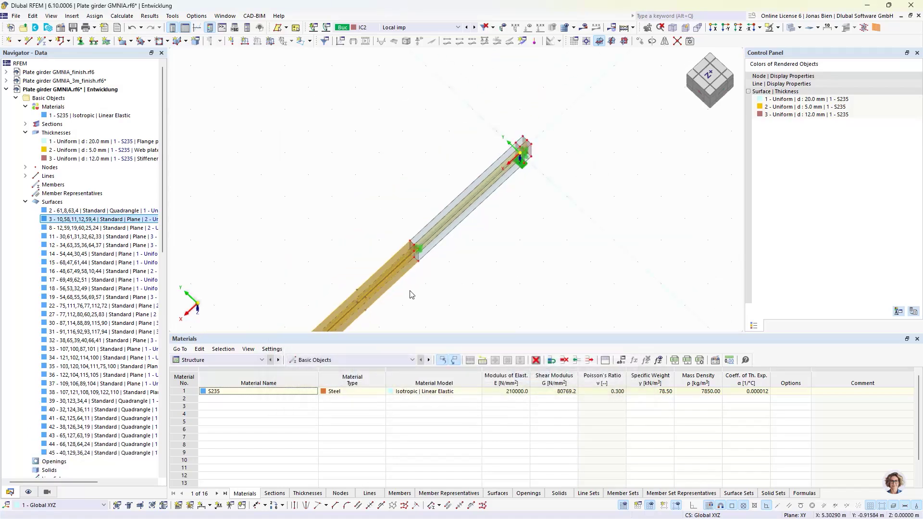
pyautogui.scroll(2, 447, 232)
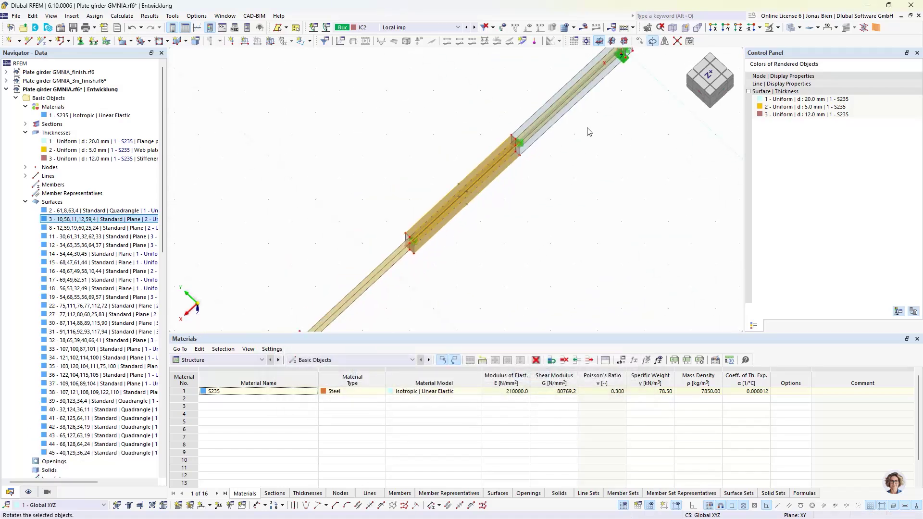
pyautogui.click(652, 41)
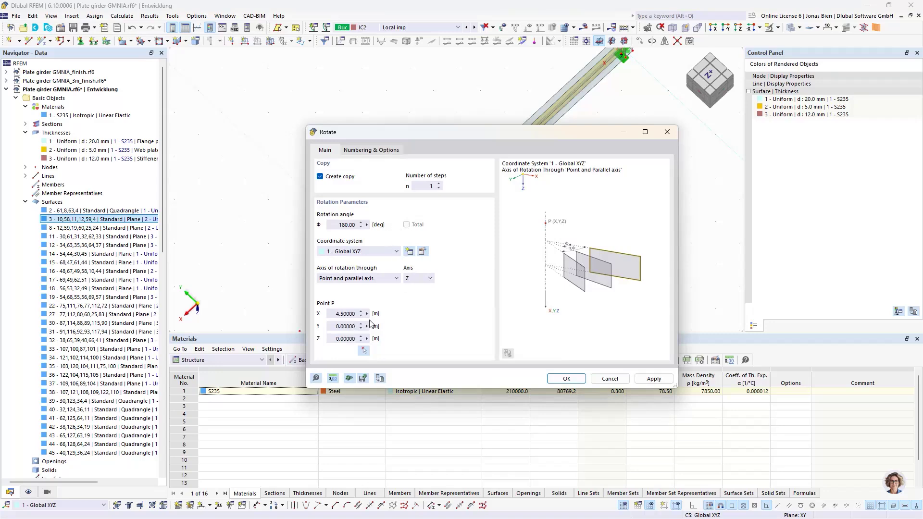
pyautogui.click(363, 350)
pyautogui.scroll(5, 395, 234)
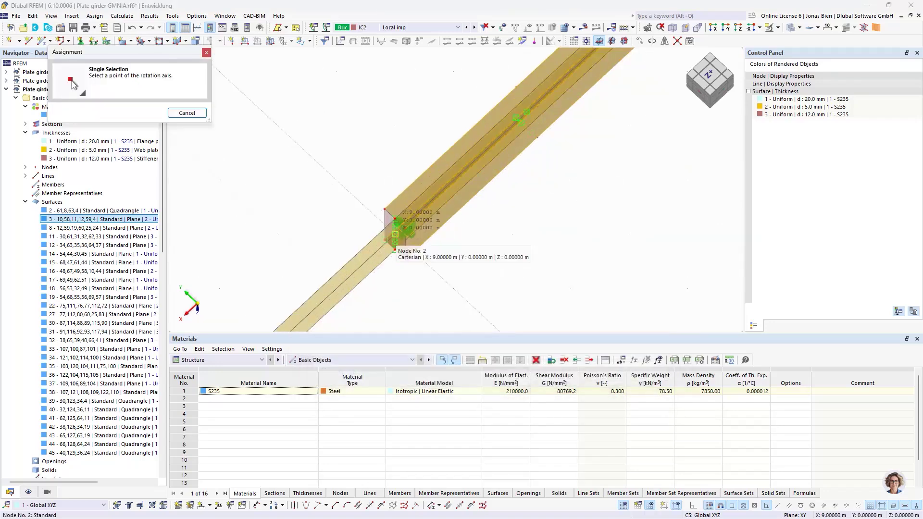
pyautogui.click(395, 234)
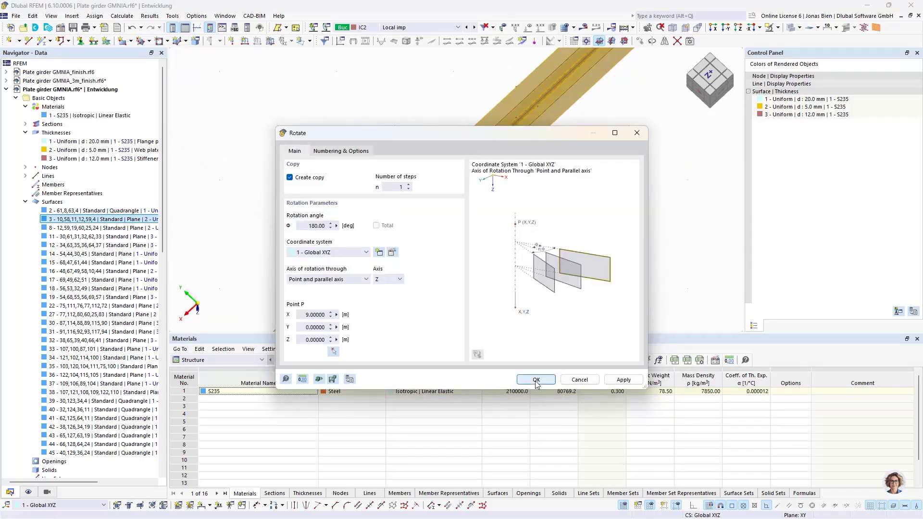
pyautogui.press('Return')
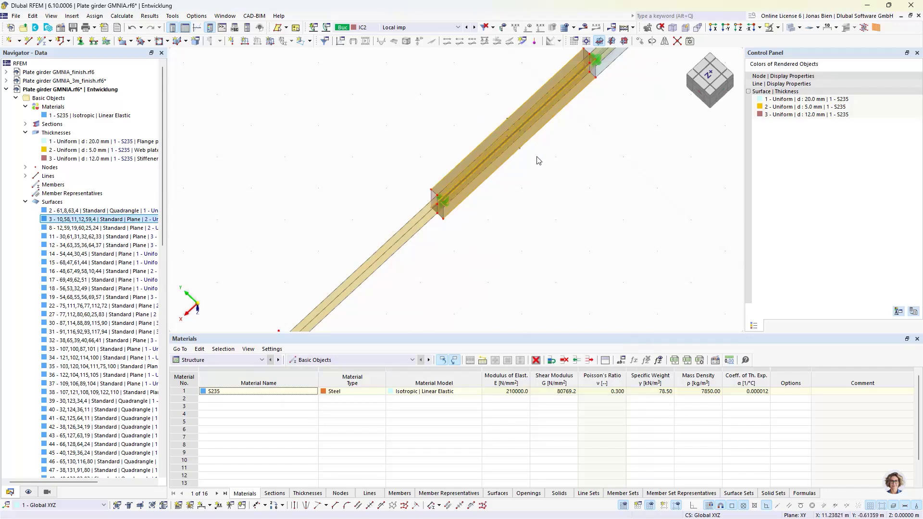
# - Copy the third panel's curved flange surfaces by rotating them 180° about a Z-parallel axis through node 32 at X 13.50000 m
pyautogui.click(651, 41)
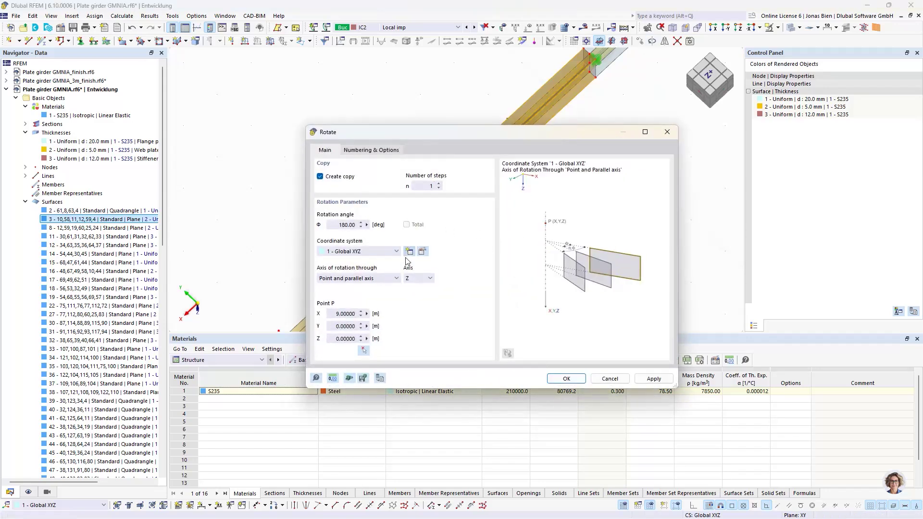
pyautogui.click(367, 346)
pyautogui.scroll(5, 447, 199)
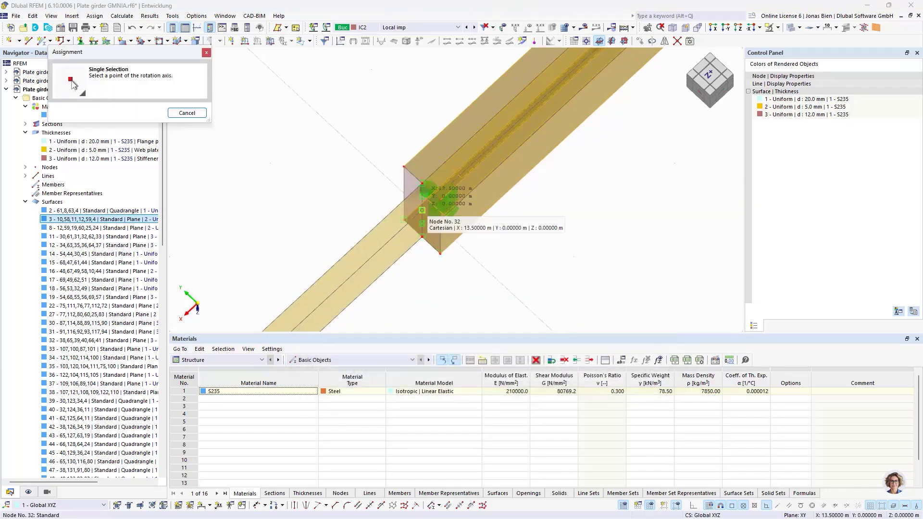
pyautogui.click(429, 207)
pyautogui.click(536, 379)
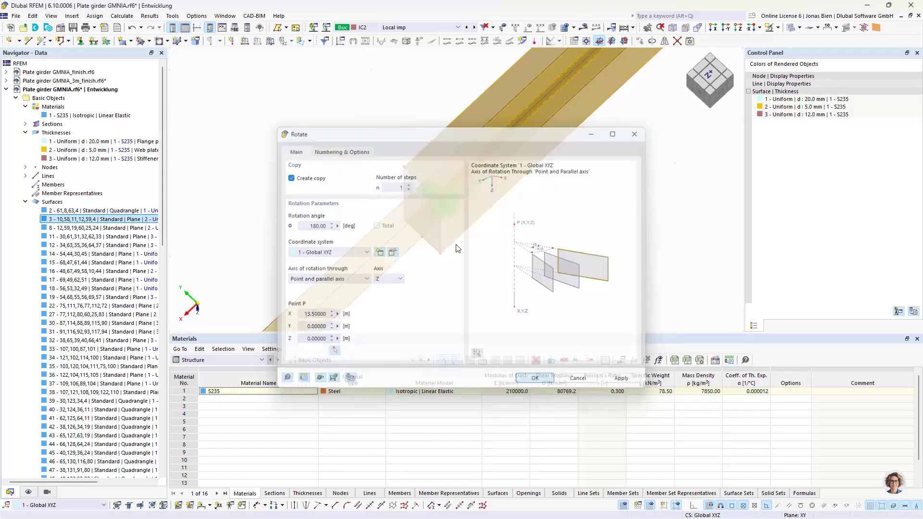
pyautogui.scroll(-3, 469, 246)
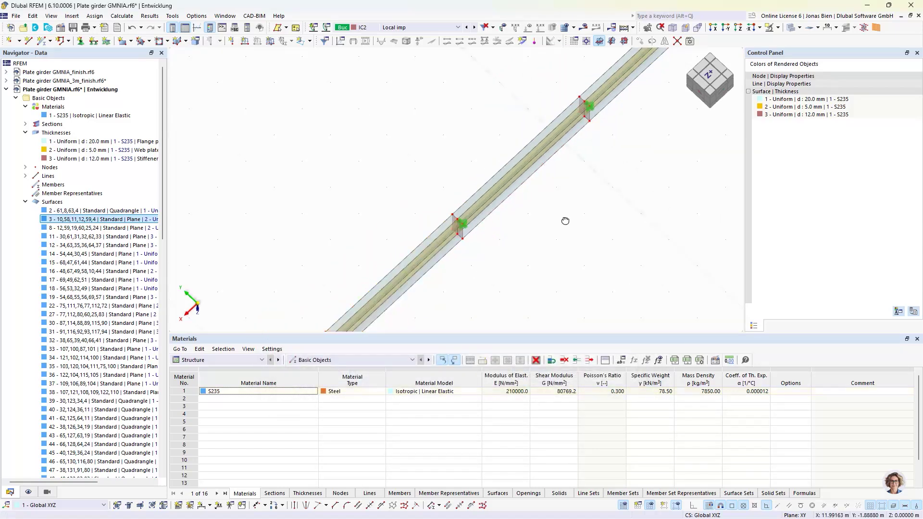
# - Examine the flange curvature along all four panels in the -X view with the types for nodes and types for lines hidden
pyautogui.keyDown('ctrl'); pyautogui.moveTo(565, 221); pyautogui.dragTo(596, 165, button='middle'); pyautogui.keyUp('ctrl')
pyautogui.click(28, 492)
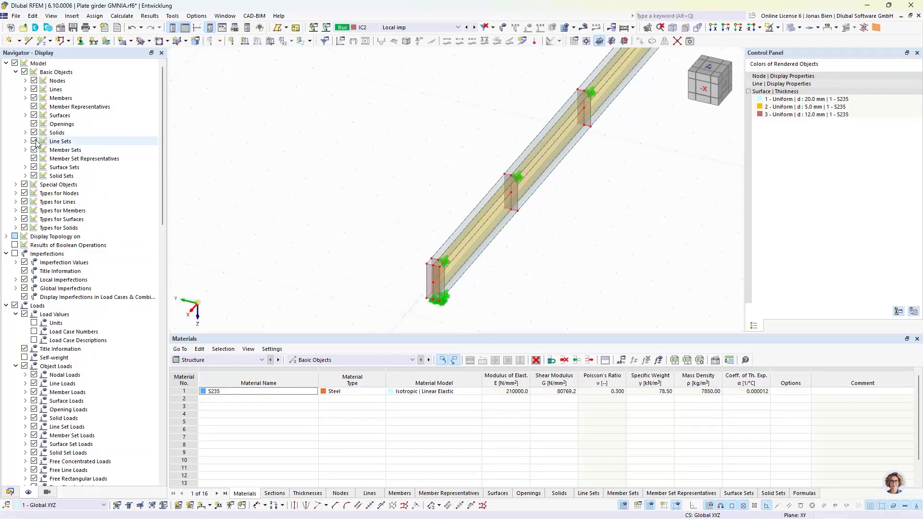
pyautogui.click(24, 201)
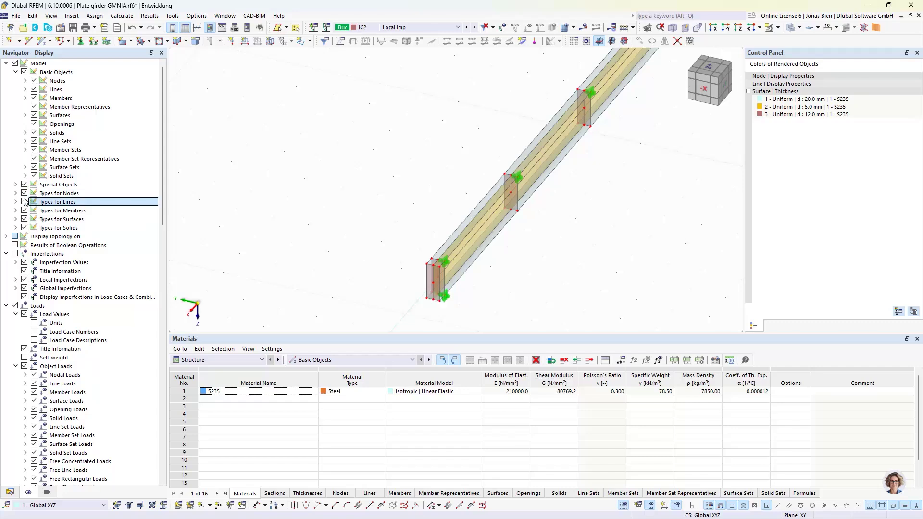
pyautogui.click(24, 193)
pyautogui.click(703, 89)
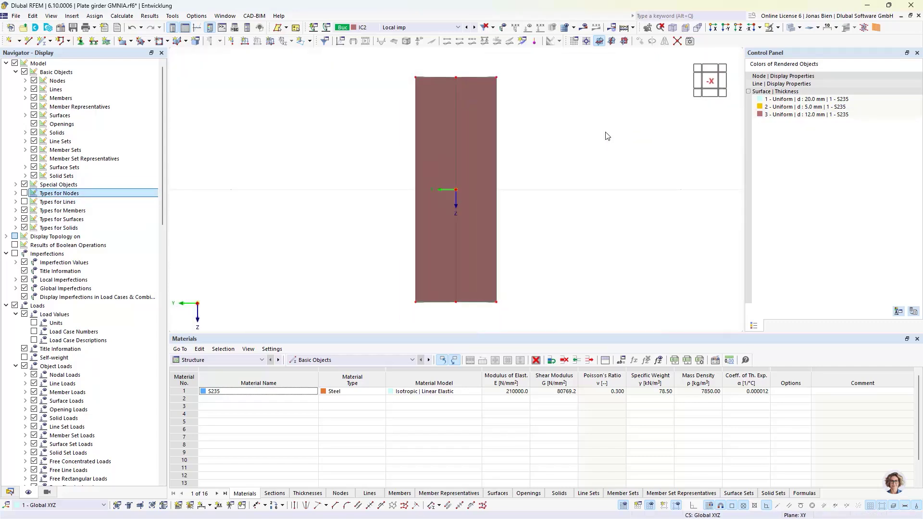
pyautogui.keyDown('ctrl'); pyautogui.moveTo(561, 93); pyautogui.dragTo(562, 97, button='middle'); pyautogui.keyUp('ctrl')
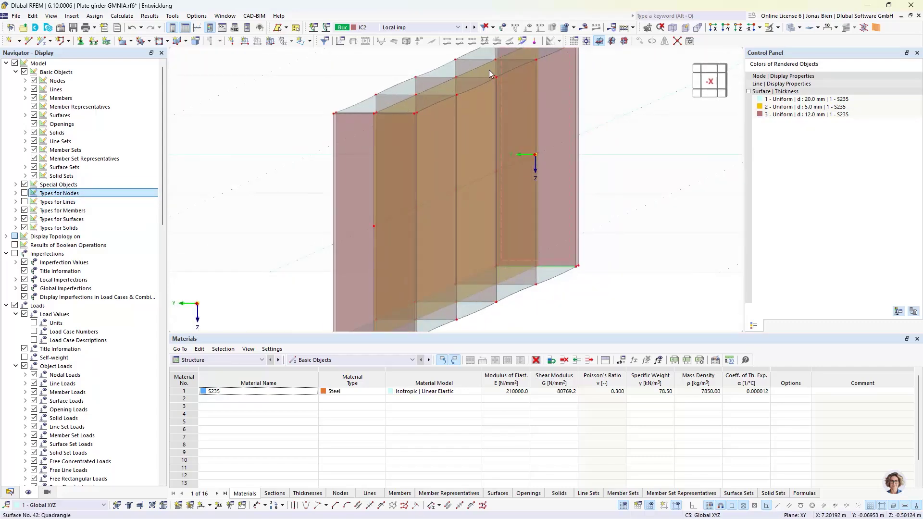
pyautogui.scroll(5, 341, 145)
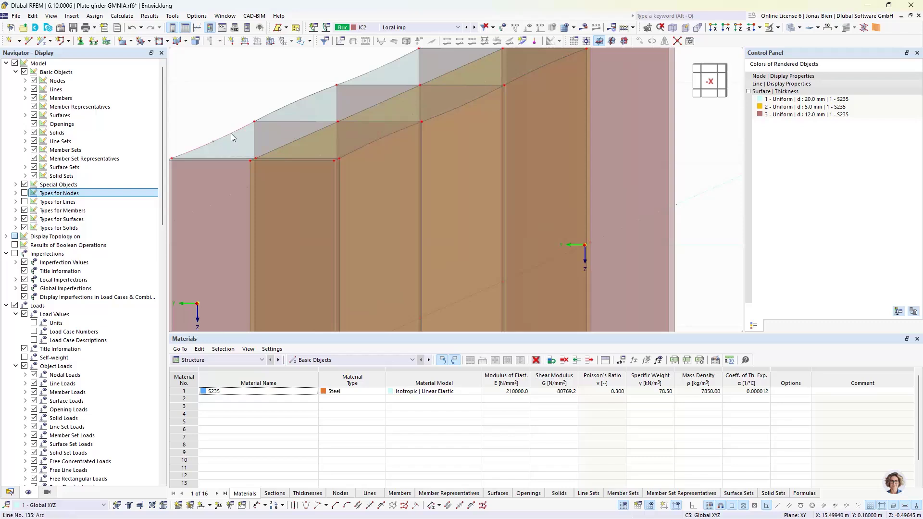
pyautogui.scroll(-3, 527, 190)
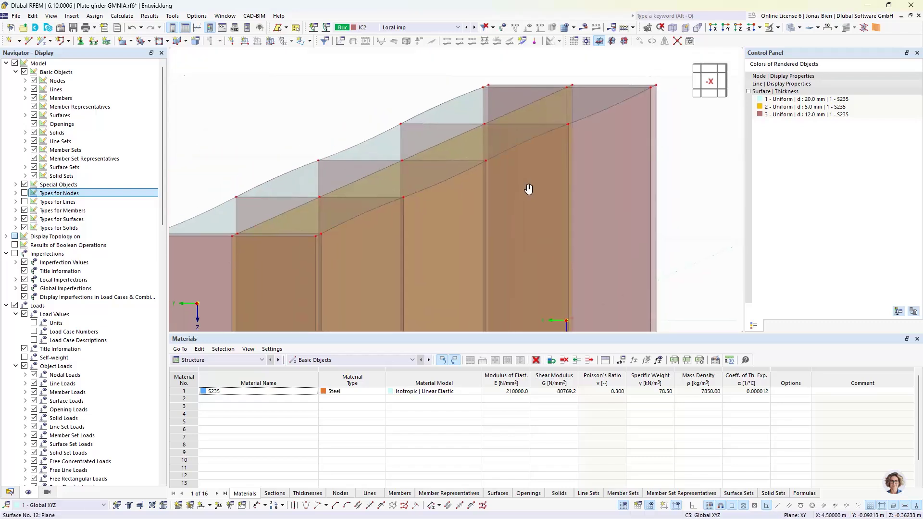
pyautogui.moveTo(513, 182)
pyautogui.keyDown('ctrl'); pyautogui.mouseDown(button='middle')
pyautogui.moveTo(498, 178)
pyautogui.moveTo(513, 175)
pyautogui.mouseUp(button='middle'); pyautogui.keyUp('ctrl')
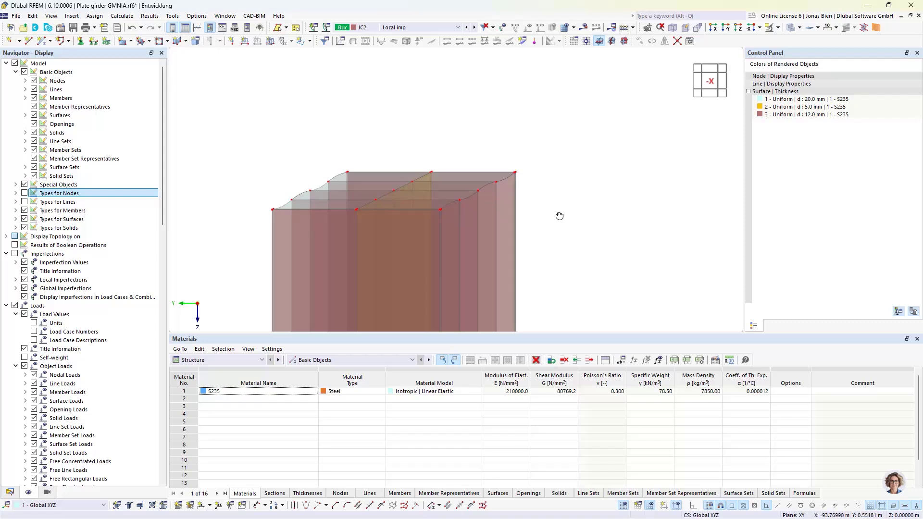
pyautogui.keyDown('ctrl'); pyautogui.moveTo(560, 216); pyautogui.dragTo(491, 154, button='middle'); pyautogui.keyUp('ctrl')
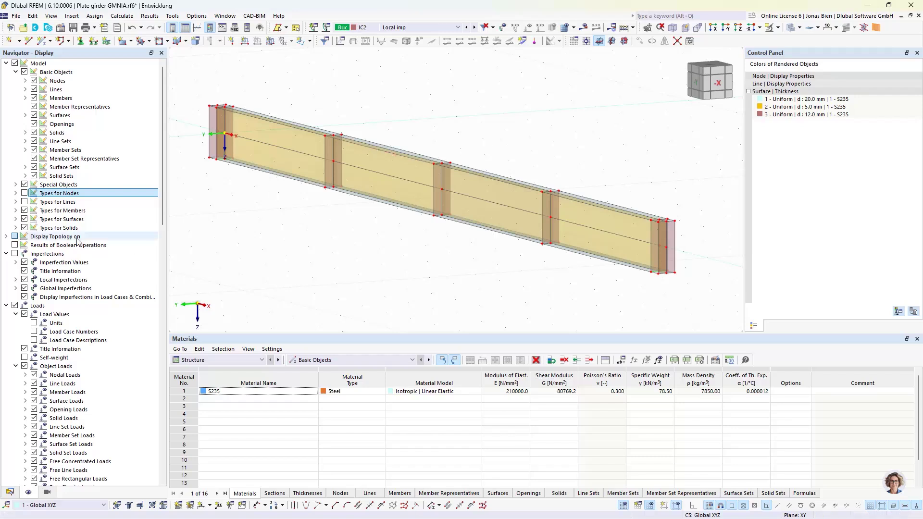
# - Turn the display of the types for nodes and types for lines back on
pyautogui.click(24, 193)
pyautogui.click(24, 201)
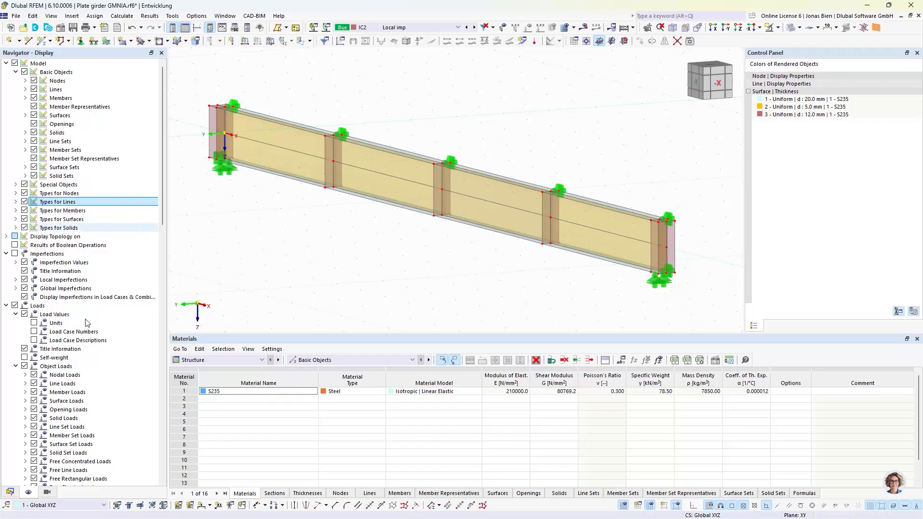
pyautogui.moveTo(77, 516)
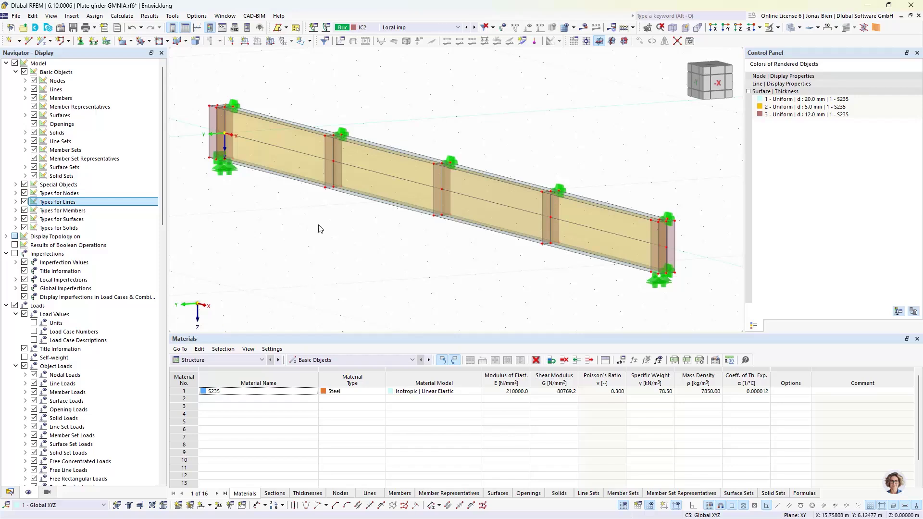
pyautogui.scroll(2, 320, 200)
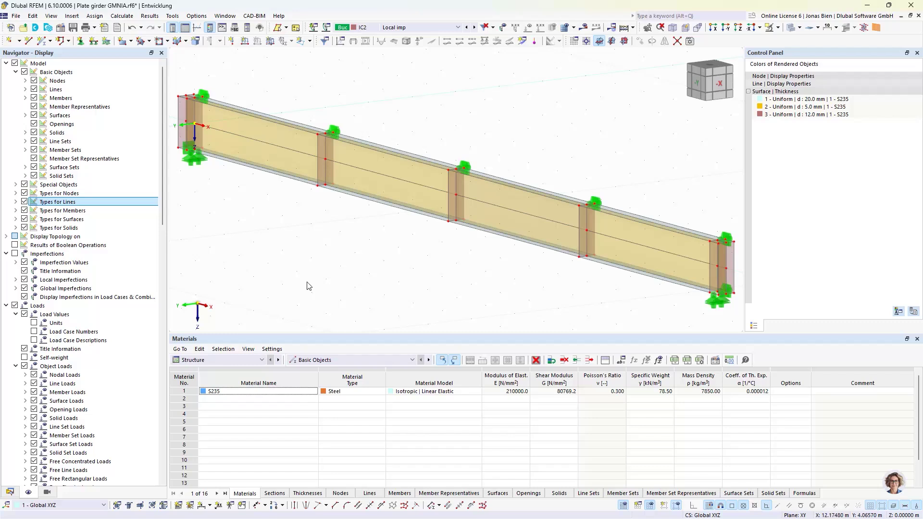
# - Add a new imperfection case and set its imperfection type to Group of Imperfection Cases
pyautogui.click(9, 492)
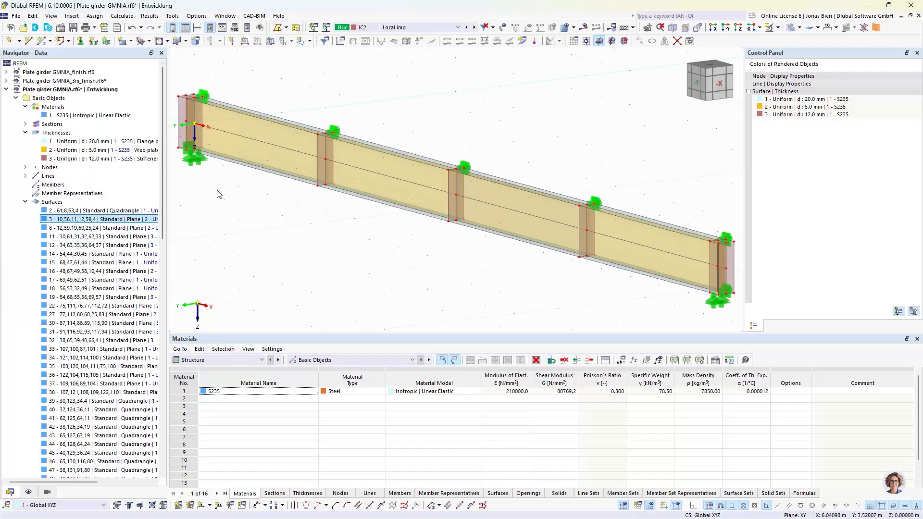
pyautogui.click(25, 202)
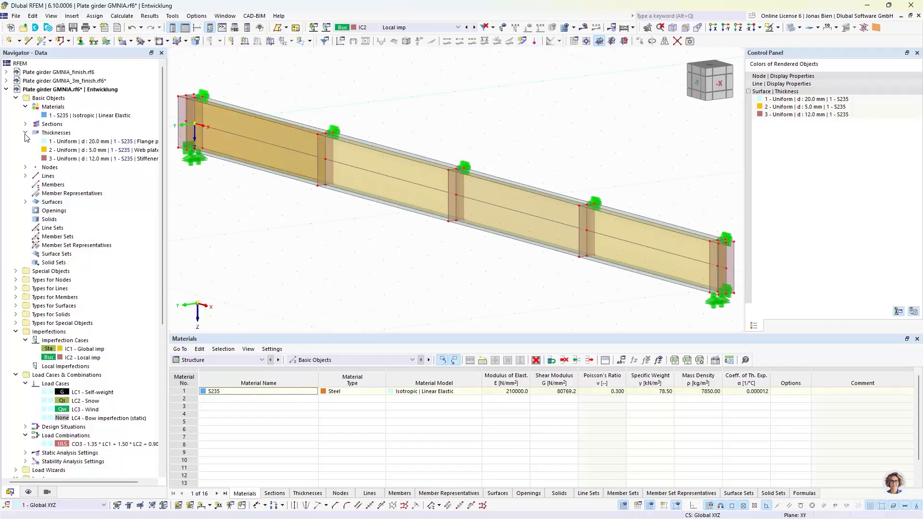
pyautogui.click(25, 133)
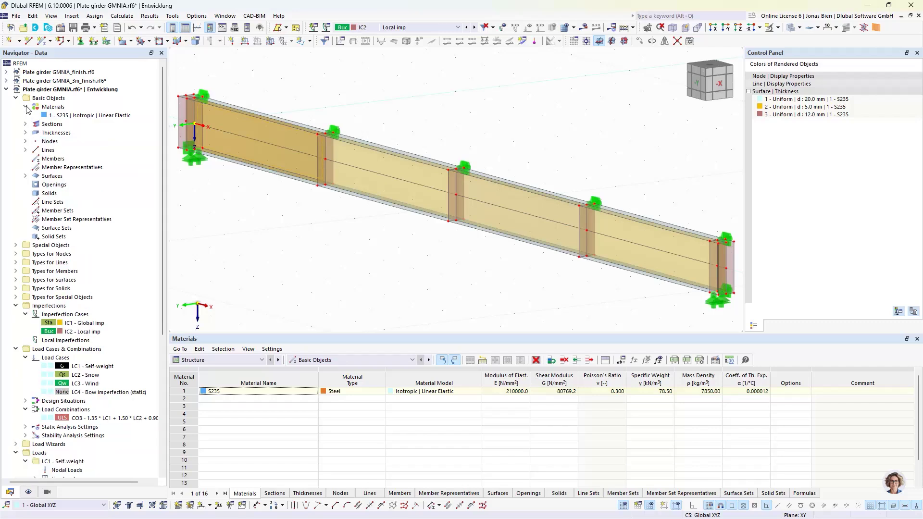
pyautogui.click(25, 107)
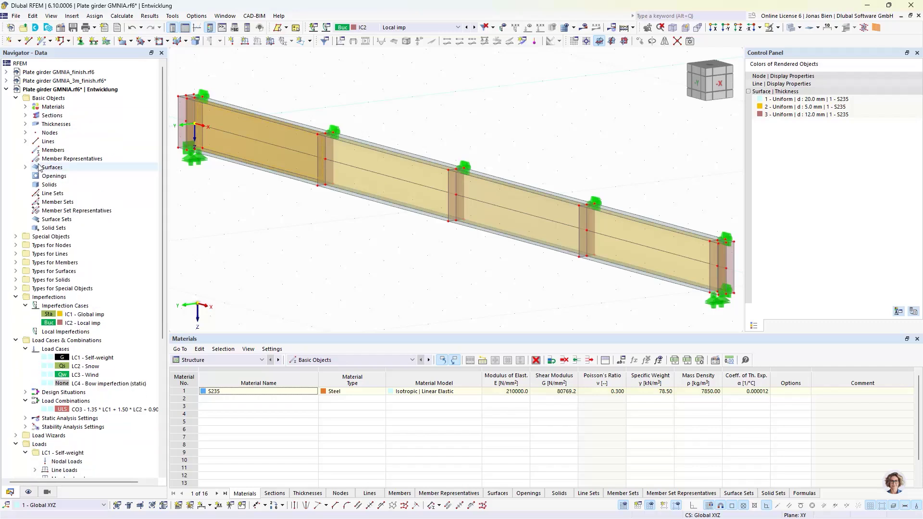
pyautogui.doubleClick(81, 325)
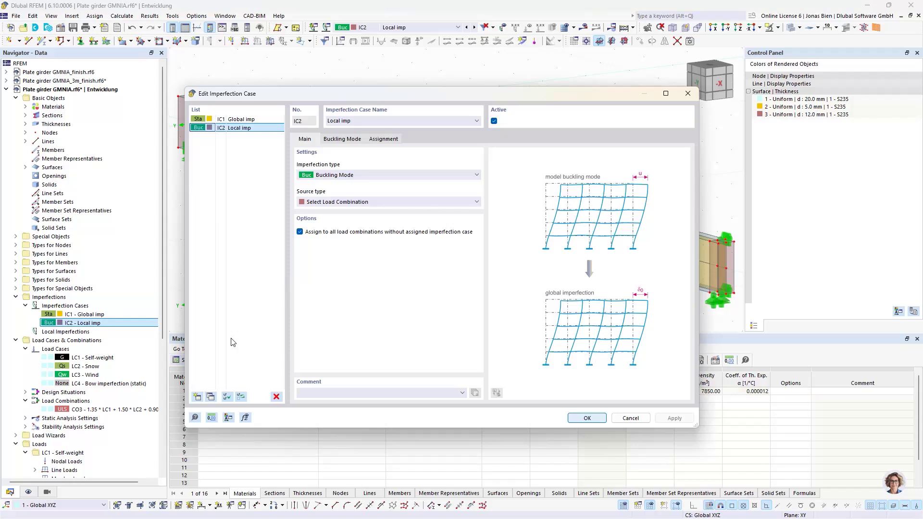
pyautogui.click(197, 397)
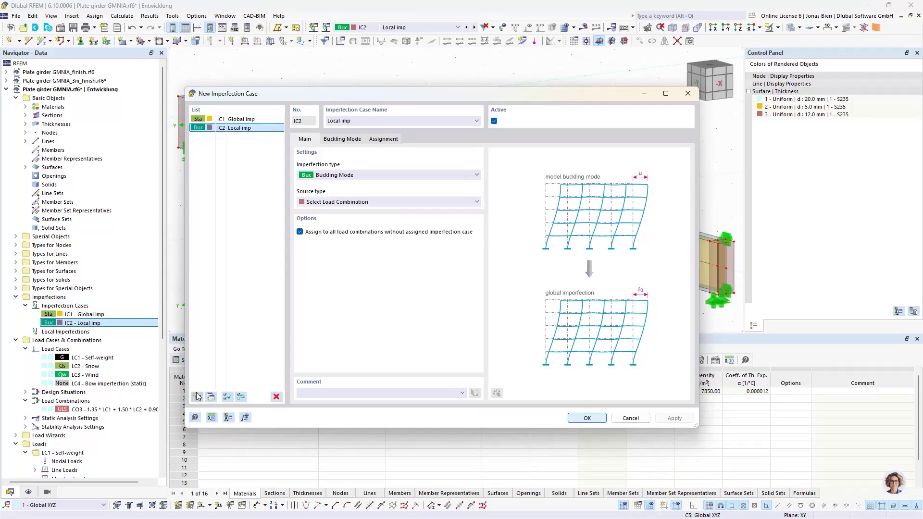
pyautogui.click(346, 176)
pyautogui.click(330, 222)
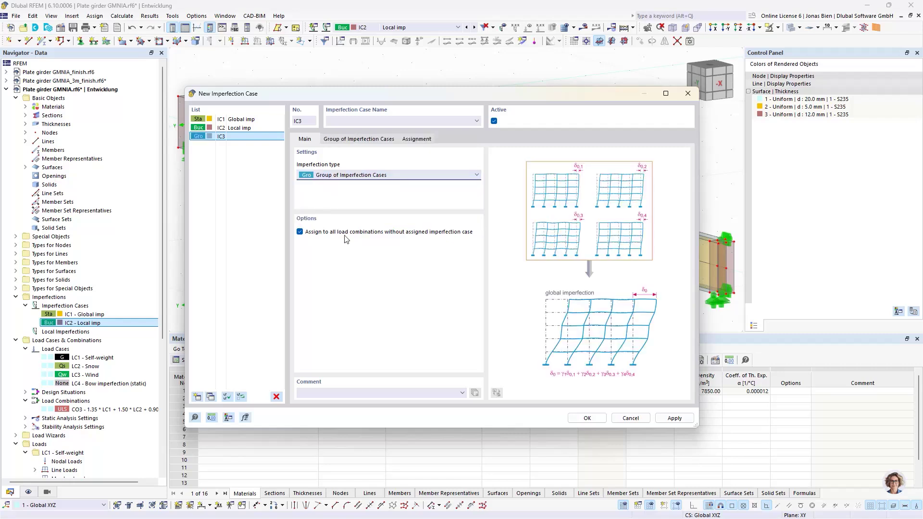
# - Name the new imperfection case IC1 + IC2 and add IC1 - Global imp as the first case in its group
pyautogui.click(348, 122)
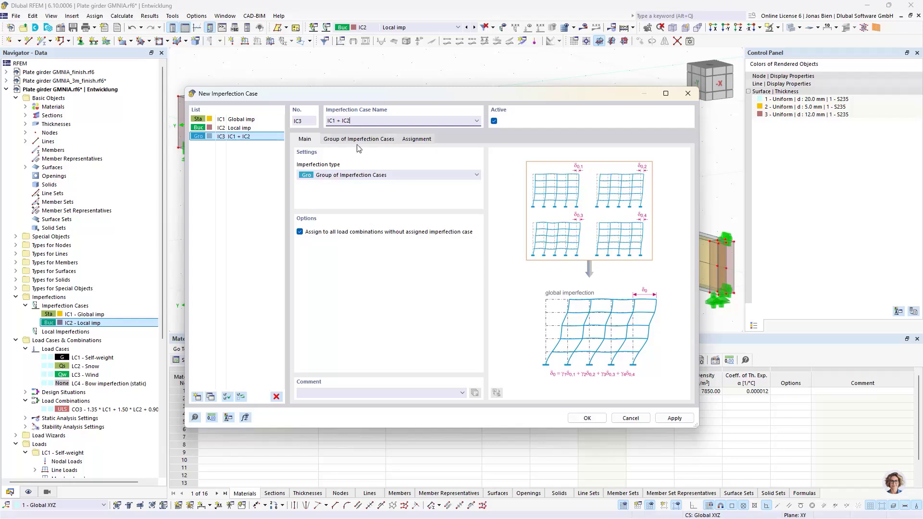
pyautogui.click(359, 139)
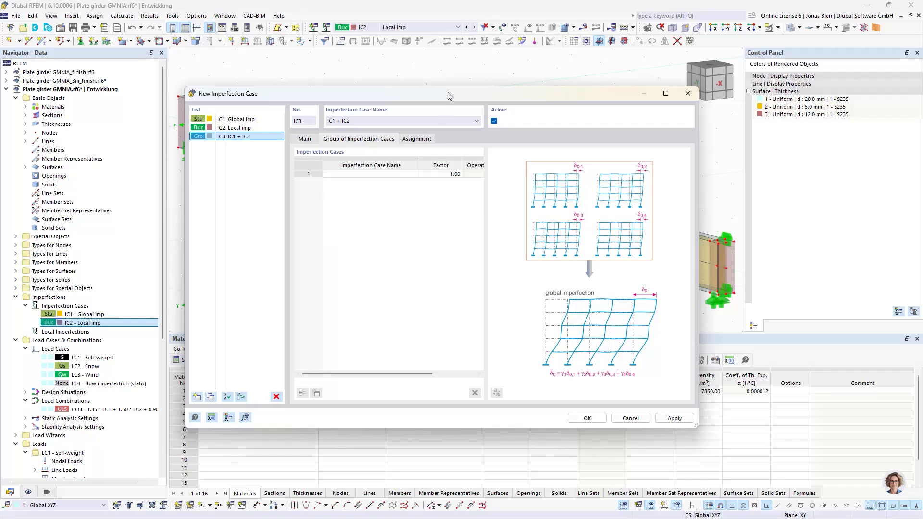
pyautogui.moveTo(703, 199); pyautogui.dragTo(824, 199)
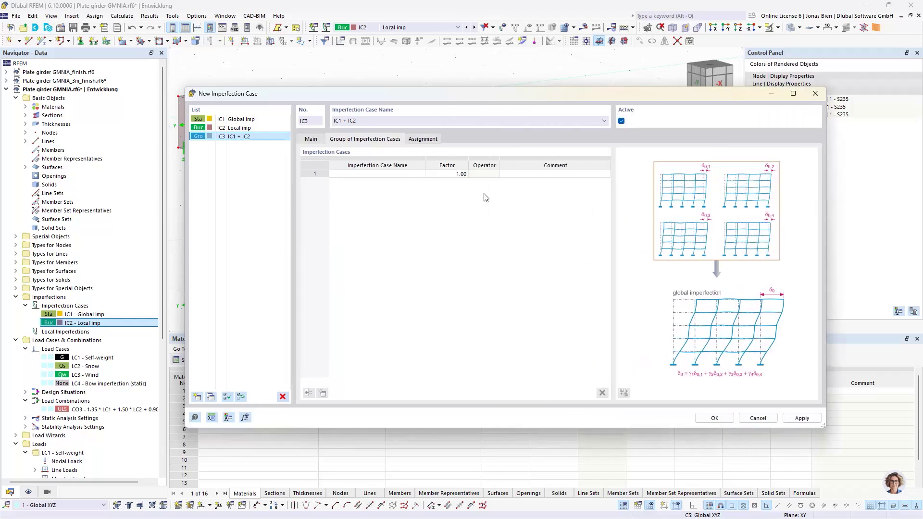
pyautogui.click(308, 393)
pyautogui.click(371, 174)
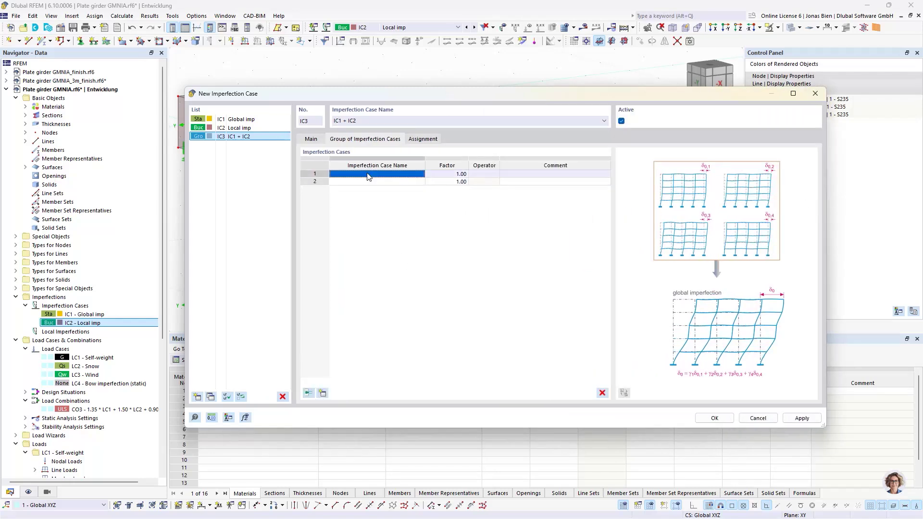
pyautogui.click(380, 174)
pyautogui.click(383, 182)
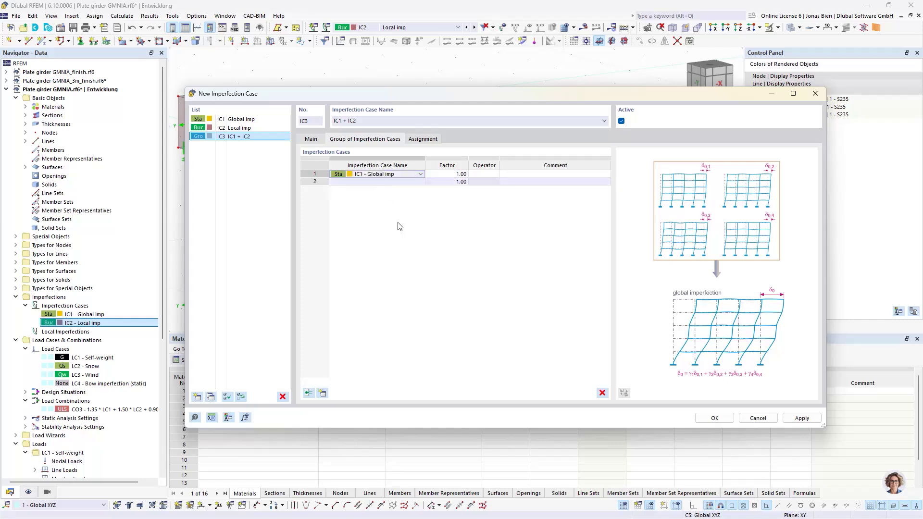
# - Add IC2 - Local imp to the group, linked to IC1 with the operator "and", and save the imperfection case
pyautogui.click(484, 174)
pyautogui.click(485, 175)
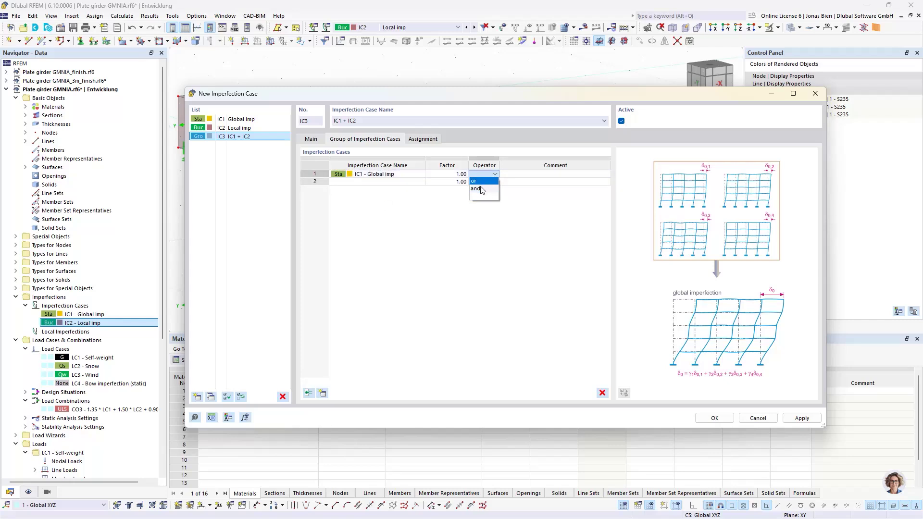
pyautogui.click(482, 188)
pyautogui.click(384, 181)
pyautogui.click(390, 182)
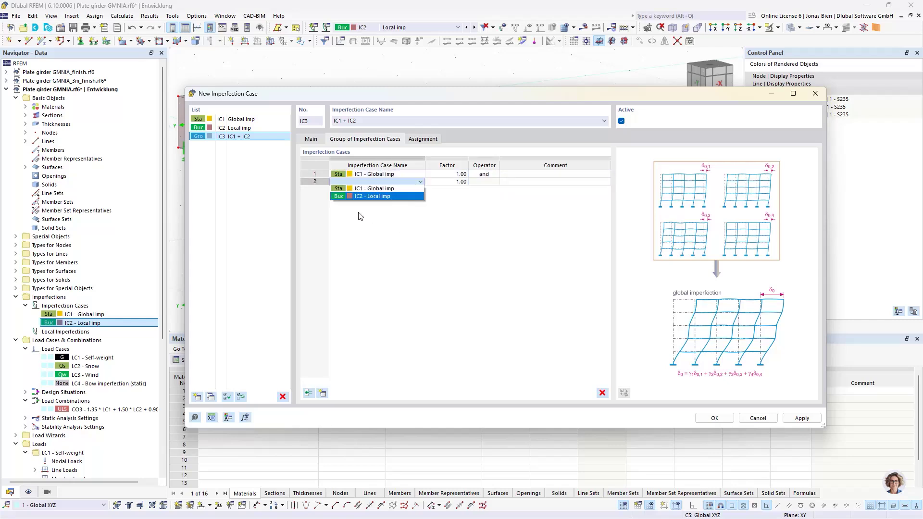
pyautogui.click(369, 197)
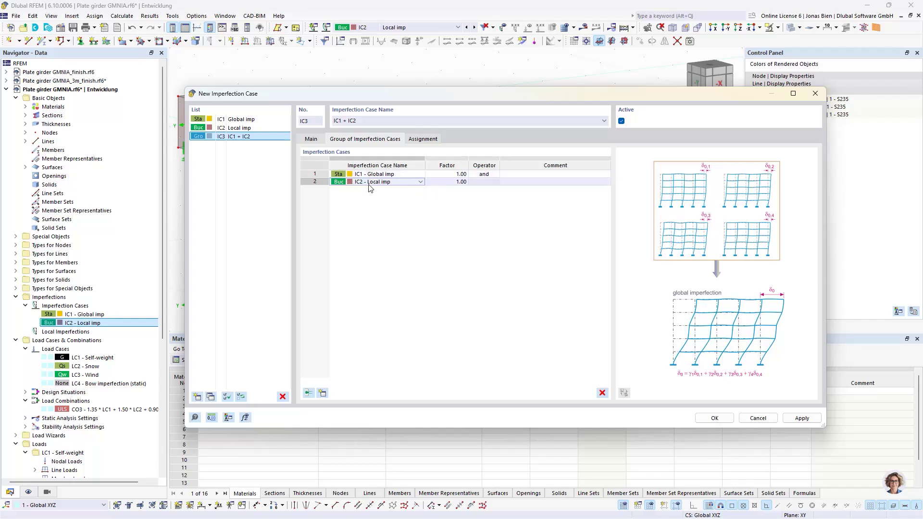
pyautogui.click(449, 177)
pyautogui.click(446, 183)
pyautogui.click(446, 176)
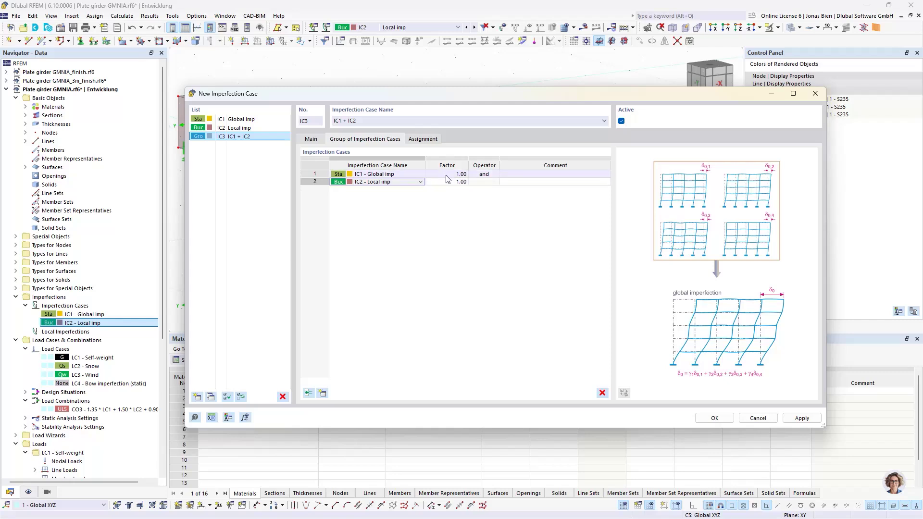
pyautogui.click(457, 182)
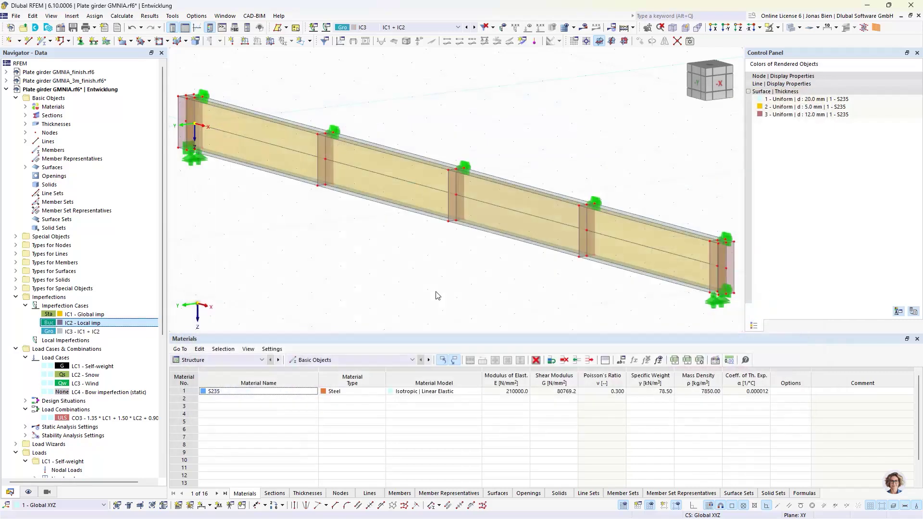
pyautogui.click(714, 418)
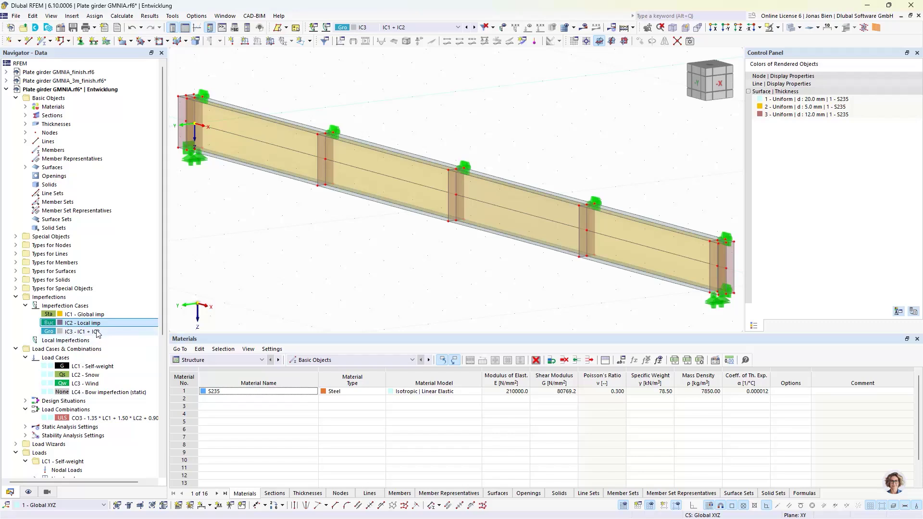
# - Open load combination CO3 for editing and append (LBA) to its name
pyautogui.doubleClick(83, 421)
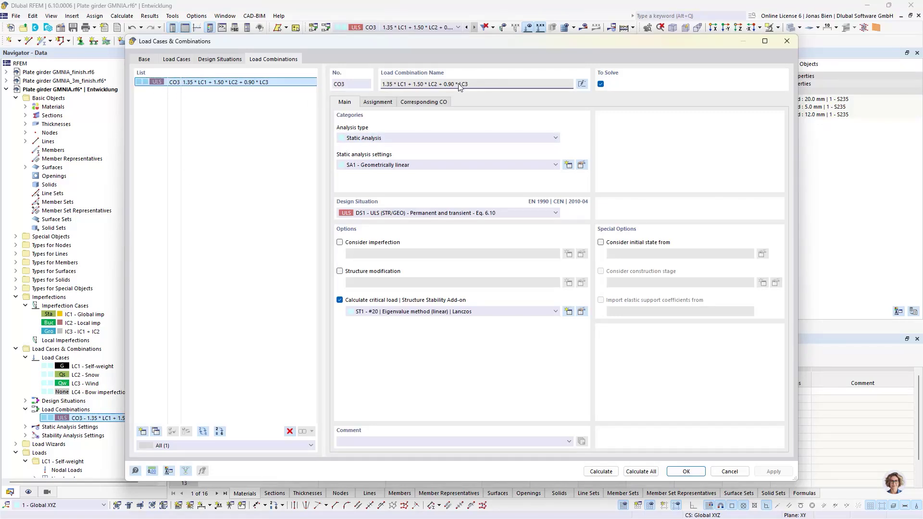
pyautogui.click(495, 85)
pyautogui.click(492, 85)
pyautogui.click(582, 84)
pyautogui.click(473, 84)
# - Copy load combination CO3 and replace LBA with GMNIA in the copy's name
pyautogui.click(156, 431)
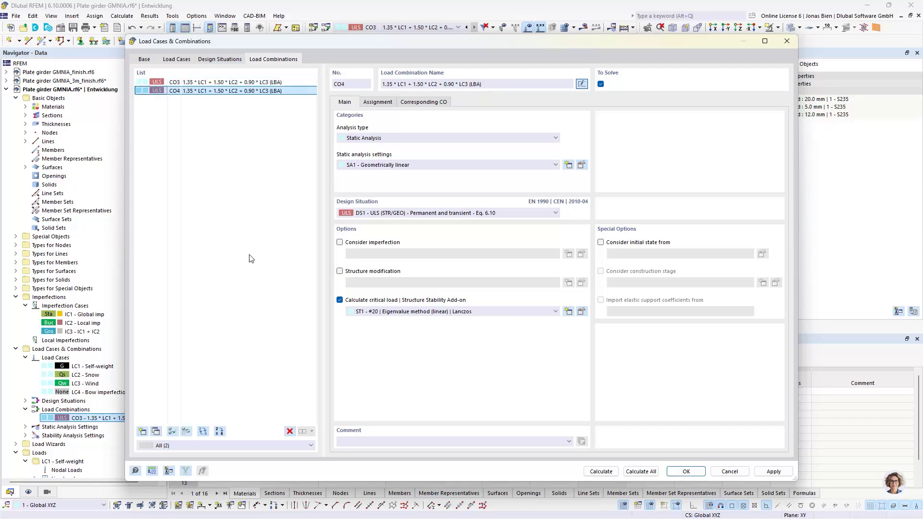
pyautogui.doubleClick(476, 84)
pyautogui.write('GMNIA')
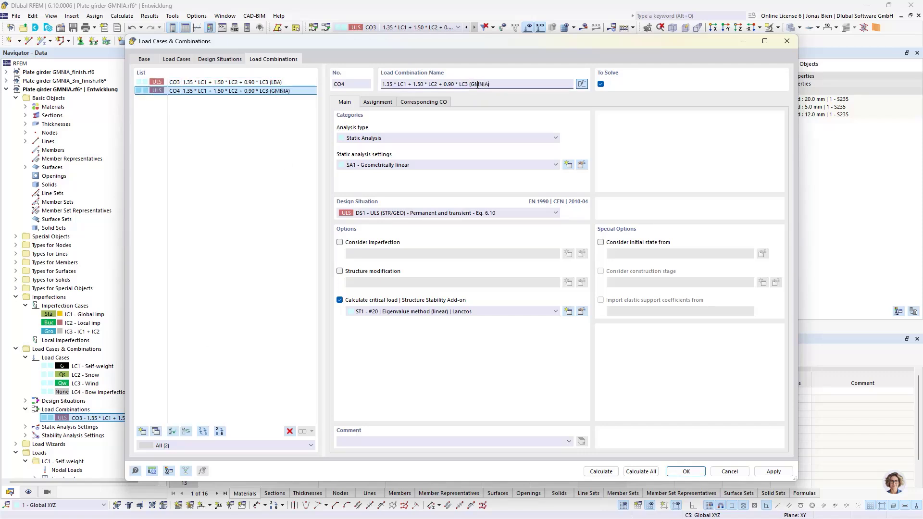
pyautogui.click(226, 122)
# - Deactivate the critical load calculation for the GMNIA combination and make it consider imperfection case IC3 - IC1 + IC2
pyautogui.click(358, 301)
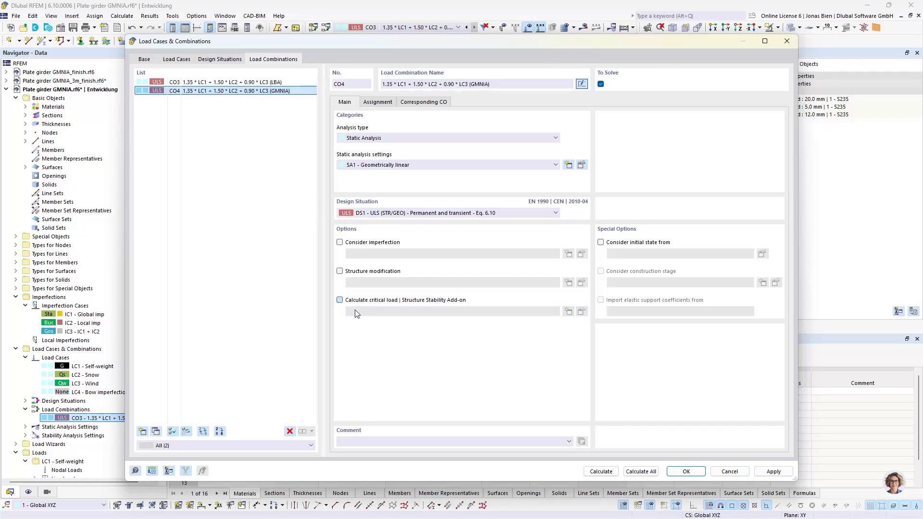
pyautogui.click(367, 245)
pyautogui.click(367, 244)
pyautogui.click(385, 254)
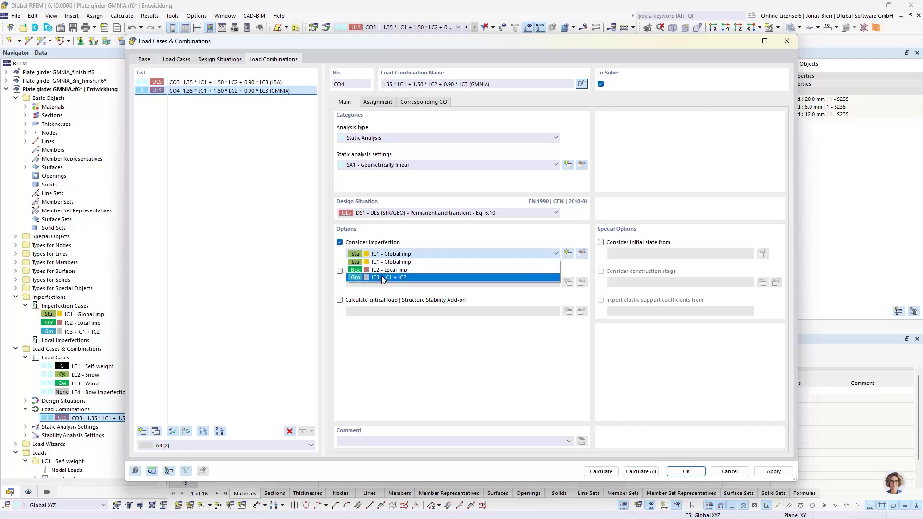
pyautogui.click(379, 278)
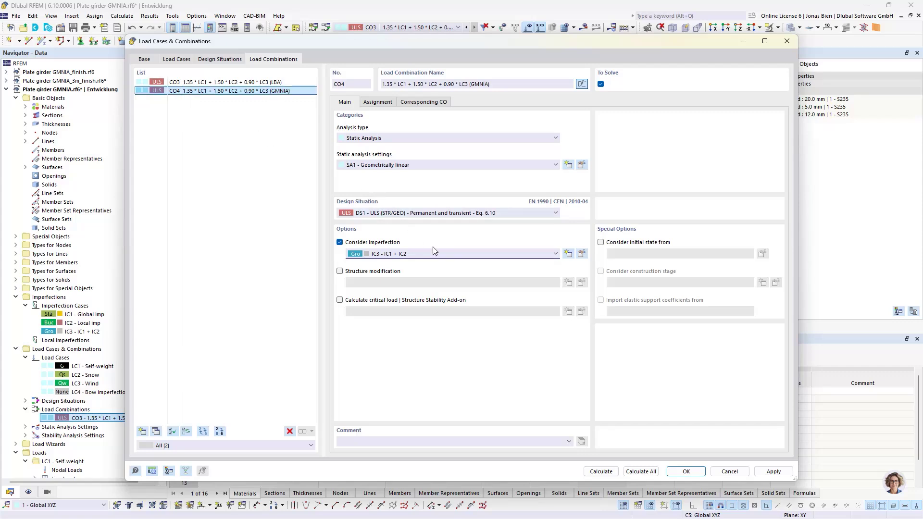
# - Assign static analysis settings SA3 - Large deformations to the GMNIA combination, keeping Newton-Raphson as the iterative method
pyautogui.click(430, 167)
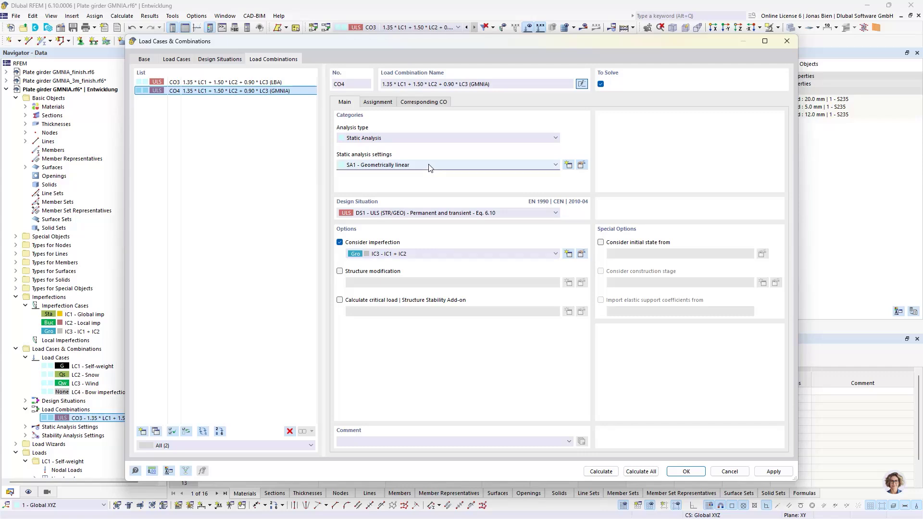
pyautogui.click(429, 165)
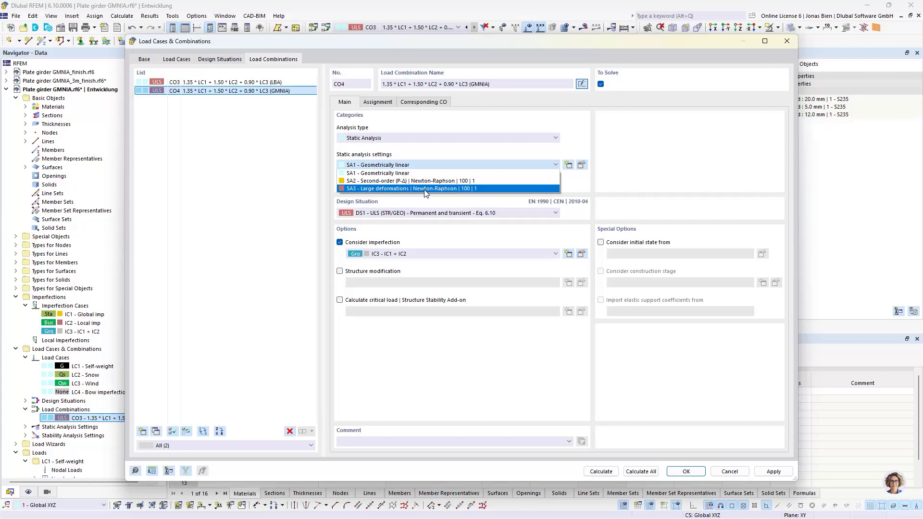
pyautogui.click(380, 188)
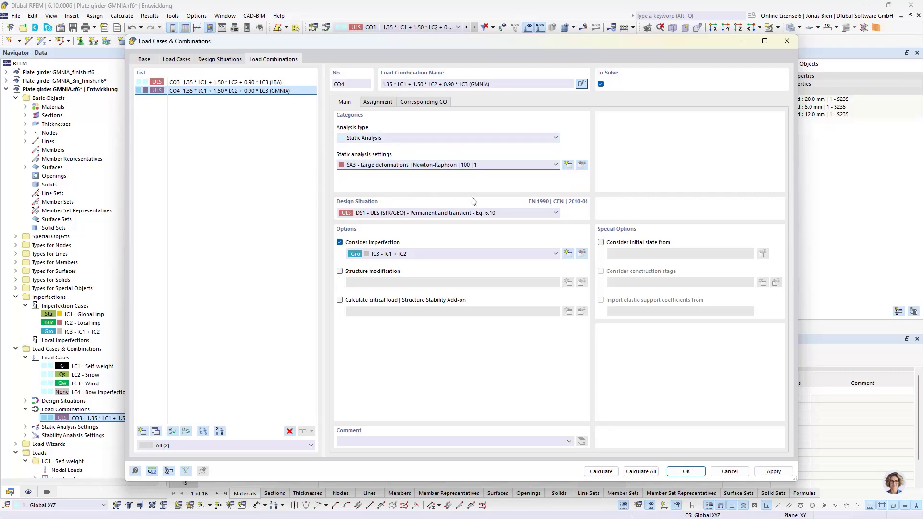
pyautogui.click(581, 165)
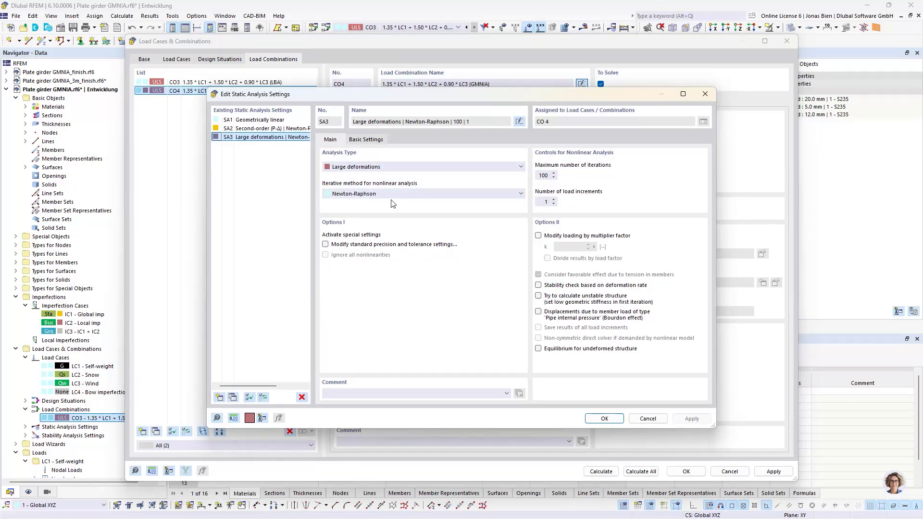
pyautogui.click(374, 194)
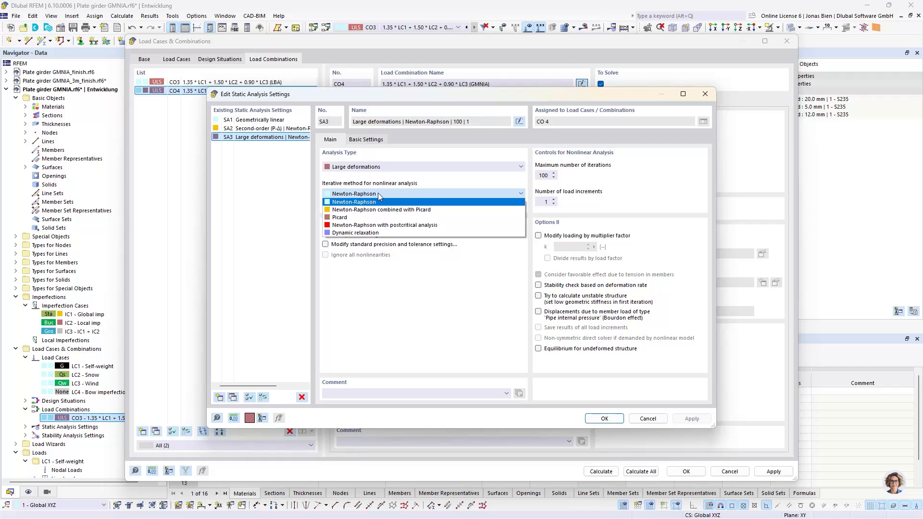
pyautogui.click(379, 192)
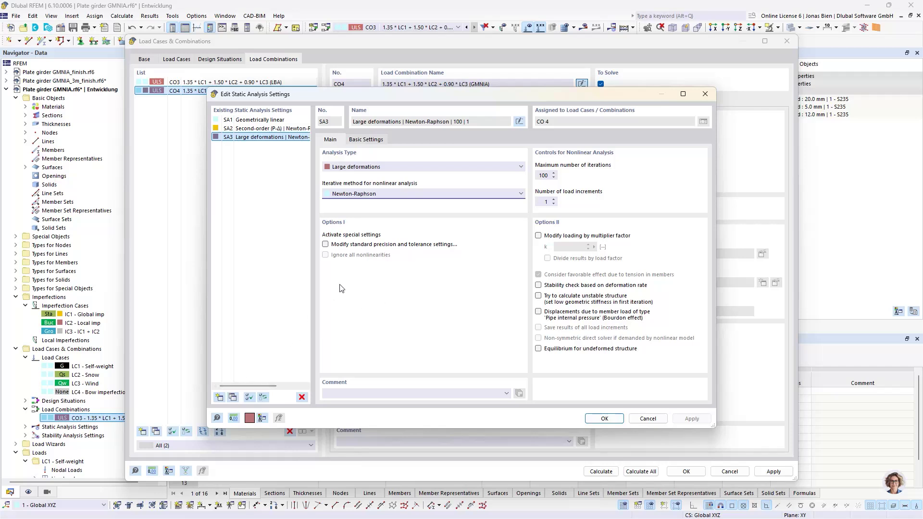
pyautogui.click(614, 421)
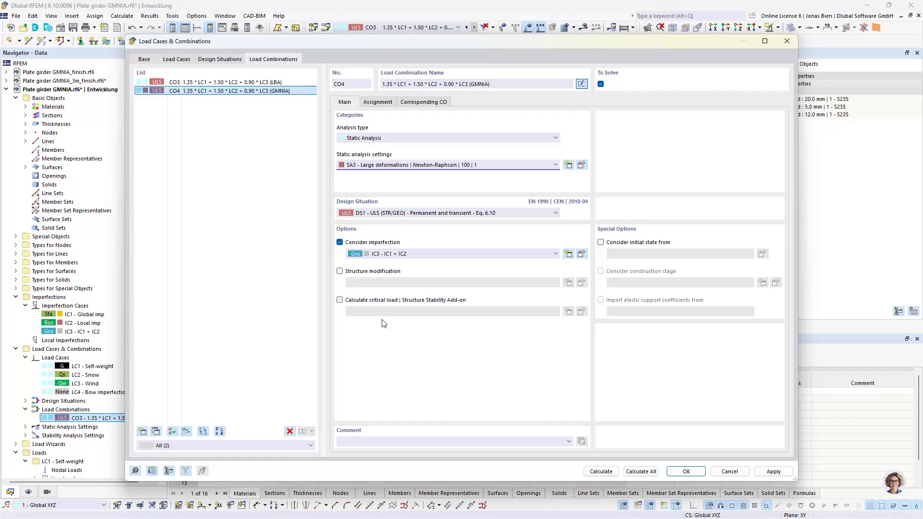
# - Activate the critical load calculation with settings ST2 and set their stability analysis type to Incremental method without eigenvalue analysis (non-linear)
pyautogui.click(388, 301)
pyautogui.click(409, 313)
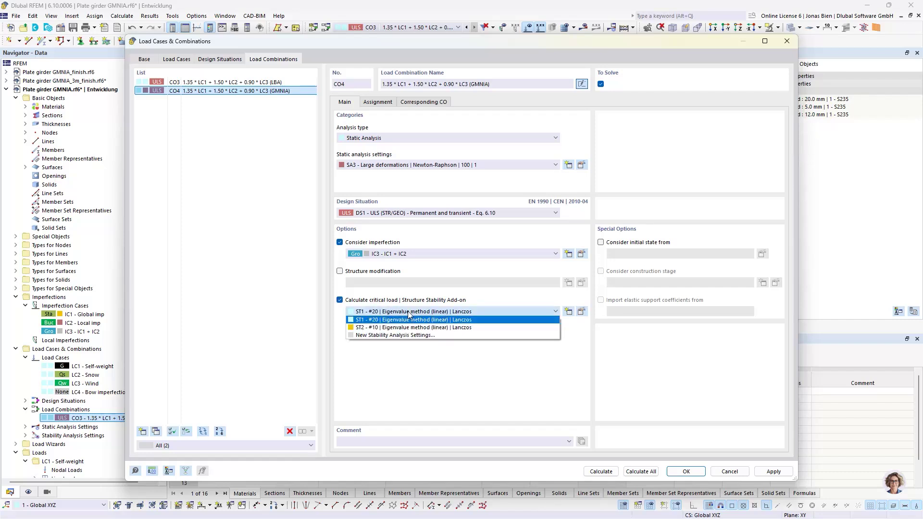
pyautogui.click(412, 328)
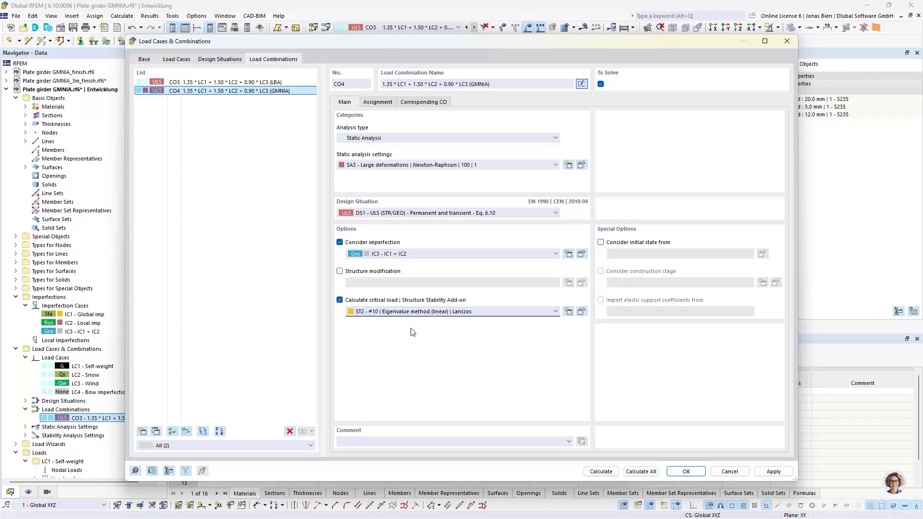
pyautogui.click(581, 312)
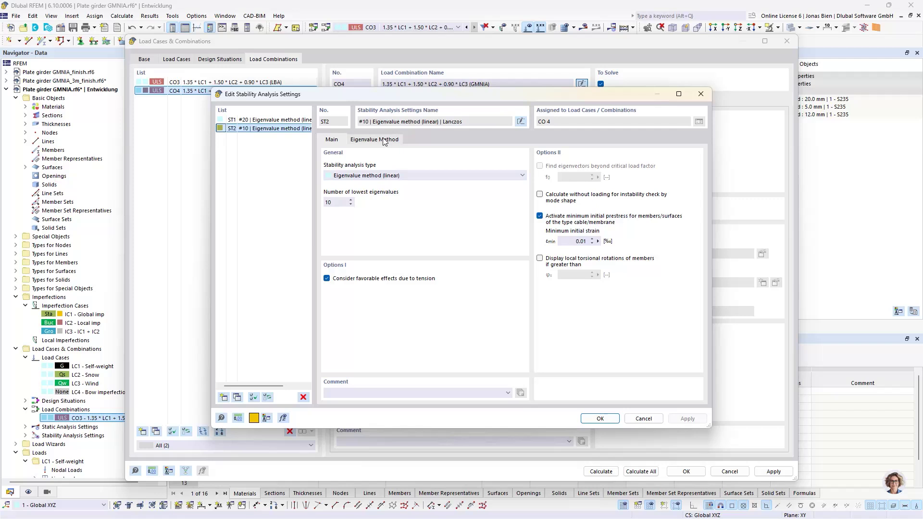
pyautogui.click(379, 175)
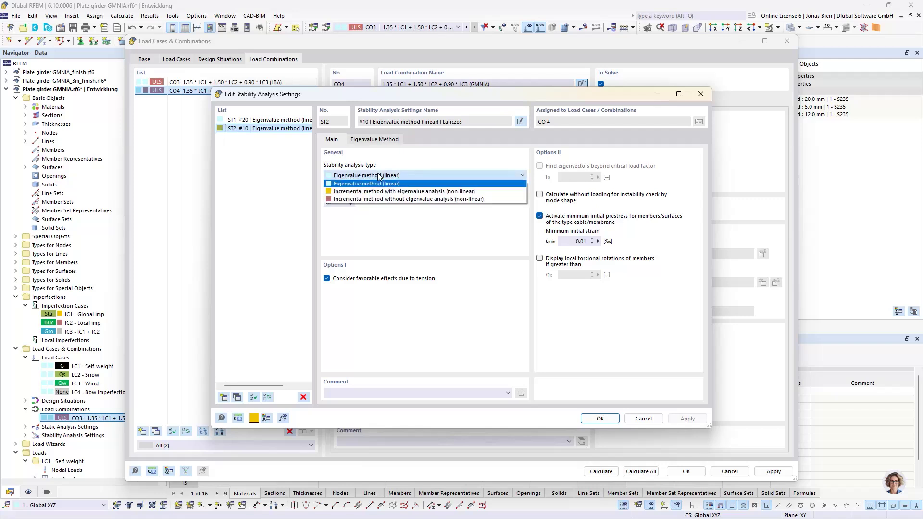
pyautogui.click(349, 198)
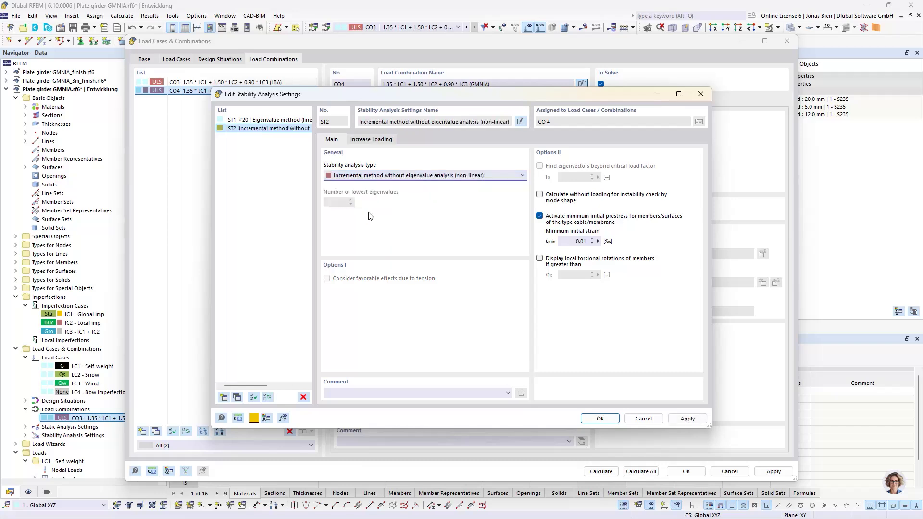
# - Enable saving the results of all load increments in the ST2 increase loading settings and save the load combination
pyautogui.click(368, 140)
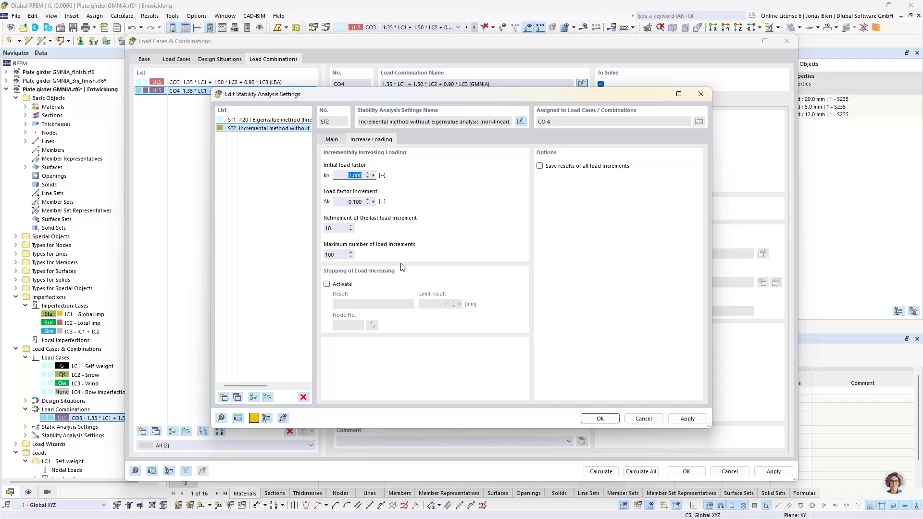
pyautogui.click(540, 165)
pyautogui.click(599, 419)
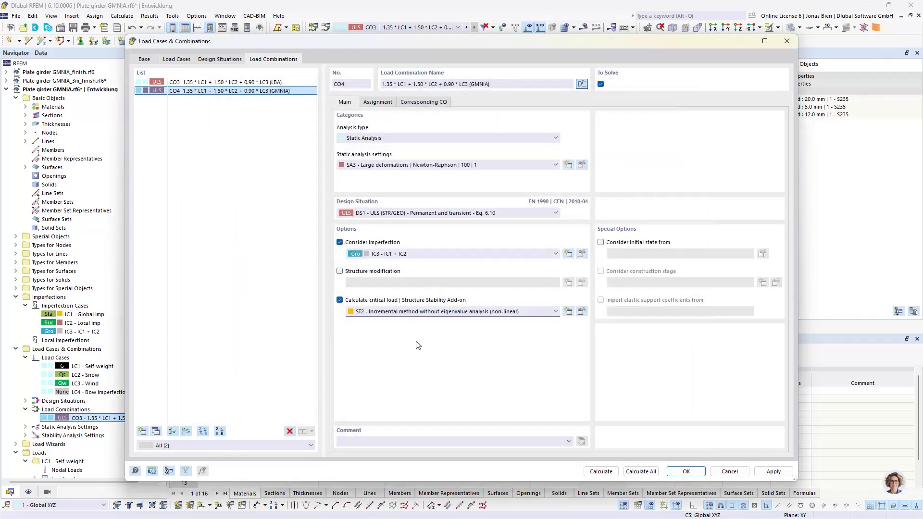
pyautogui.click(686, 472)
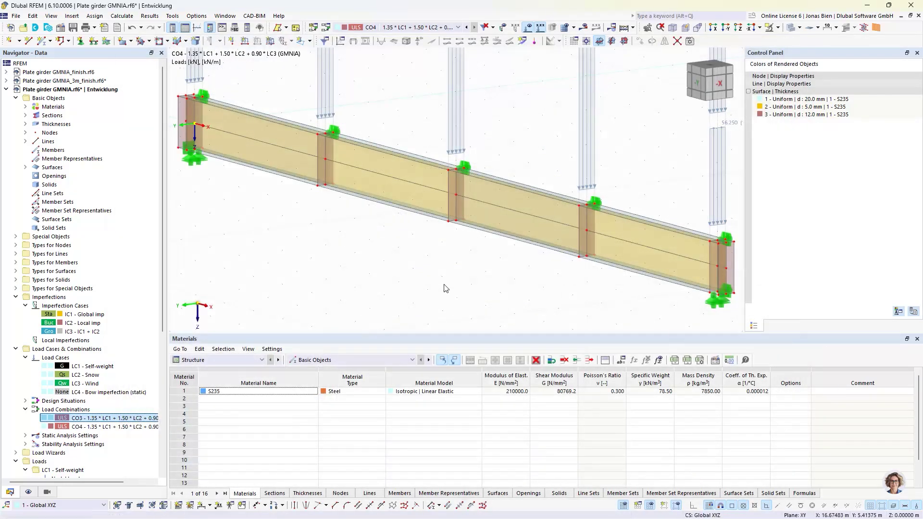
# - Activate the Nonlinear Material Behavior add-on in the base data of the Plate girder GMNIA model
pyautogui.scroll(-1, 434, 281)
pyautogui.moveTo(389, 235); pyautogui.dragTo(391, 277, button='middle')
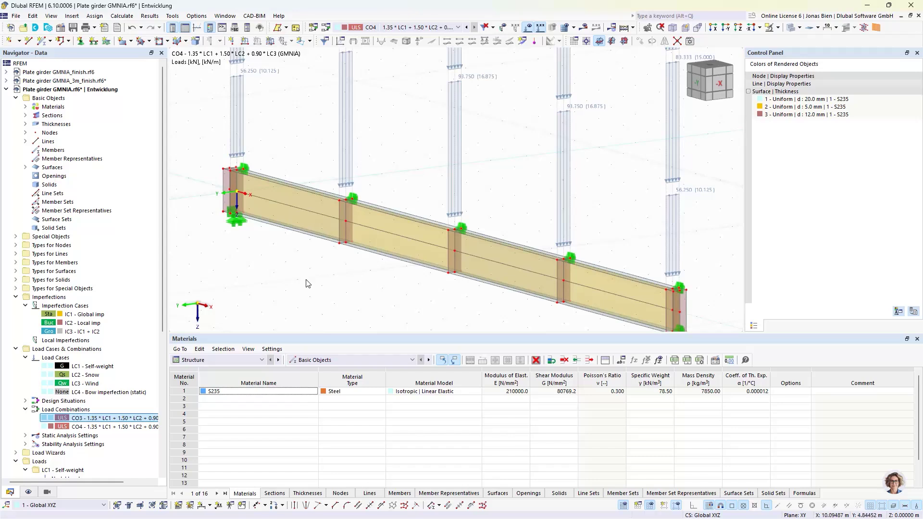
pyautogui.click(25, 116)
pyautogui.click(25, 115)
pyautogui.click(25, 106)
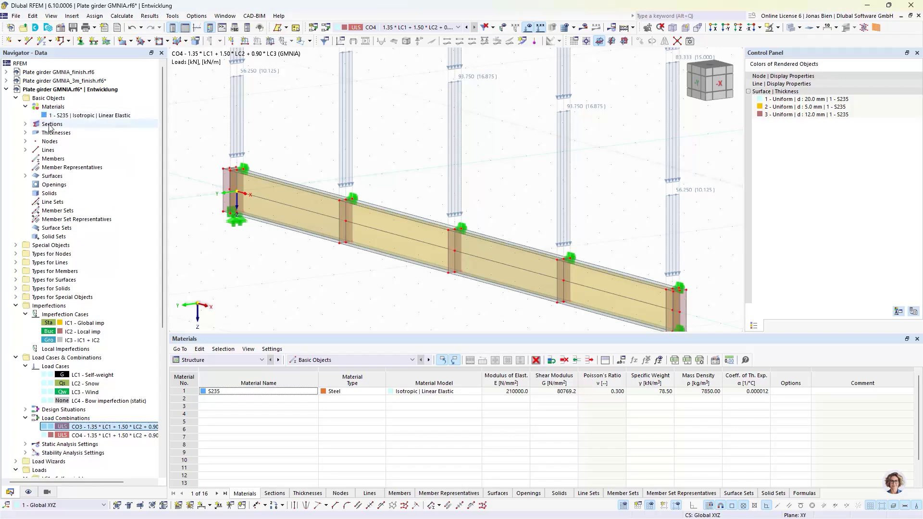
pyautogui.rightClick(82, 95)
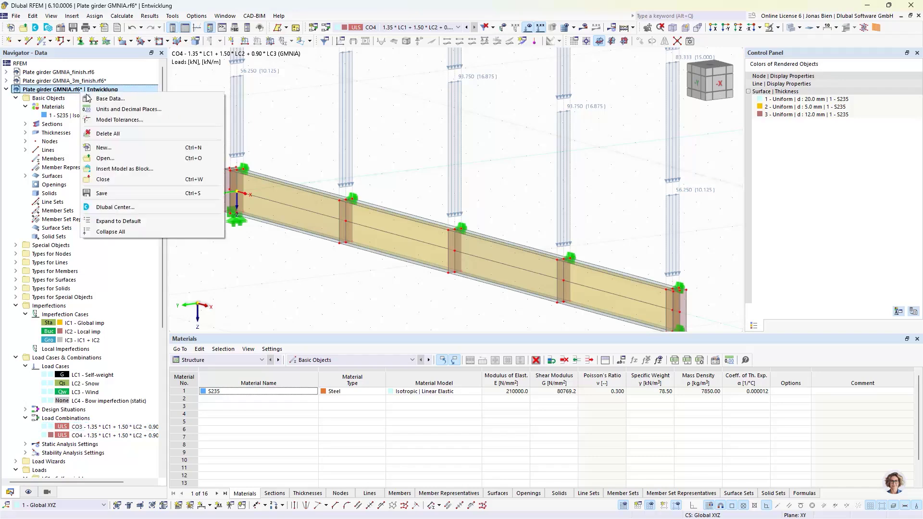
pyautogui.click(100, 100)
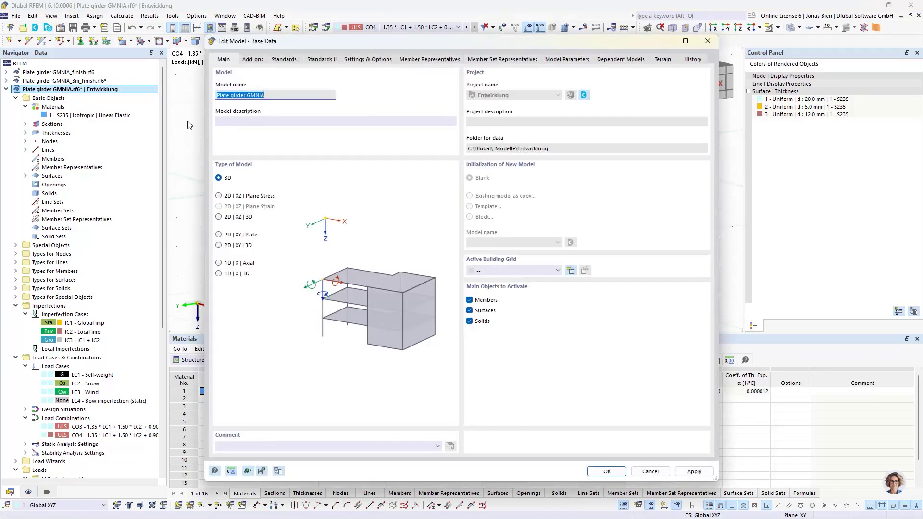
pyautogui.click(251, 59)
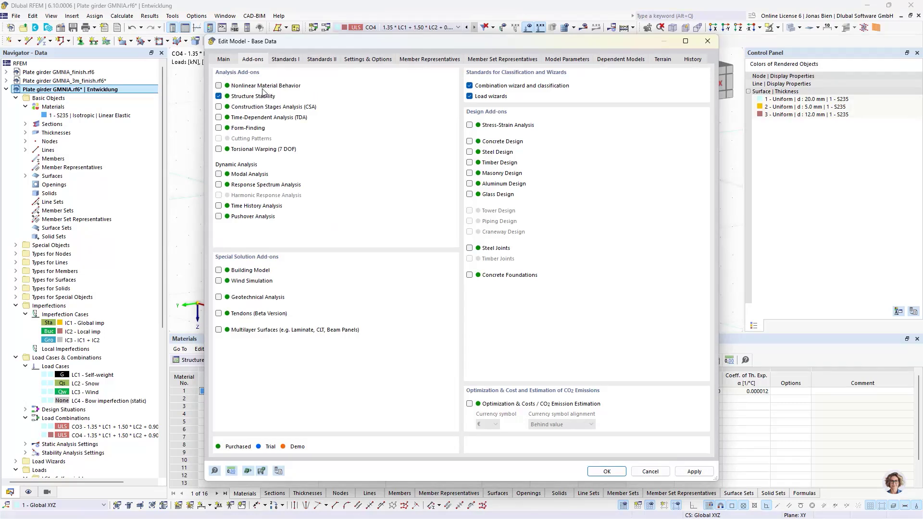
pyautogui.click(219, 86)
pyautogui.click(605, 472)
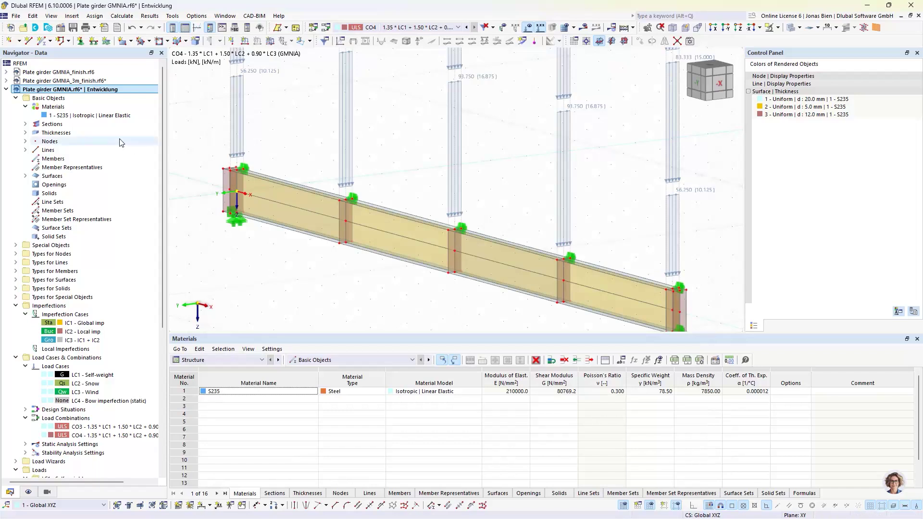
# - Open material S235 for editing and set its material model to Isotropic | Plastic (Surfaces/Solids)
pyautogui.click(57, 116)
pyautogui.doubleClick(57, 116)
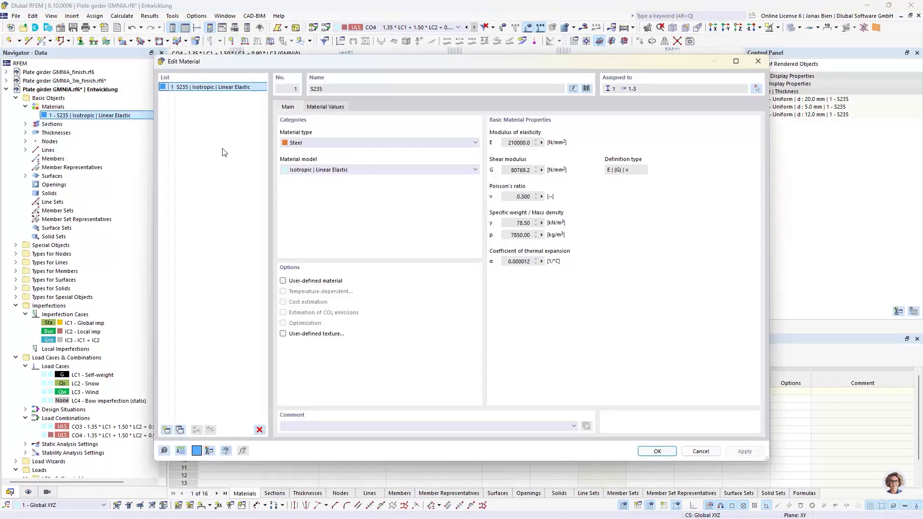
pyautogui.click(322, 170)
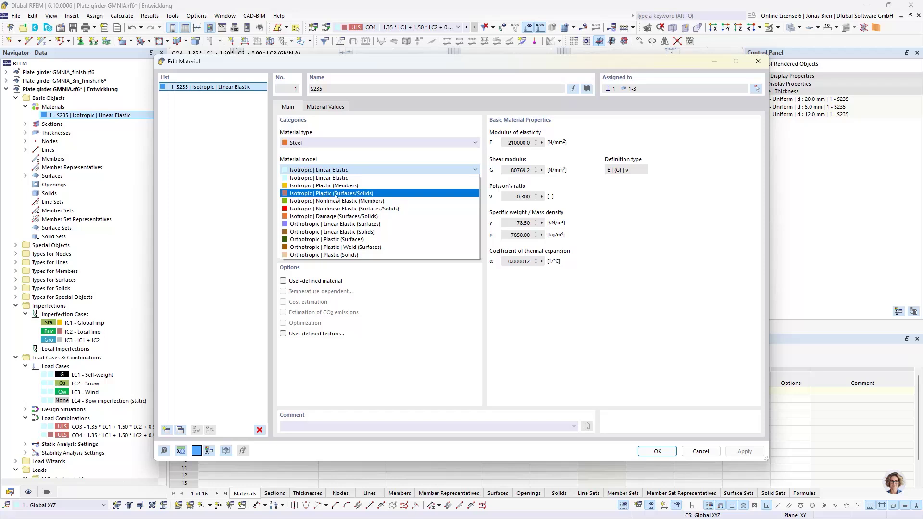
pyautogui.press('Escape')
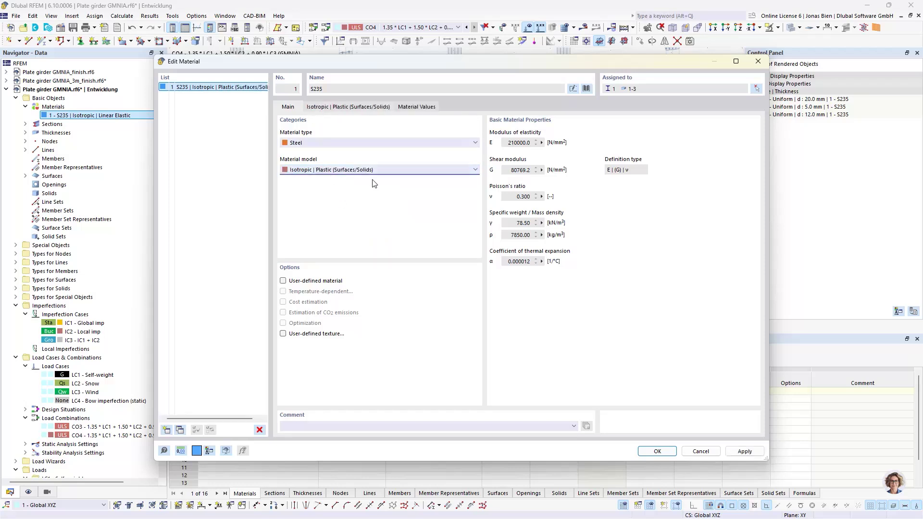
# - Give S235 a bilinear diagram with a plastic modulus Ep of 210 N/mm² and a yield strength of 235 N/mm², and save the material
pyautogui.click(340, 108)
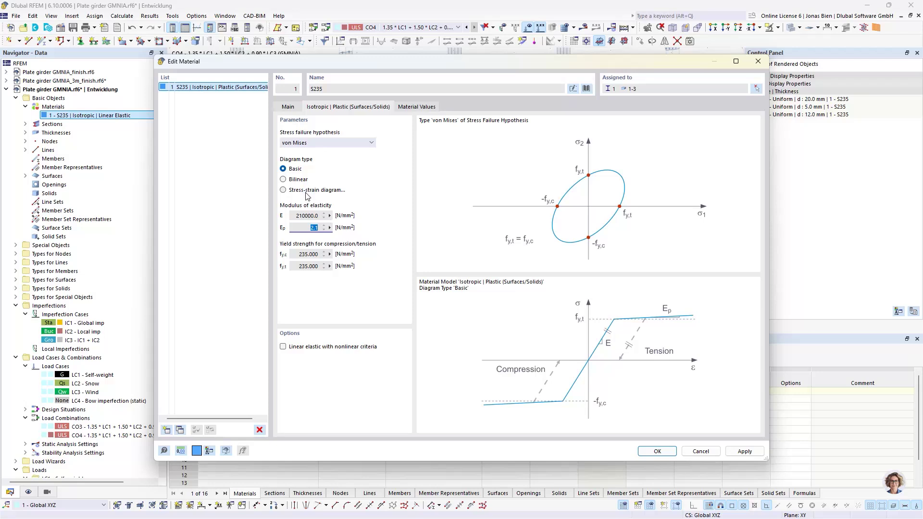
pyautogui.click(283, 179)
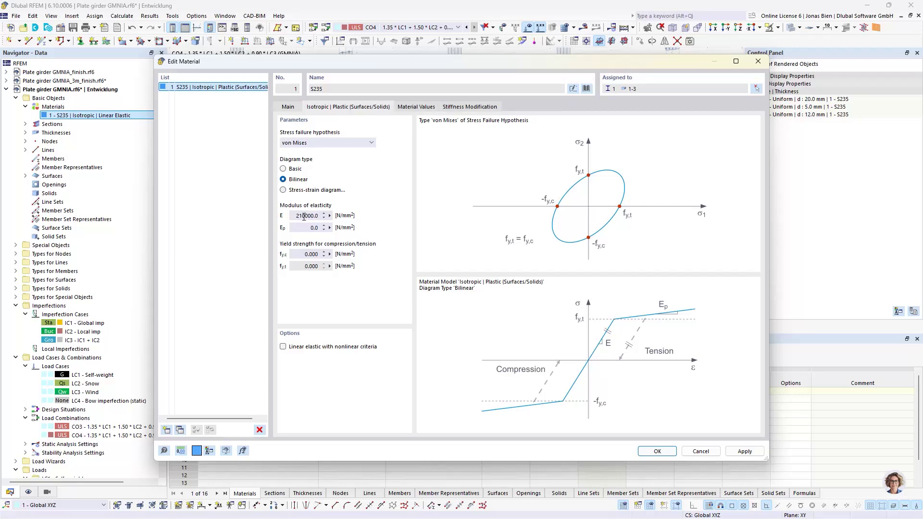
pyautogui.moveTo(296, 216); pyautogui.dragTo(308, 219)
pyautogui.click(318, 228)
pyautogui.write('210')
pyautogui.click(311, 254)
pyautogui.write('235')
pyautogui.click(307, 226)
pyautogui.click(290, 108)
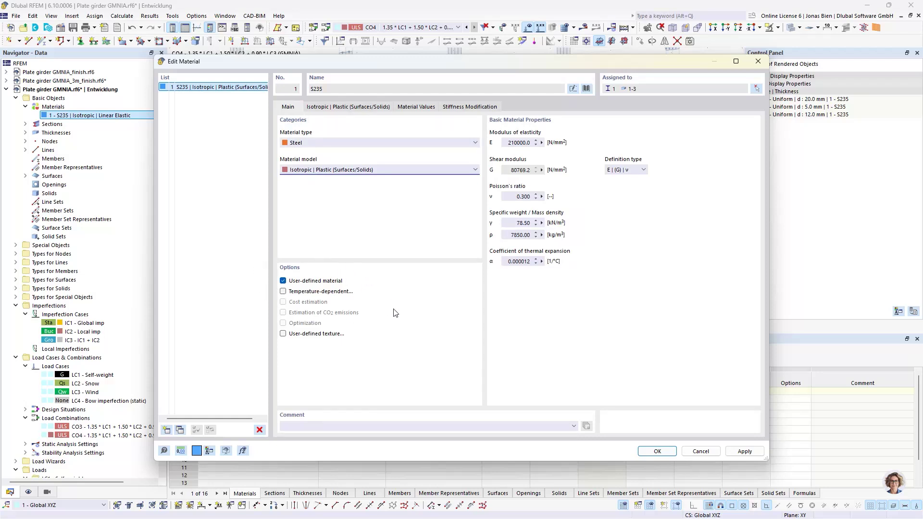
pyautogui.click(654, 451)
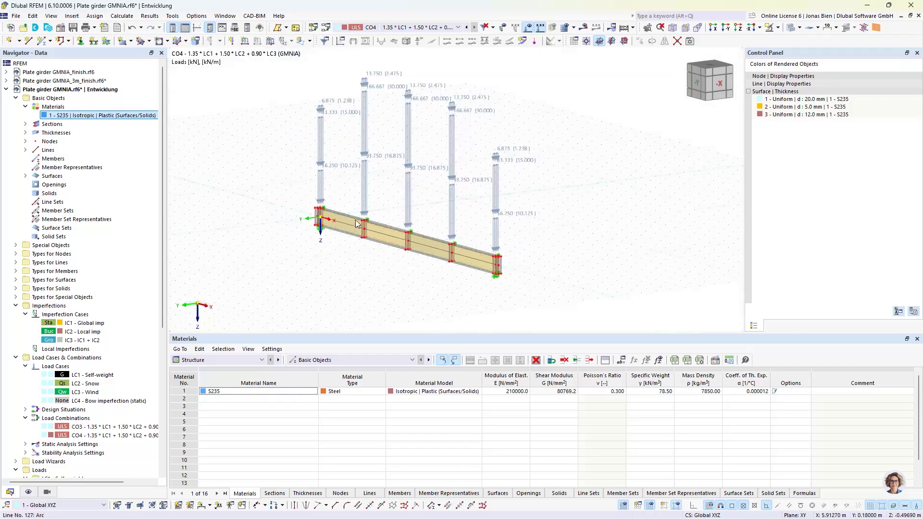
# - Switch to the Plate girder GMNIA_finish model and examine its imperfection case IC1 - Local buckling shape imperfection
pyautogui.hotkey('ctrl', '2')
pyautogui.keyDown('ctrl'); pyautogui.moveTo(447, 222); pyautogui.dragTo(422, 226, button='middle'); pyautogui.keyUp('ctrl')
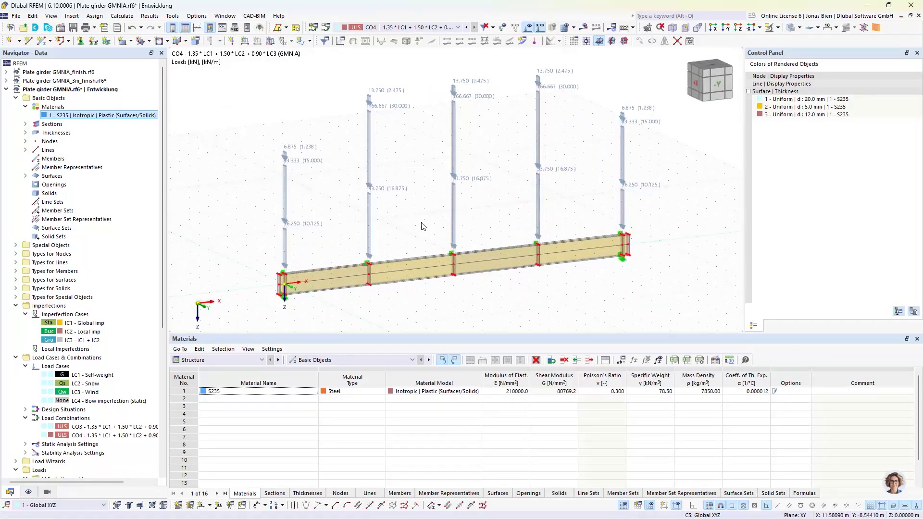
pyautogui.click(421, 226)
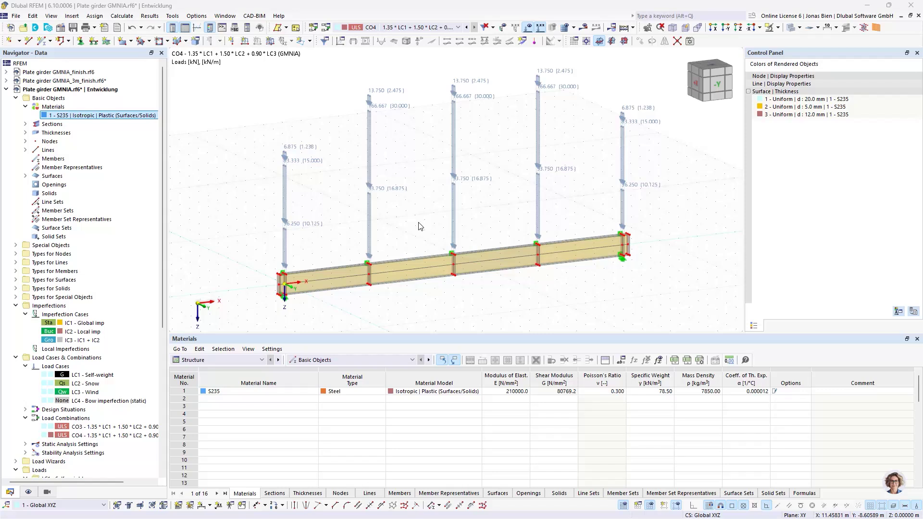
pyautogui.click(82, 73)
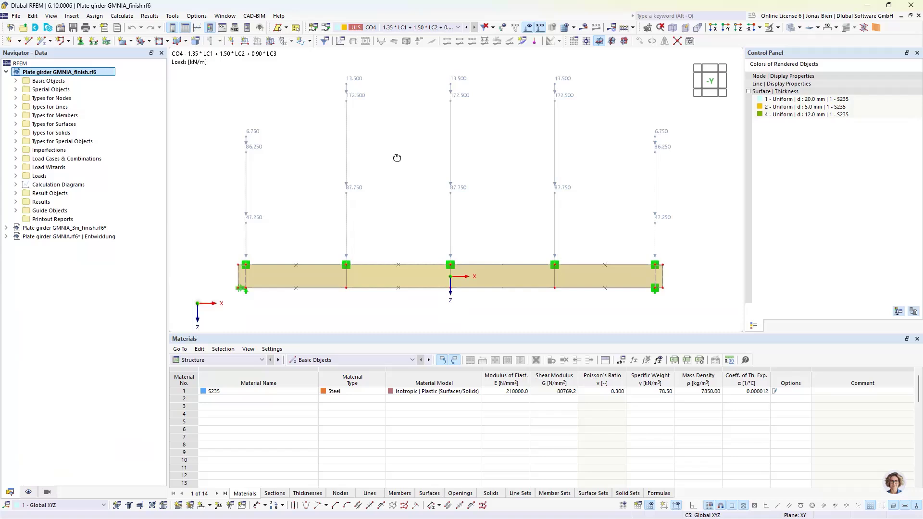
pyautogui.keyDown('ctrl'); pyautogui.moveTo(397, 157); pyautogui.dragTo(439, 188, button='middle'); pyautogui.keyUp('ctrl')
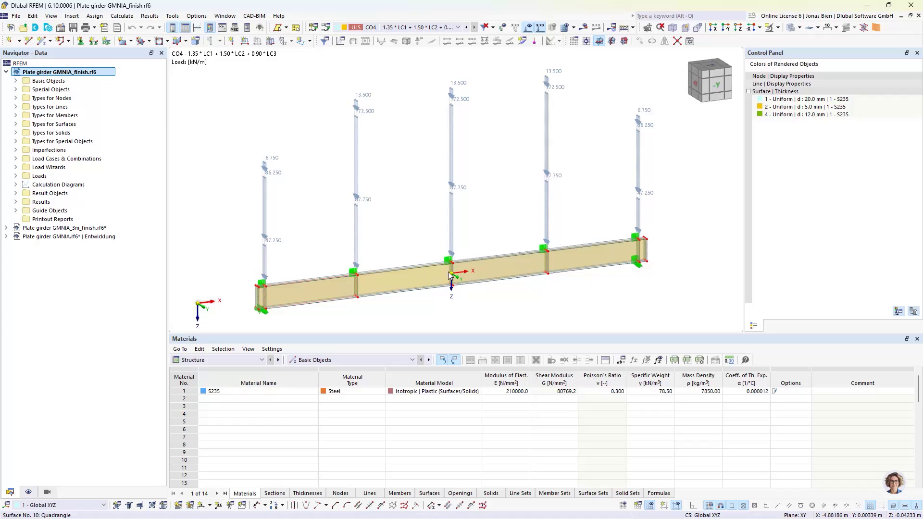
pyautogui.click(17, 150)
pyautogui.click(25, 158)
pyautogui.click(94, 169)
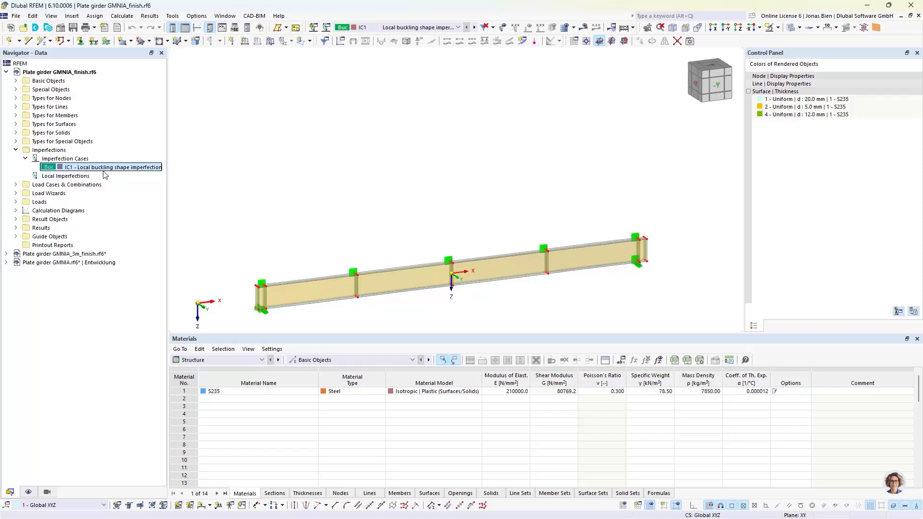
pyautogui.click(16, 150)
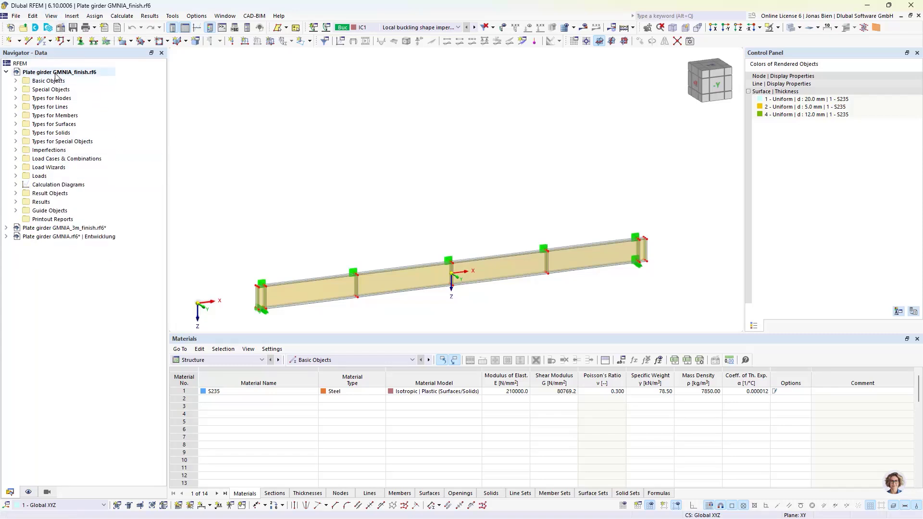
# - Review the global parameters for imperfections and girder dimensions, and close them without changes
pyautogui.click(32, 16)
pyautogui.click(87, 357)
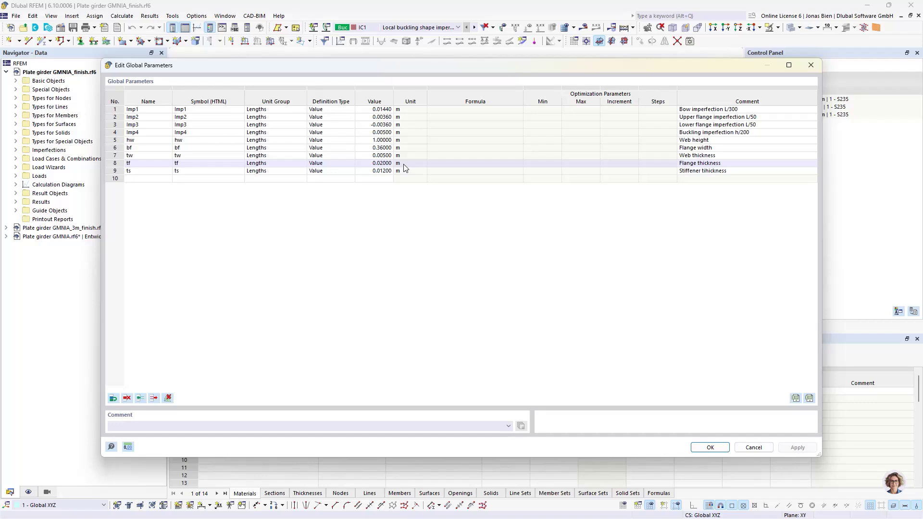
pyautogui.click(753, 447)
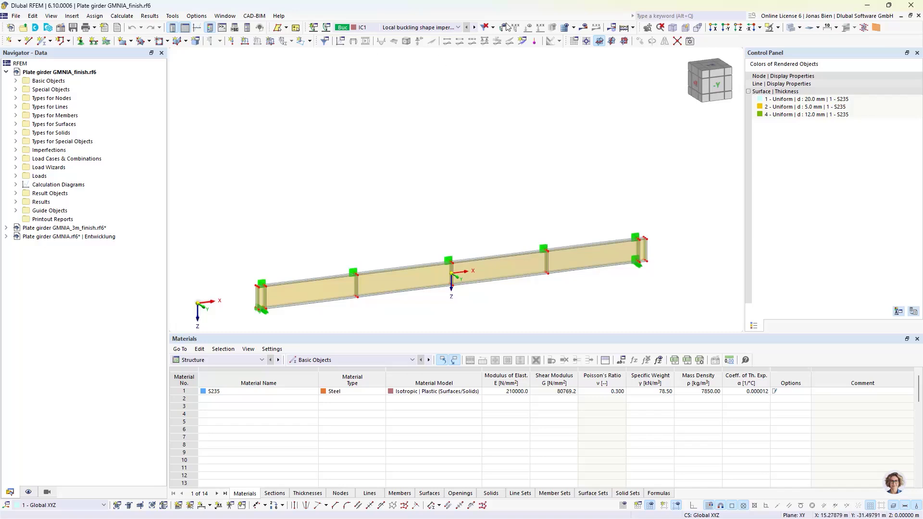
# - Display the Non-Linear Stability Analysis deformations of load combination CO4 in the -Y view and check the last load increment
pyautogui.click(583, 27)
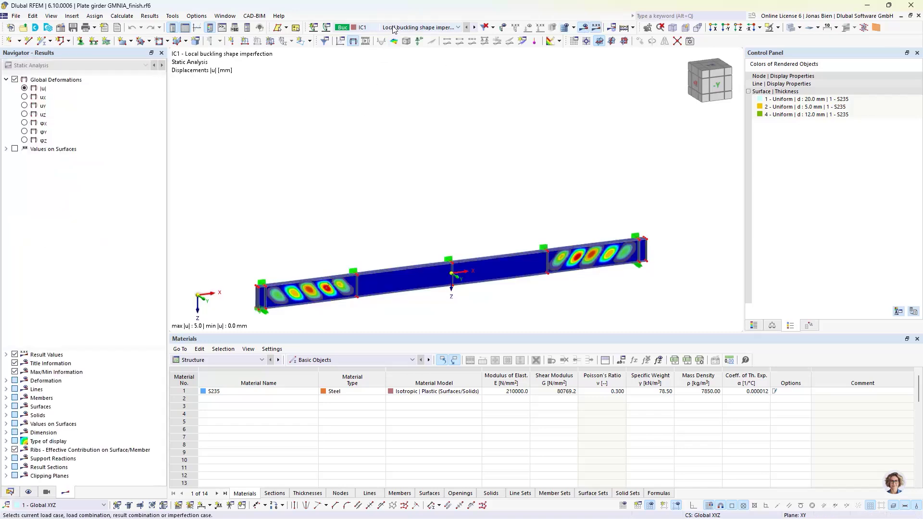
pyautogui.click(418, 27)
pyautogui.click(388, 82)
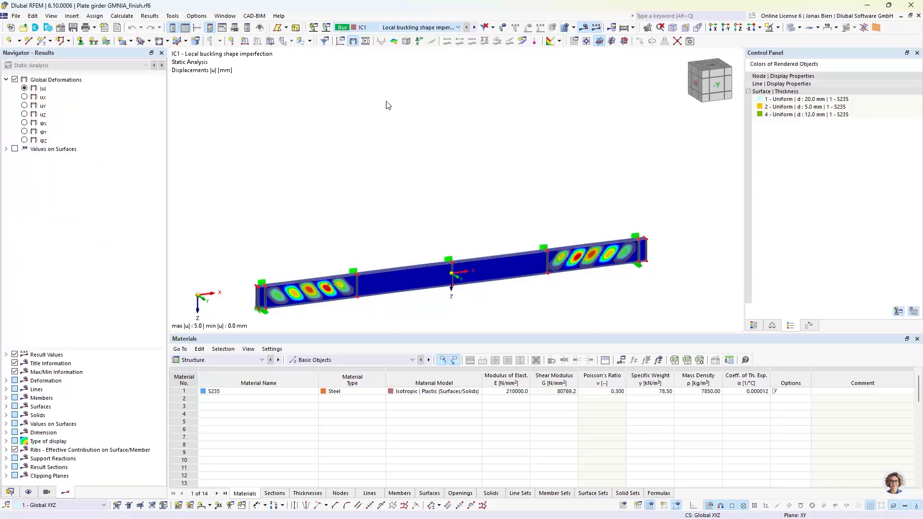
pyautogui.click(711, 87)
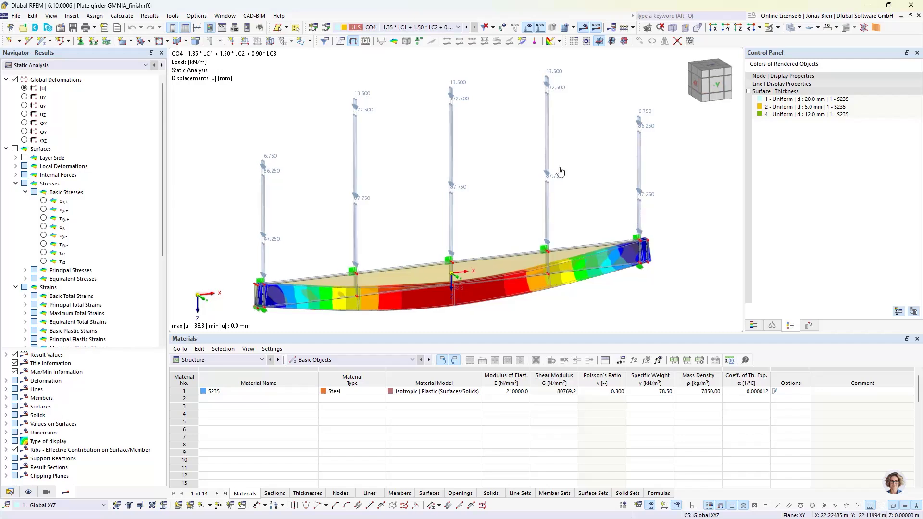
pyautogui.click(111, 65)
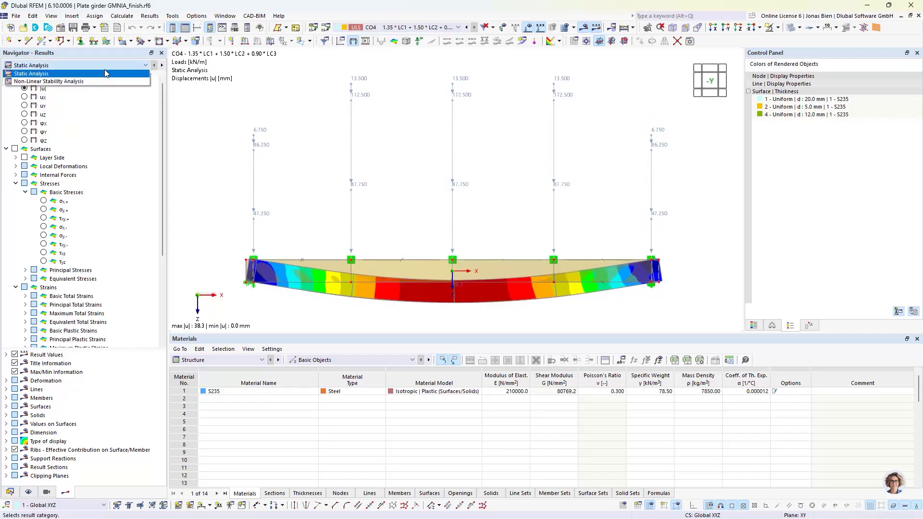
pyautogui.click(88, 83)
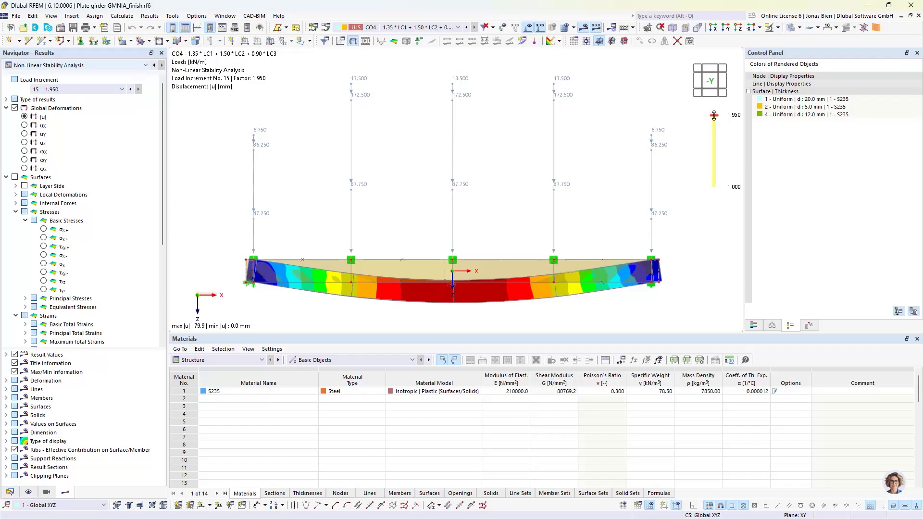
pyautogui.moveTo(713, 116)
pyautogui.mouseDown()
pyautogui.moveTo(714, 150)
pyautogui.moveTo(714, 115)
pyautogui.mouseUp()
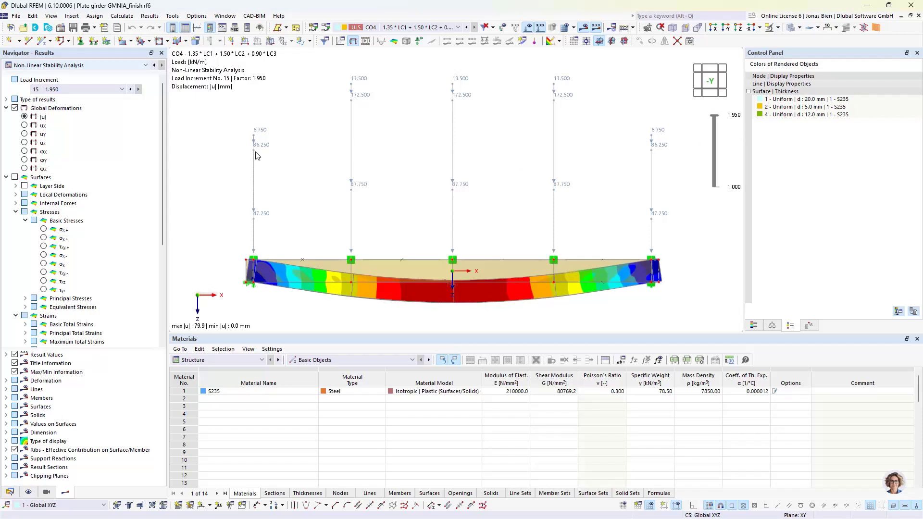
# - View the deformed girder along the X axis and hide the loads and all model objects
pyautogui.click(696, 80)
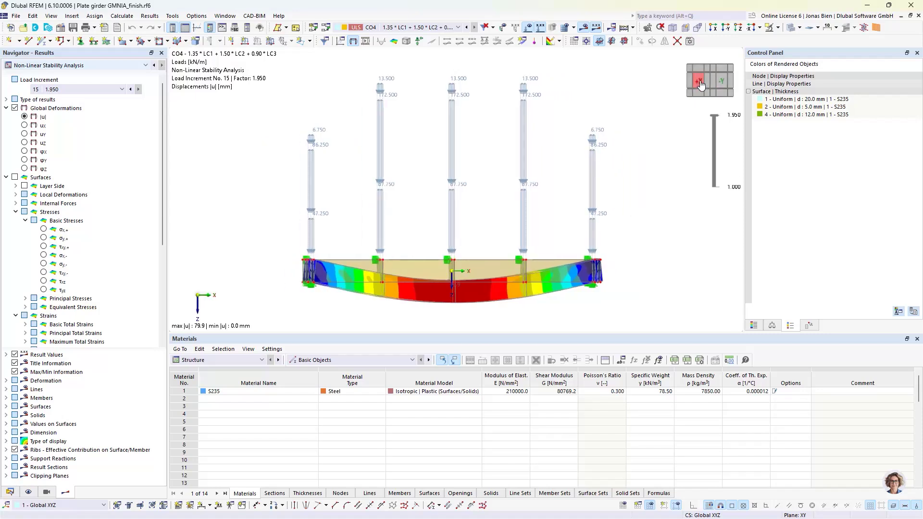
pyautogui.click(528, 28)
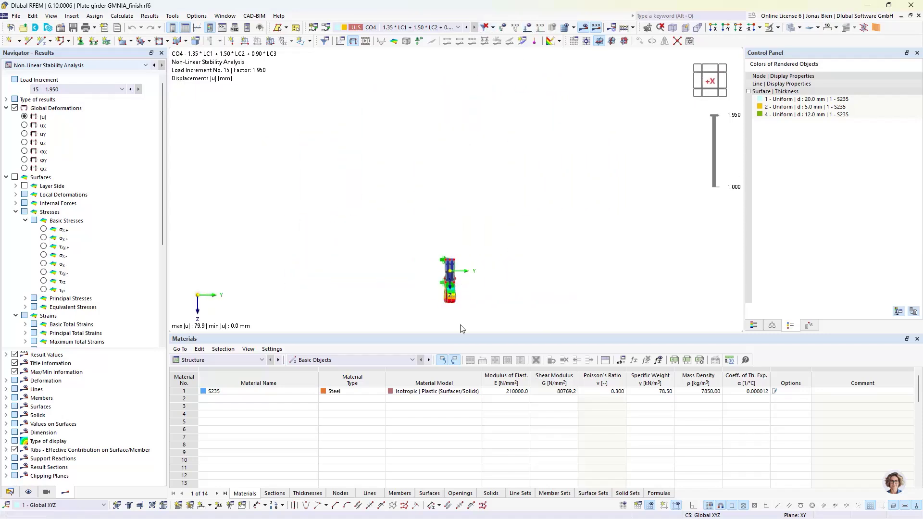
pyautogui.middleClick(502, 231)
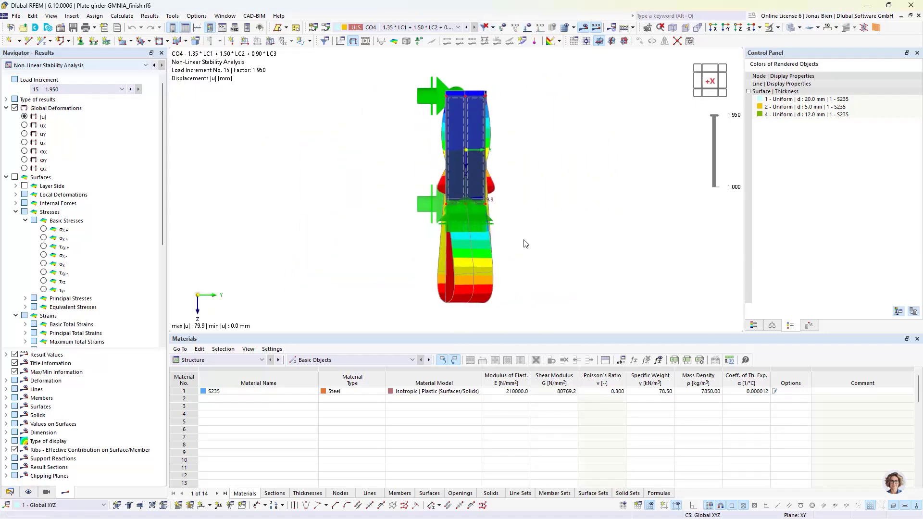
pyautogui.click(46, 492)
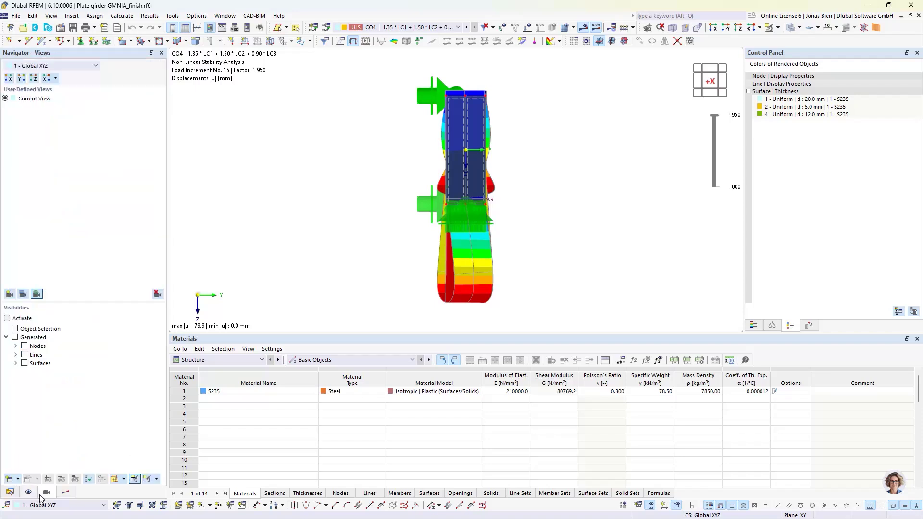
pyautogui.click(29, 491)
pyautogui.click(17, 63)
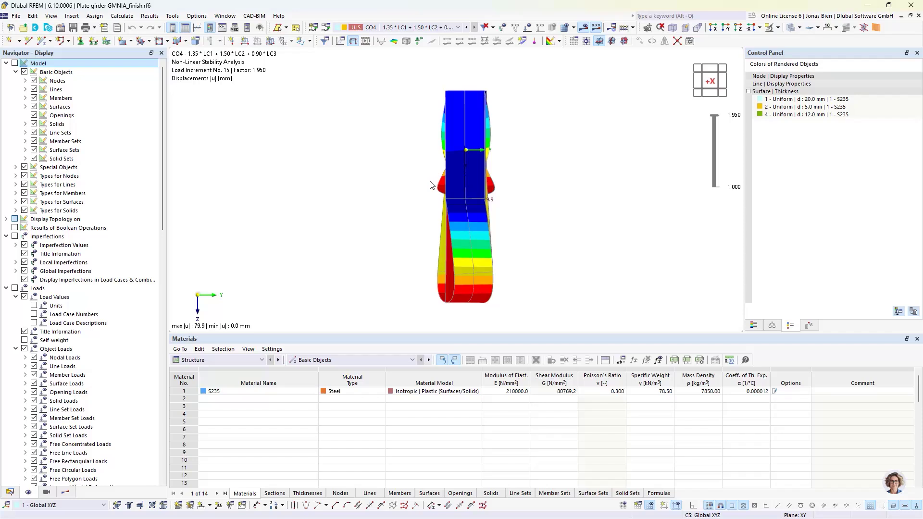
# - Animate the CO4 deformations through the load increments of the Non-Linear Stability Analysis
pyautogui.click(67, 492)
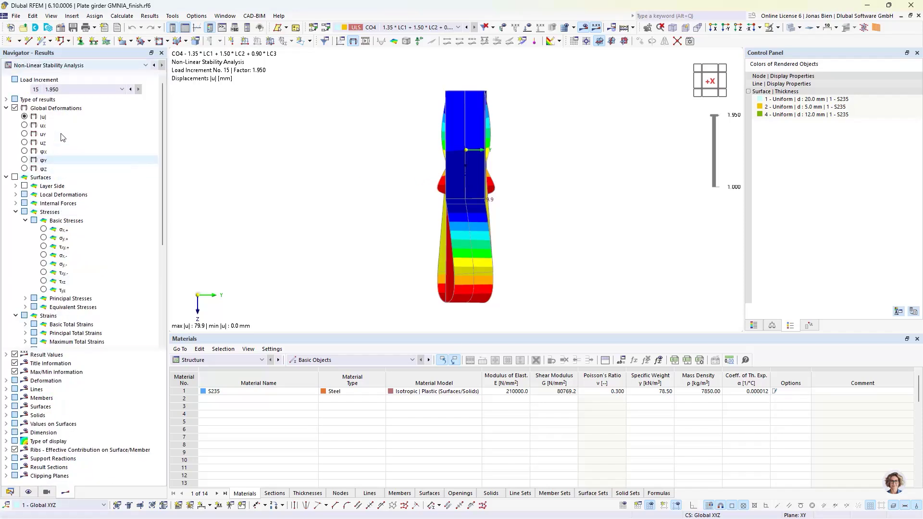
pyautogui.rightClick(71, 90)
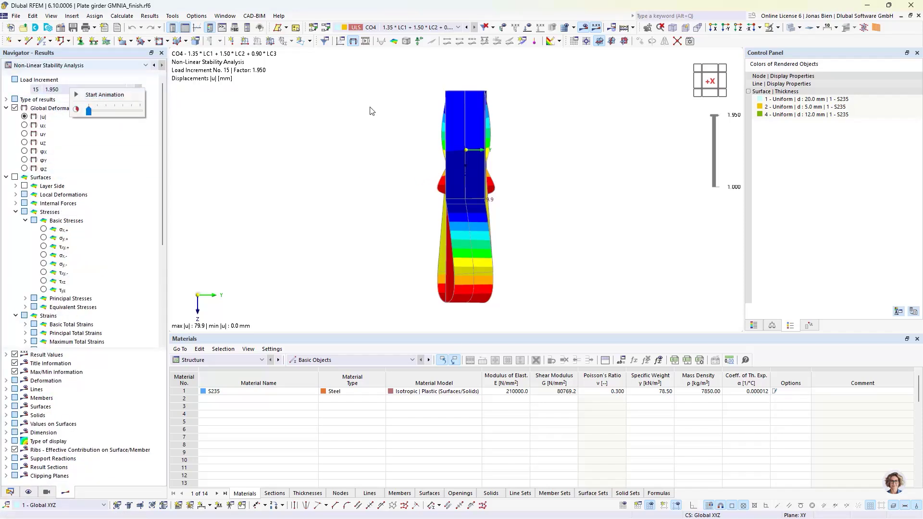
pyautogui.click(83, 96)
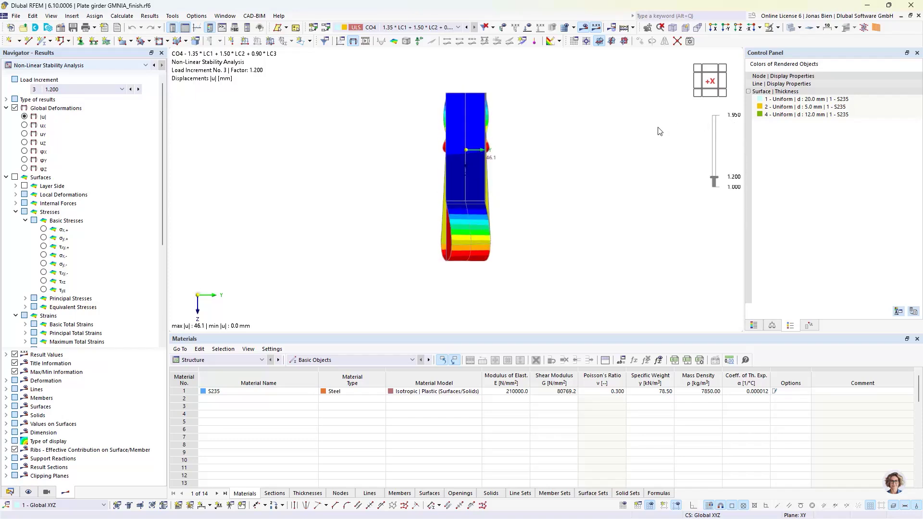
# - Review the CO4 calculation diagram of maximum deformation |u| against load factor and close it without applying changes
pyautogui.keyDown('ctrl'); pyautogui.moveTo(610, 146); pyautogui.dragTo(529, 208, button='middle'); pyautogui.keyUp('ctrl')
pyautogui.scroll(-4, 592, 156)
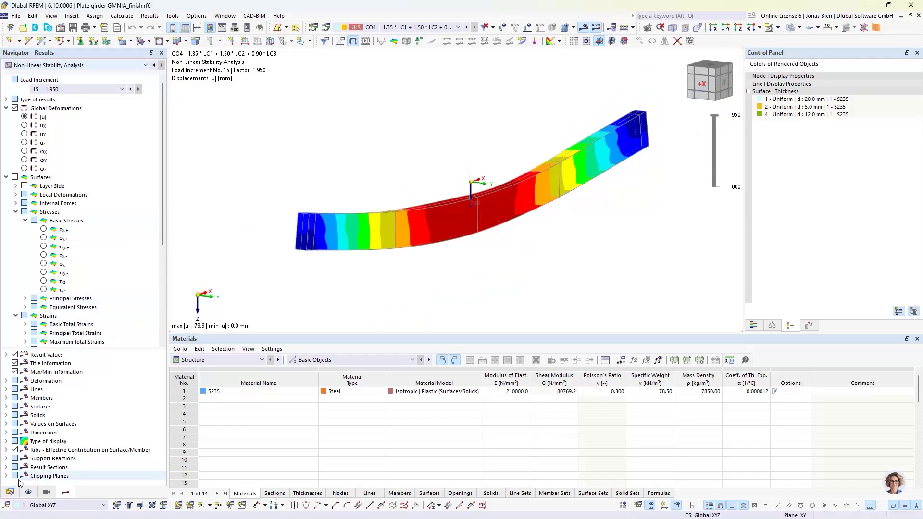
pyautogui.click(10, 491)
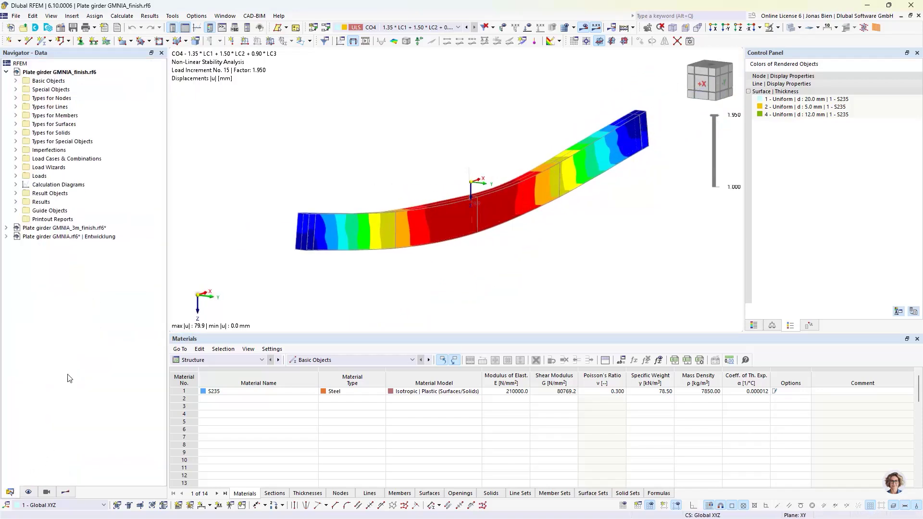
pyautogui.click(15, 185)
pyautogui.doubleClick(55, 193)
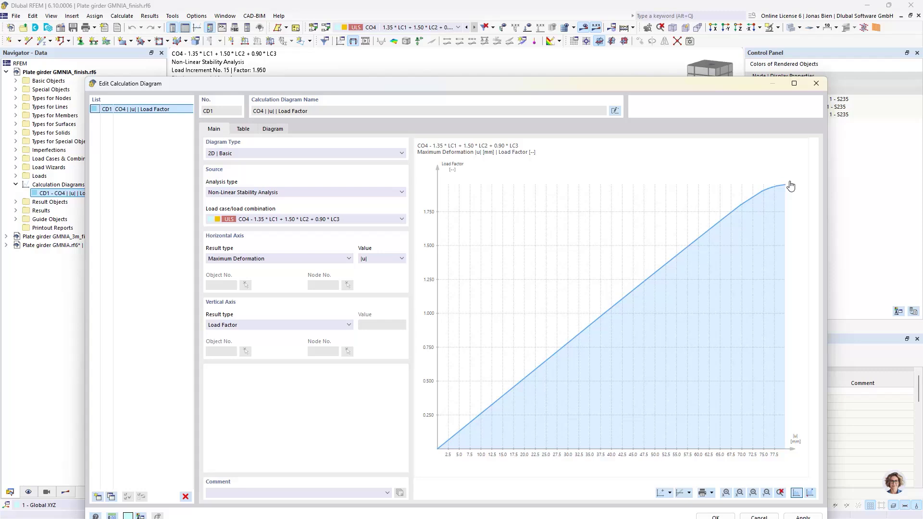
pyautogui.moveTo(788, 189)
pyautogui.click(816, 84)
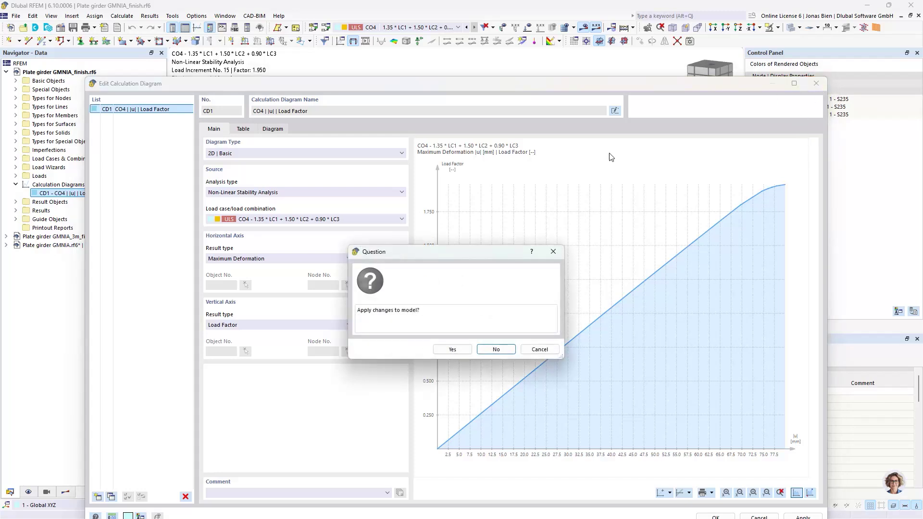
pyautogui.click(497, 350)
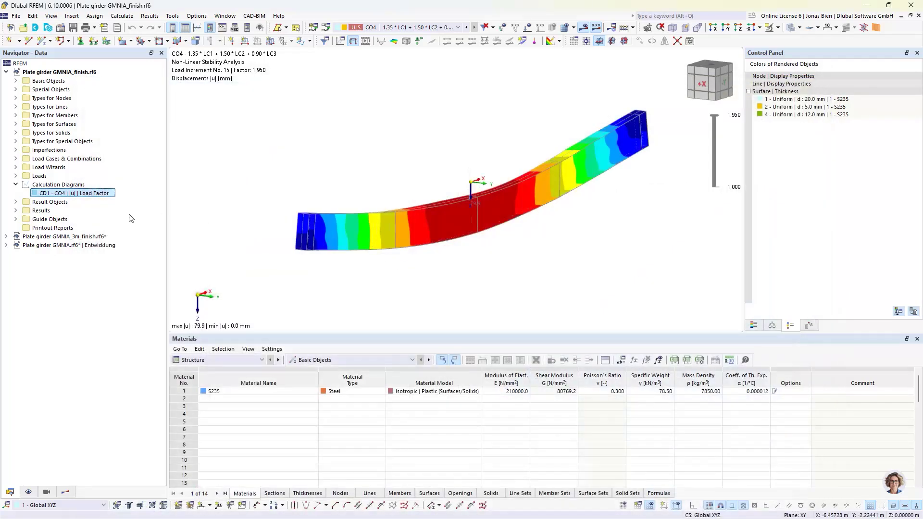
# - Display the von Mises equivalent plastic strains εeqv,pl,Mises on the CO4 girder together with their colour scale
pyautogui.click(67, 492)
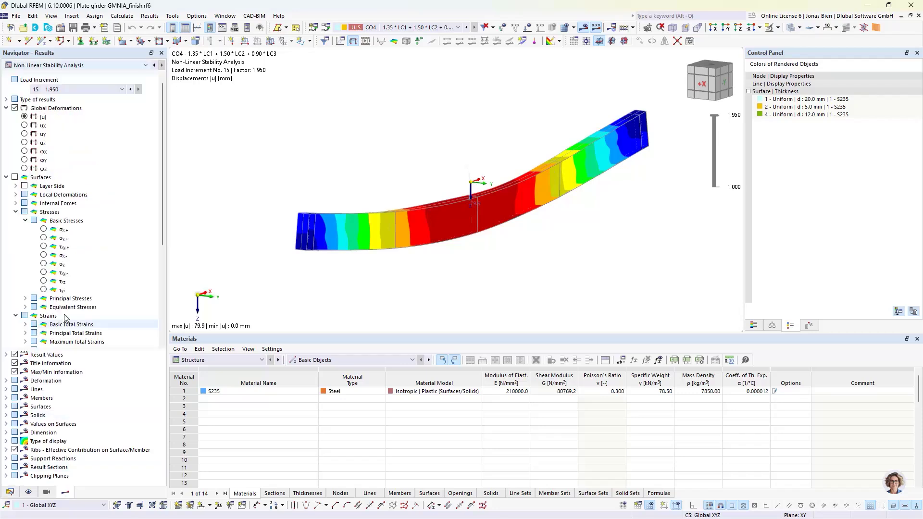
pyautogui.scroll(-4, 55, 273)
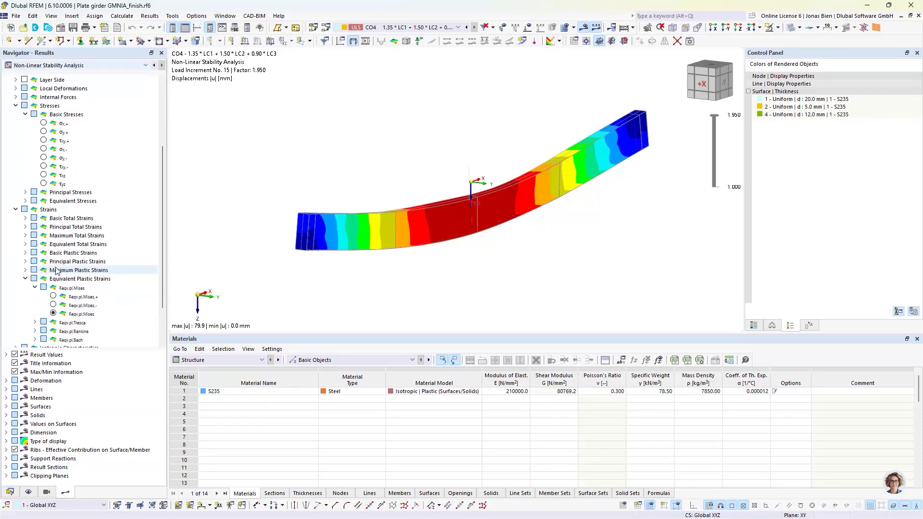
pyautogui.click(53, 312)
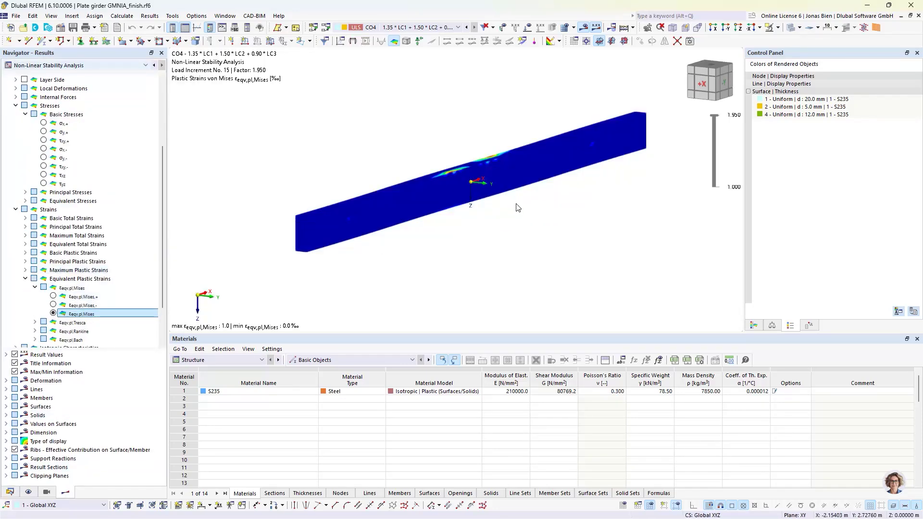
pyautogui.keyDown('ctrl'); pyautogui.moveTo(510, 183); pyautogui.dragTo(508, 186, button='middle'); pyautogui.keyUp('ctrl')
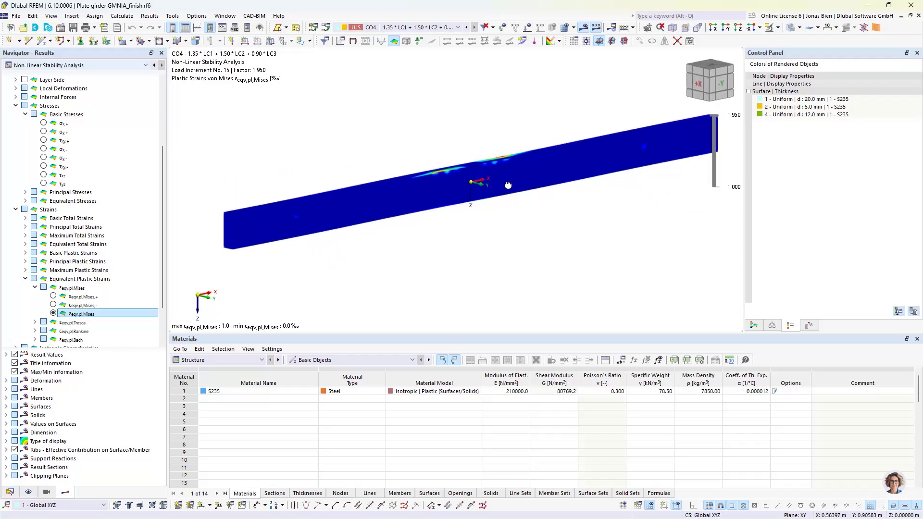
pyautogui.click(753, 326)
pyautogui.keyDown('ctrl'); pyautogui.moveTo(558, 225); pyautogui.dragTo(578, 235, button='middle'); pyautogui.keyUp('ctrl')
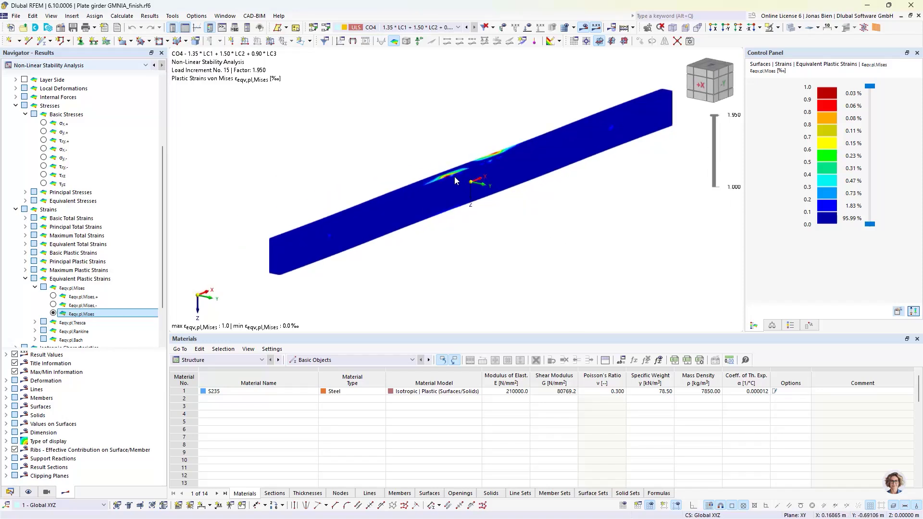
# - Examine the plastic strain zones along the upper edge at the girder's midspan from several angles
pyautogui.scroll(3, 454, 181)
pyautogui.keyDown('ctrl'); pyautogui.moveTo(488, 185); pyautogui.dragTo(451, 182, button='middle'); pyautogui.keyUp('ctrl')
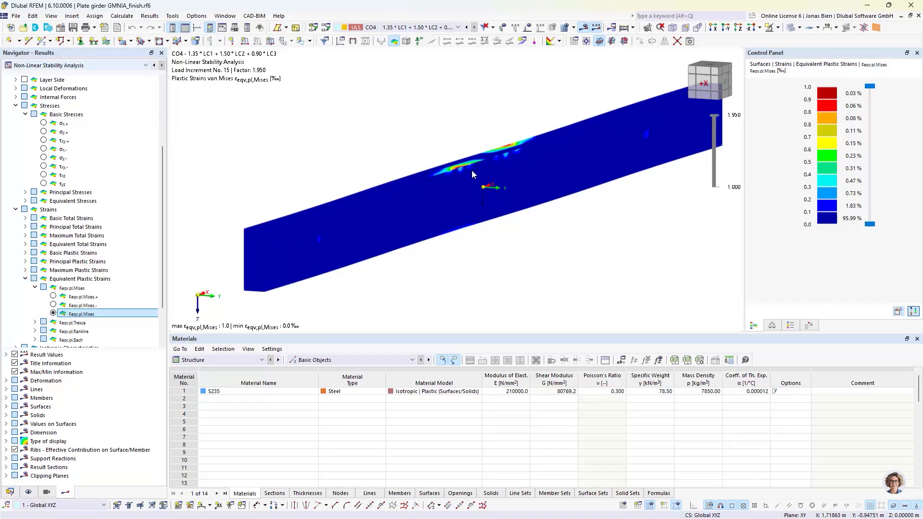
pyautogui.moveTo(465, 155); pyautogui.dragTo(463, 149, button='middle')
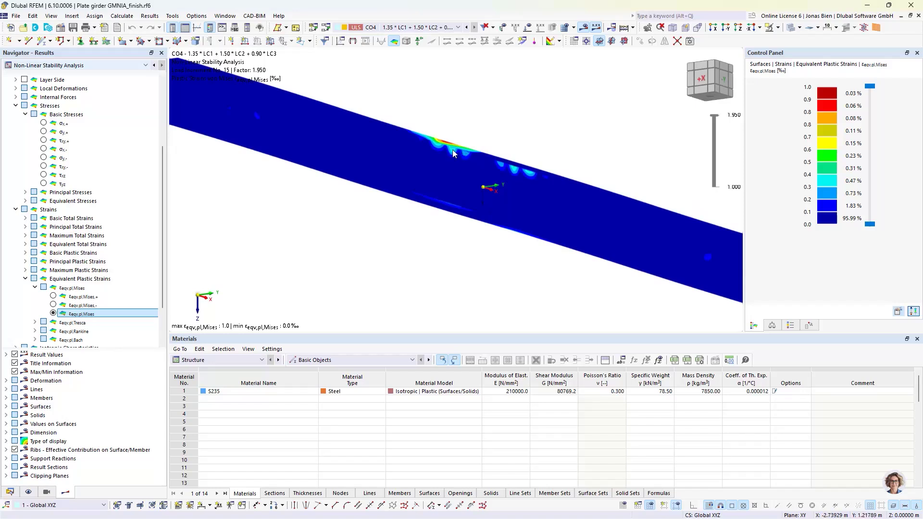
pyautogui.scroll(2, 452, 147)
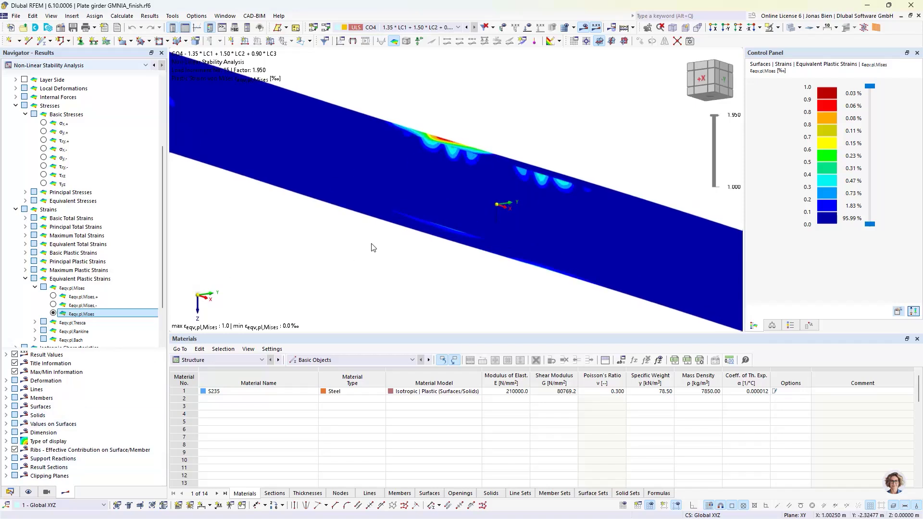
pyautogui.scroll(-1, 420, 220)
pyautogui.scroll(-2, 433, 207)
pyautogui.moveTo(433, 207); pyautogui.dragTo(433, 235, button='middle')
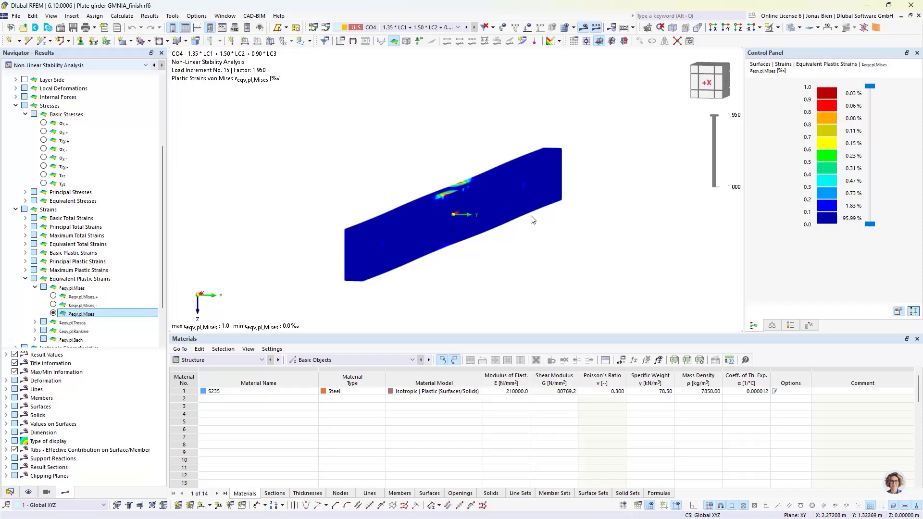
pyautogui.moveTo(532, 220); pyautogui.dragTo(461, 202, button='middle')
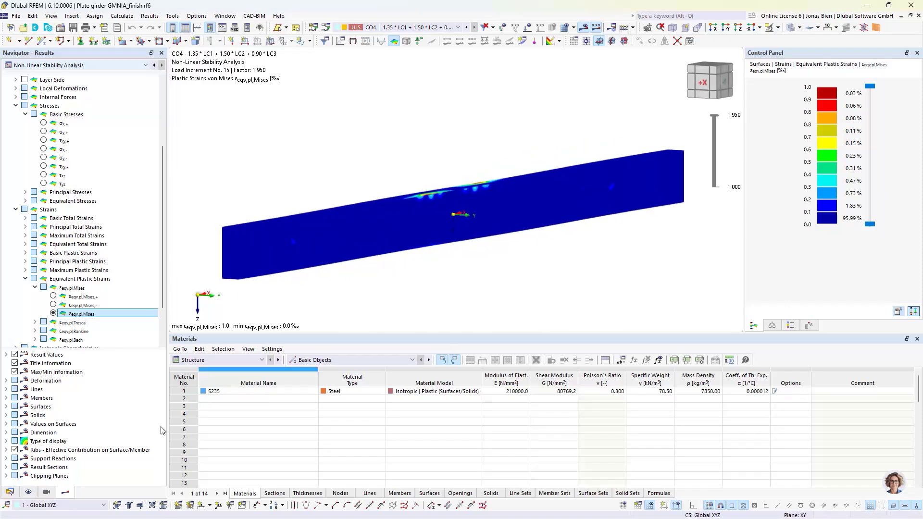
# - Show the model objects again on the plastic strain plot of the whole girder
pyautogui.click(46, 492)
pyautogui.click(10, 492)
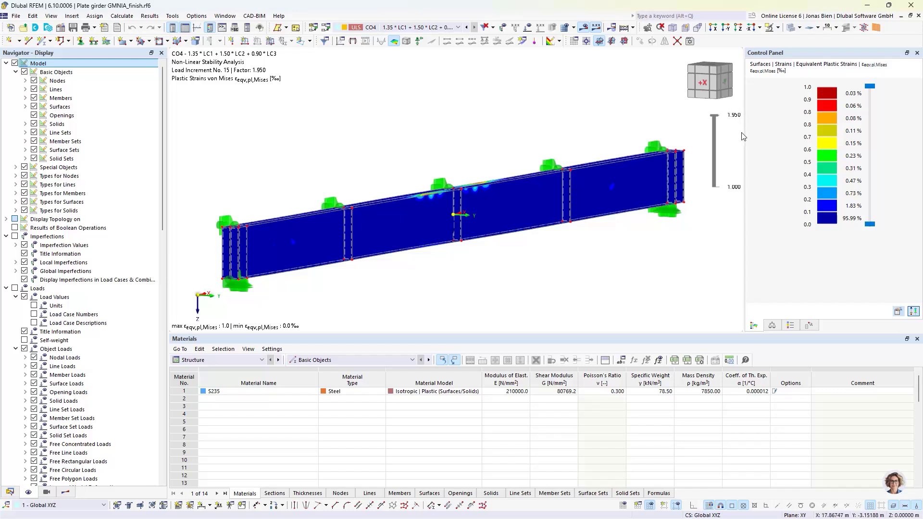
pyautogui.keyDown('ctrl'); pyautogui.moveTo(402, 146); pyautogui.dragTo(402, 147, button='middle'); pyautogui.keyUp('ctrl')
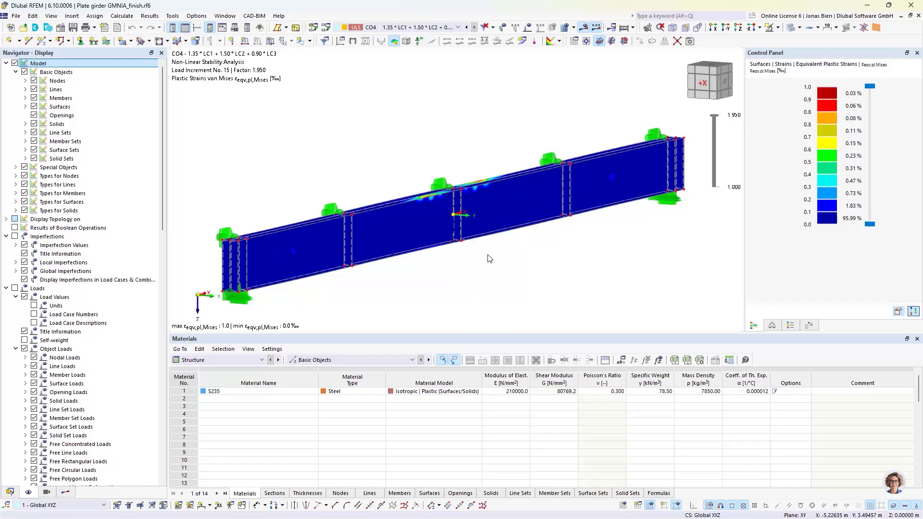
pyautogui.moveTo(488, 249)
pyautogui.keyDown('ctrl'); pyautogui.mouseDown(button='middle')
pyautogui.moveTo(482, 229)
pyautogui.moveTo(487, 256)
pyautogui.moveTo(479, 239)
pyautogui.mouseUp(button='middle'); pyautogui.keyUp('ctrl')
pyautogui.scroll(-2, 488, 255)
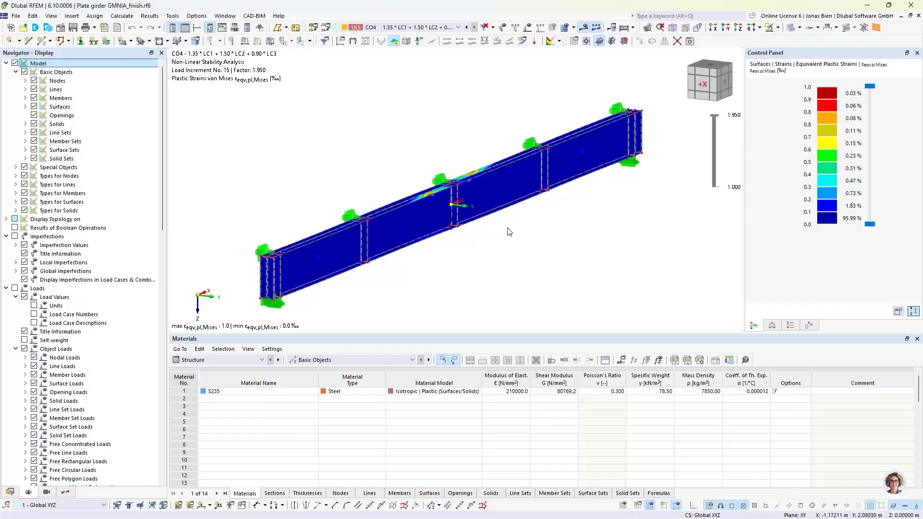
# - Switch to the model Plate girder GMNIA_3m_finish.rf6 and view its CO4 loads in an oblique 3D view
pyautogui.click(10, 492)
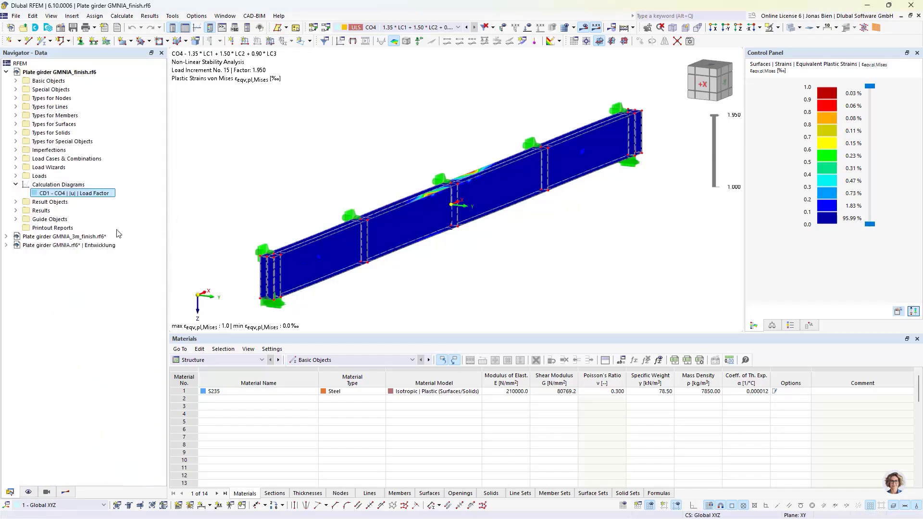
pyautogui.click(89, 237)
pyautogui.doubleClick(89, 238)
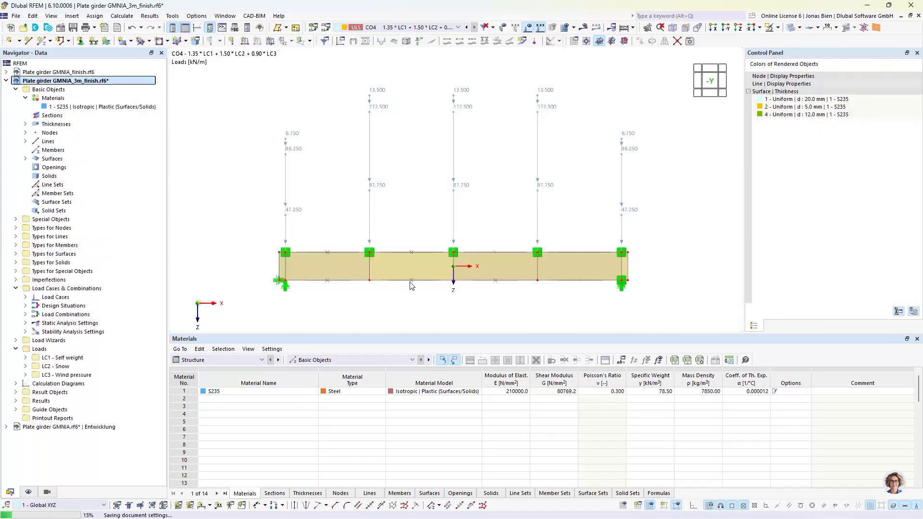
pyautogui.click(380, 222)
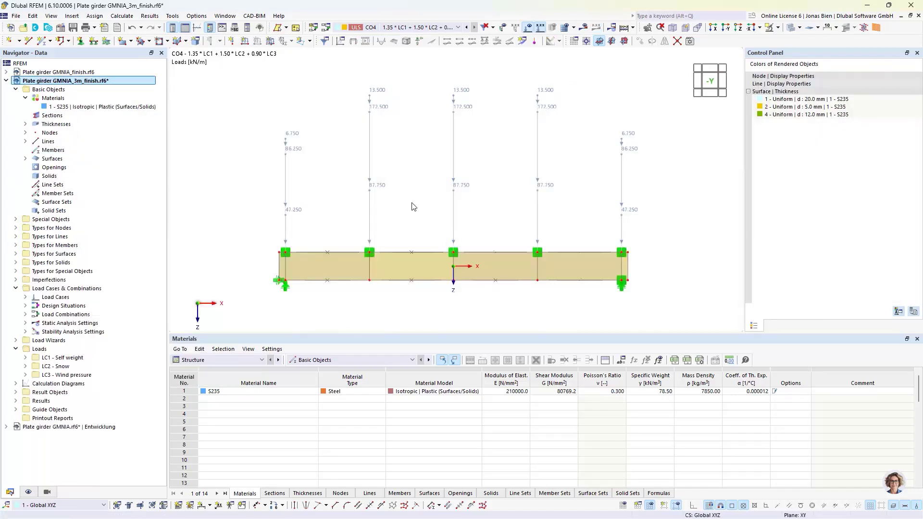
pyautogui.moveTo(416, 206)
pyautogui.keyDown('ctrl'); pyautogui.mouseDown(button='middle')
pyautogui.moveTo(437, 220)
pyautogui.moveTo(411, 221)
pyautogui.mouseUp(button='middle'); pyautogui.keyUp('ctrl')
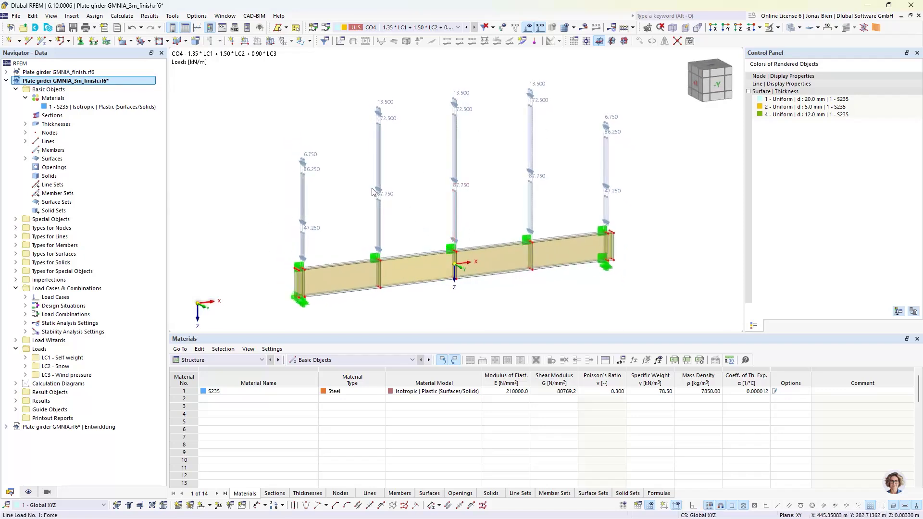
pyautogui.keyDown('ctrl'); pyautogui.moveTo(370, 295); pyautogui.dragTo(365, 304, button='middle'); pyautogui.keyUp('ctrl')
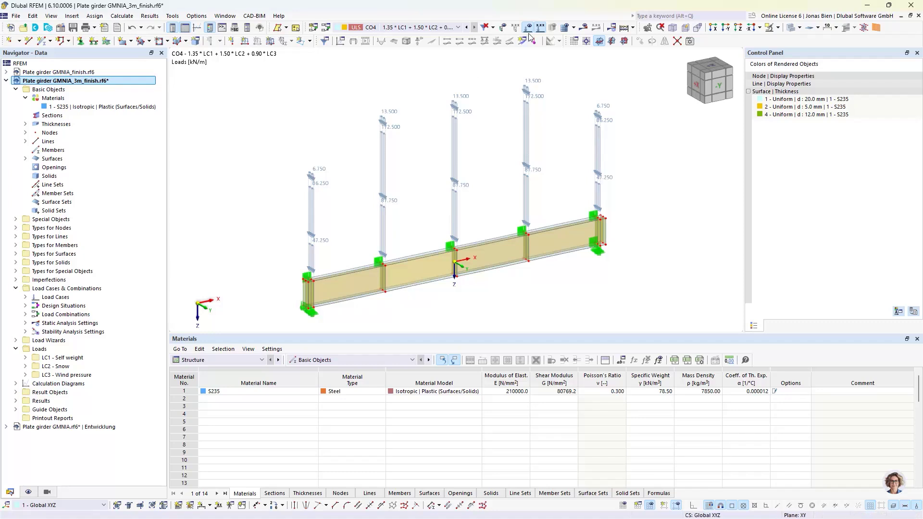
# - Display the Non-Linear Stability Analysis deformations of CO4 and inspect them along the X axis and obliquely with the model objects hidden
pyautogui.click(585, 27)
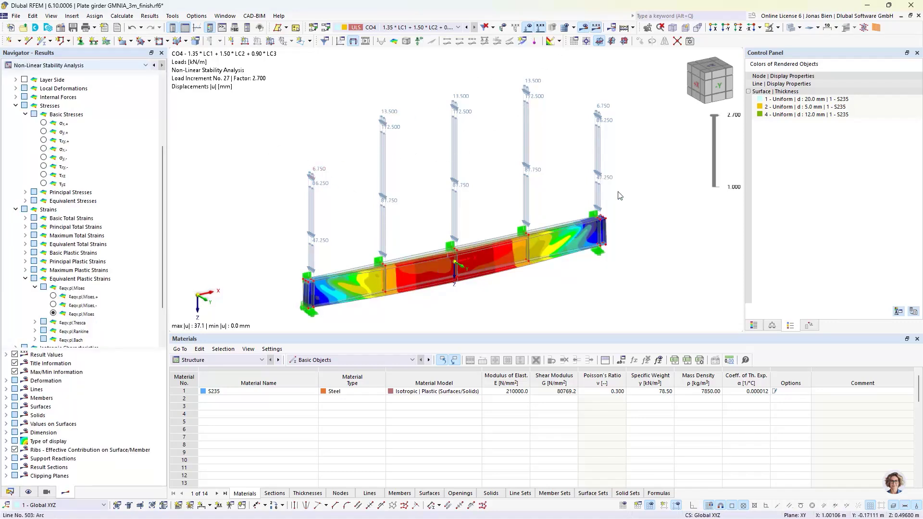
pyautogui.press('x')
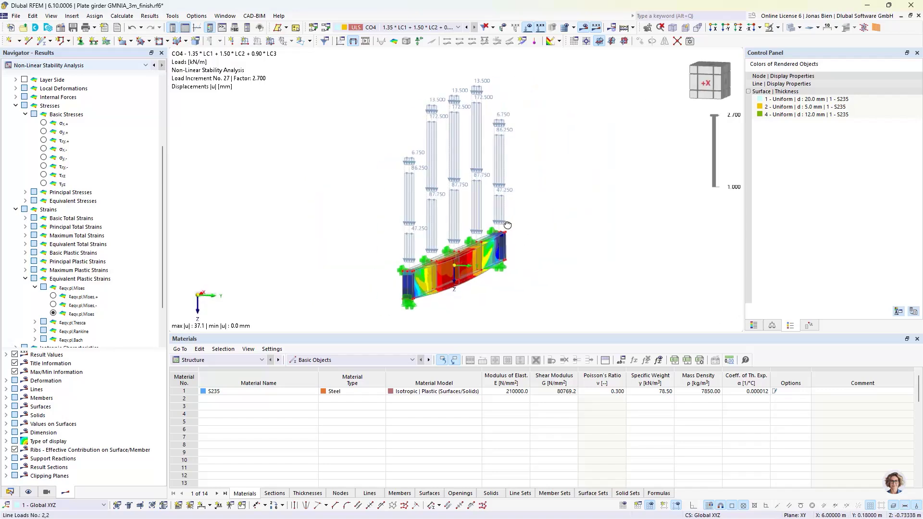
pyautogui.scroll(3, 442, 288)
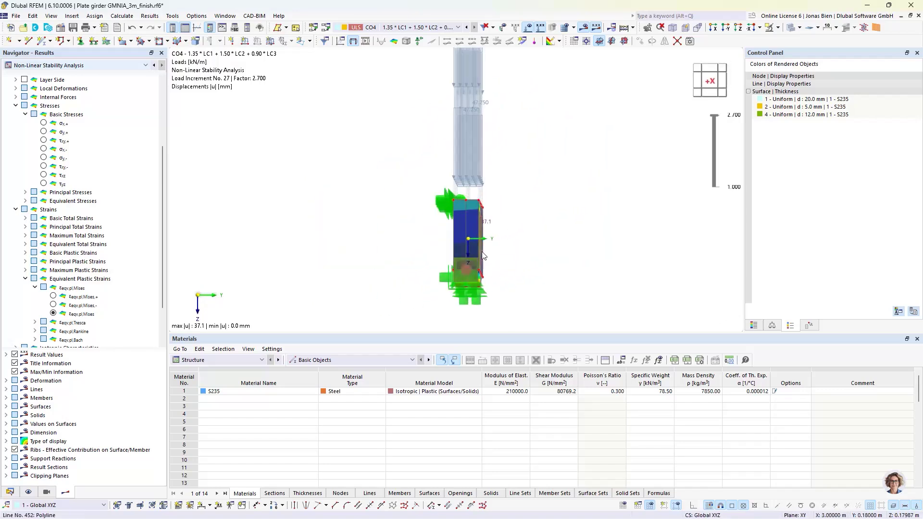
pyautogui.click(28, 492)
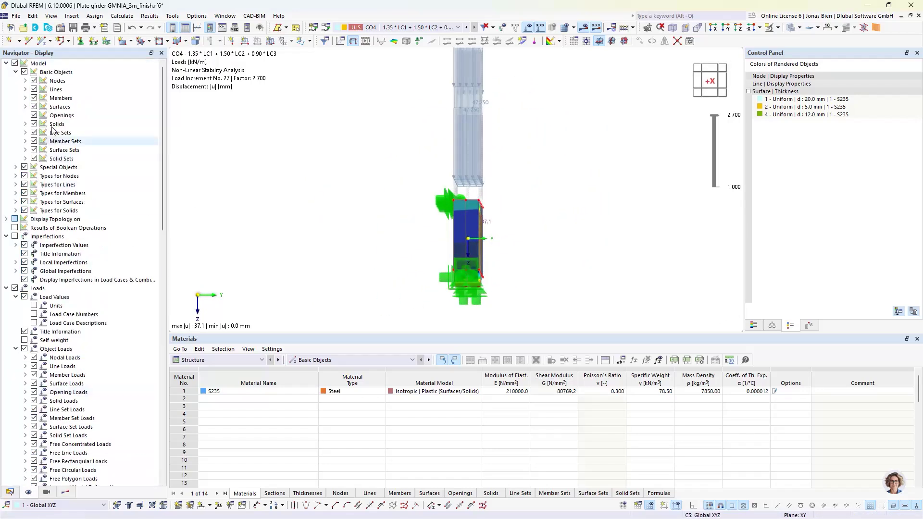
pyautogui.click(14, 63)
pyautogui.click(710, 82)
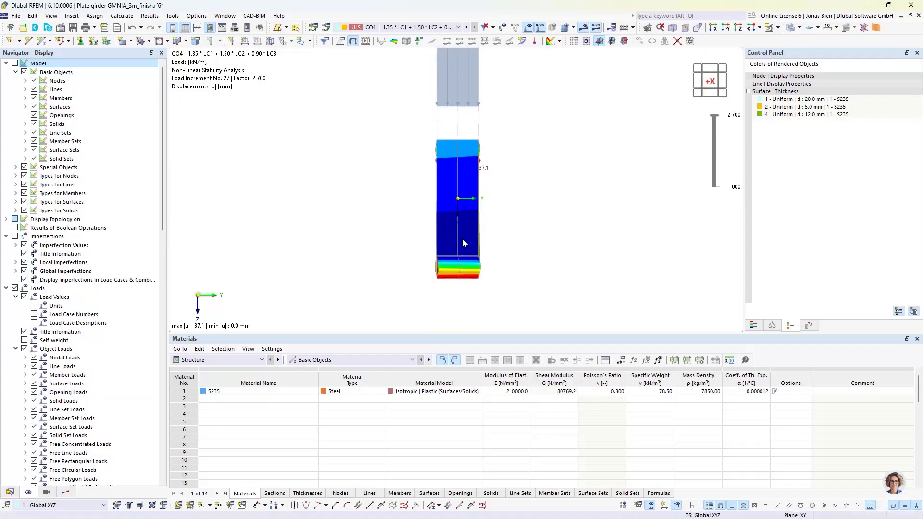
pyautogui.moveTo(468, 224)
pyautogui.keyDown('ctrl'); pyautogui.mouseDown(button='middle')
pyautogui.moveTo(454, 206)
pyautogui.moveTo(514, 211)
pyautogui.moveTo(466, 234)
pyautogui.mouseUp(button='middle'); pyautogui.keyUp('ctrl')
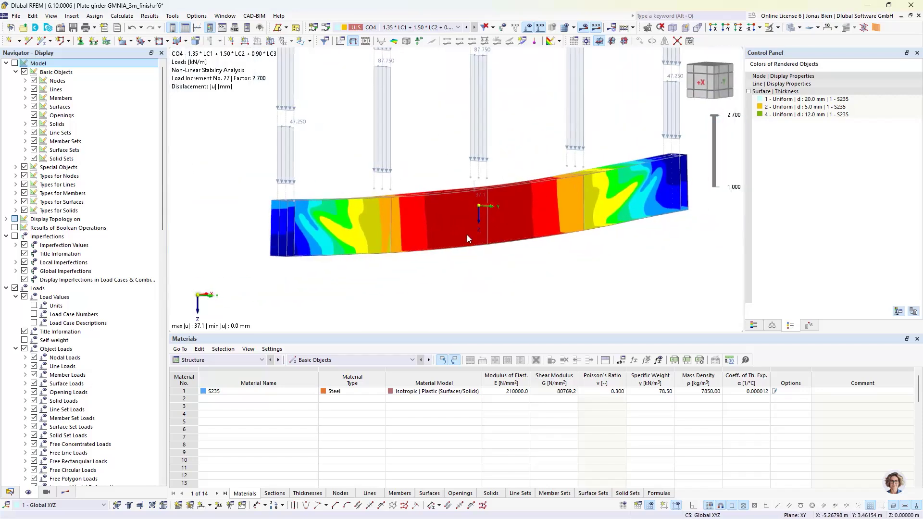
# - Show the model objects again and display the von Mises equivalent plastic strains εeqv,pl,Mises with their colour scale
pyautogui.click(15, 63)
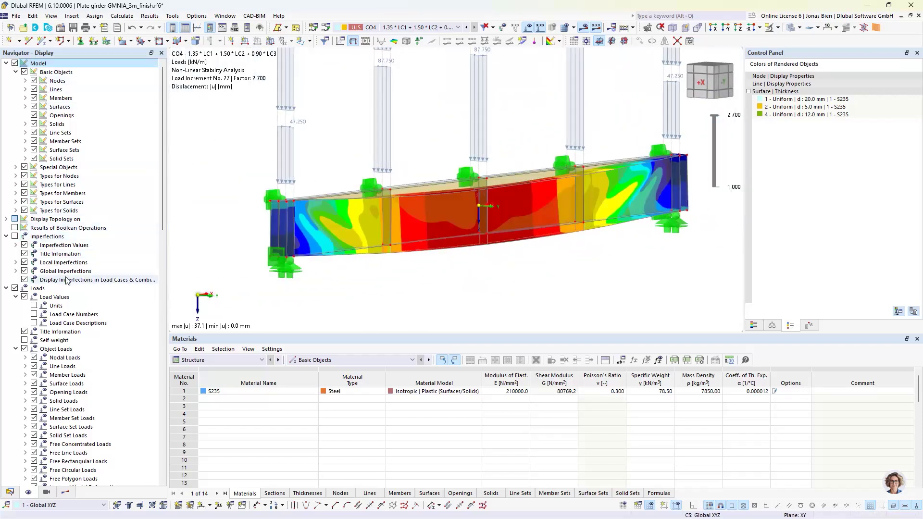
pyautogui.scroll(-3, 72, 278)
pyautogui.click(65, 492)
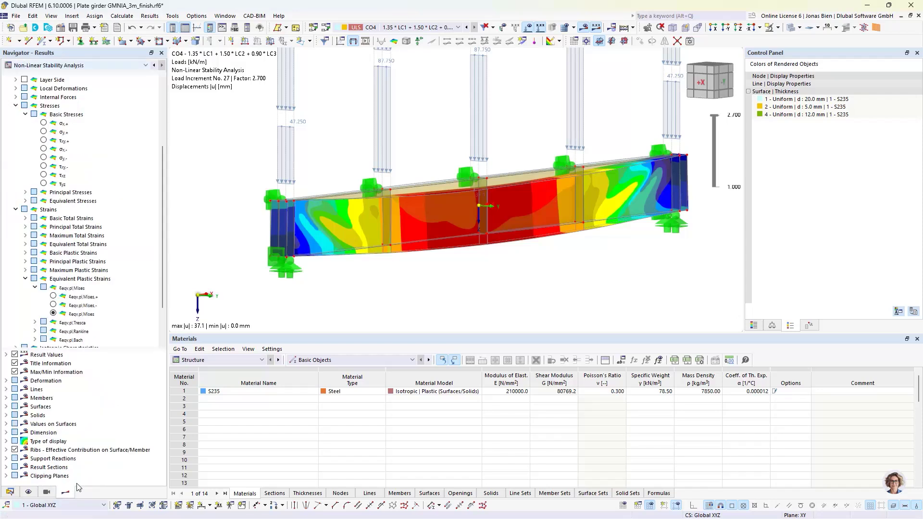
pyautogui.click(53, 314)
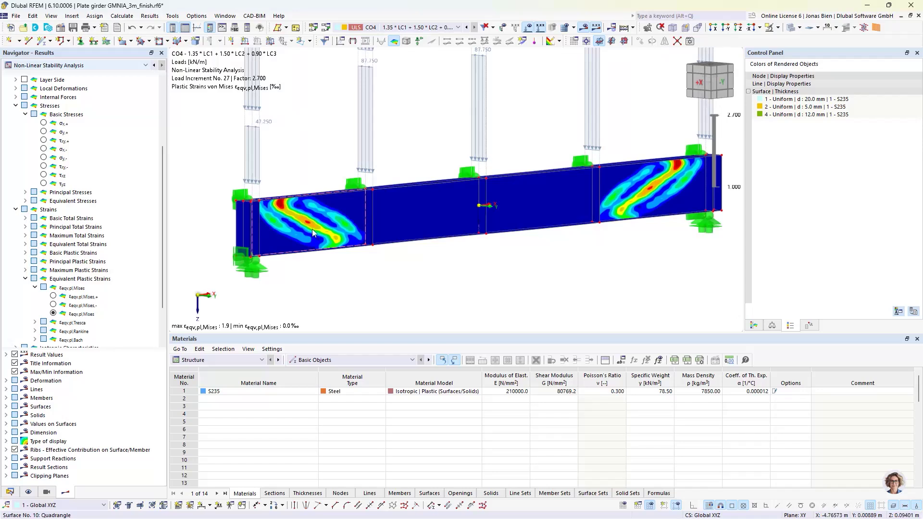
pyautogui.keyDown('ctrl'); pyautogui.moveTo(478, 204); pyautogui.dragTo(468, 190, button='middle'); pyautogui.keyUp('ctrl')
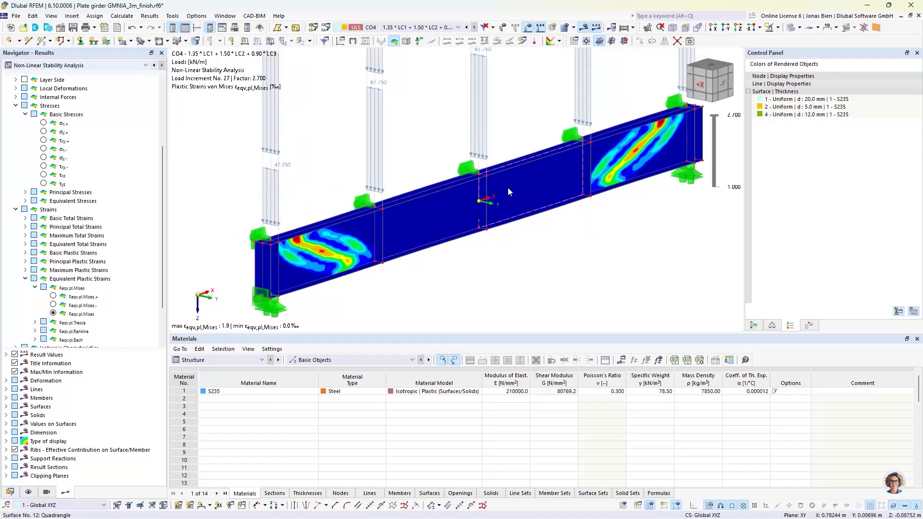
pyautogui.moveTo(349, 244)
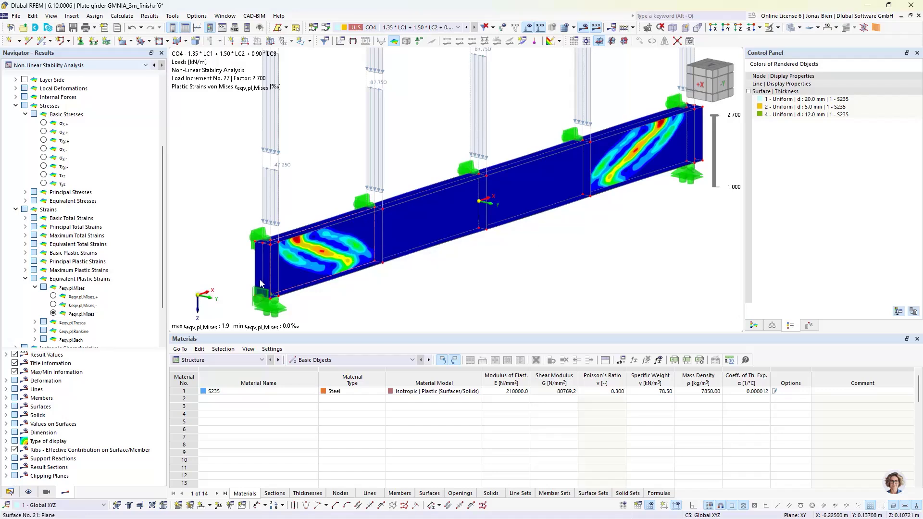
pyautogui.click(754, 326)
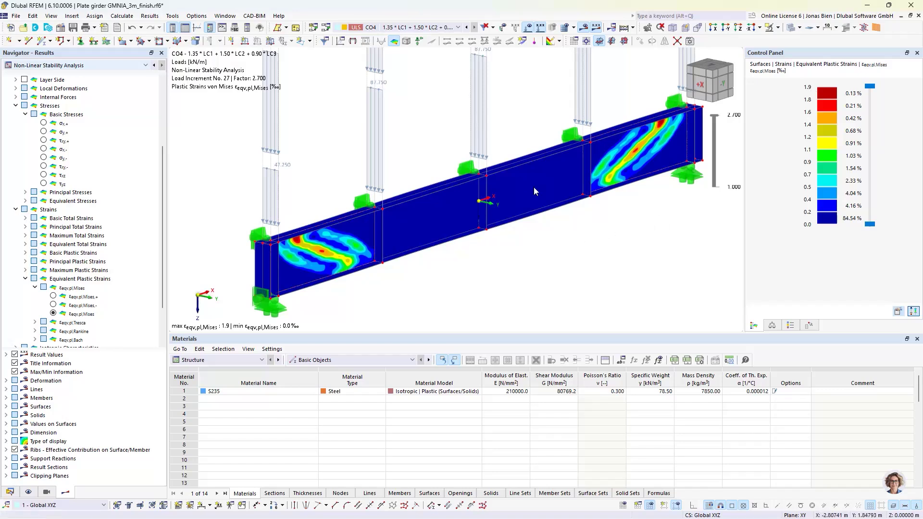
# - Step the plastic strain plot down to load factor 2.660 and back up to 2.700 to compare the strain fields in the end panels
pyautogui.moveTo(712, 113); pyautogui.dragTo(714, 126)
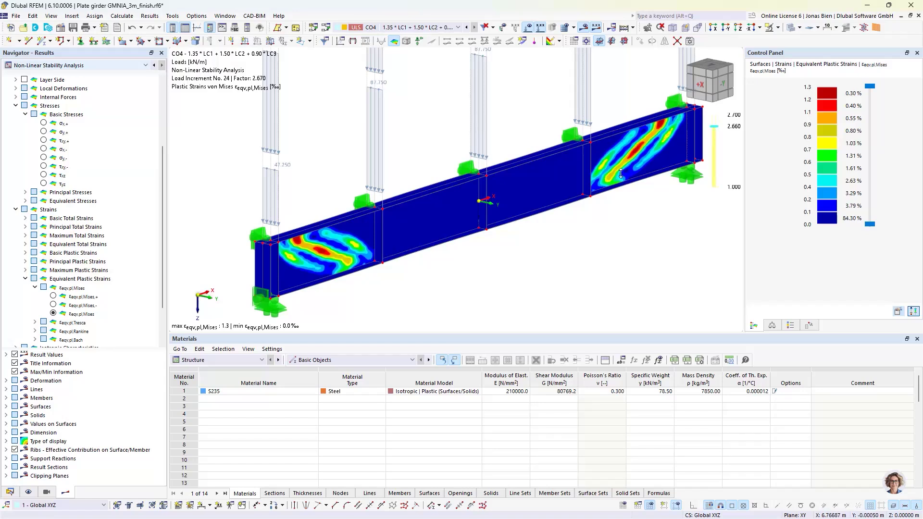
pyautogui.moveTo(620, 174); pyautogui.dragTo(620, 174)
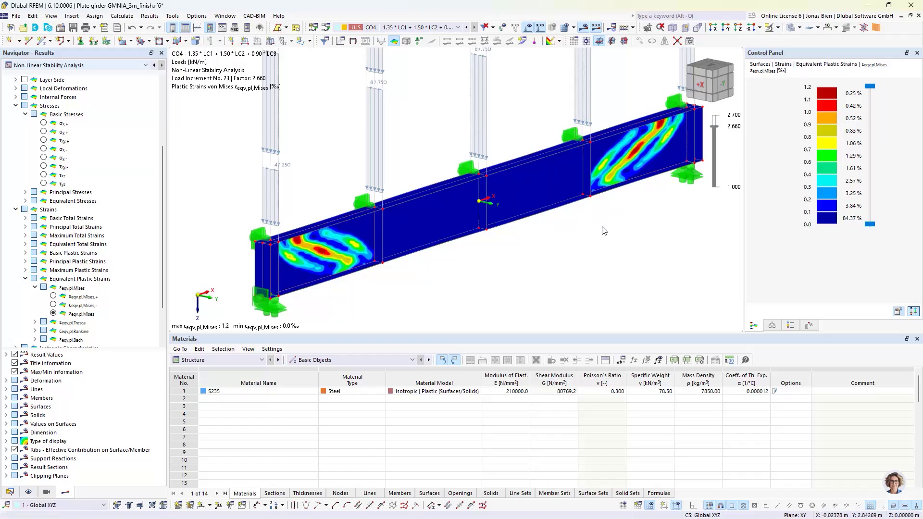
pyautogui.moveTo(714, 128); pyautogui.dragTo(715, 112)
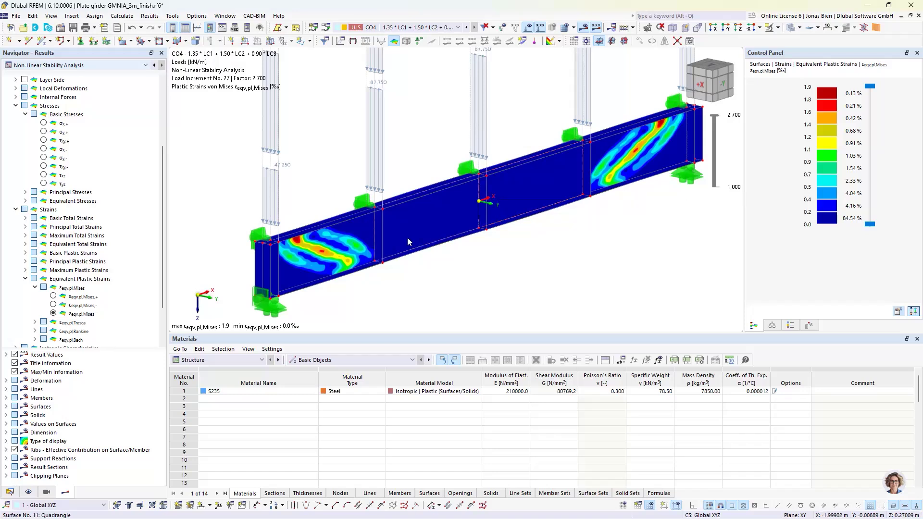
pyautogui.keyDown('ctrl'); pyautogui.moveTo(440, 274); pyautogui.dragTo(305, 234, button='middle'); pyautogui.keyUp('ctrl')
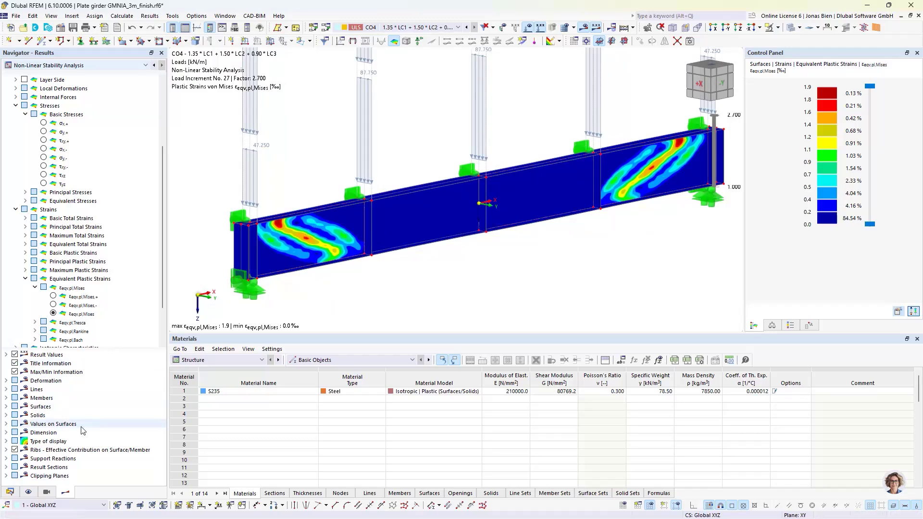
# - Inspect calculation diagram CD1 of CO4, maximum deformation |u| against load factor, and close it without applying changes to the model
pyautogui.click(10, 492)
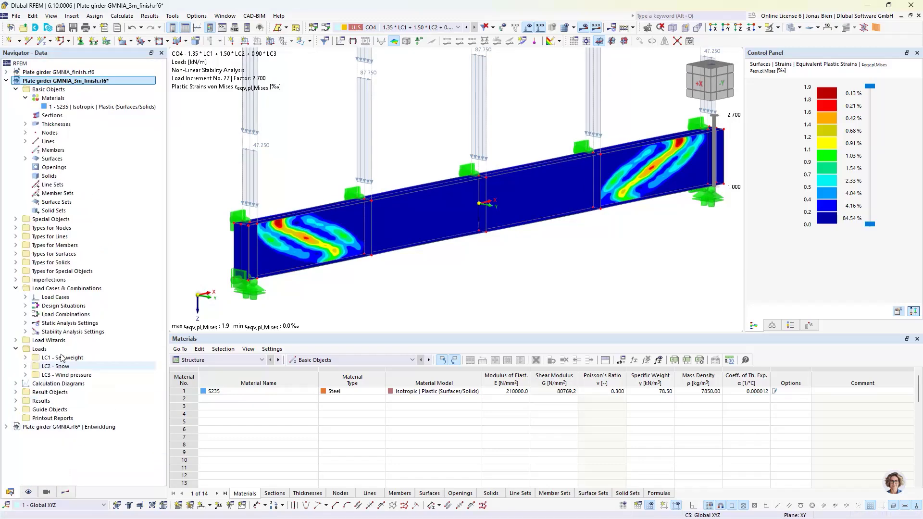
pyautogui.click(16, 383)
pyautogui.click(72, 391)
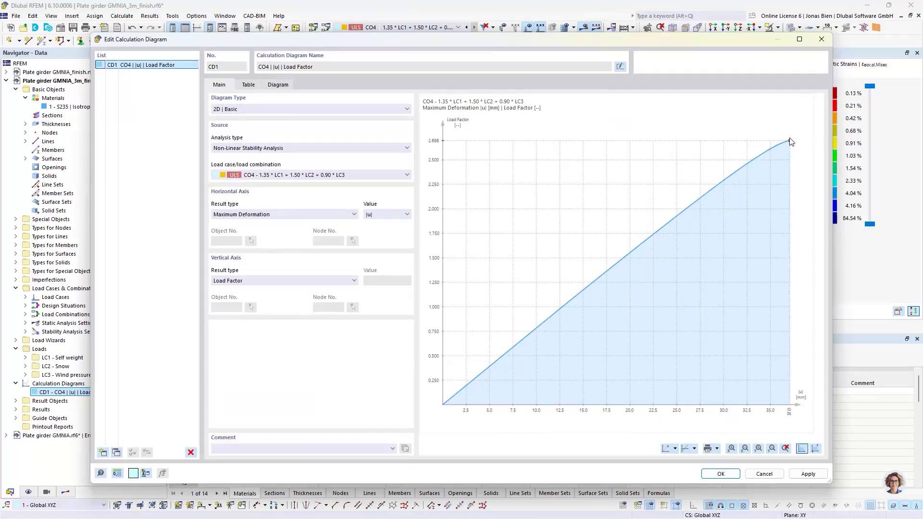
pyautogui.moveTo(707, 45); pyautogui.dragTo(736, 64)
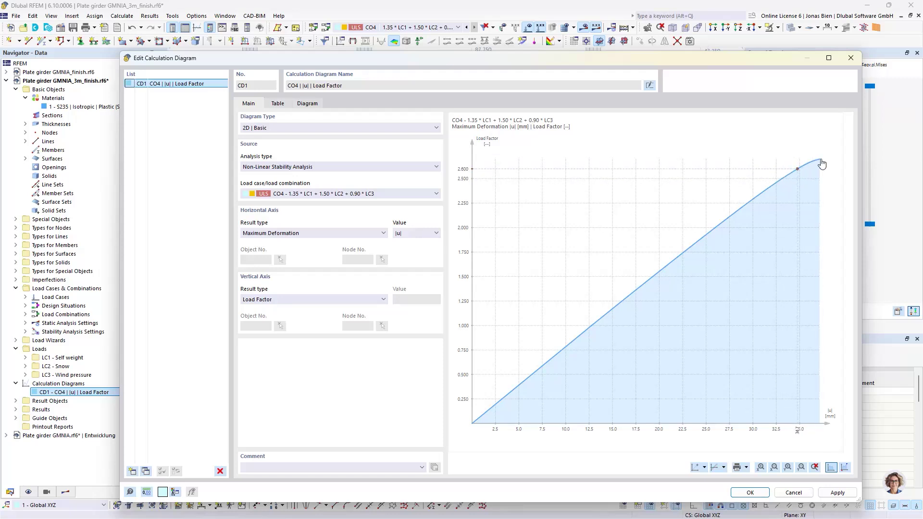
pyautogui.click(851, 57)
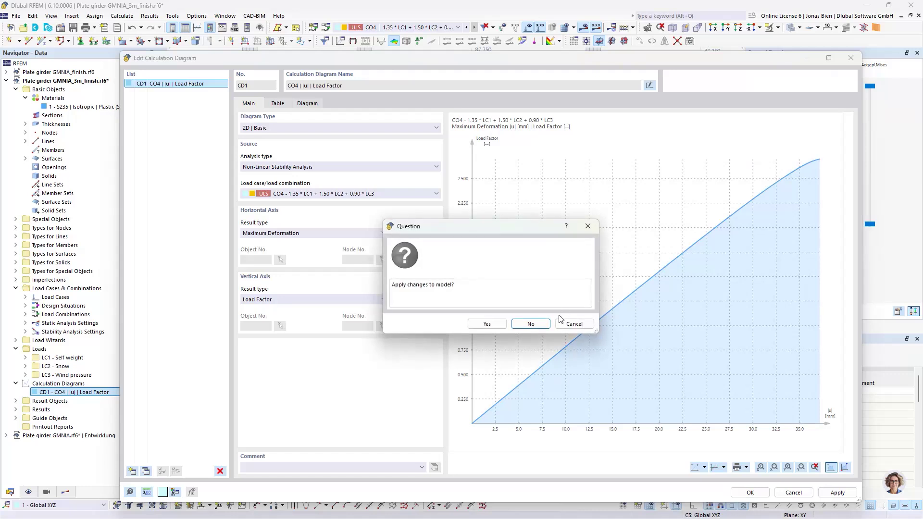
pyautogui.click(531, 323)
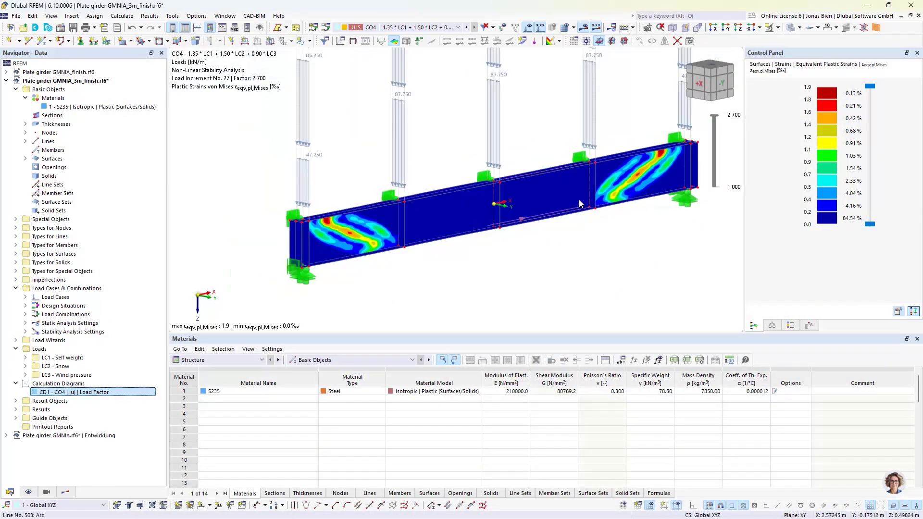